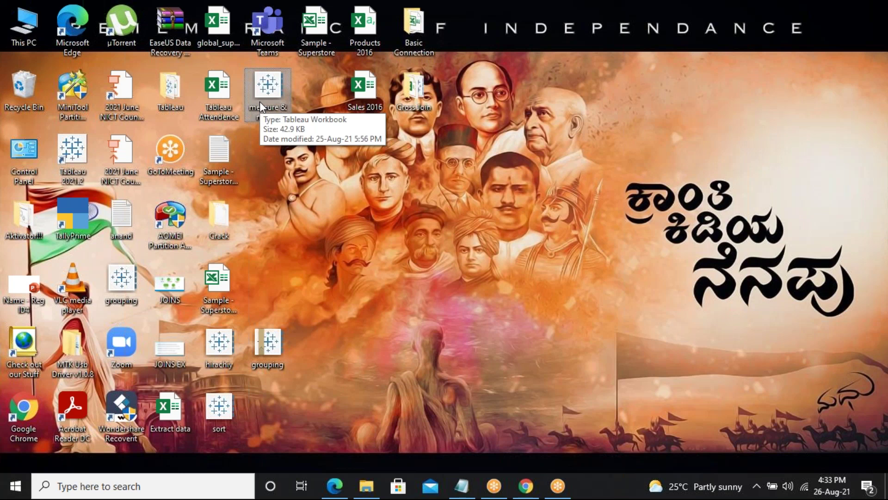
Open the "measure & names" Tableau workbook from the desktop and refresh the desktop while it loads.
double_click(260, 106)
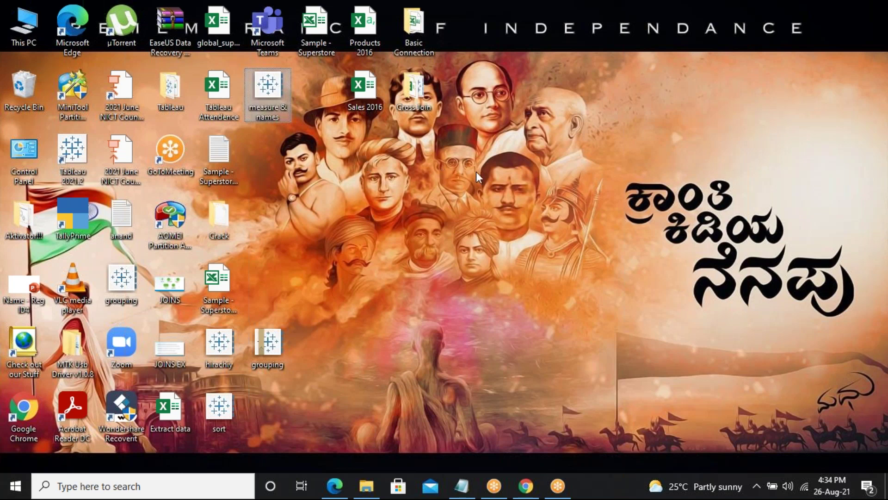
right_click(505, 144)
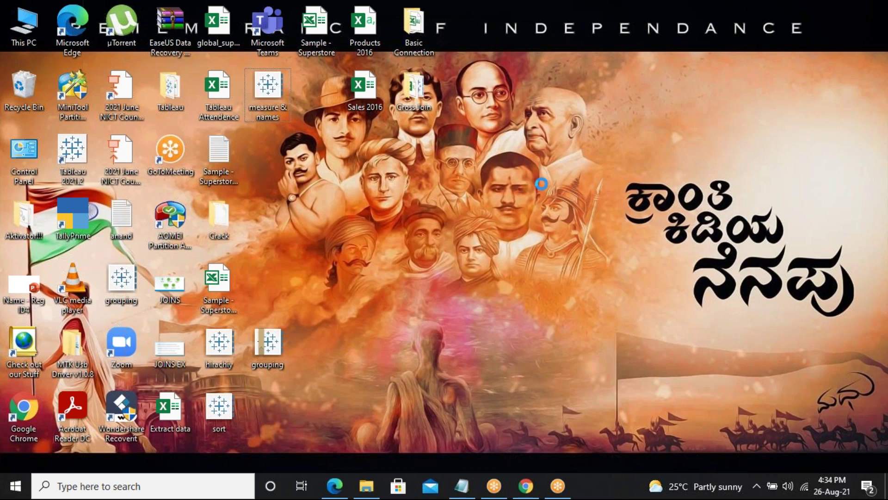
click(559, 183)
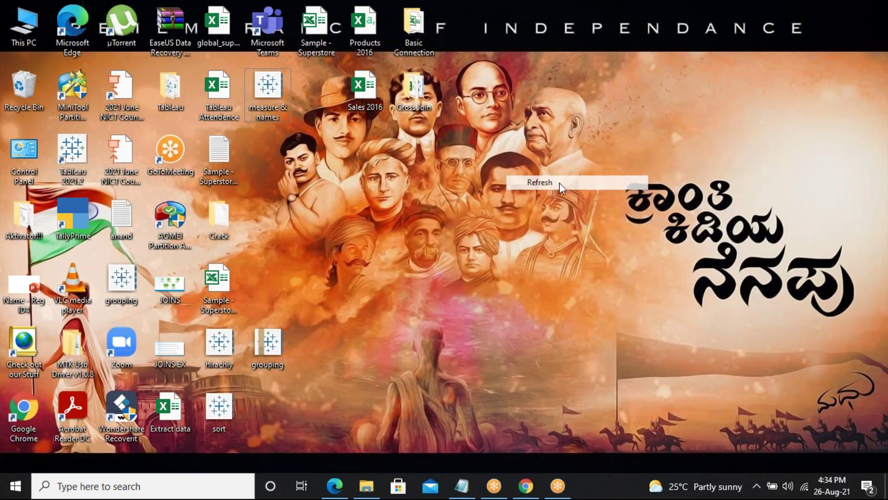
right_click(560, 183)
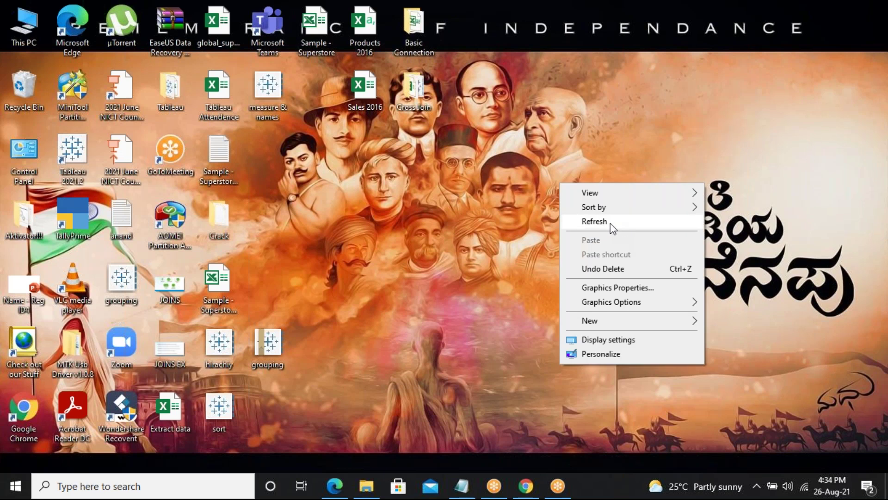
click(609, 223)
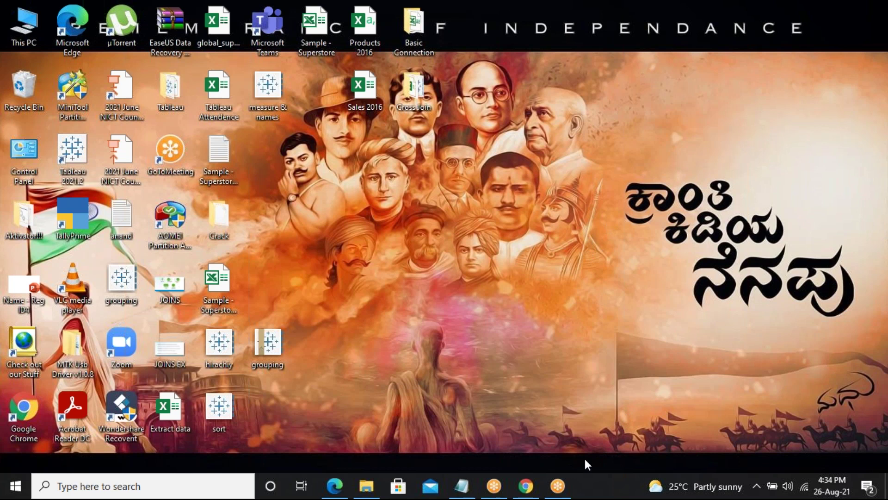
Switch to the Notepad notes, delete the contact line with the phone number and name at the end, and minimize the window.
click(452, 495)
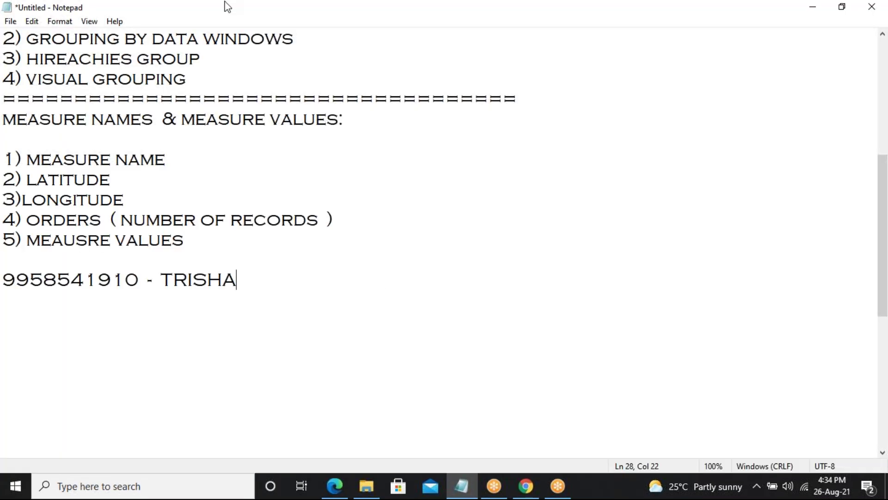
drag(231, 7, 290, 191)
key(BackSpace)
key(BackSpace)
key(BackSpace)
key(BackSpace)
key(BackSpace)
key(BackSpace)
key(BackSpace)
key(BackSpace)
key(BackSpace)
key(BackSpace)
key(BackSpace)
key(BackSpace)
key(BackSpace)
key(BackSpace)
key(BackSpace)
key(BackSpace)
key(BackSpace)
key(BackSpace)
key(BackSpace)
key(BackSpace)
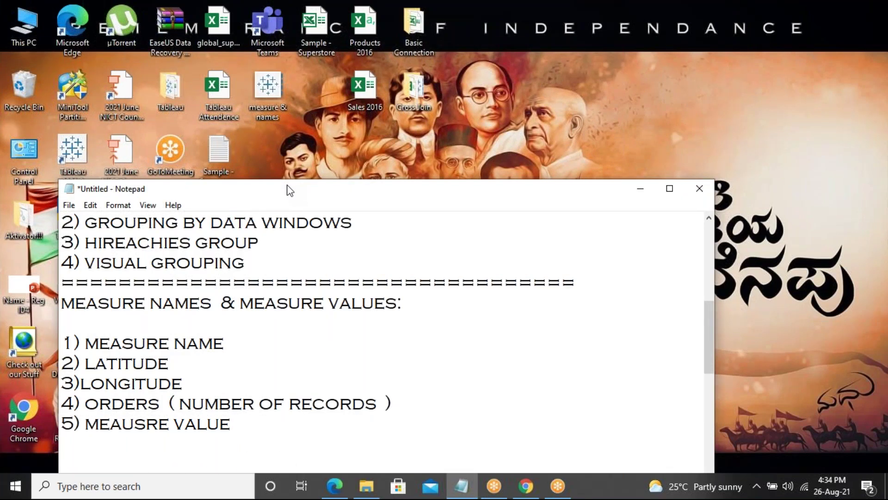
key(Return)
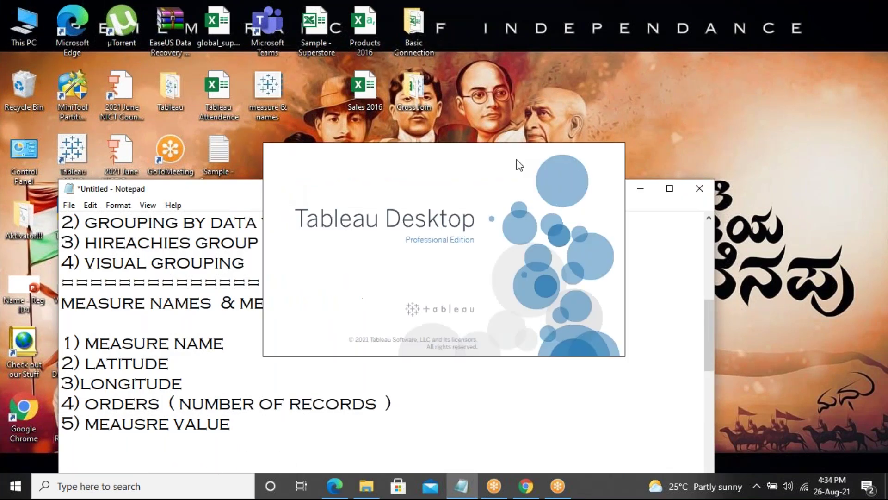
click(648, 192)
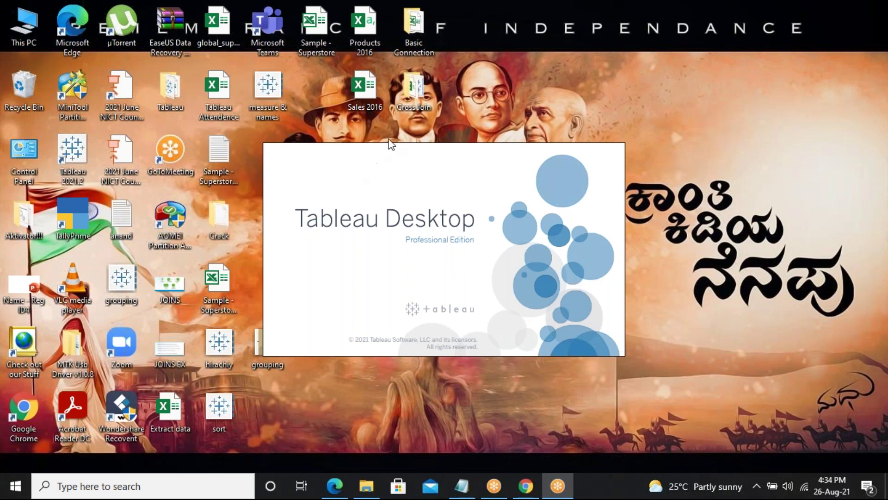
Open the global_superstore_2016 workbook from the desktop and continue the Tableau trial so the "measure & names" workbook loads.
click(225, 23)
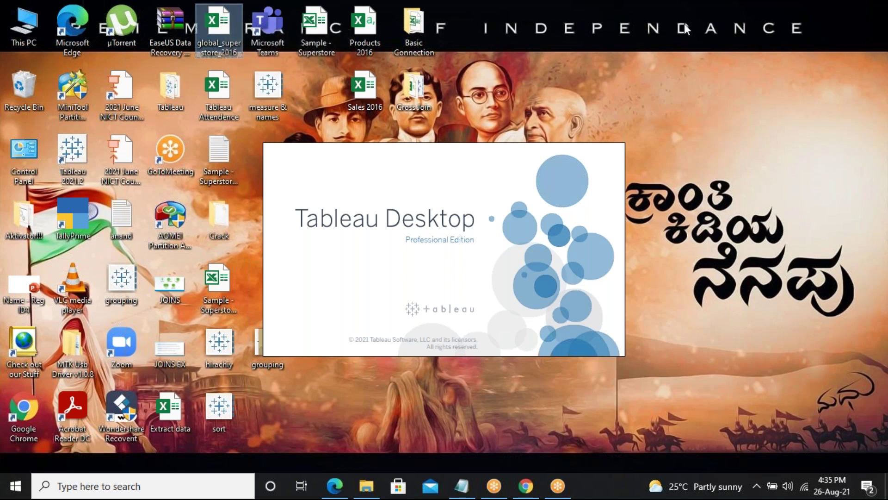
click(665, 27)
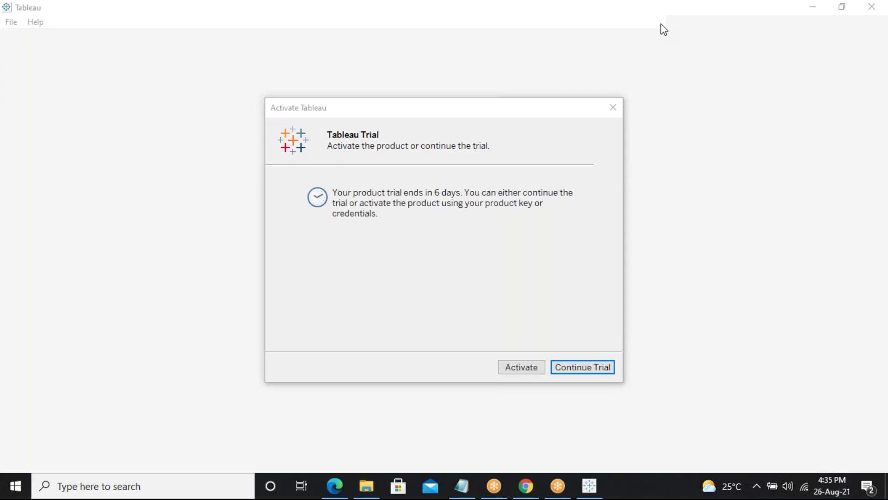
click(579, 370)
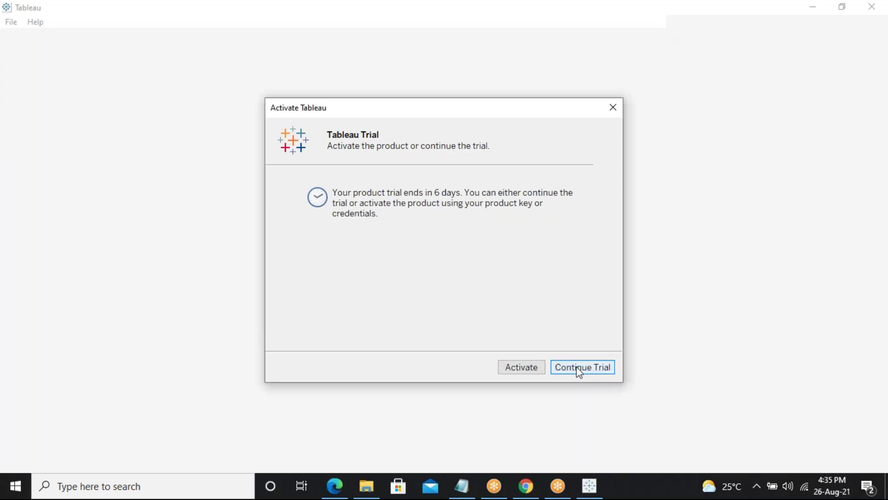
click(578, 370)
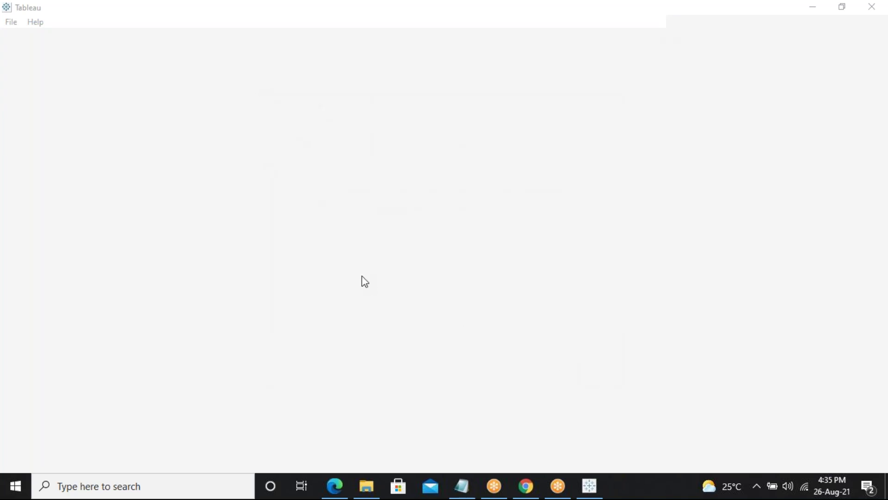
mouse_move(590, 486)
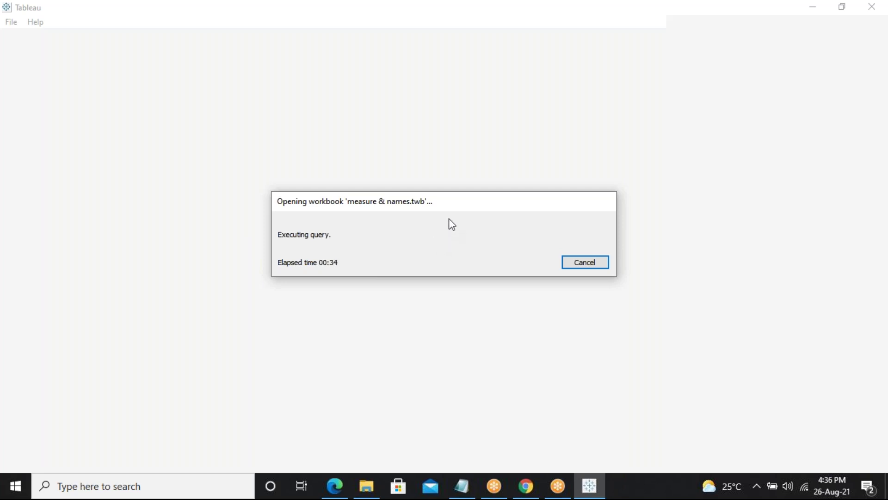
drag(430, 203, 415, 185)
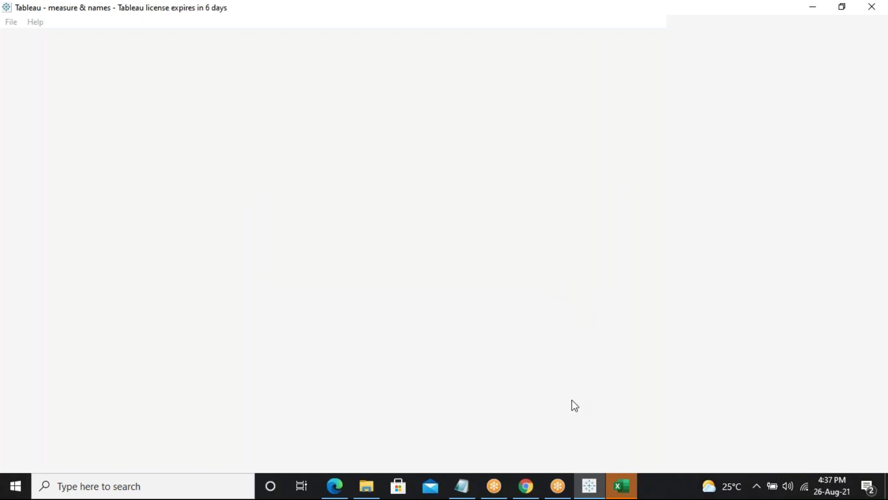
Switch to global_superstore_2016 in Excel and examine the last records of the Order Date column on the Orders sheet, returning to its header.
click(630, 495)
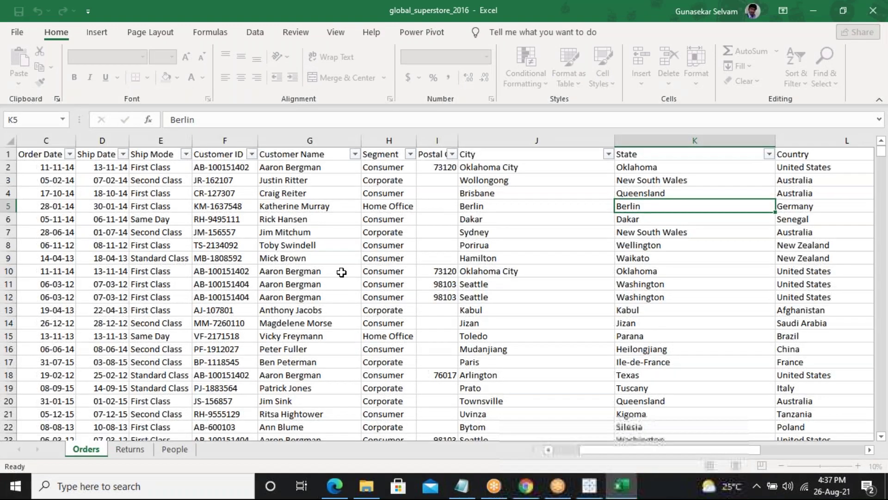
click(49, 284)
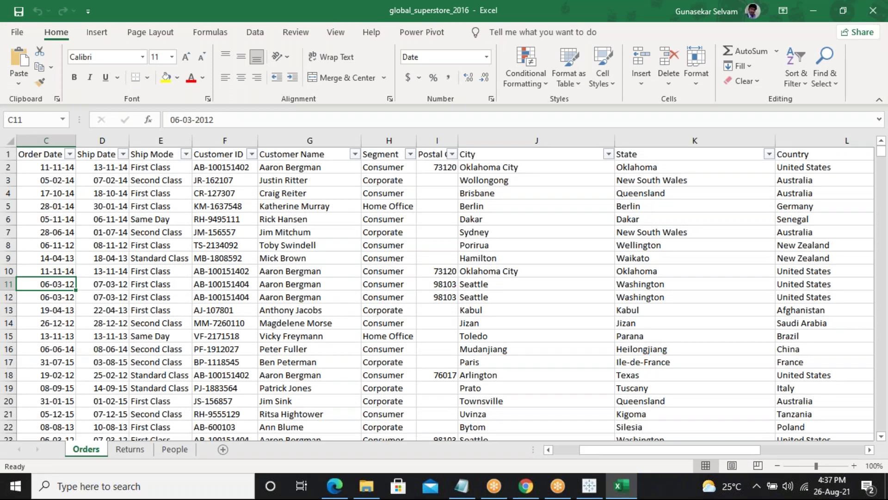
key(ctrl+Down)
key(ctrl+Down)
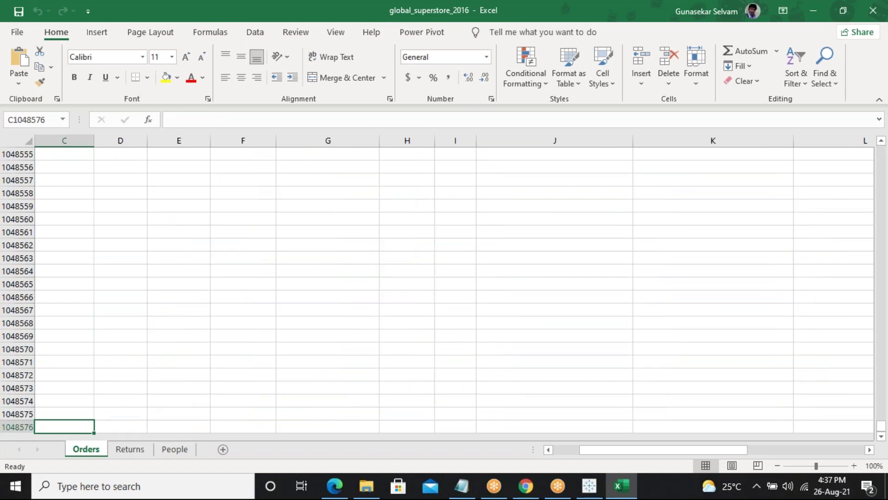
key(ctrl+Up)
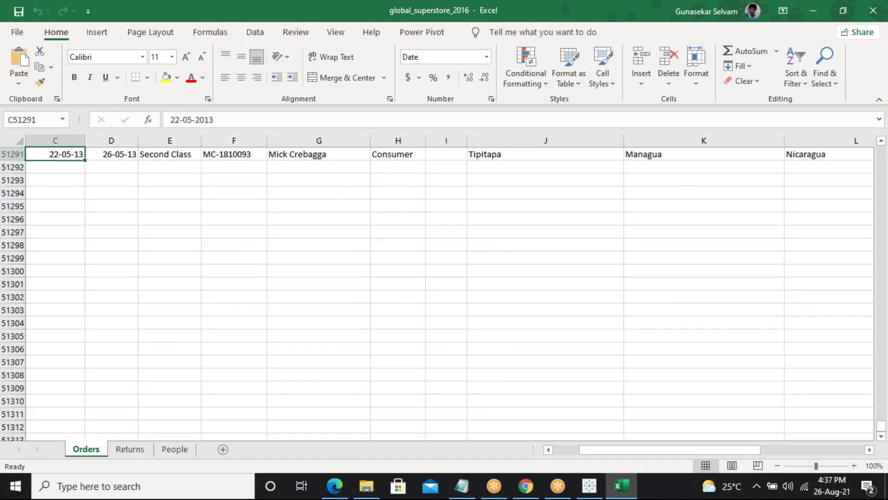
key(Up)
key(Up)
key(Up)
key(Up)
key(Up)
key(Up)
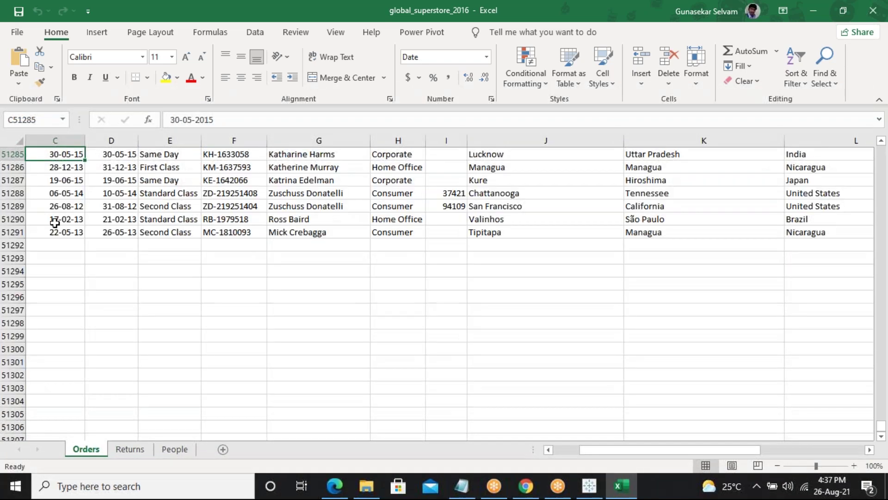
click(58, 235)
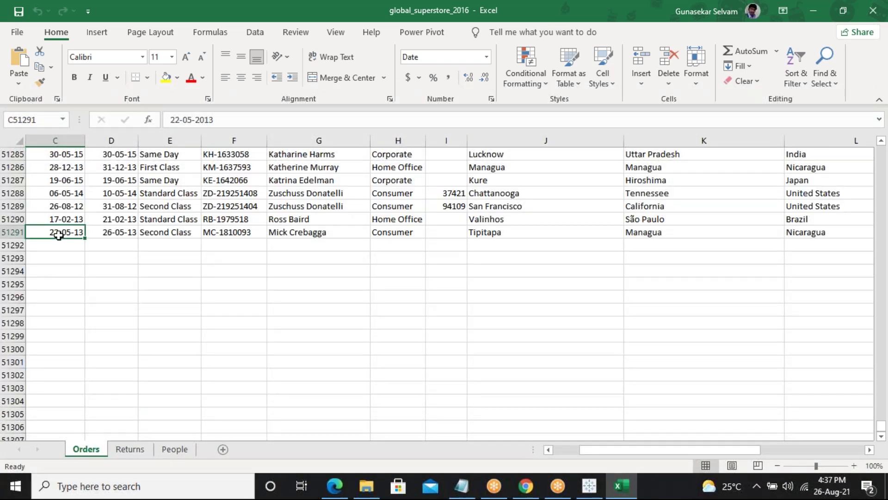
key(ctrl+Up)
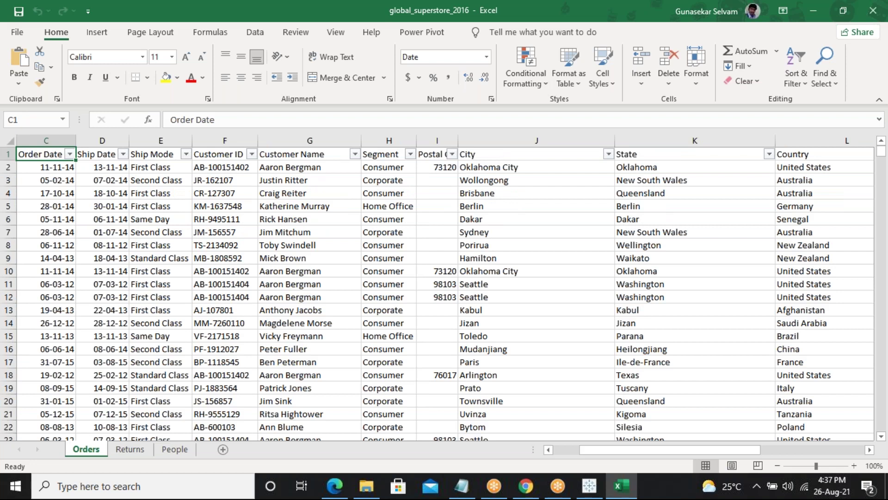
Select the header row of the Orders sheet, and go to the last record in the Order Date column.
click(9, 154)
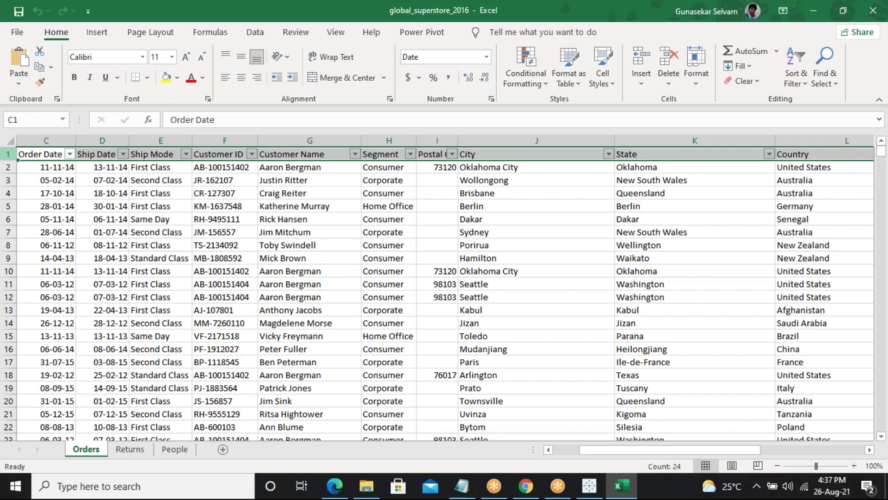
click(27, 186)
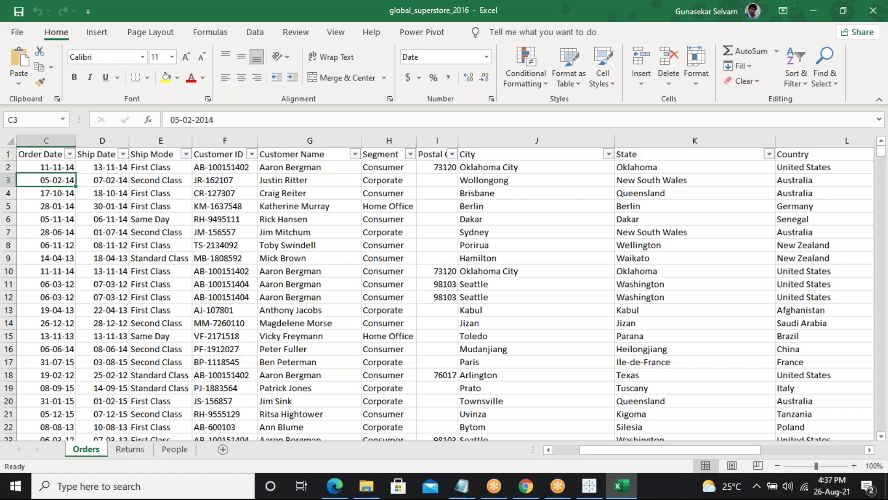
key(ctrl+Down)
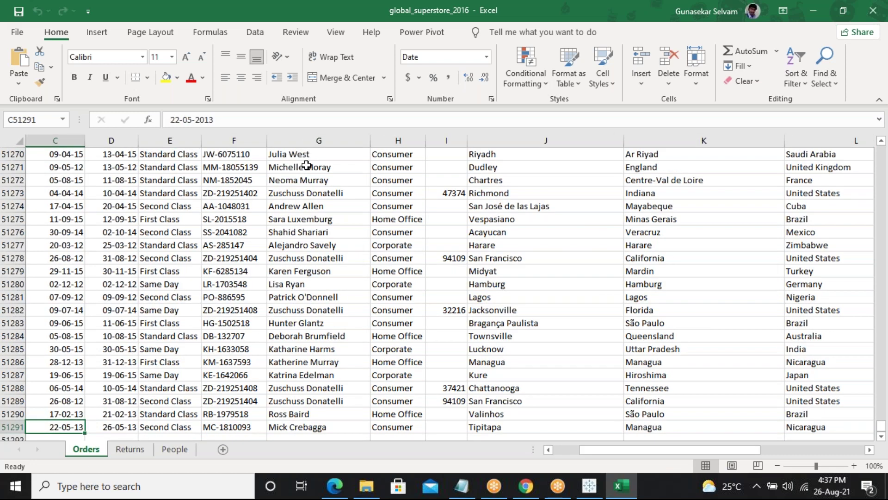
Switch back to Tableau, clear the "number of records" worksheet and place Category on Rows.
key(alt+Tab)
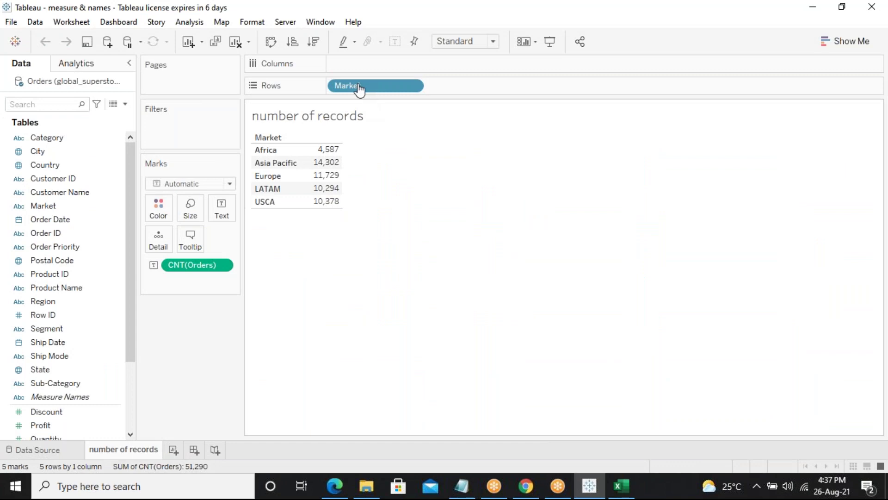
click(236, 42)
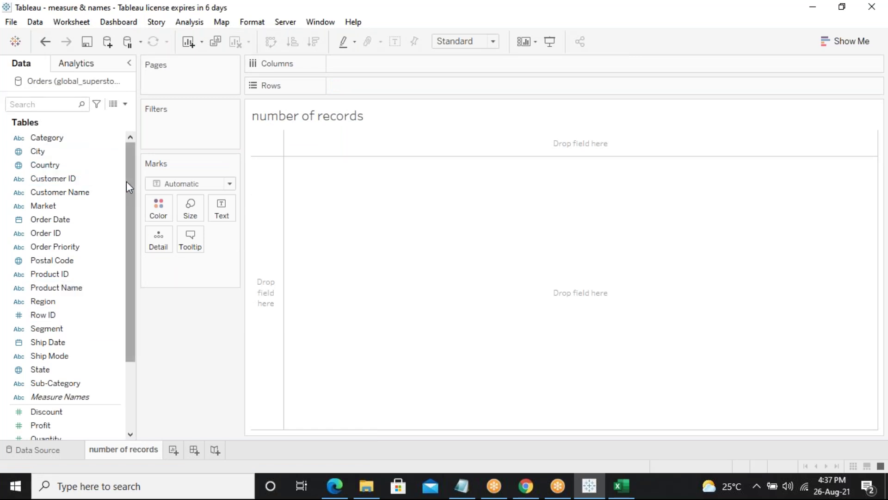
drag(45, 137, 388, 81)
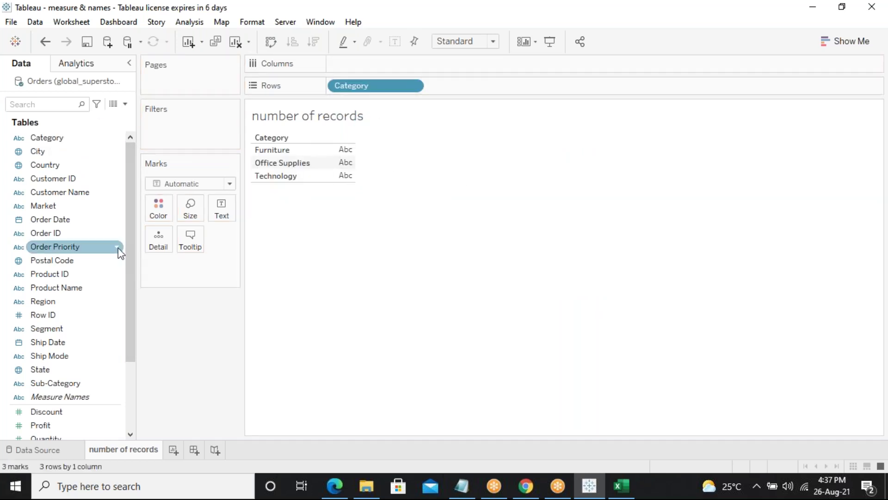
Show Orders (Count) as text for each category and inspect the values.
drag(133, 358, 135, 390)
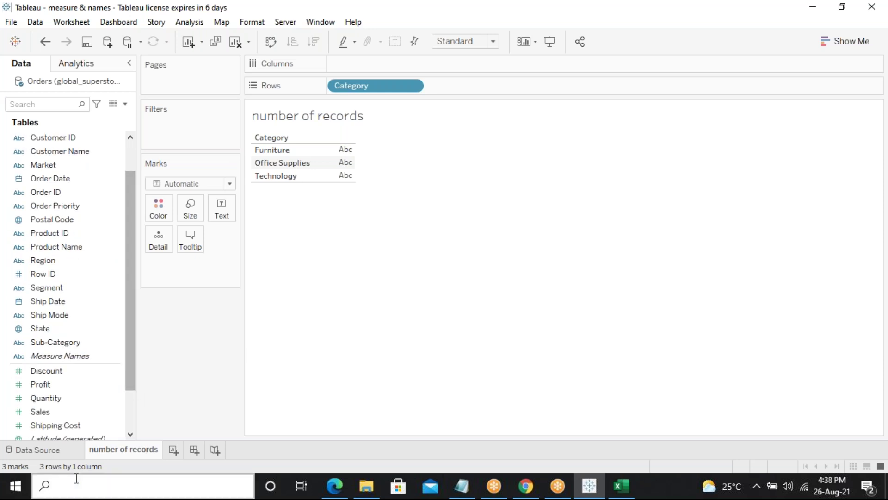
scroll(130, 409, down, 2)
click(95, 412)
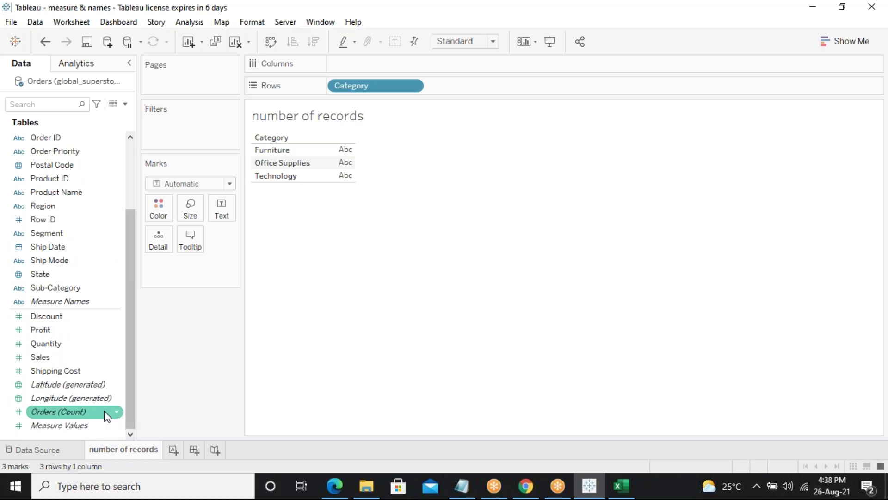
drag(99, 415, 223, 212)
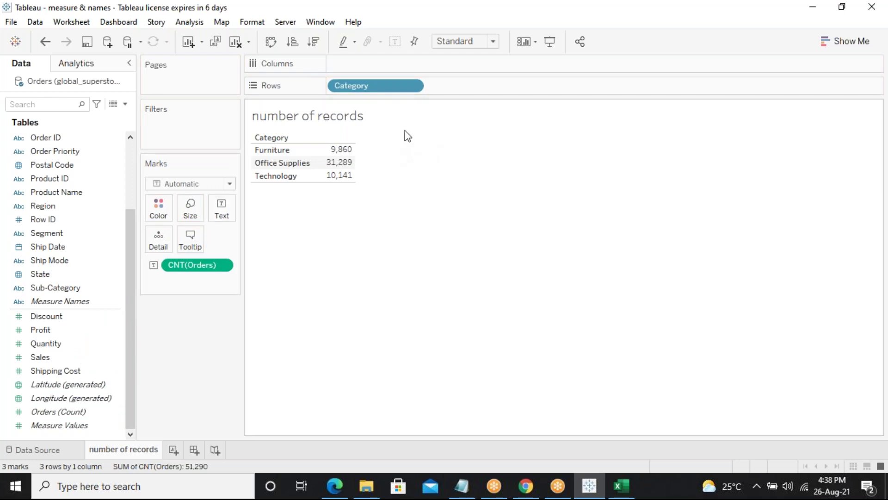
mouse_move(324, 157)
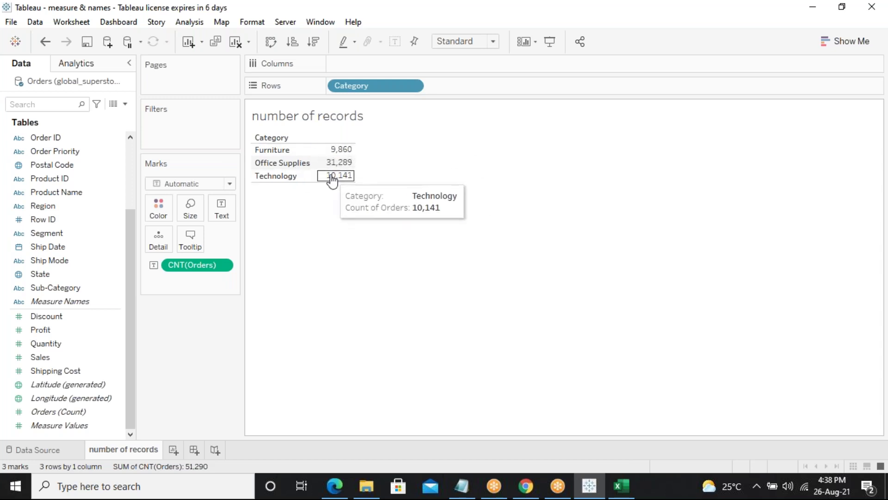
Remove Category from Rows so that only the overall Orders count stays in the view.
click(96, 235)
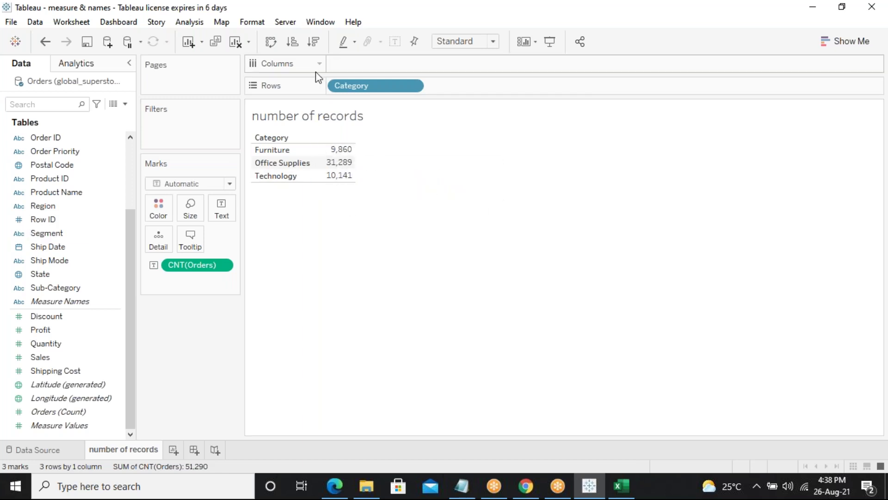
drag(342, 89, 127, 187)
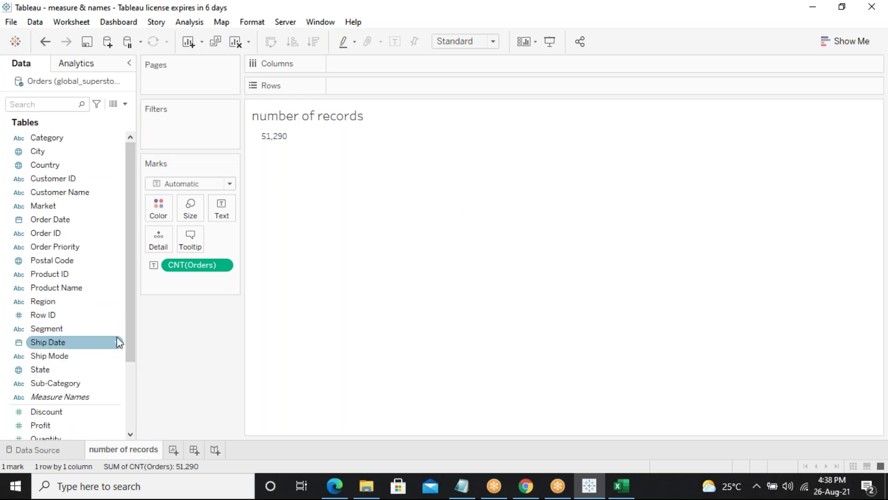
drag(131, 336, 121, 252)
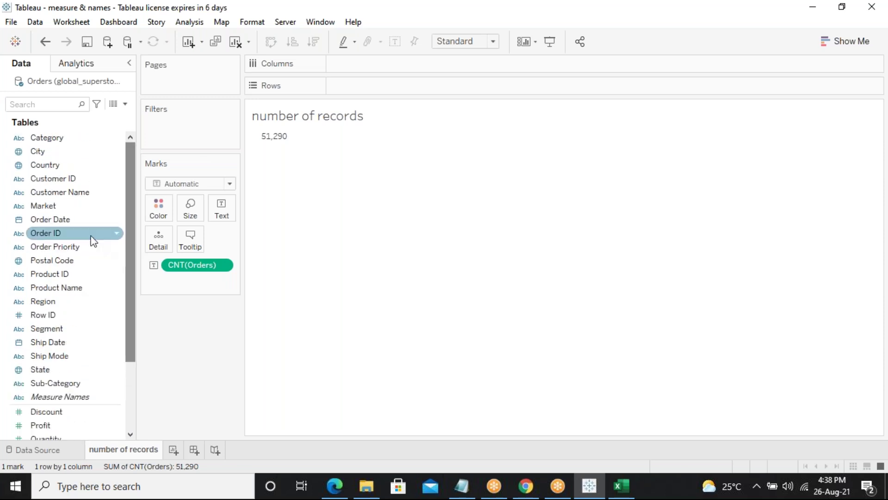
Place Market on Rows to break the Orders count down by market, and inspect the values.
click(56, 206)
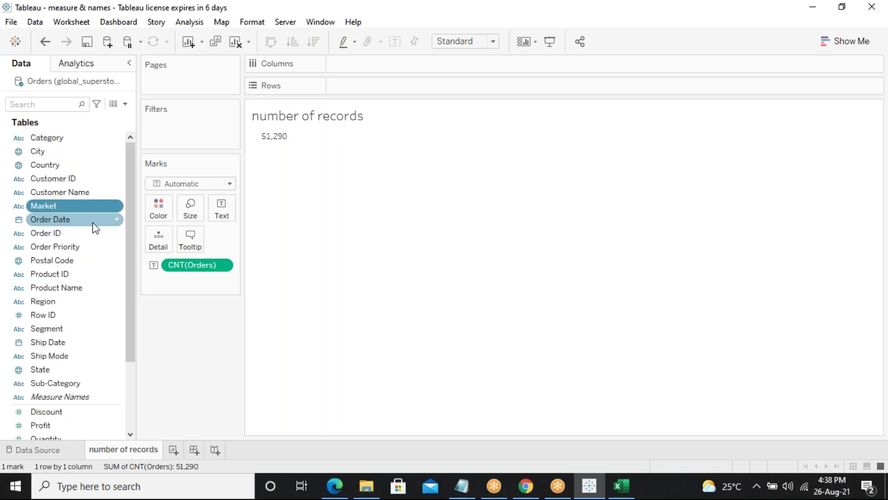
drag(87, 213, 401, 92)
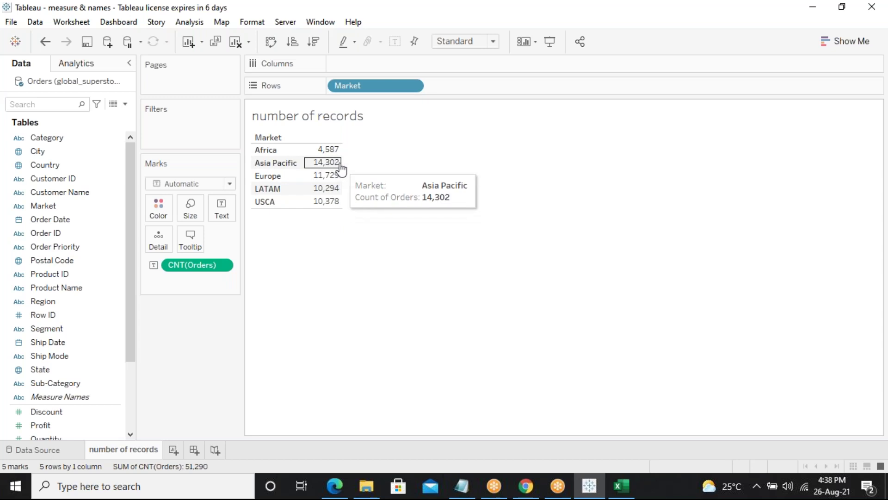
mouse_move(341, 189)
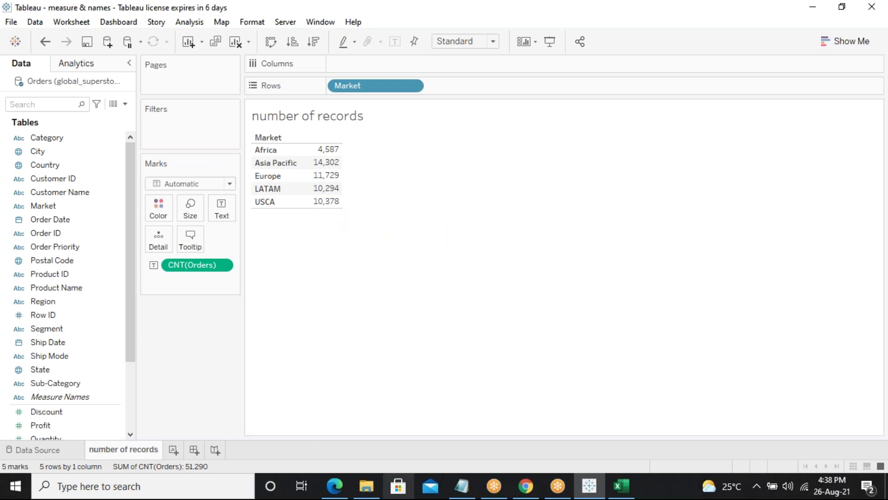
Switch to the global_superstore_2016 workbook in Excel to check the last record, and return to Tableau.
mouse_move(591, 496)
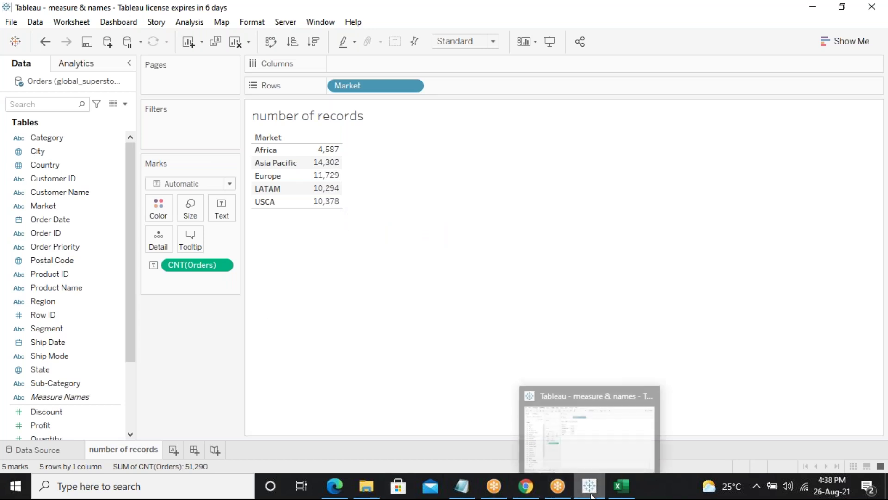
click(621, 491)
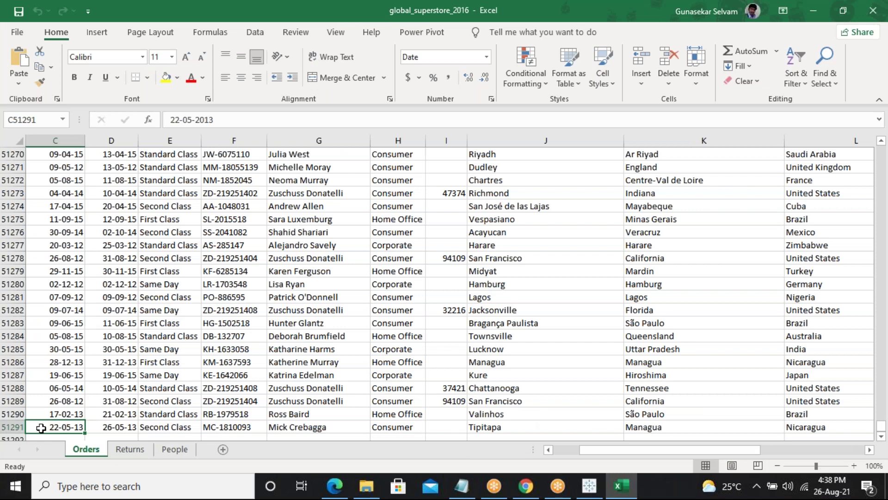
double_click(185, 9)
click(591, 143)
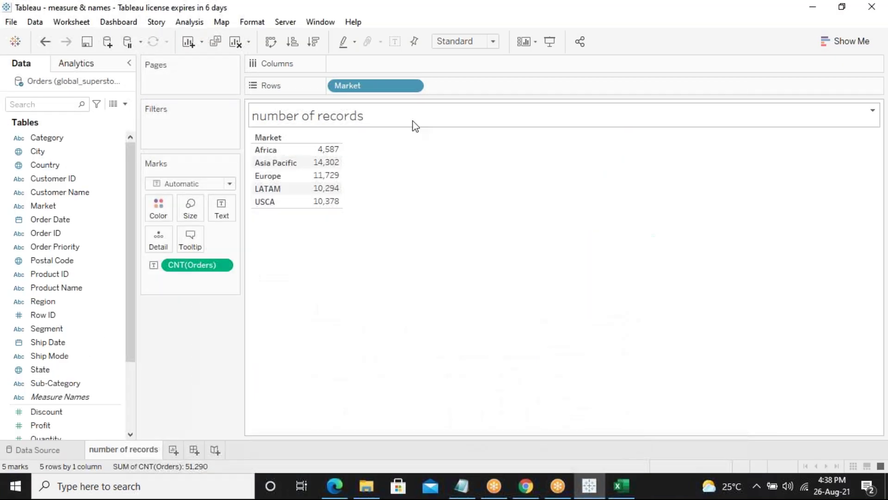
Remove Market from Rows to show the overall Orders count, and place it back on Rows.
drag(365, 88, 190, 350)
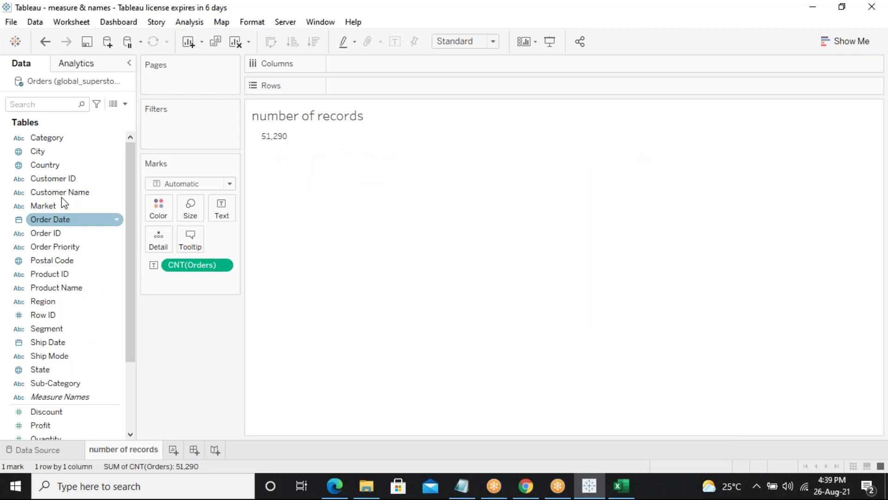
drag(60, 205, 330, 83)
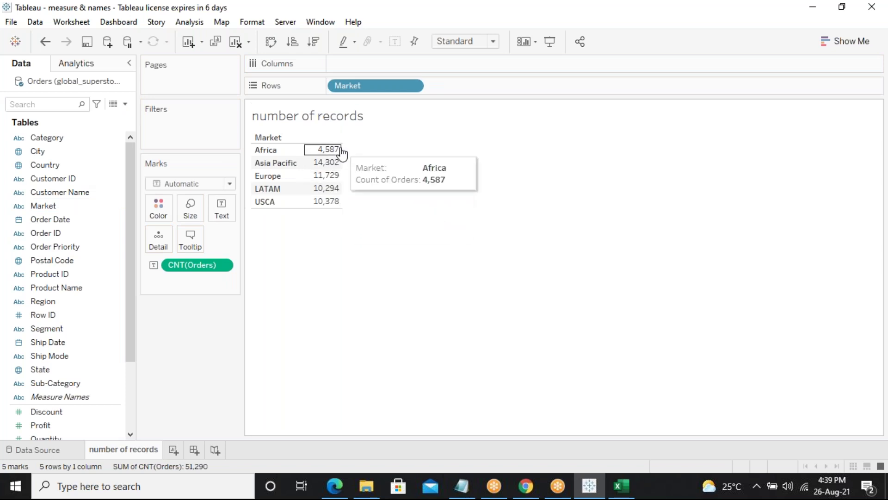
mouse_move(316, 204)
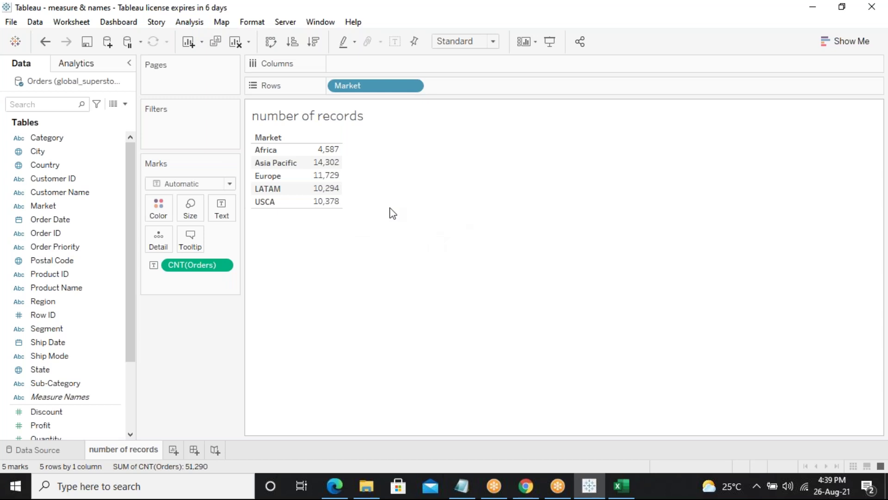
Show column grand totals in the Market table, and review the total and the available totals options.
click(189, 23)
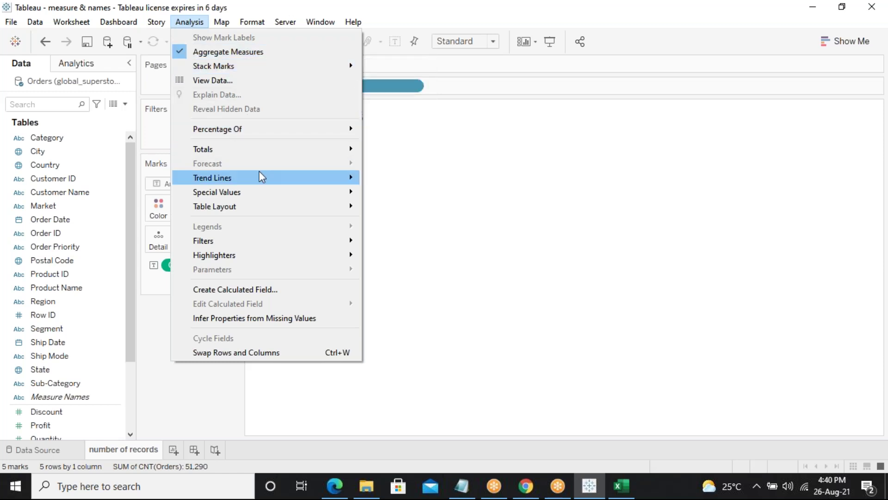
mouse_move(229, 152)
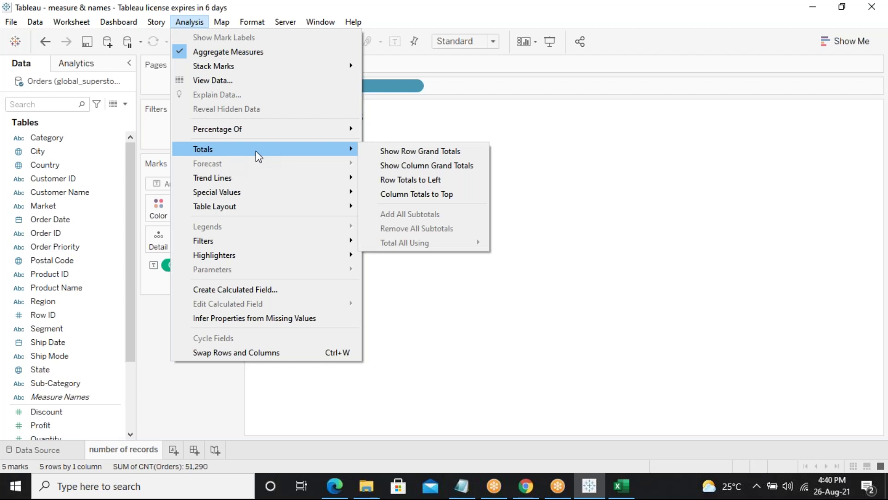
click(414, 165)
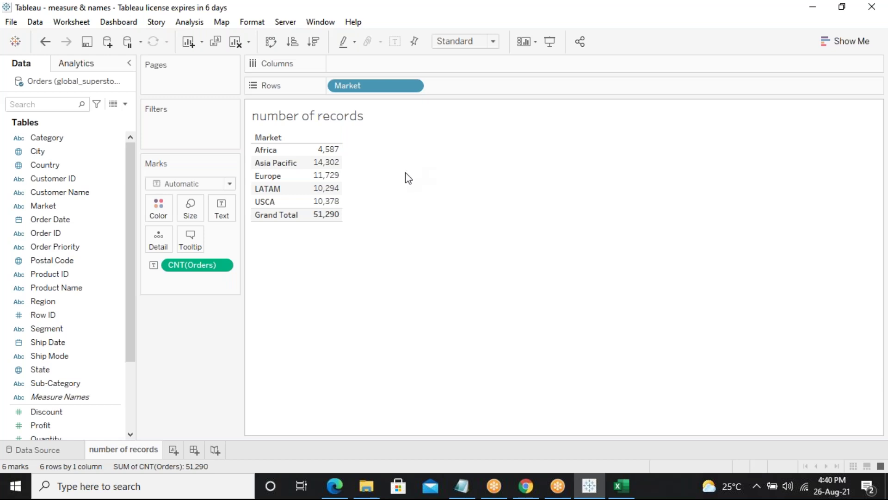
mouse_move(326, 226)
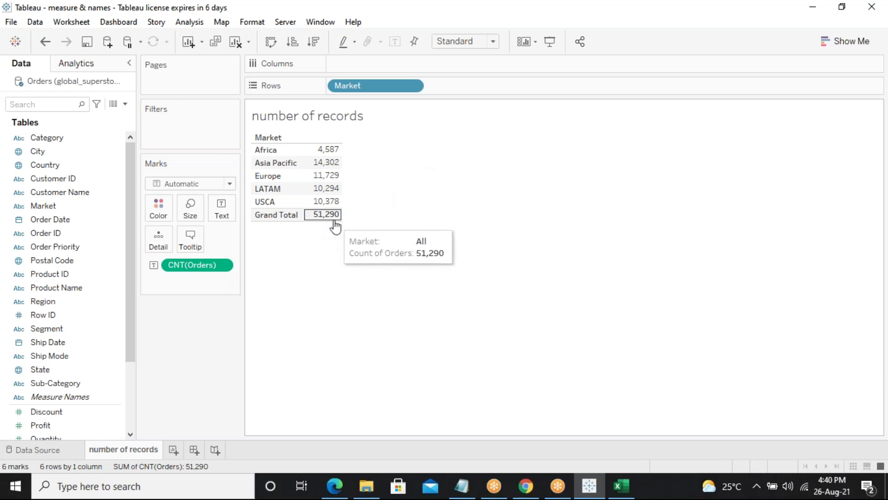
click(190, 24)
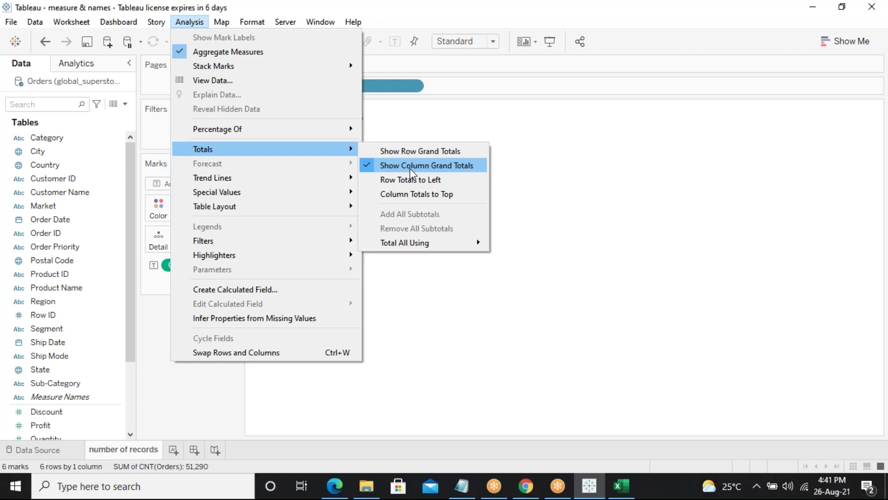
click(578, 199)
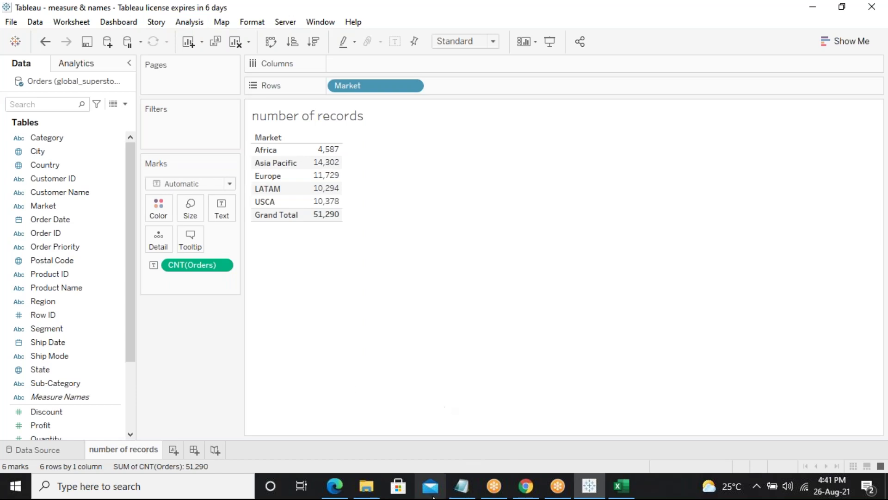
mouse_move(448, 497)
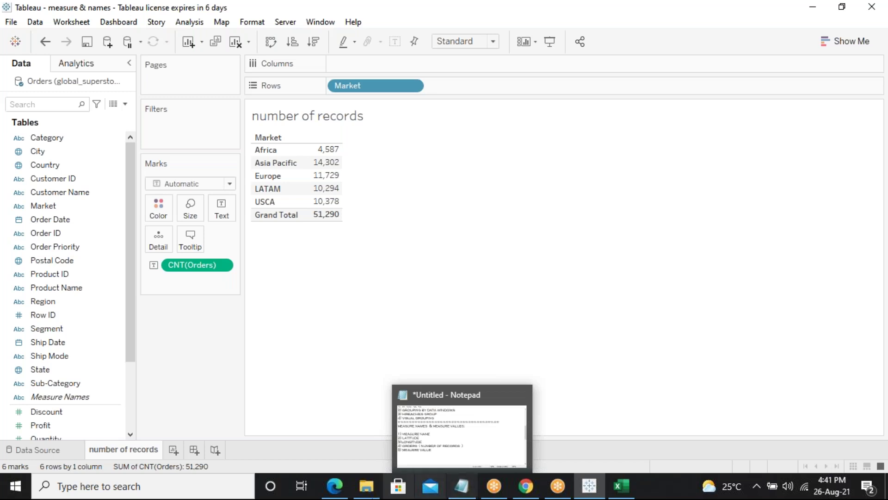
Add a new worksheet and rename it "measure name".
click(128, 386)
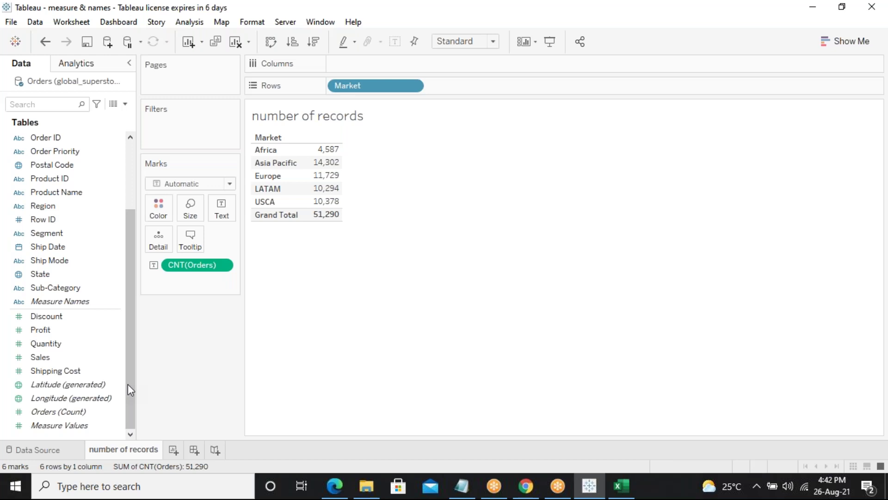
click(179, 452)
right_click(178, 453)
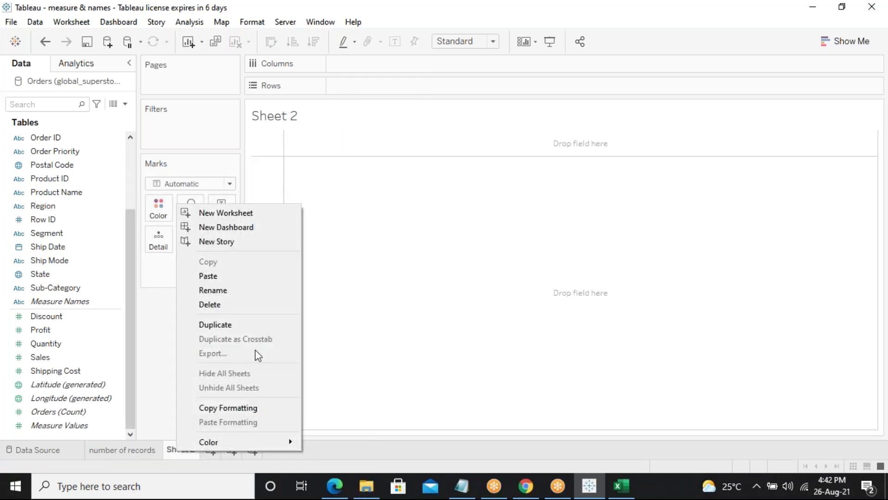
click(242, 298)
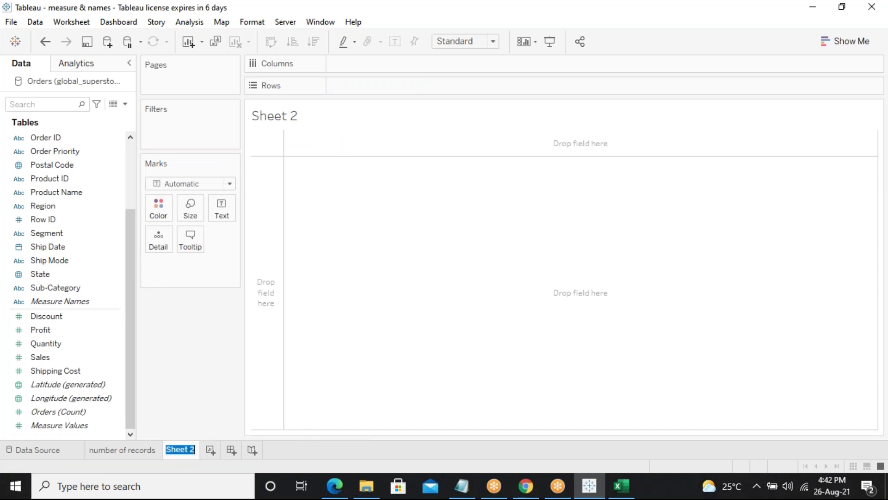
text(meaure)
key(BackSpace)
key(BackSpace)
key(BackSpace)
text(sure name)
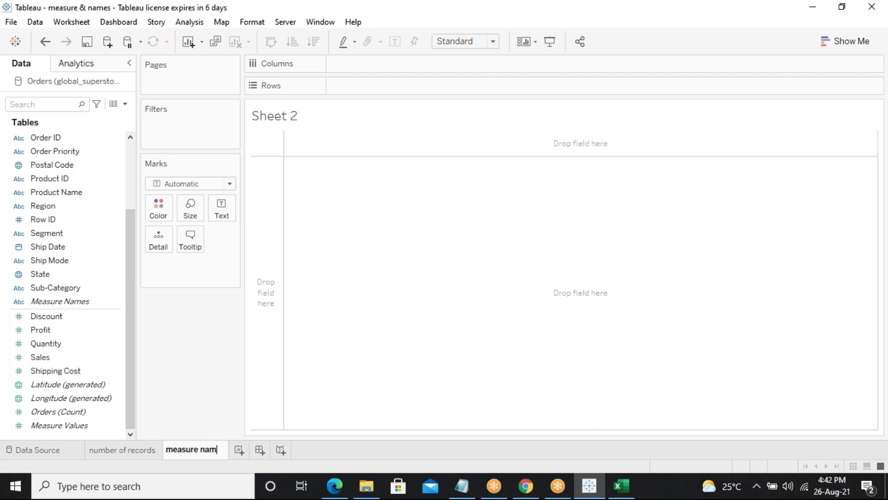
click(337, 280)
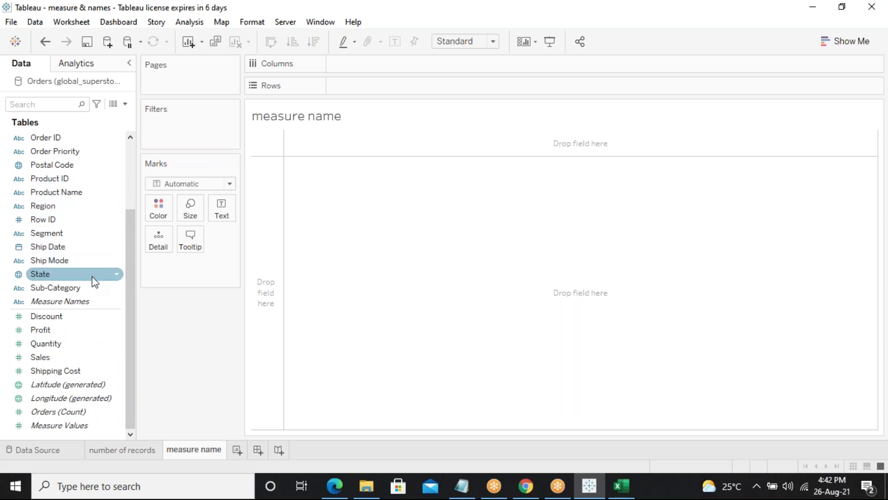
Place Measure Names on Rows and show Measure Values as text for each measure.
mouse_move(91, 306)
drag(91, 306, 415, 87)
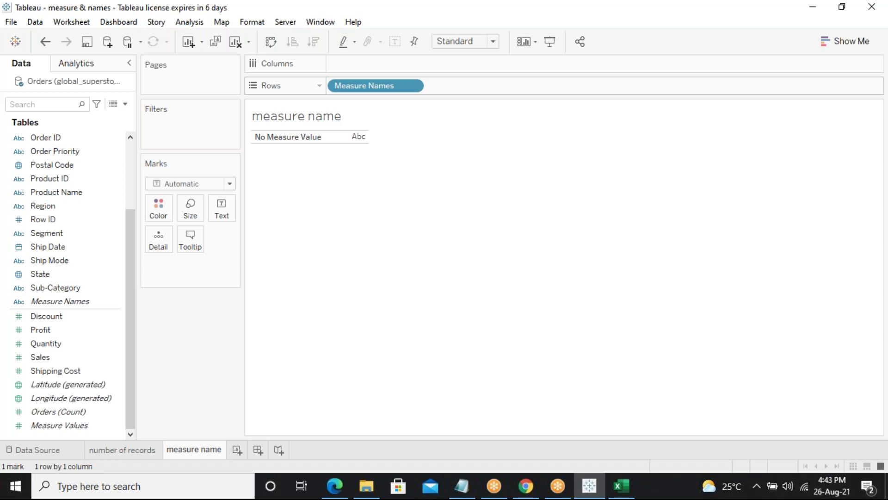
click(296, 139)
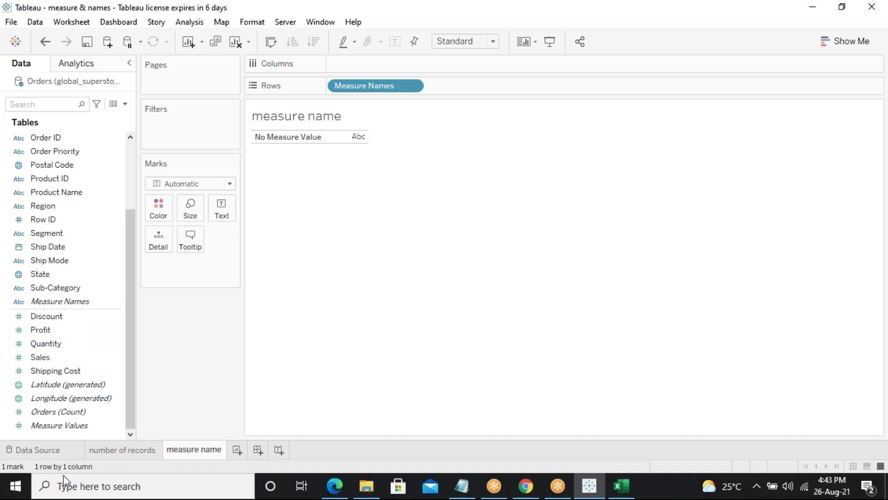
click(58, 426)
drag(58, 428, 226, 207)
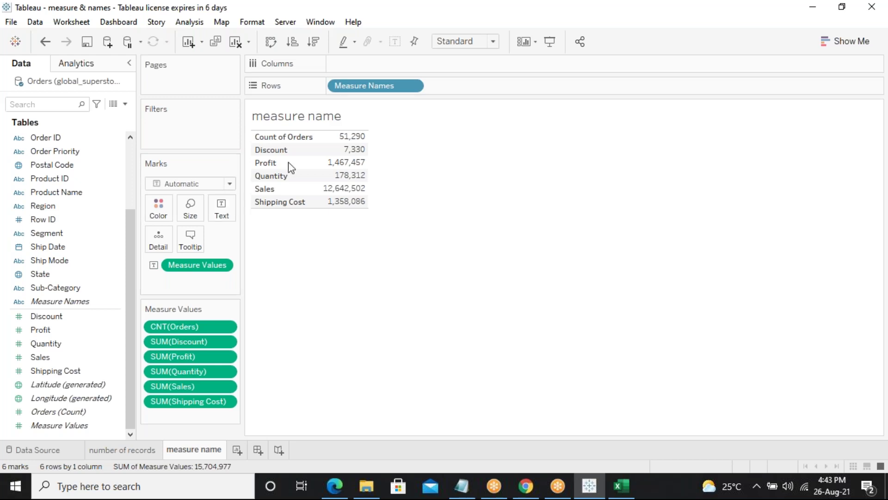
Inspect the measures and their aggregated values, selecting the Discount row and clearing the selection.
click(267, 144)
mouse_move(342, 155)
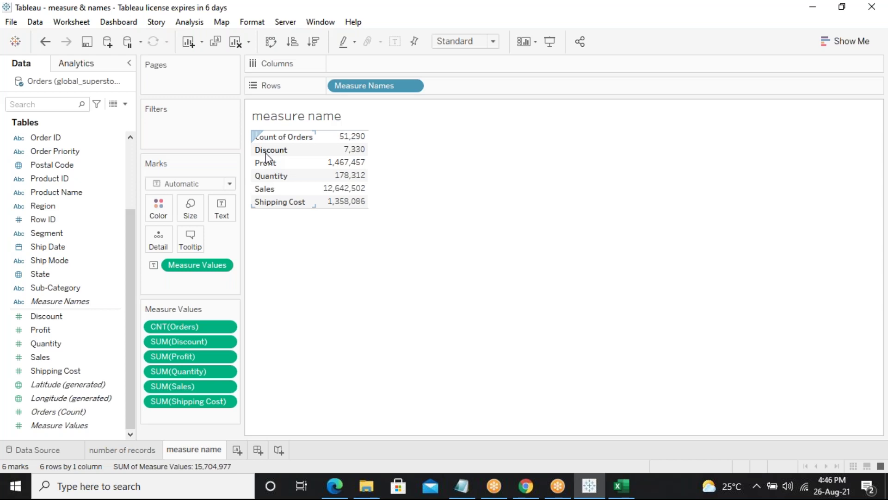
click(265, 152)
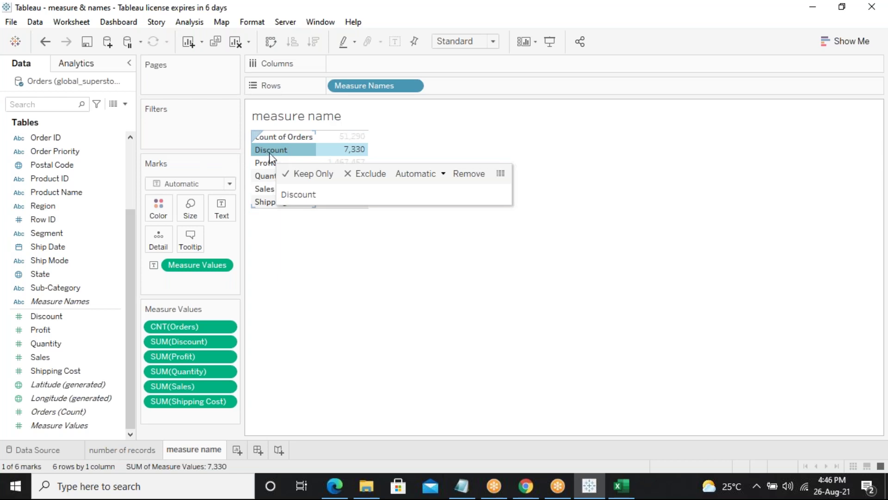
click(490, 254)
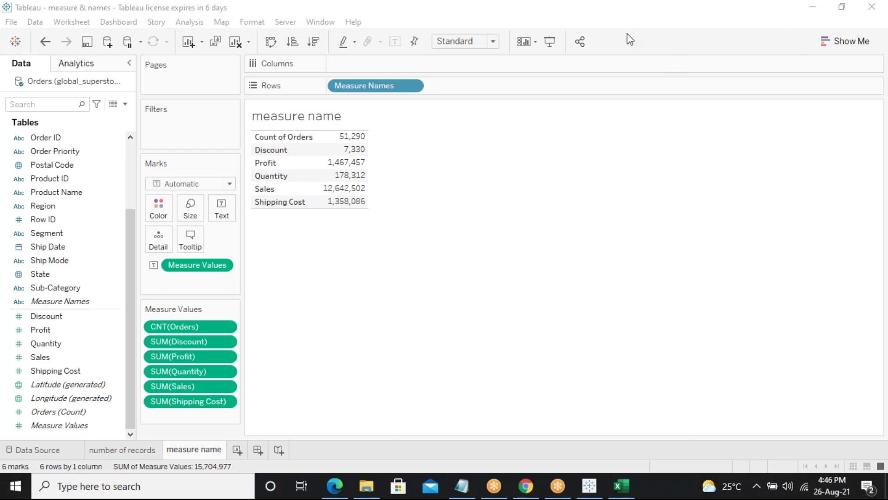
mouse_move(324, 194)
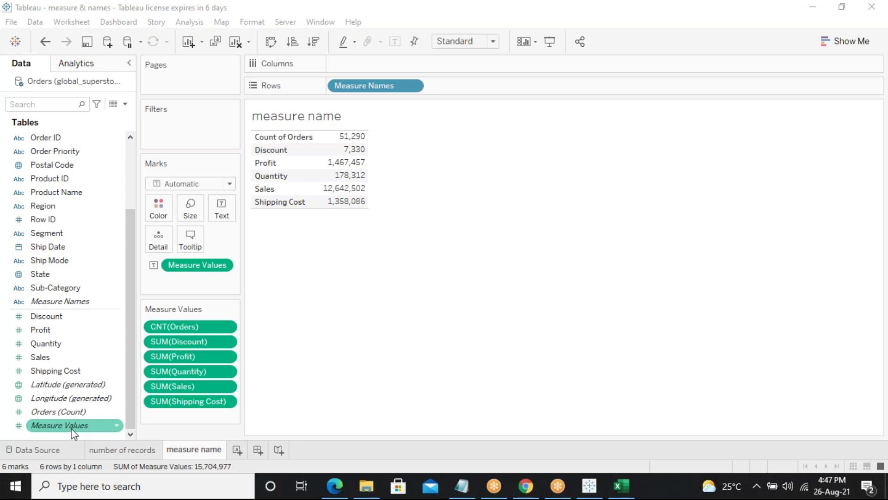
Add a new worksheet and rename it "measure name&values".
click(237, 449)
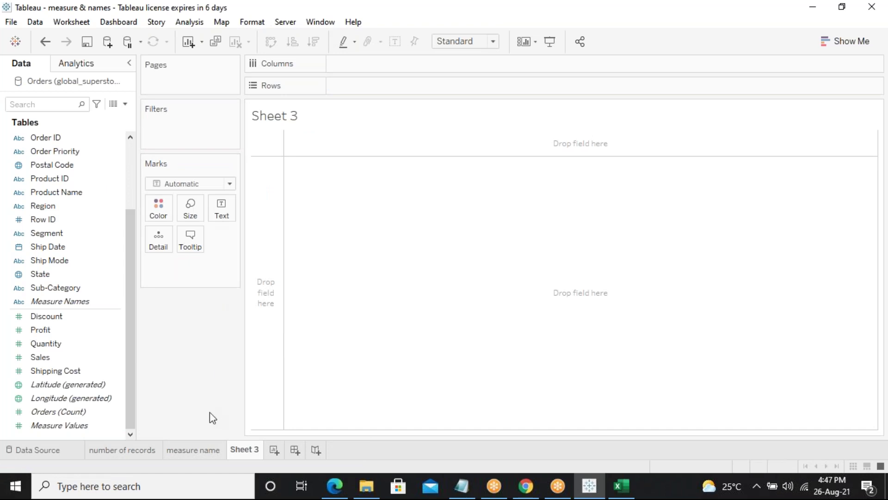
right_click(241, 448)
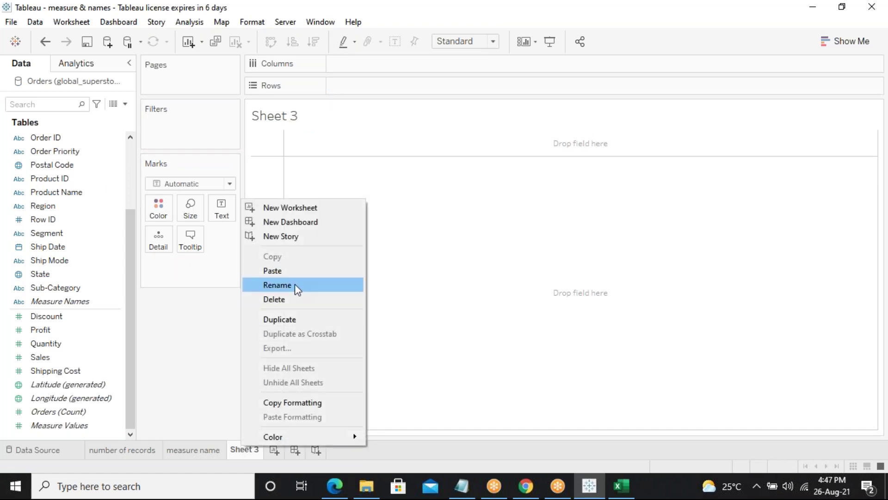
click(278, 285)
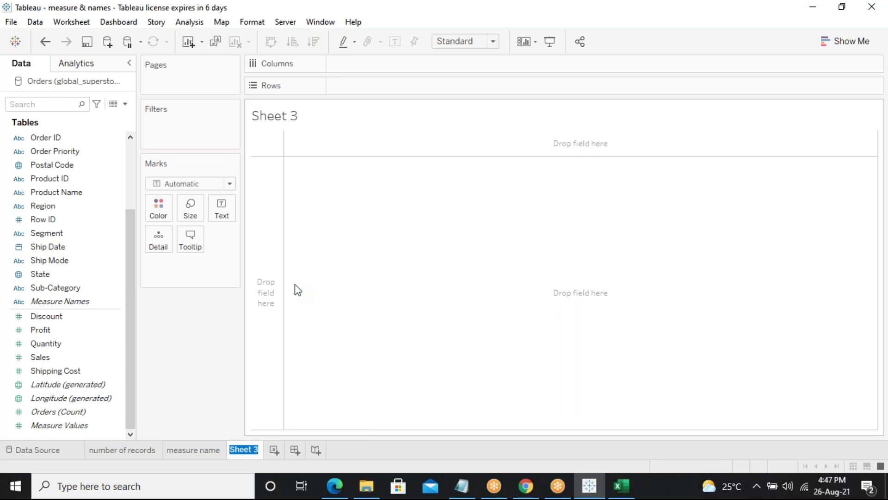
text(measz)
key(BackSpace)
text(ure ns)
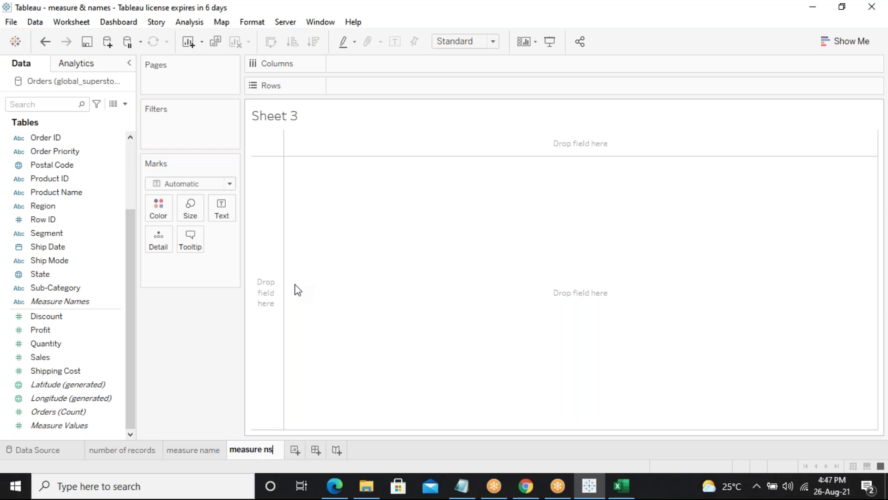
key(BackSpace)
text(ame)
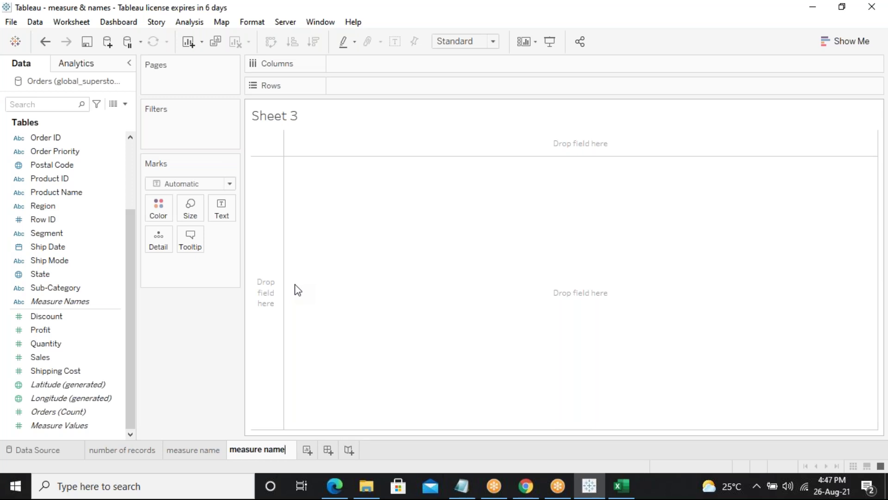
text(&va)
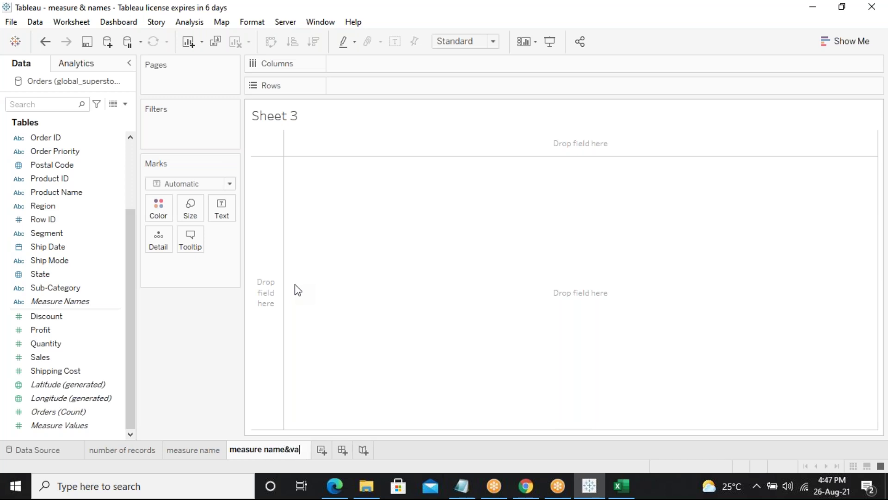
text(lues)
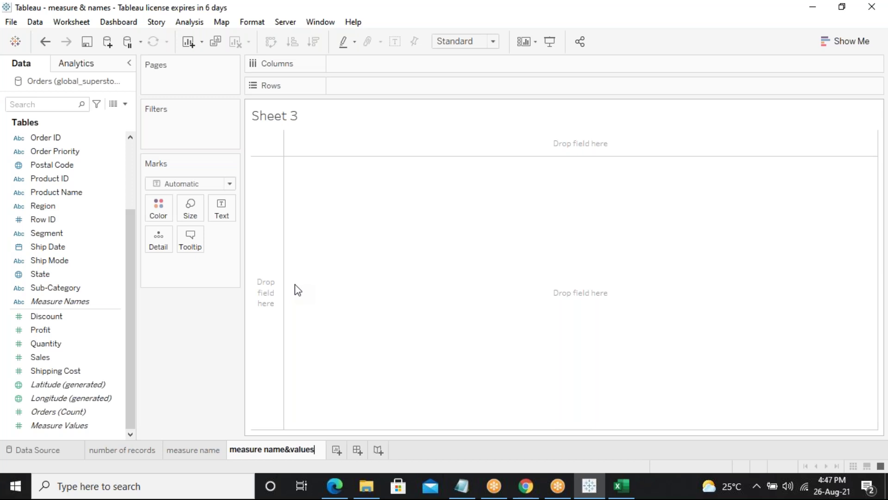
key(Return)
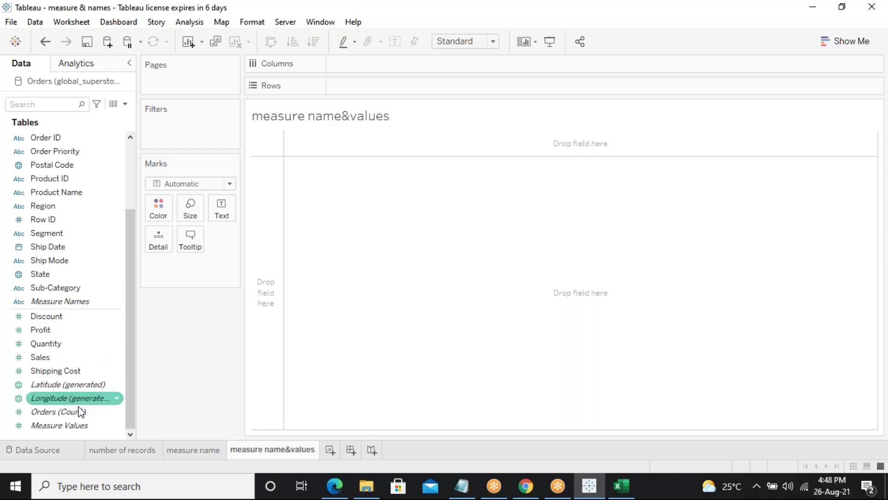
Chart Measure Values by Measure Names as vertical bars, and widen the columns so all six measures fit across the view.
click(78, 427)
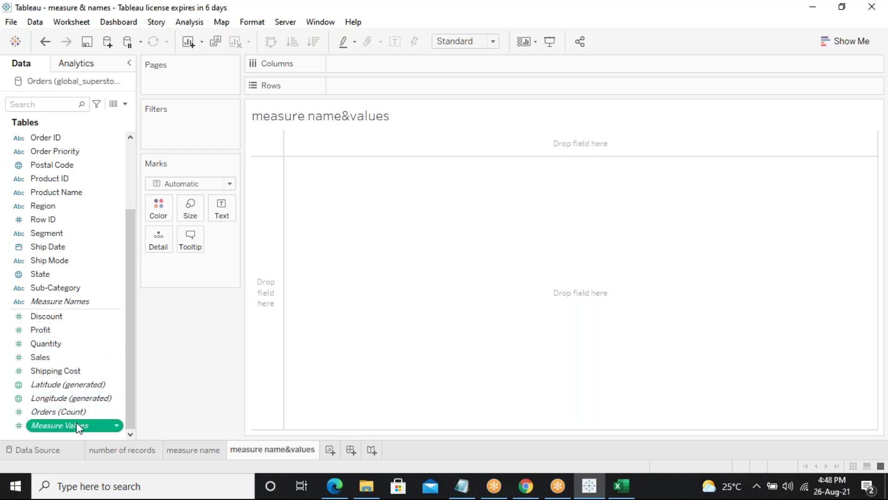
double_click(77, 427)
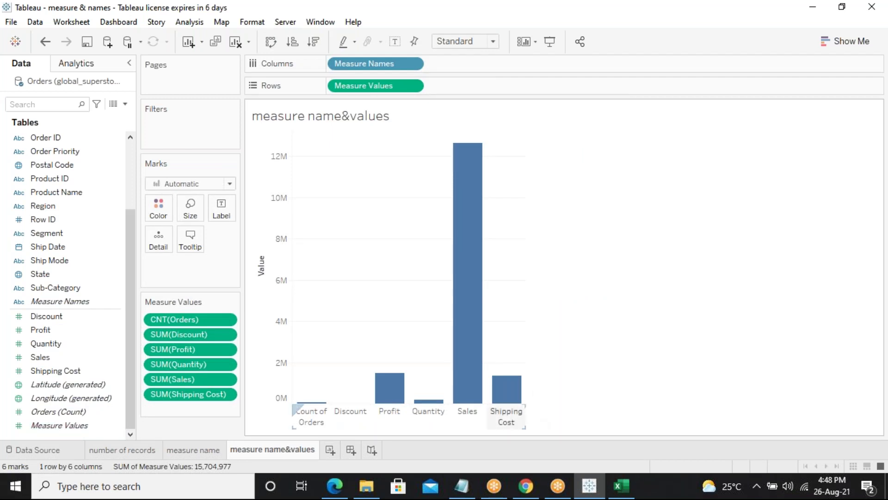
drag(527, 418, 639, 414)
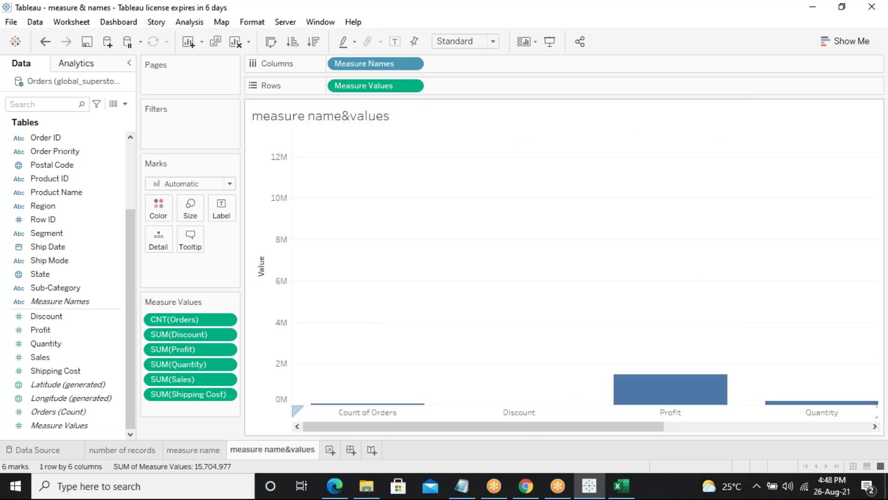
key(ctrl+z)
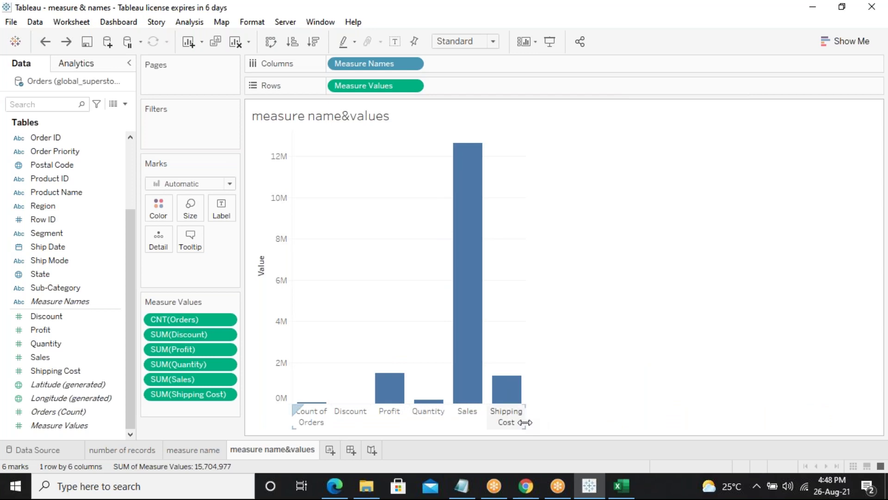
drag(525, 423, 578, 422)
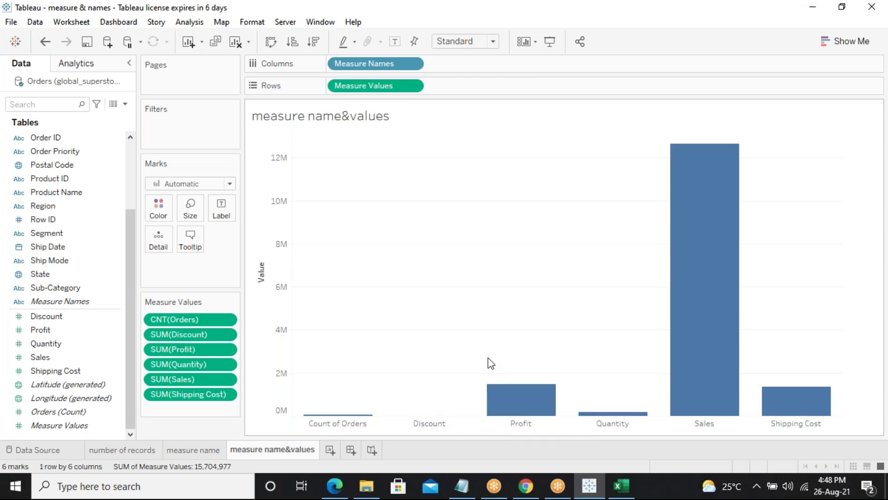
Label each bar in the chart with its Measure Values amount.
mouse_move(679, 334)
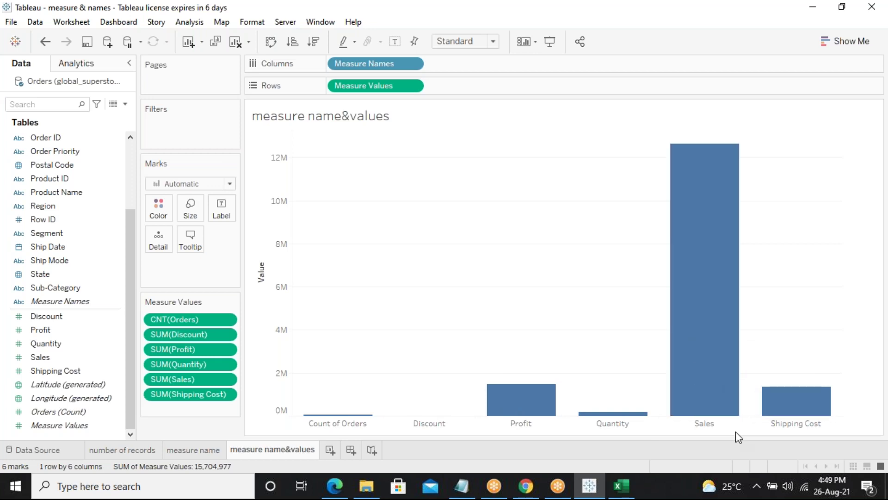
mouse_move(629, 412)
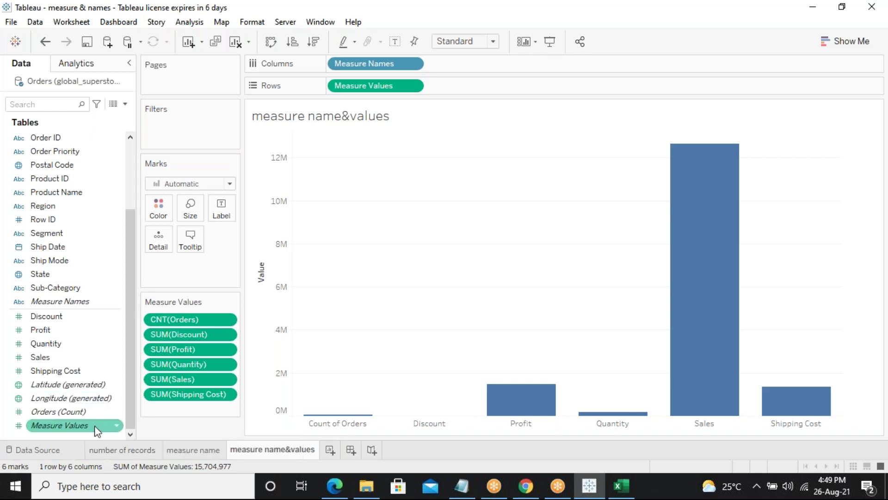
drag(82, 429, 222, 211)
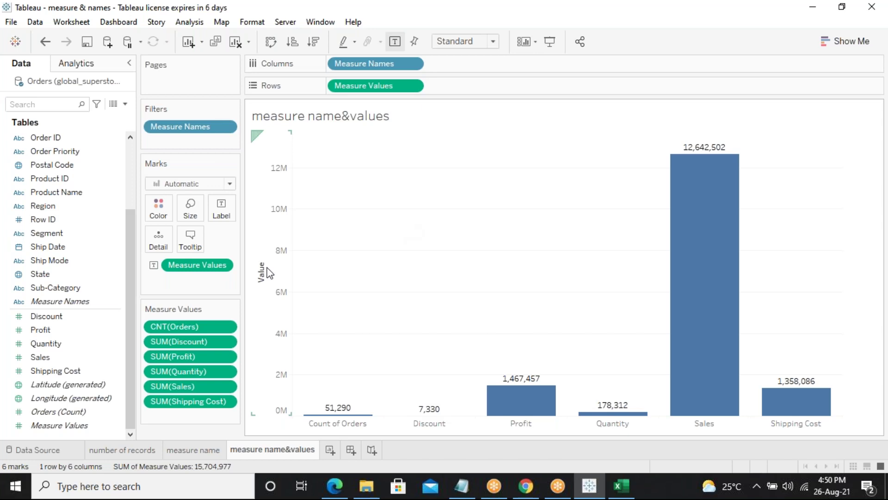
mouse_move(532, 383)
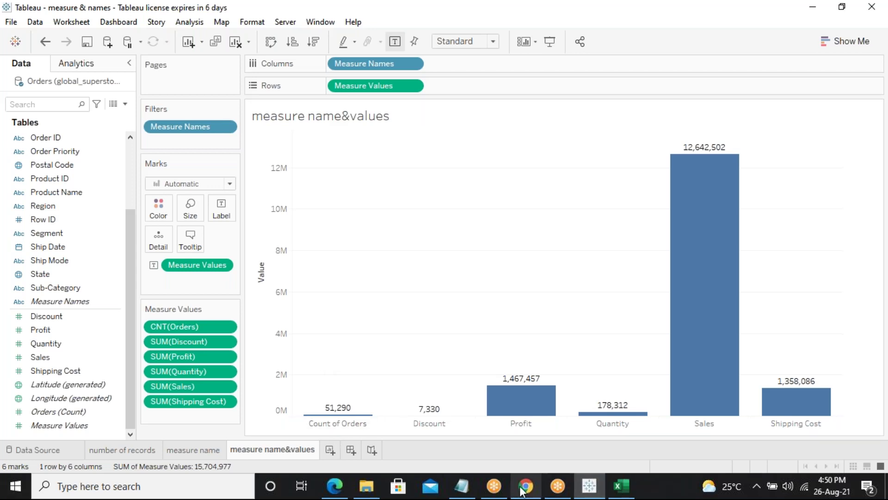
Switch to the Notepad notes, maximize them, and add the heading "MEASURE NAME & VALUE USAGE:" below the numbered list.
mouse_move(517, 491)
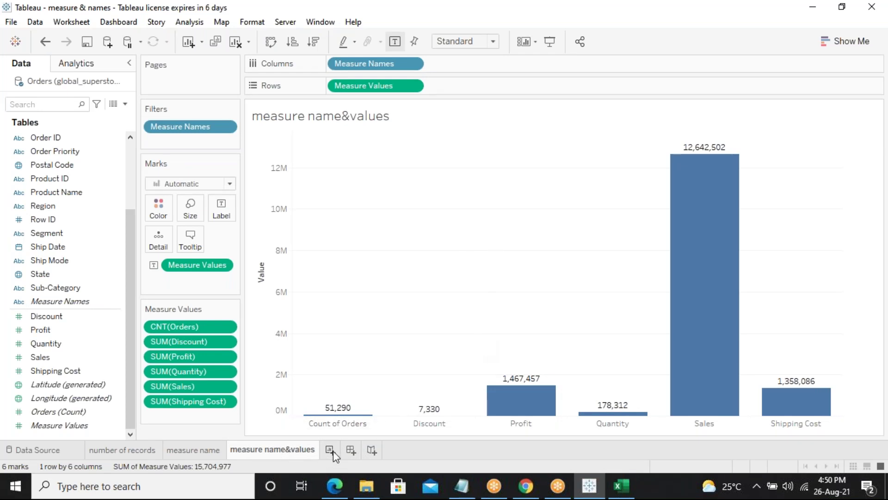
click(462, 486)
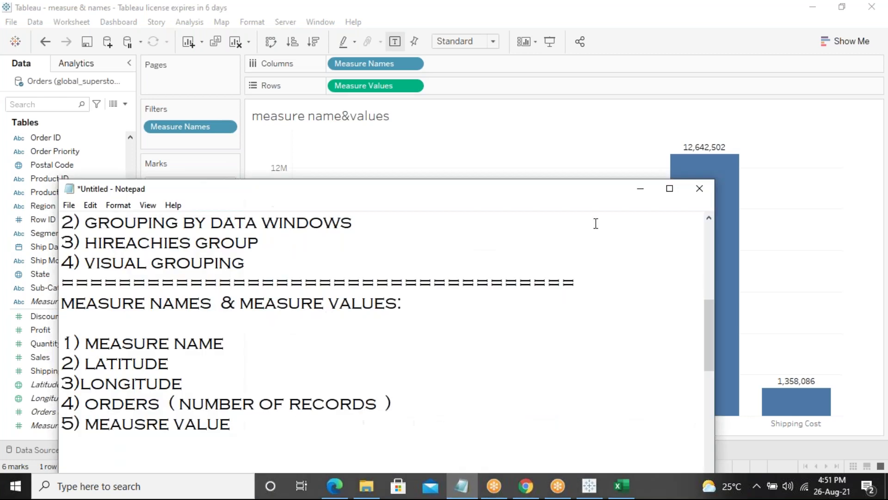
click(670, 189)
click(318, 233)
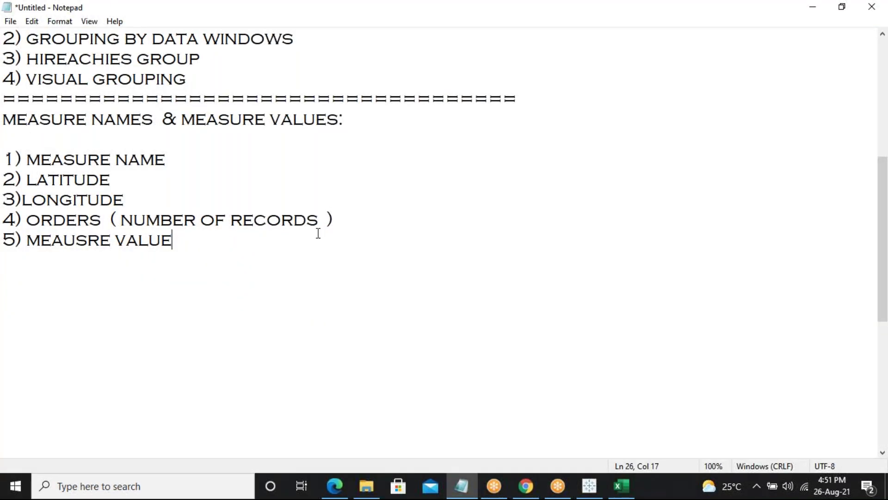
key(Return)
key(Return)
key(Return)
text(MEASUREC)
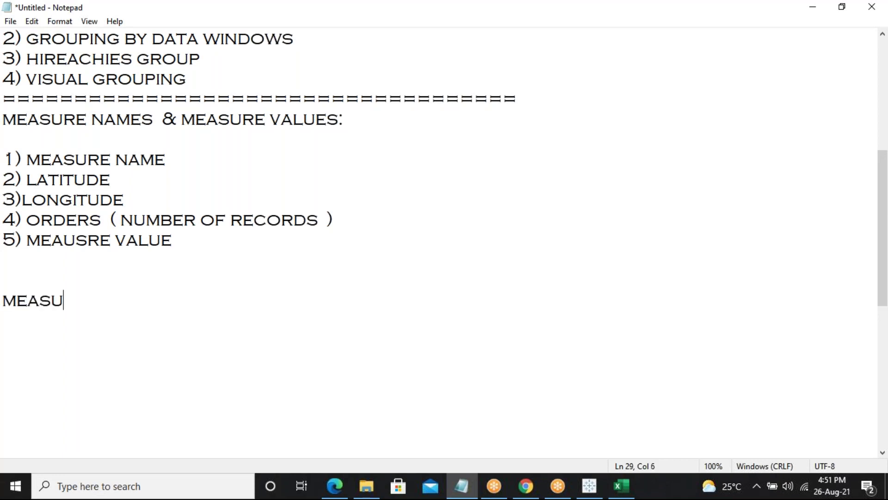
key(BackSpace)
key(BackSpace)
text(NA)
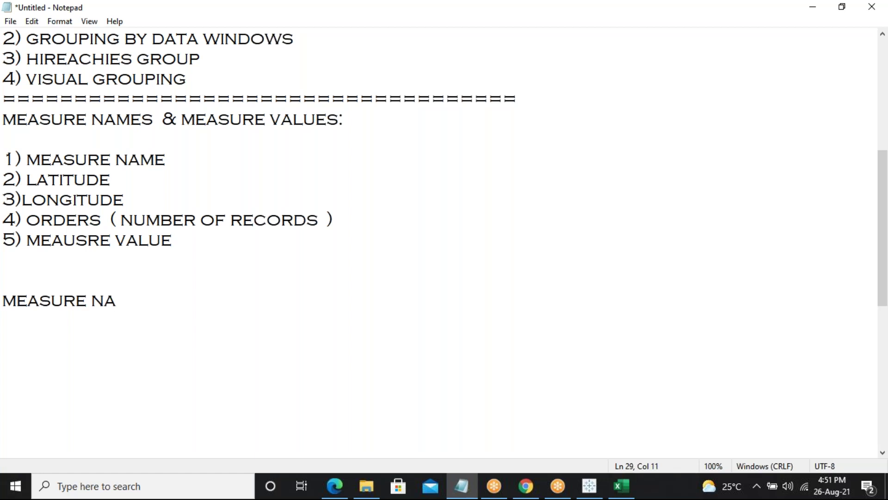
text(,)
key(BackSpace)
text(ME  & VALUE USAGE:)
key(Return)
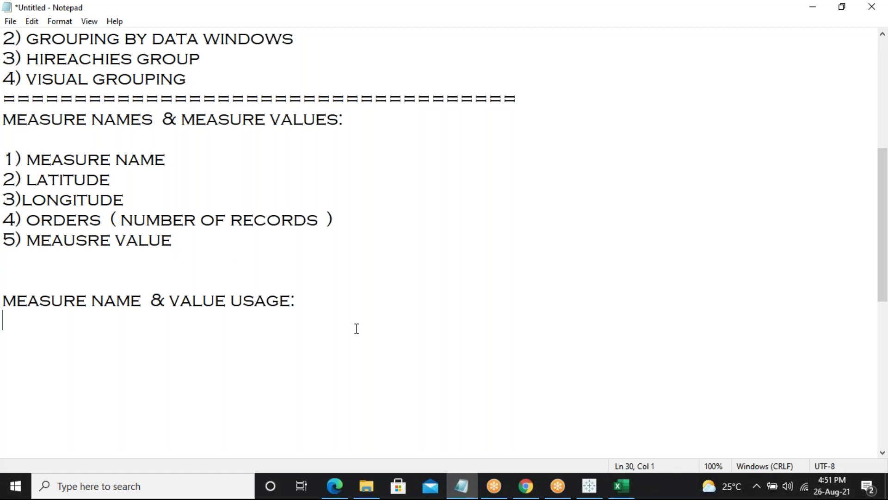
Write "WHRER THE CHATRS ARE FAILED TO COMBINE THAT TIME YOU CAN USE MEASURE NAMES..." under the usage heading, and return to Tableau.
click(121, 337)
click(60, 327)
click(10, 332)
click(339, 295)
key(Return)
text(WHRER )
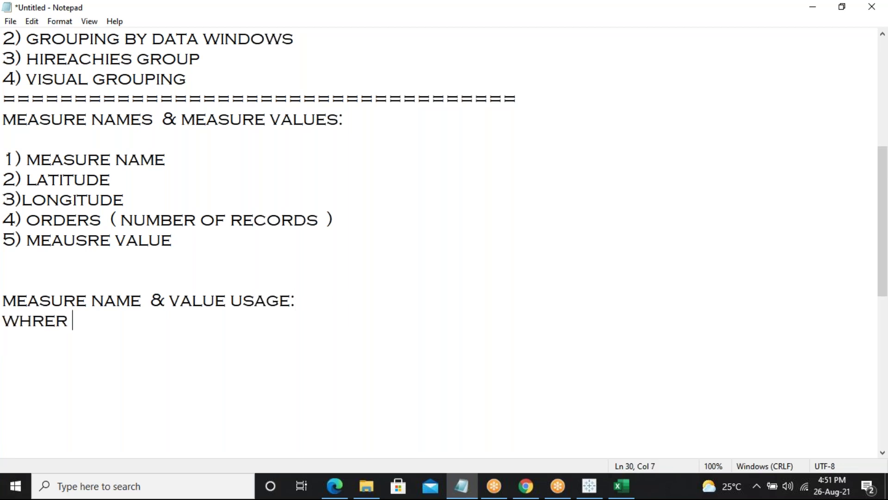
text(THE CHA)
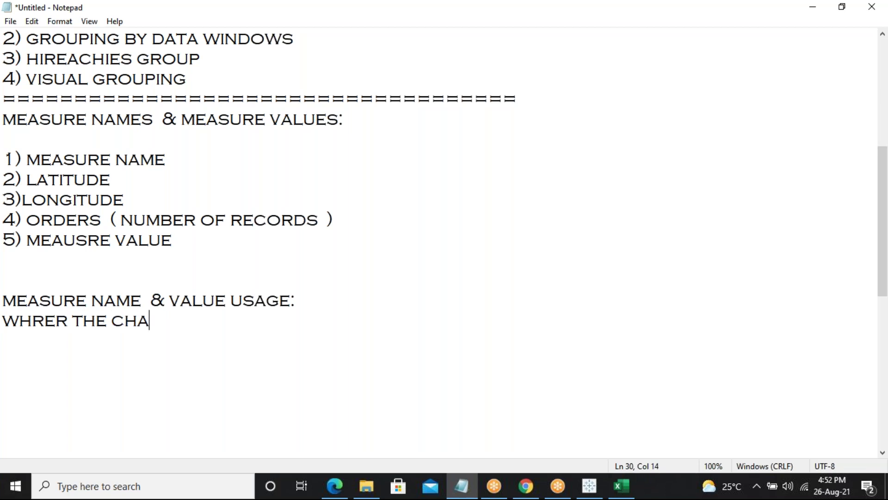
text(TRS ARE )
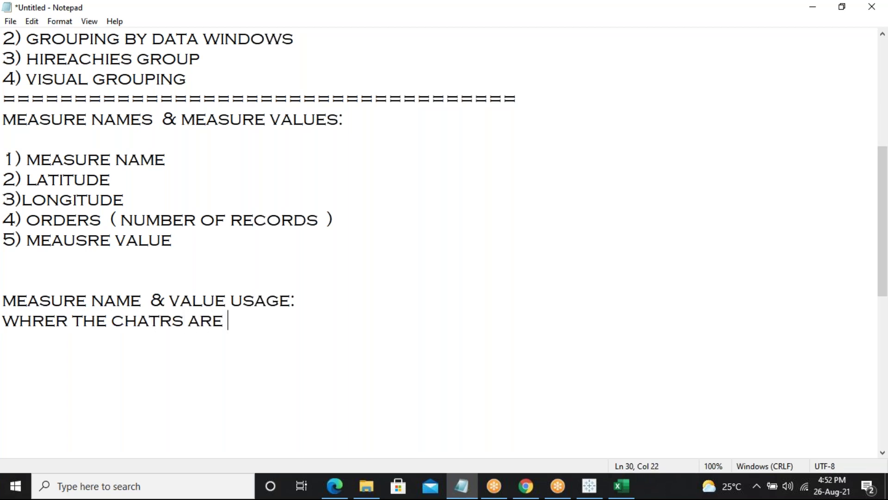
text(FAILED TO COMN)
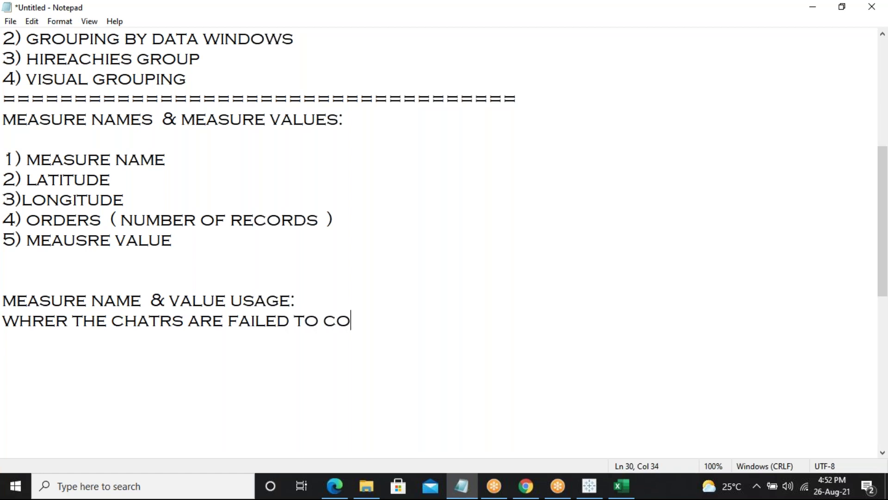
key(BackSpace)
key(BackSpace)
text(MBIN)
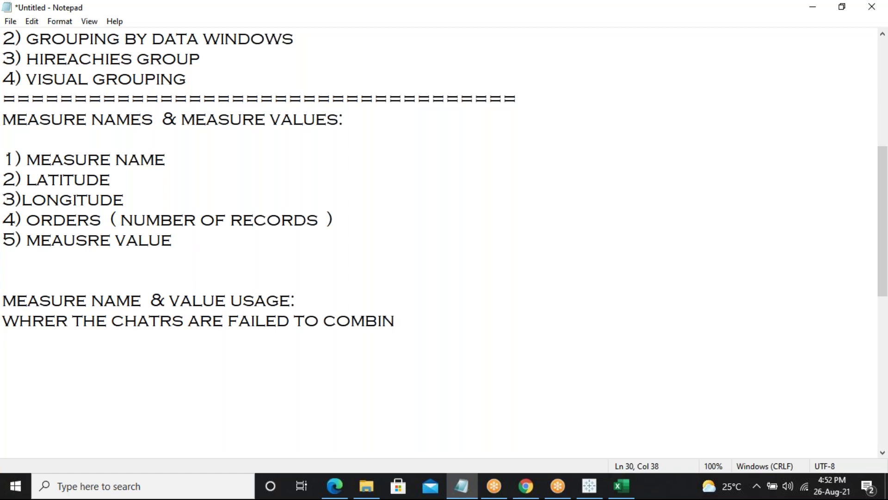
text(E THAT)
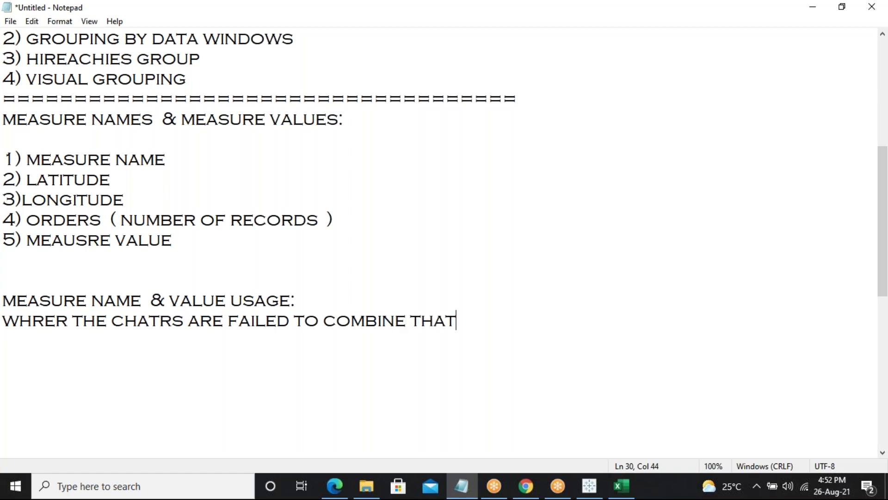
text( TIME YOU CAN )
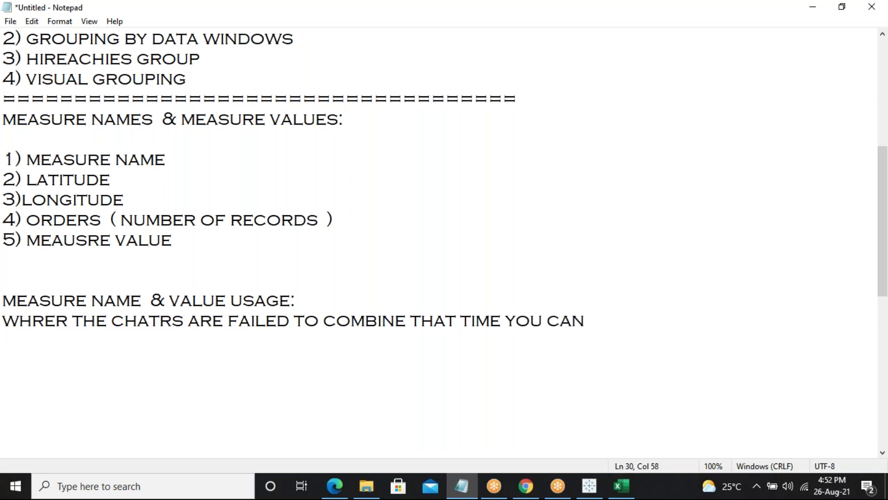
text(MEASURE)
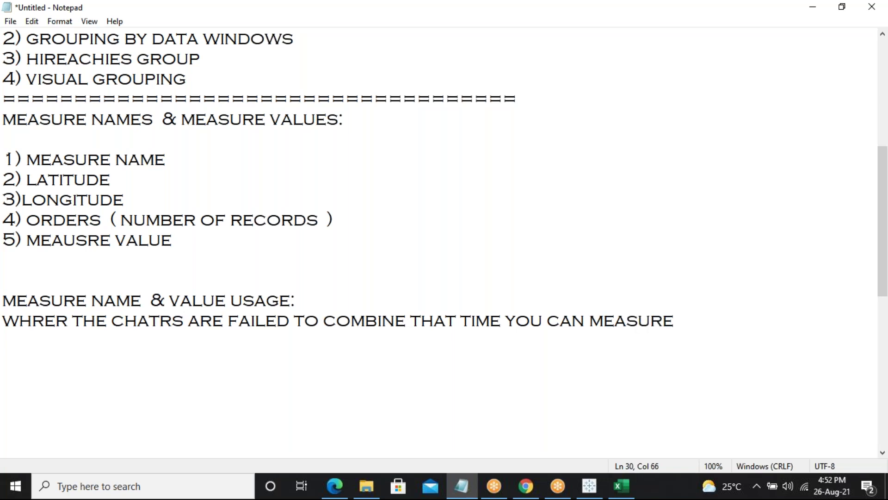
key(BackSpace)
key(BackSpace)
key(BackSpace)
key(BackSpace)
key(BackSpace)
key(BackSpace)
key(BackSpace)
text(USE MA)
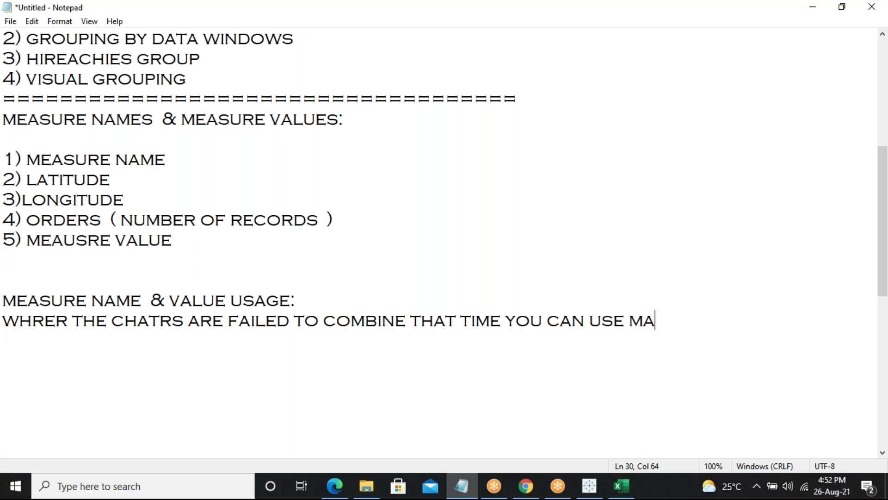
key(BackSpace)
text(EASURE )
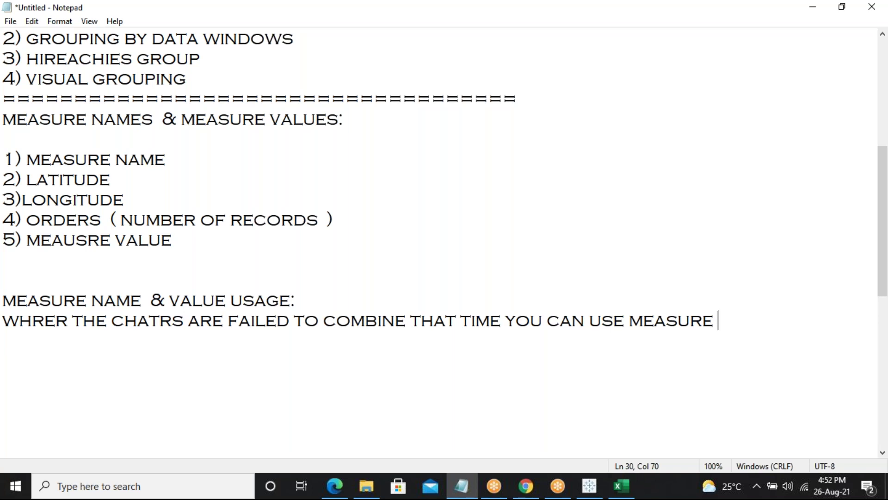
text(NAMES...)
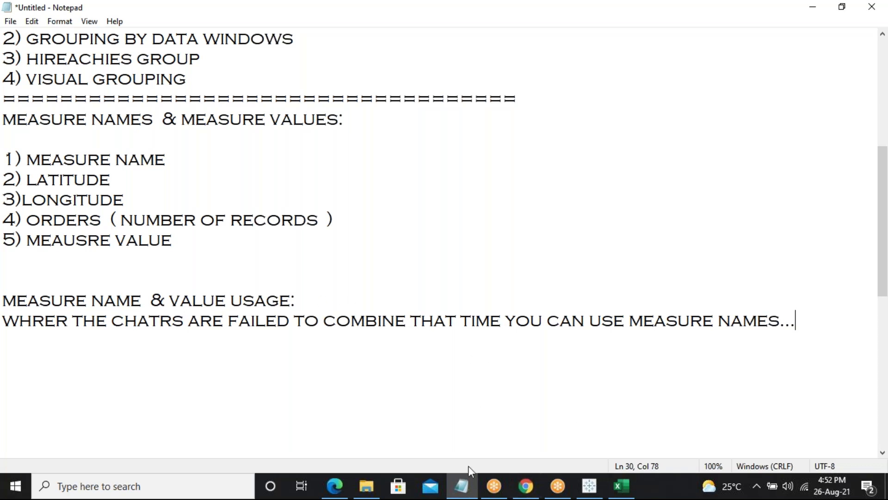
click(589, 488)
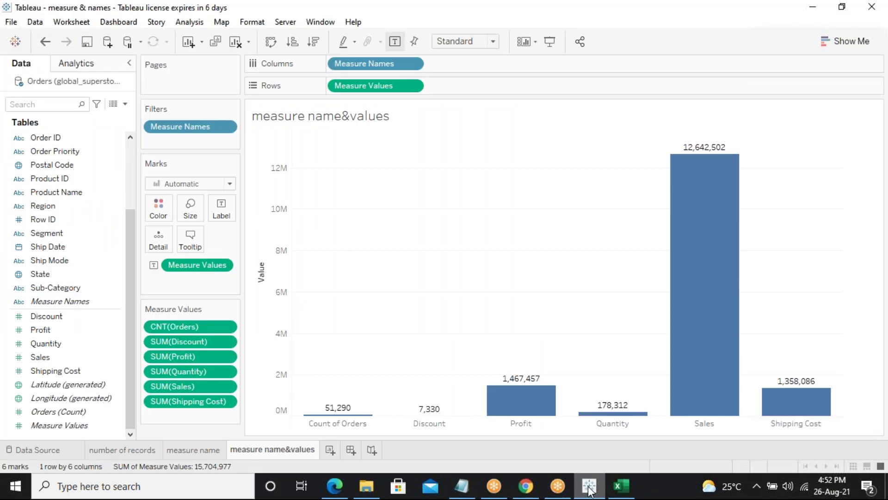
Create a new worksheet after "measure name&values" and place the year of Order Date on its columns.
click(331, 449)
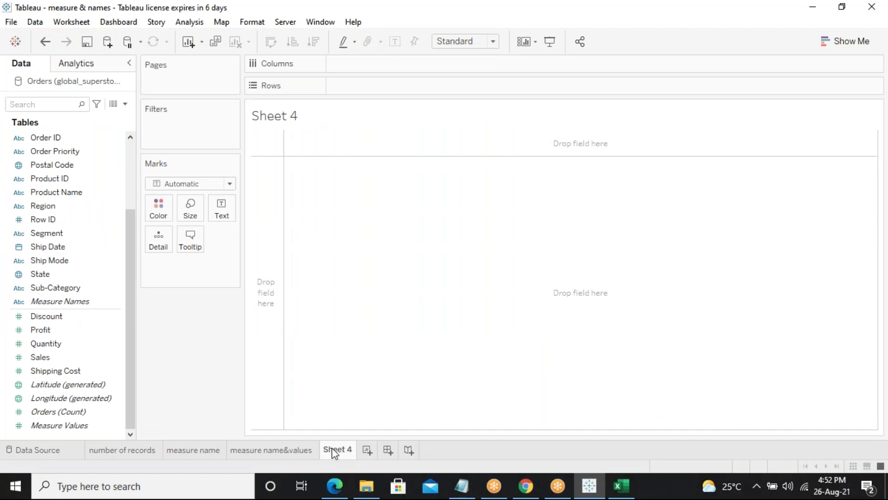
right_click(331, 448)
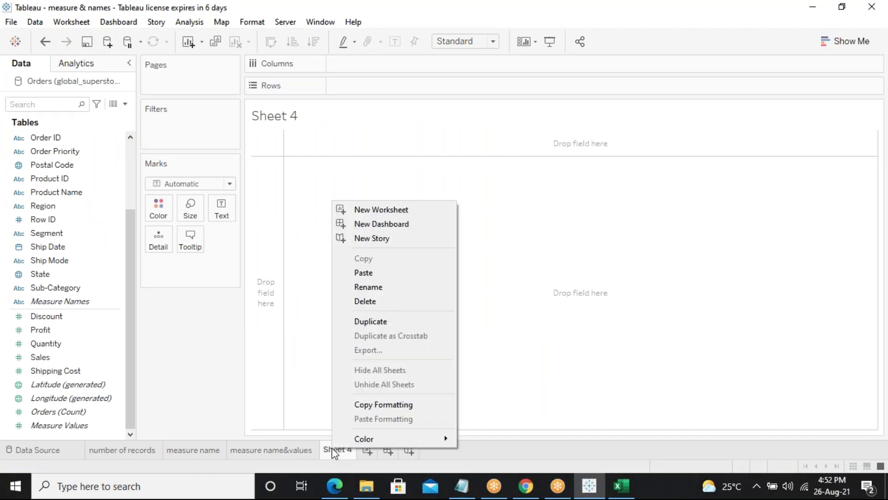
click(295, 266)
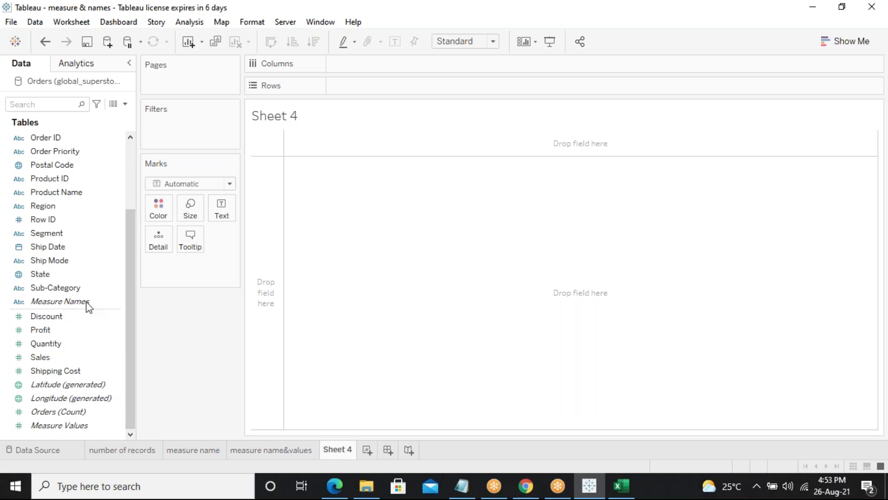
drag(129, 288, 102, 218)
click(74, 208)
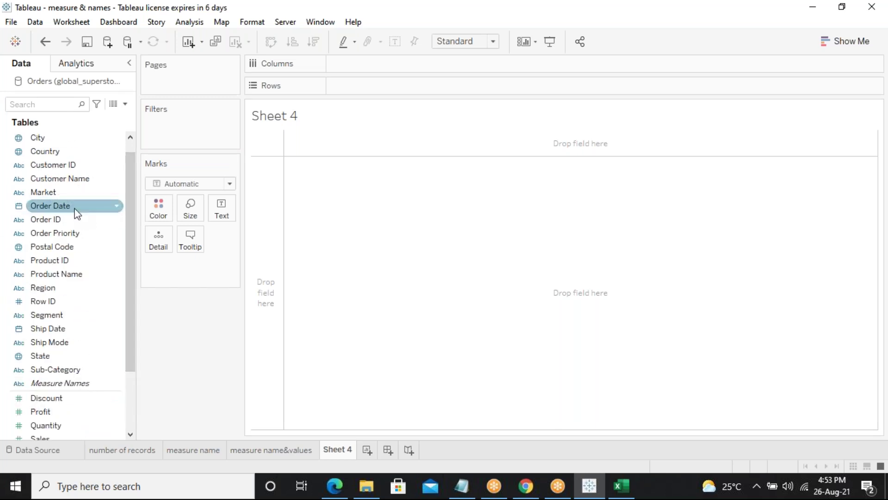
drag(77, 213, 384, 69)
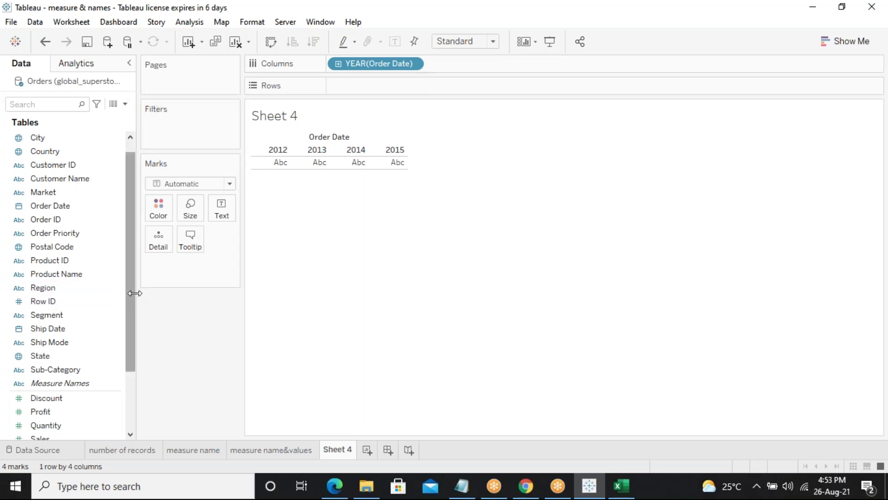
Plot Profit, Sales and Shipping Cost as three separate line charts stacked in rows by order year.
drag(131, 300, 127, 364)
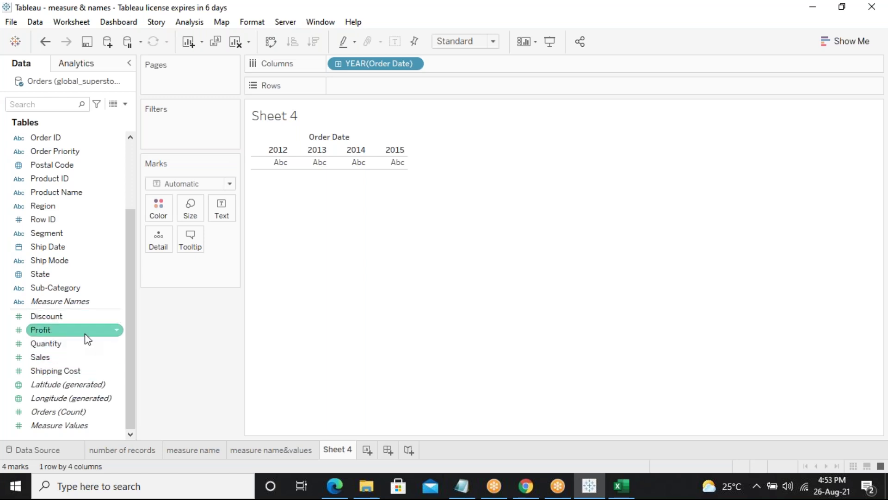
mouse_move(88, 337)
mouse_down()
mouse_move(392, 111)
mouse_move(407, 87)
mouse_up()
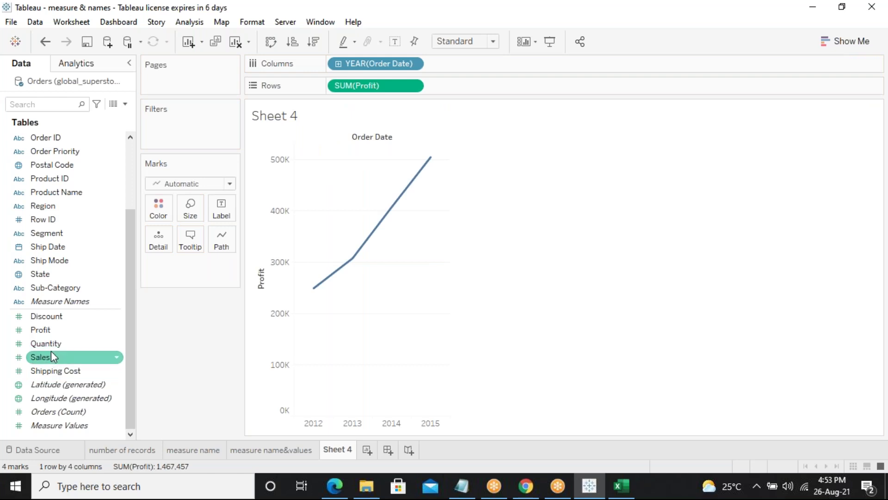
drag(51, 351, 458, 86)
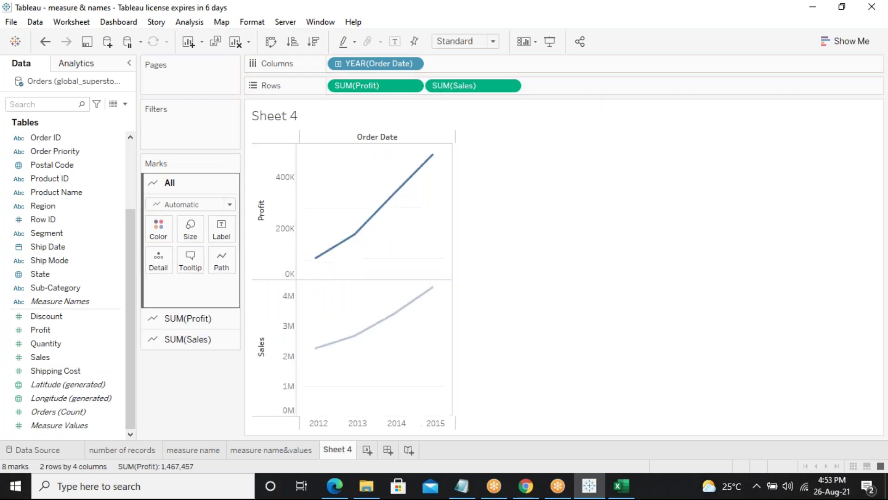
mouse_move(70, 375)
mouse_down()
mouse_move(271, 319)
mouse_move(515, 227)
mouse_move(585, 122)
mouse_move(588, 85)
mouse_up()
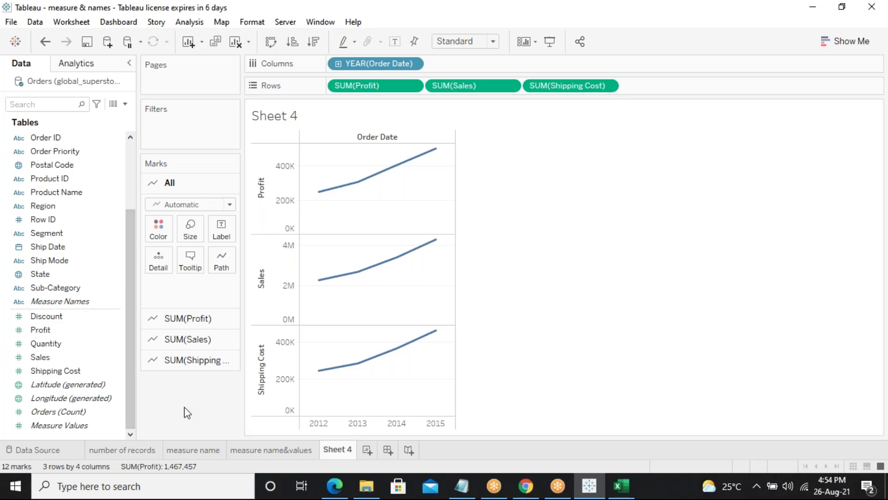
click(69, 370)
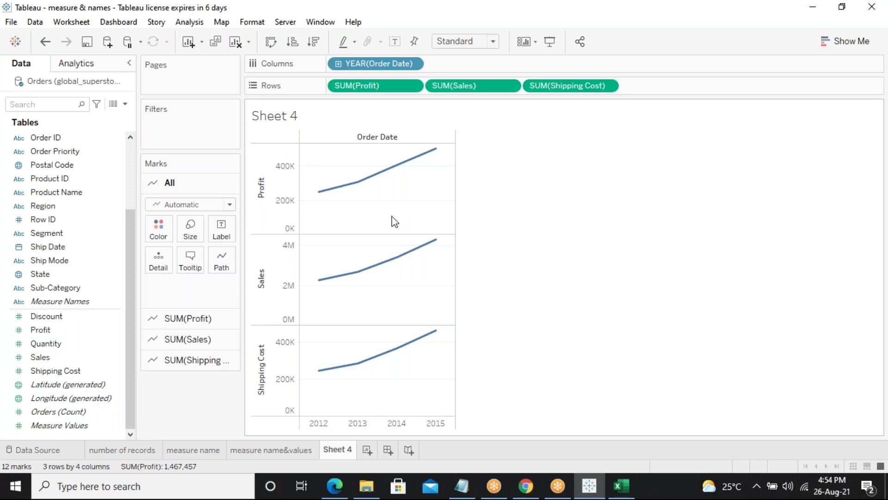
Rename the worksheet with the three separate line charts as "measures without chart".
right_click(342, 453)
click(414, 284)
text(measures without chart)
key(Return)
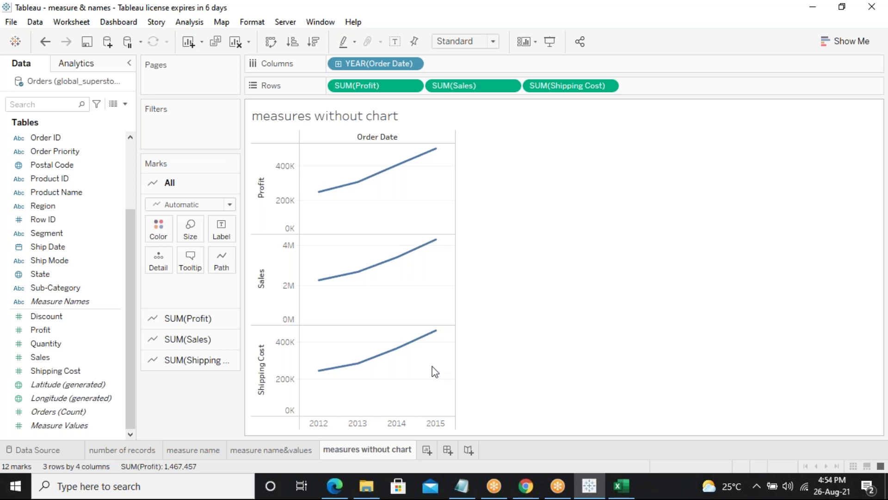
mouse_move(381, 178)
mouse_move(355, 369)
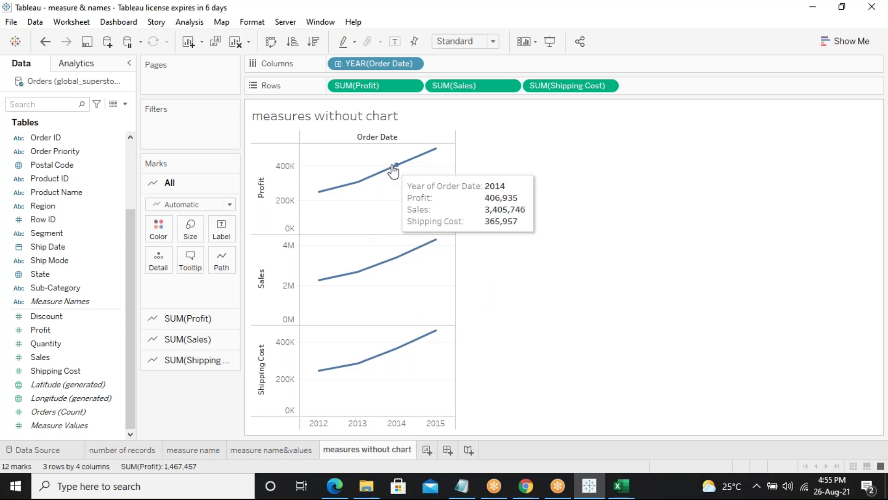
mouse_move(432, 331)
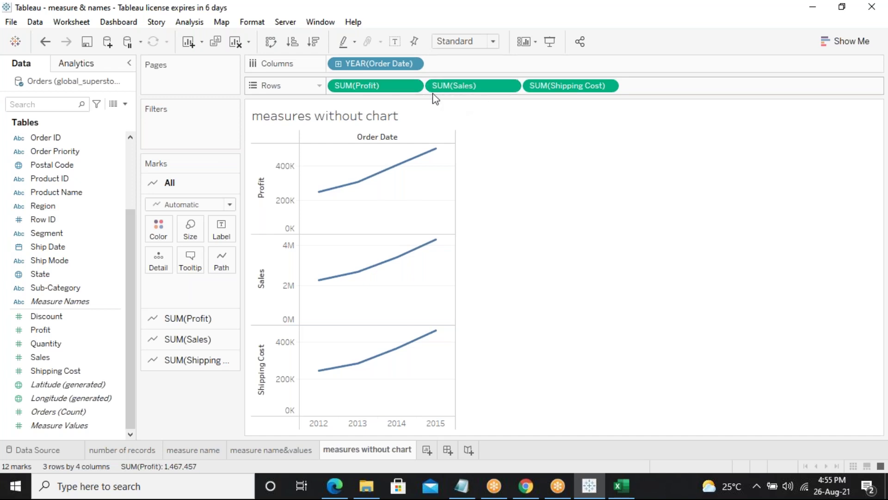
Add another worksheet after "measures without chart" and lay out the order years across its columns.
click(427, 451)
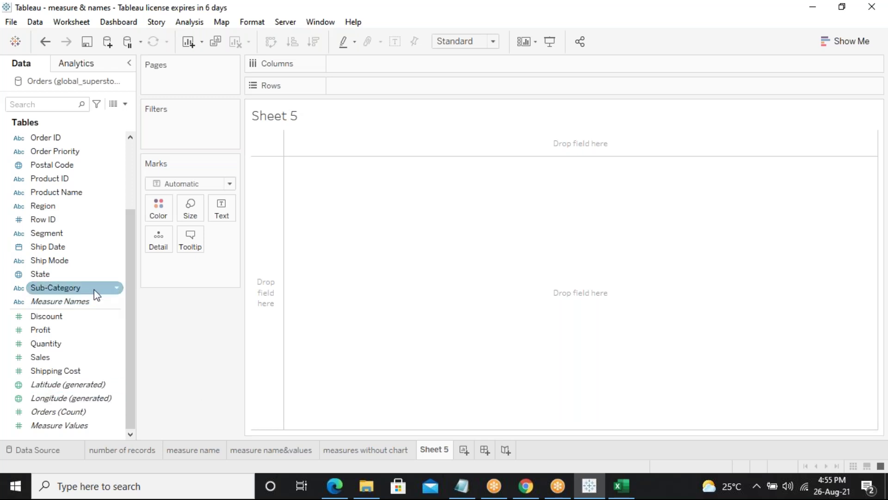
click(390, 453)
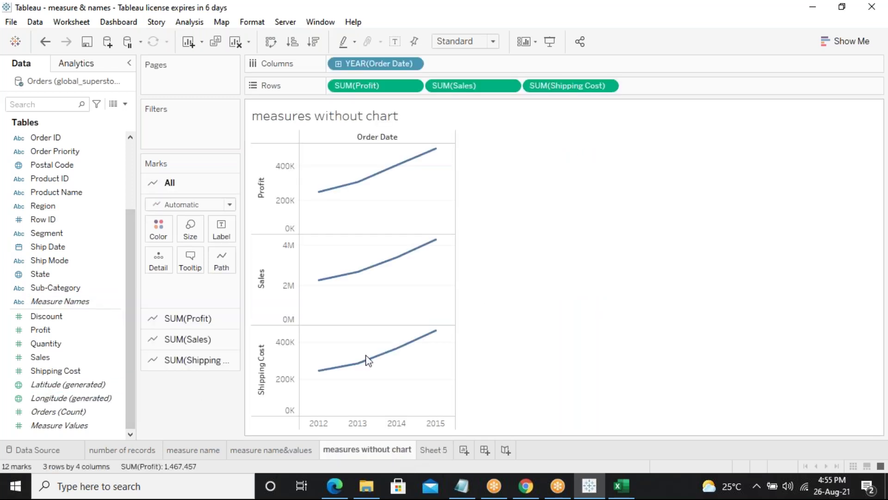
click(424, 454)
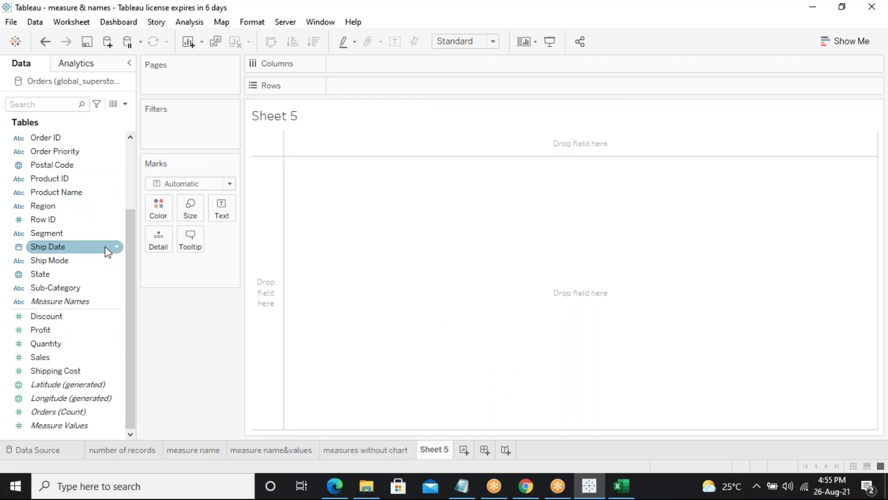
drag(128, 246, 129, 161)
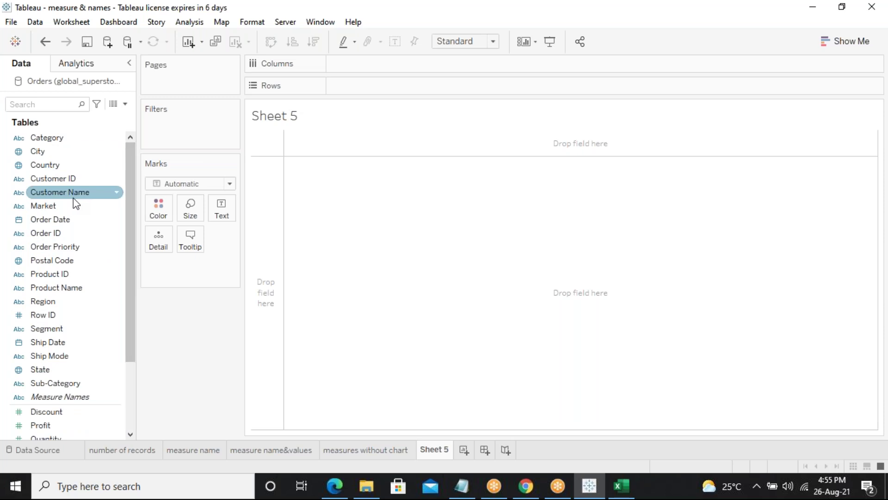
drag(66, 226, 466, 63)
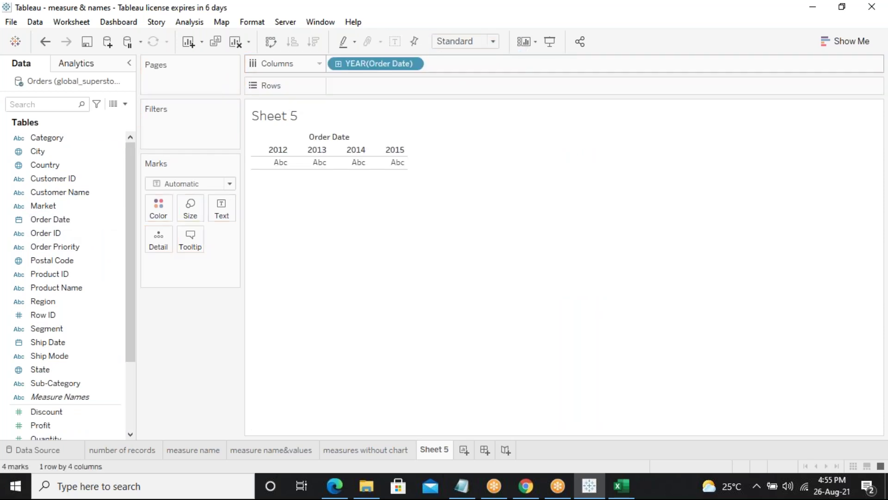
Add Profit, Sales and Shipping Cost to the rows of Sheet 5, in that order.
click(129, 390)
click(77, 329)
drag(76, 330, 381, 85)
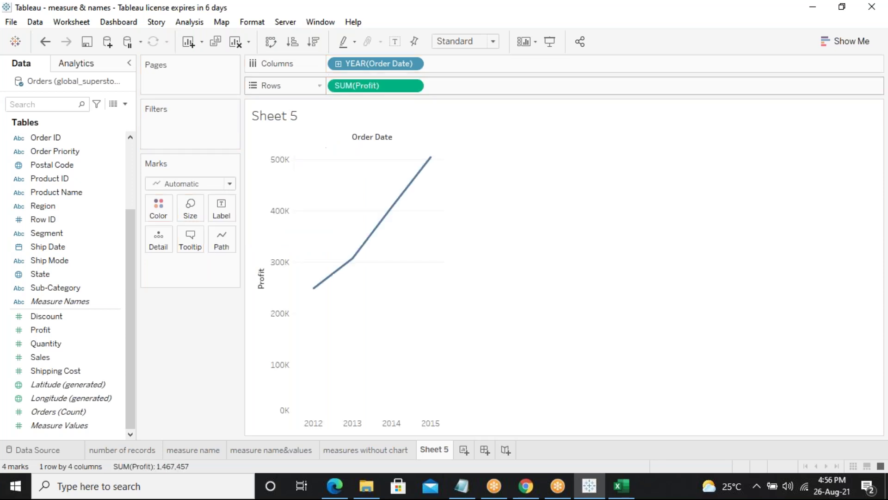
drag(48, 360, 493, 90)
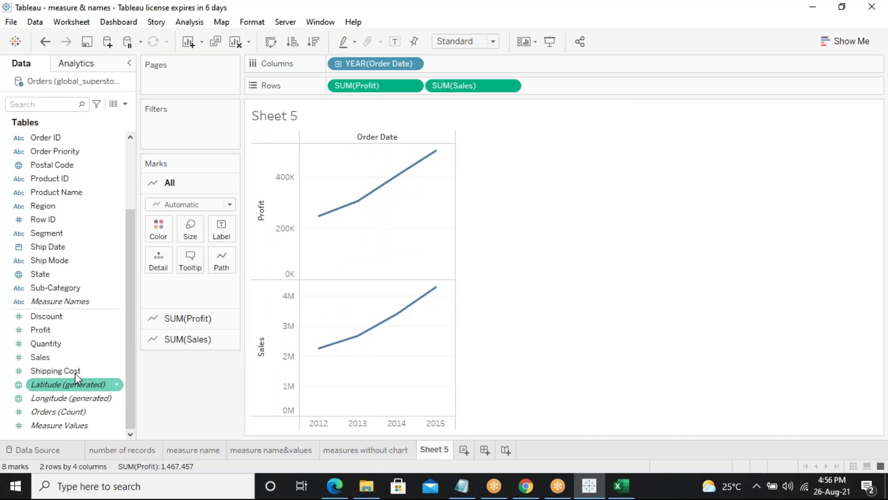
drag(75, 372, 622, 87)
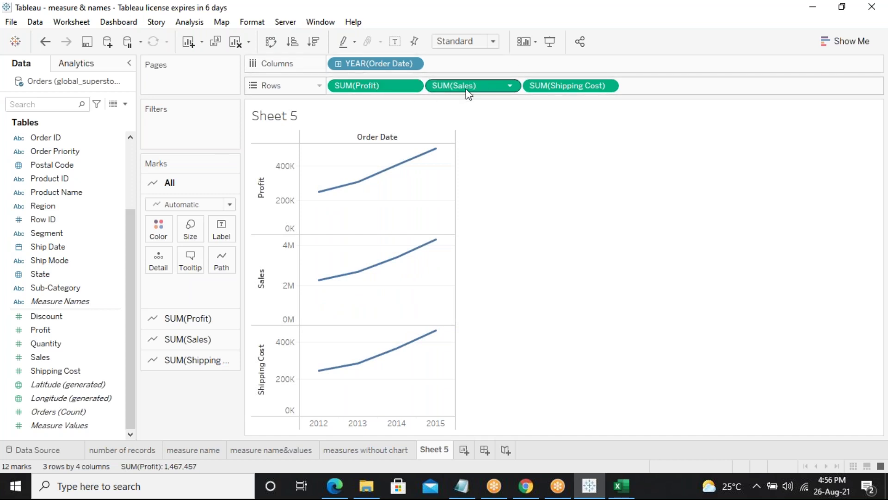
click(510, 88)
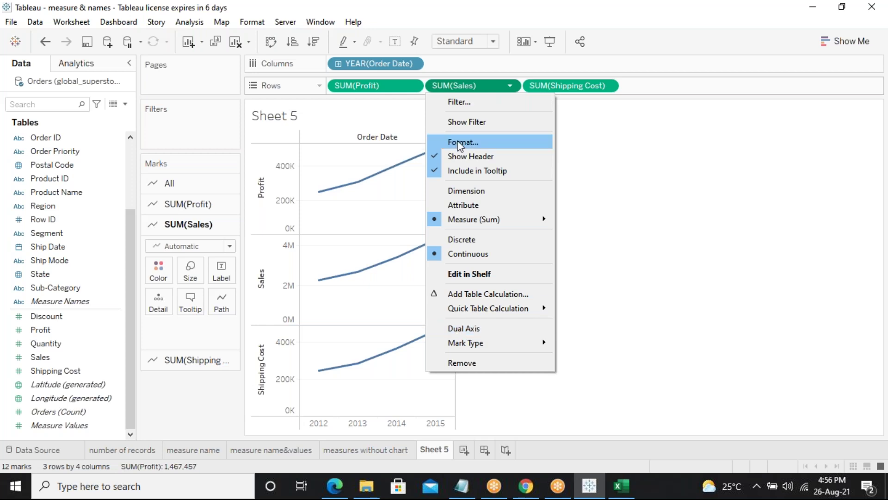
click(353, 111)
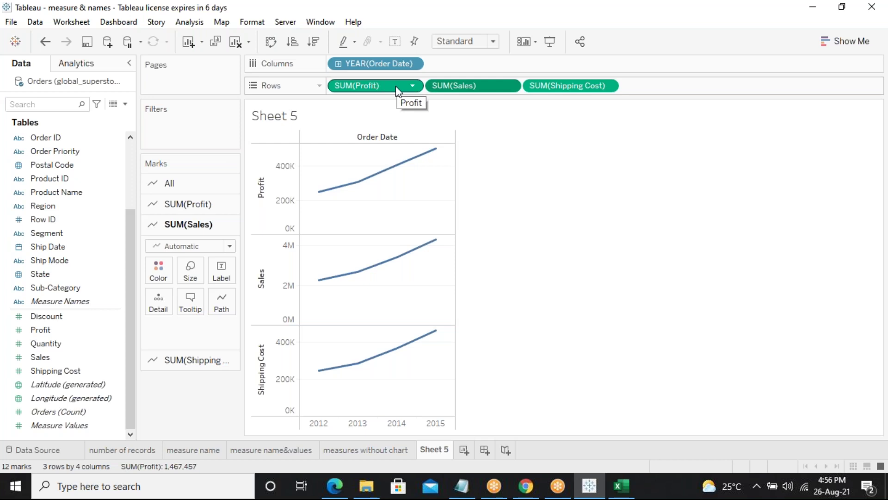
click(411, 86)
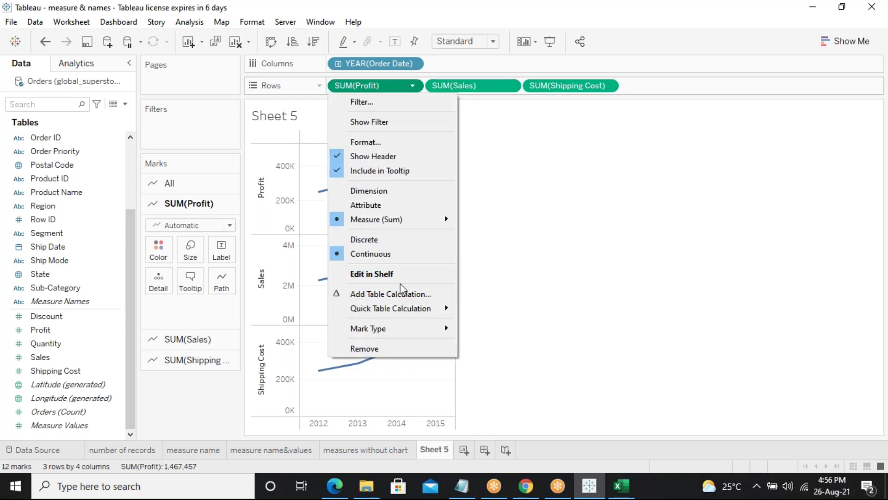
mouse_move(409, 313)
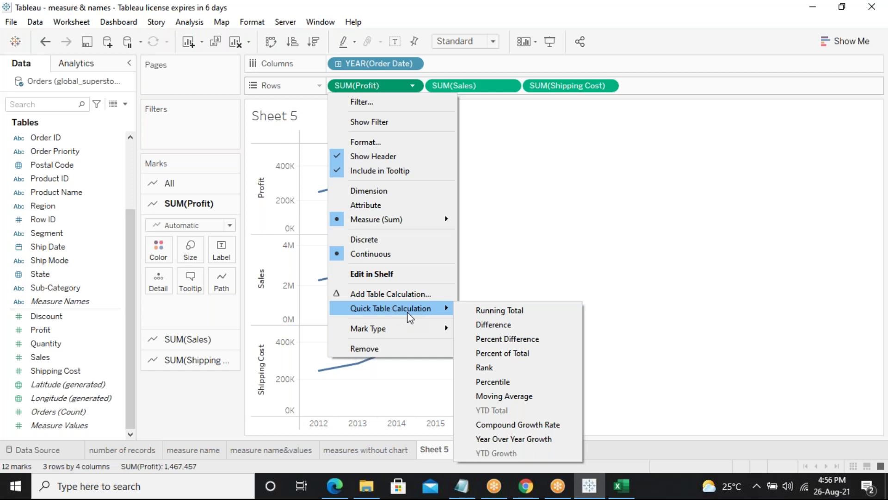
click(514, 93)
Combine the Sales line with the Profit line in one chart using Dual Axis on SUM(Sales).
click(510, 85)
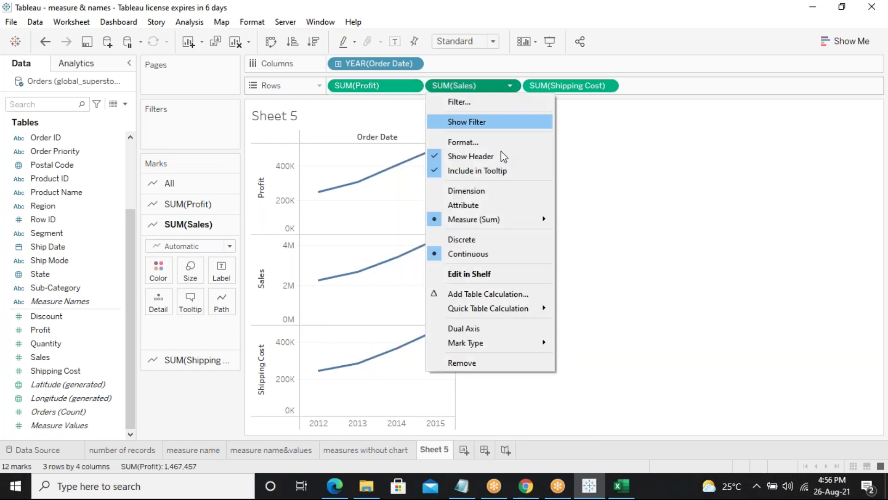
click(481, 327)
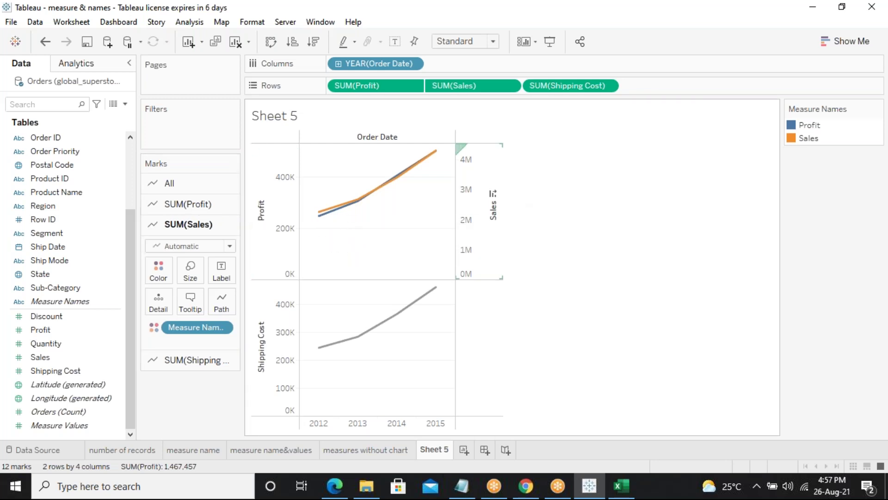
mouse_move(435, 287)
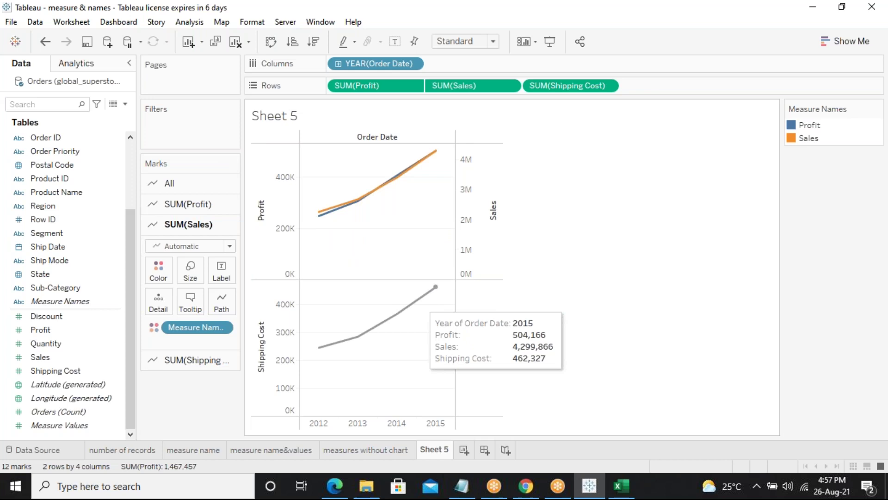
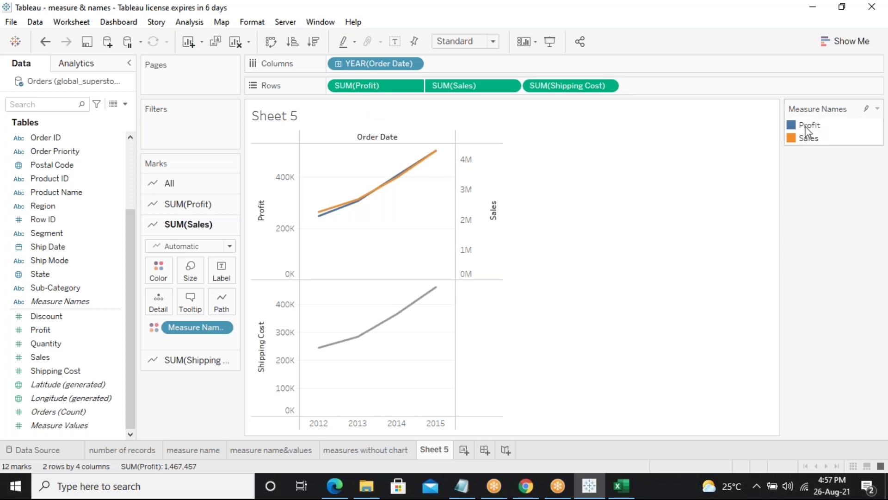
mouse_move(359, 204)
mouse_move(421, 177)
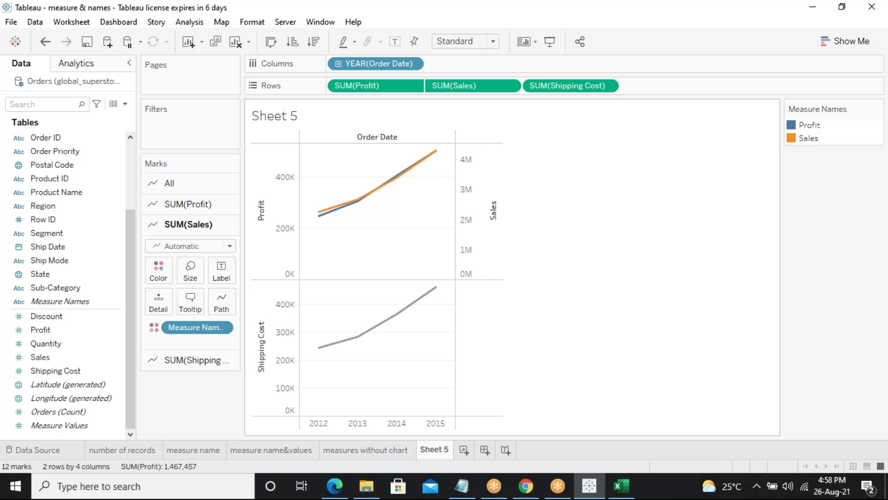
right_click(431, 452)
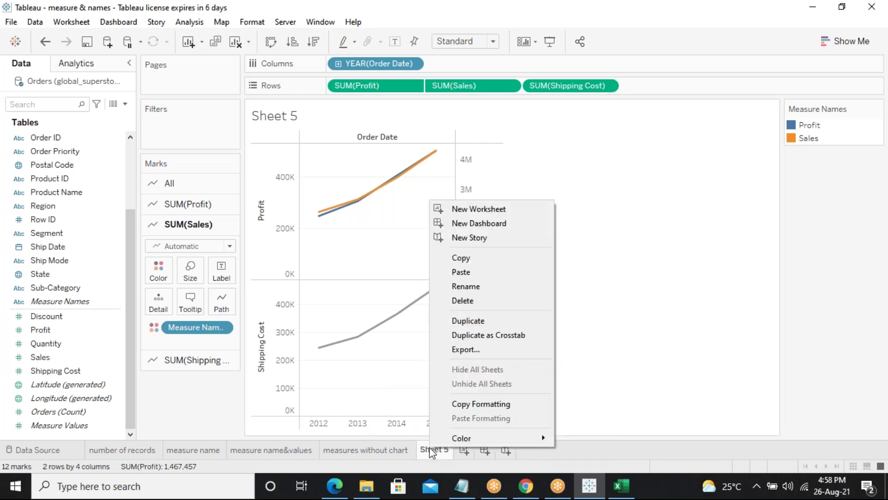
click(466, 287)
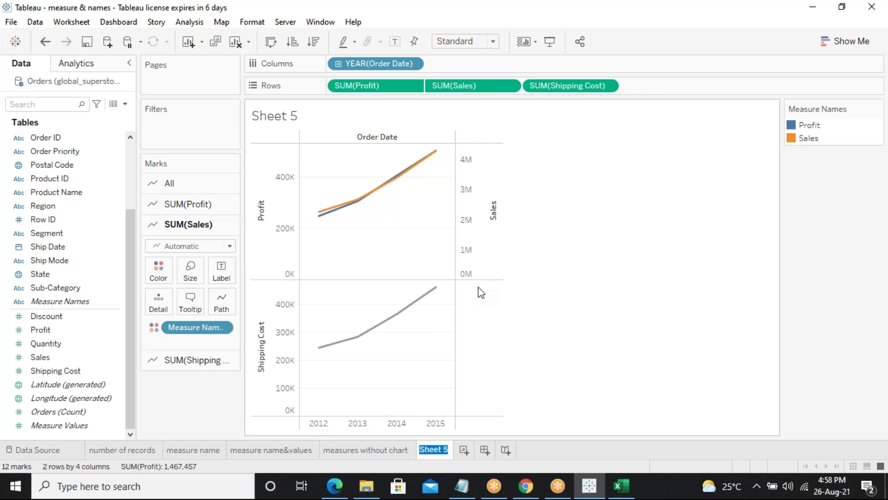
key(BackSpace)
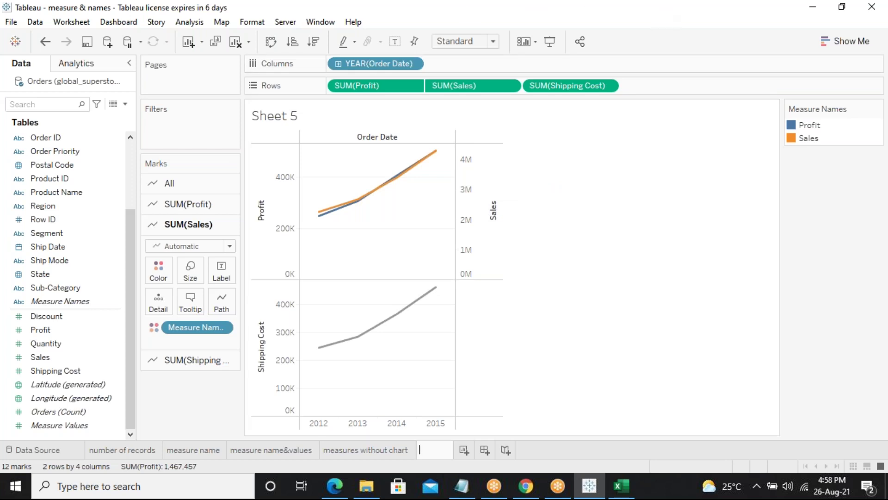
click(236, 48)
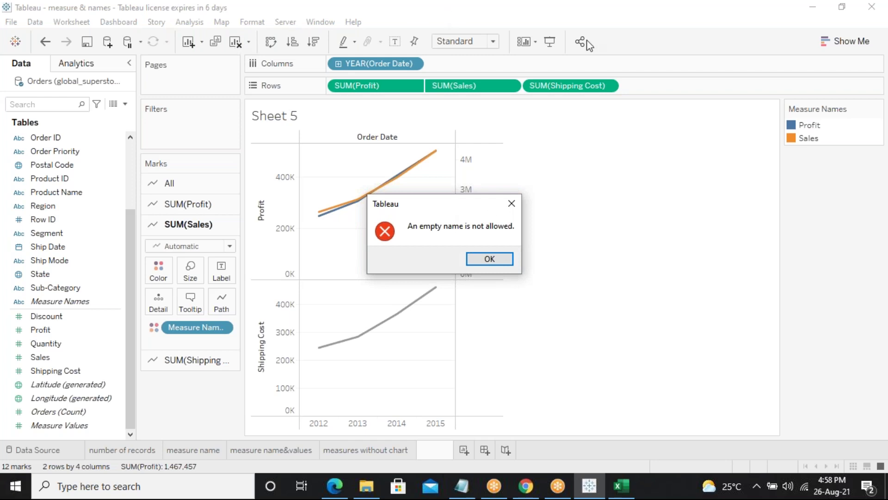
click(512, 204)
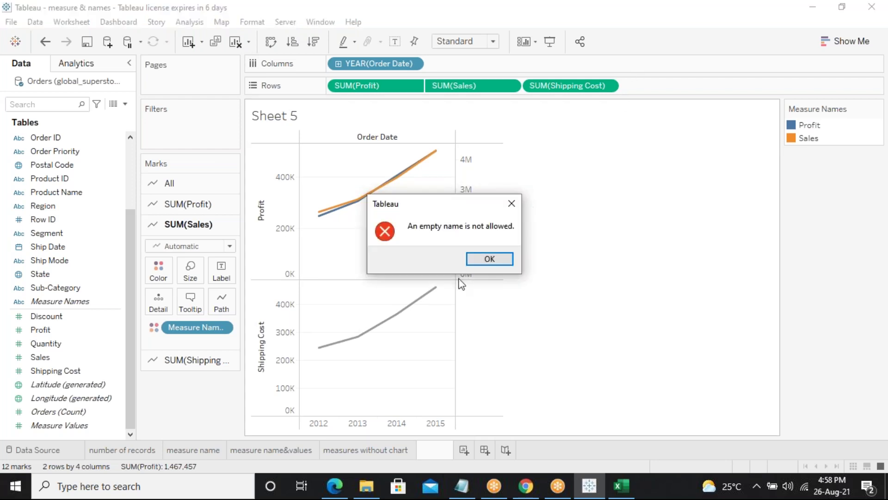
click(485, 259)
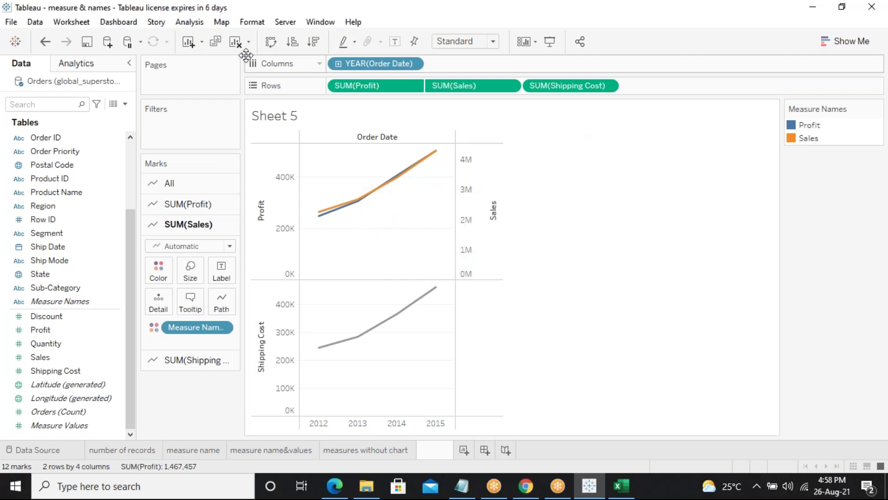
click(240, 41)
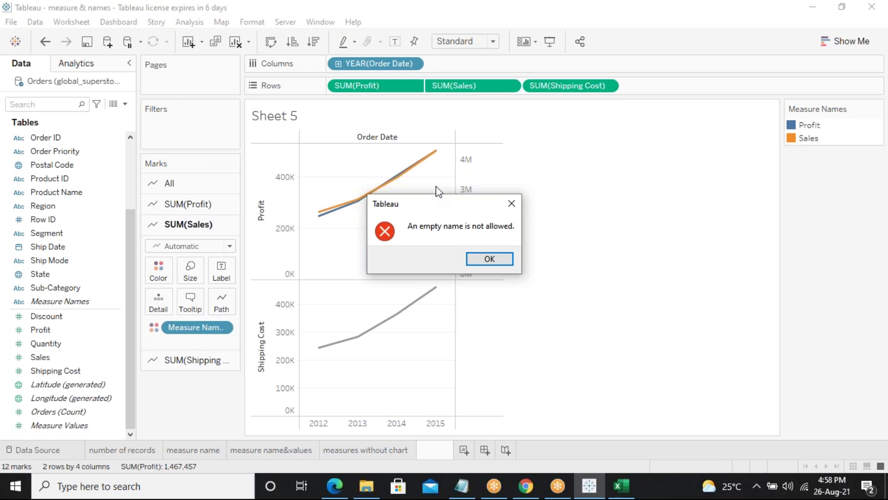
key(Return)
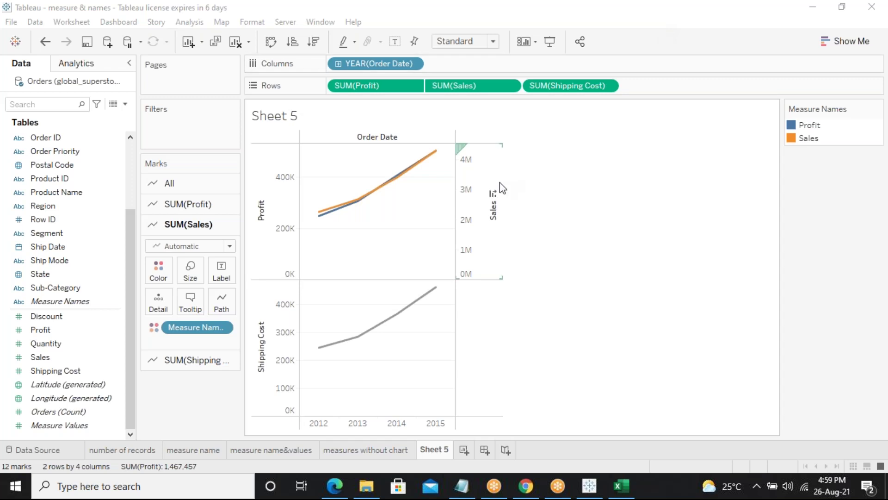
Clear all fields from Sheet 5 and lay out the order years across its columns again.
mouse_move(387, 184)
click(241, 46)
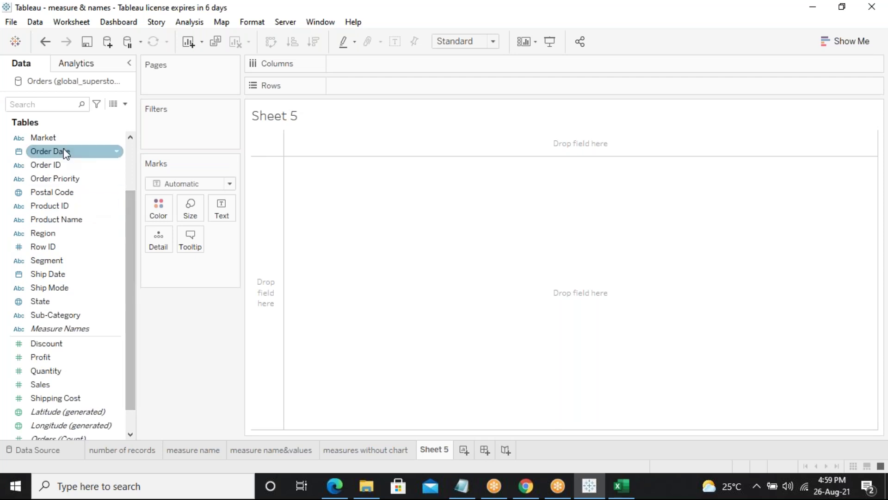
drag(65, 152, 365, 58)
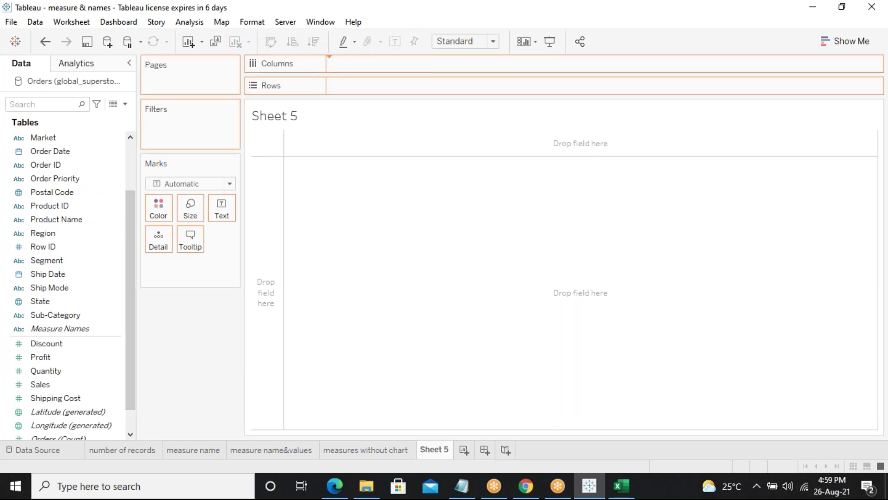
Place Profit, Sales and Shipping Cost on the rows of the cleared Sheet 5, in that order, as three separate line charts.
drag(129, 366, 127, 391)
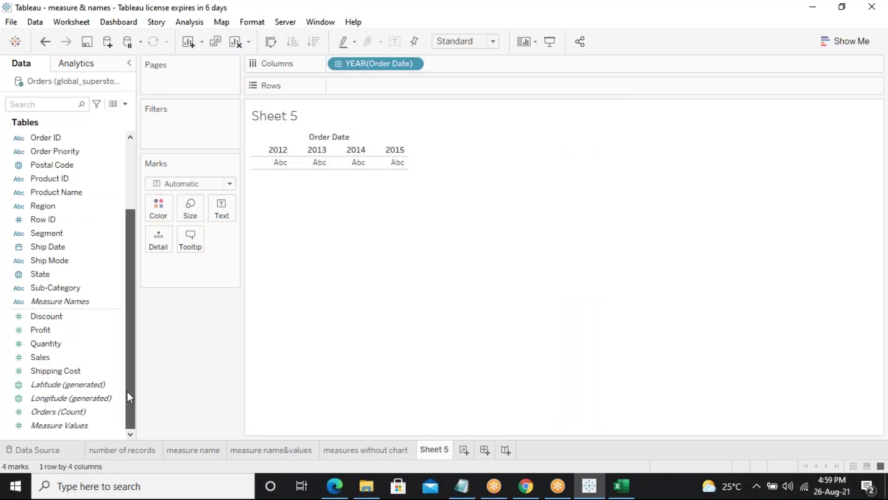
click(52, 332)
drag(51, 331, 359, 93)
click(71, 340)
click(57, 355)
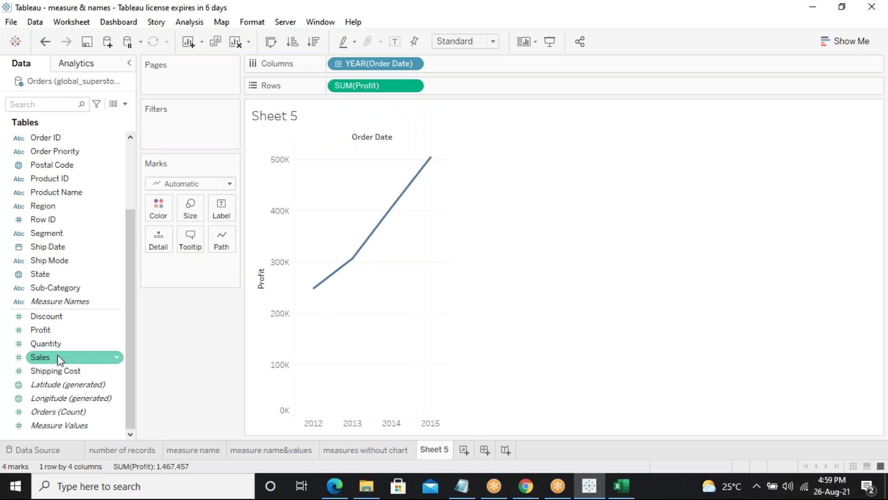
drag(57, 355, 489, 87)
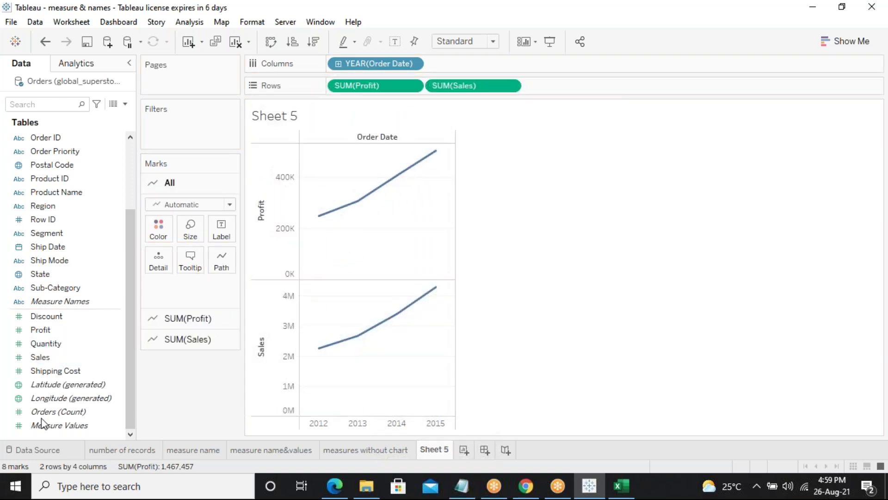
click(85, 371)
drag(85, 371, 603, 85)
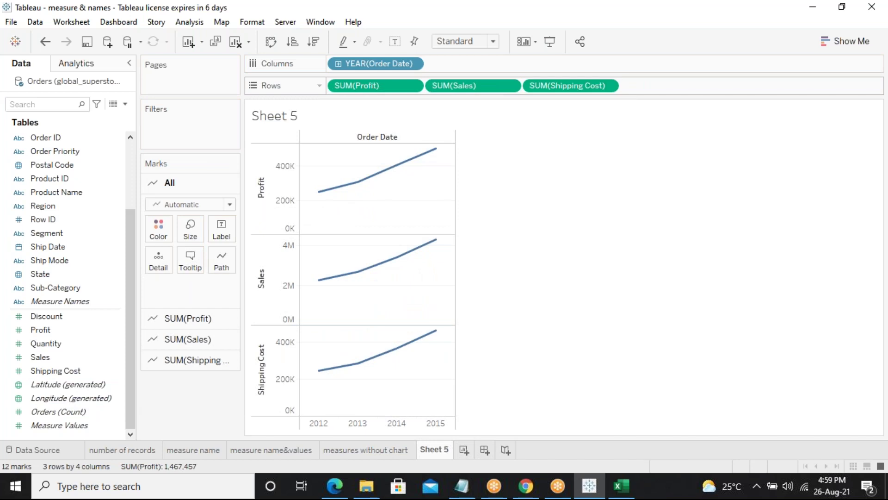
click(73, 376)
Check the options of SUM(Profit), and overlay the Sales line on the Profit line by applying Dual Axis to SUM(Sales).
click(412, 86)
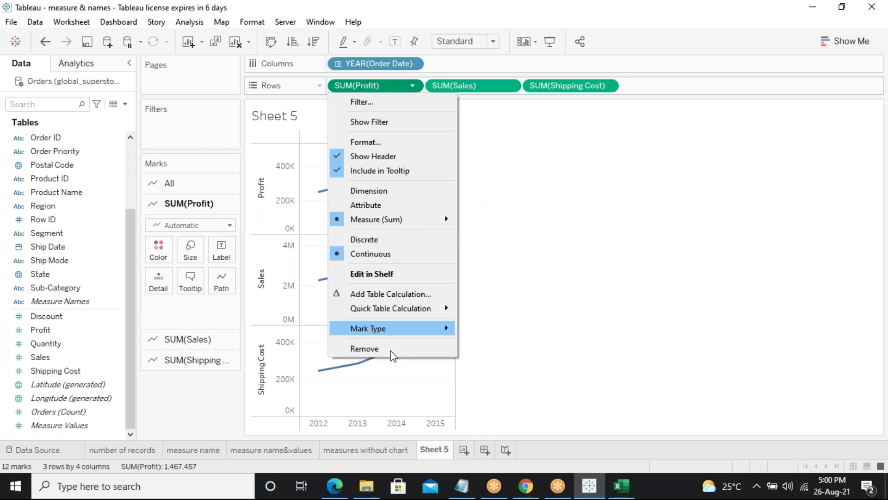
mouse_move(363, 314)
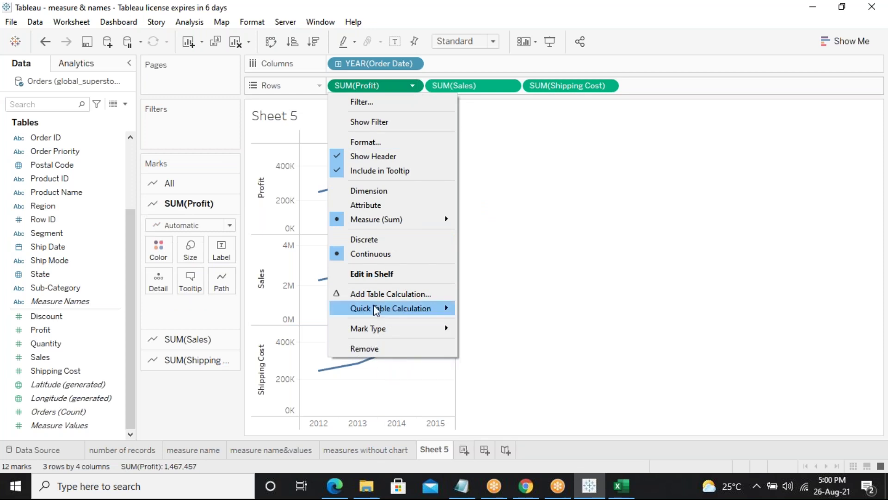
click(500, 109)
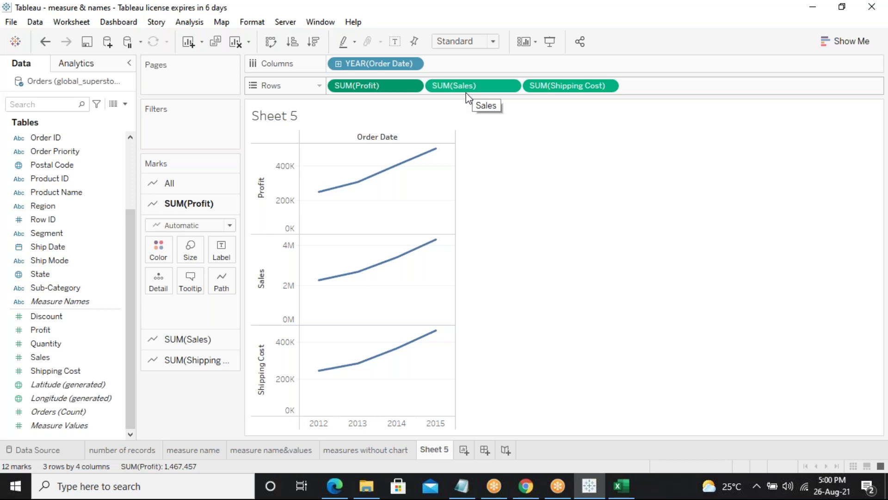
click(510, 86)
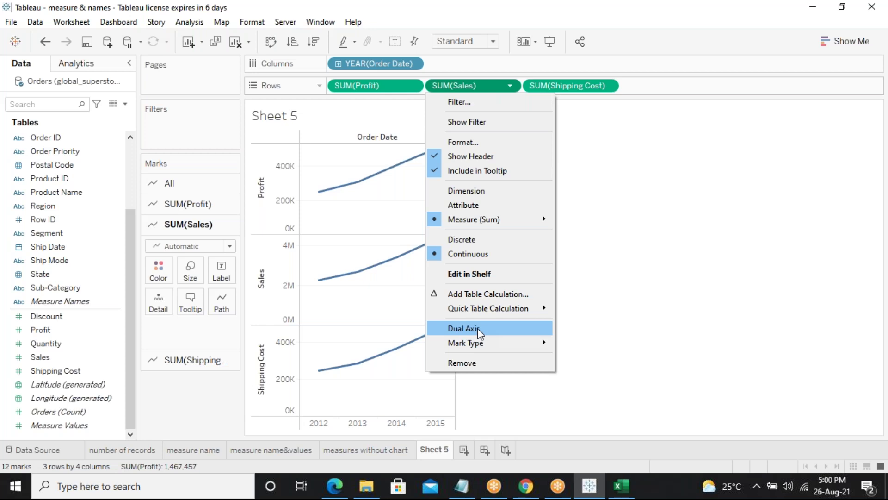
click(477, 329)
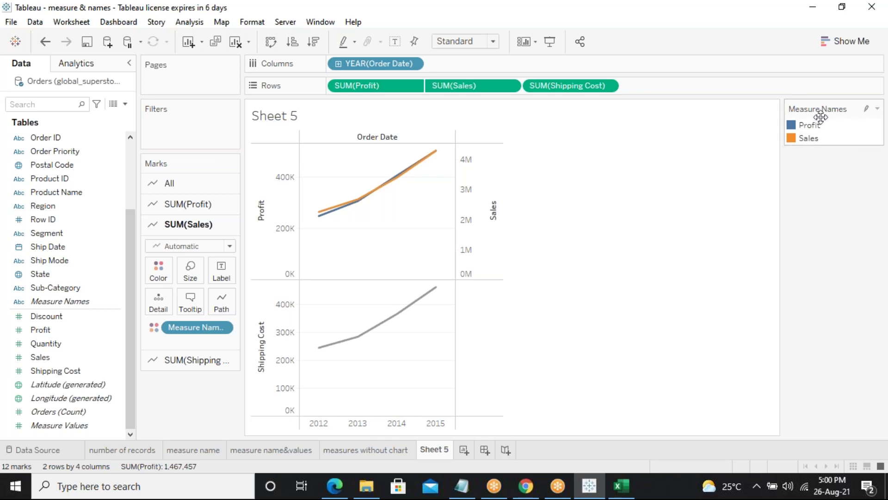
Examine the Profit and Sales dual-axis chart and compare the options offered for SUM(Shipping Cost) and SUM(Sales), including Dual Axis.
mouse_move(327, 217)
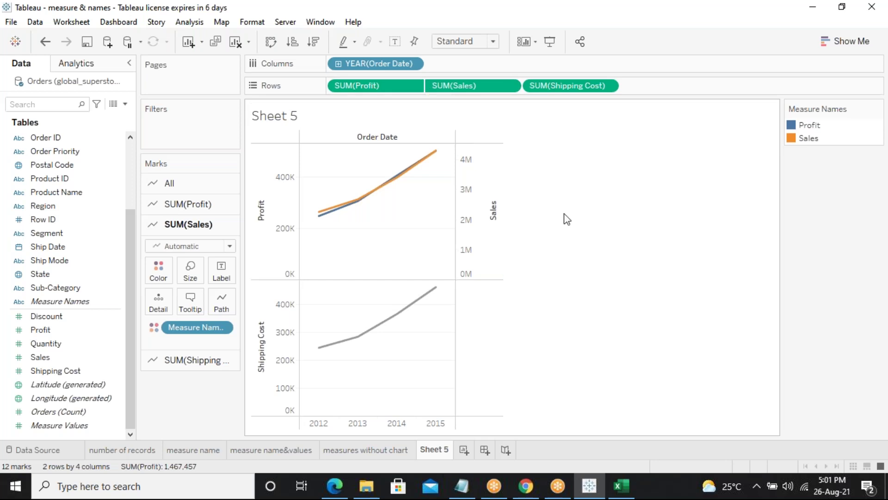
click(609, 87)
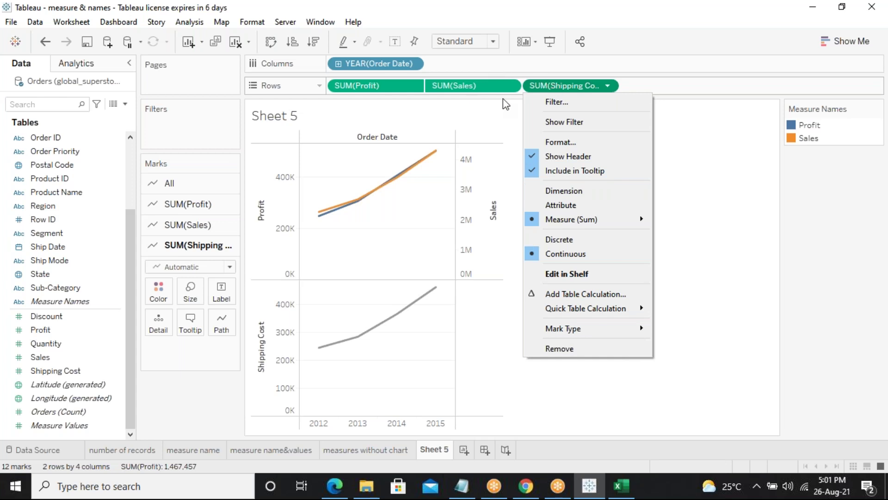
click(722, 177)
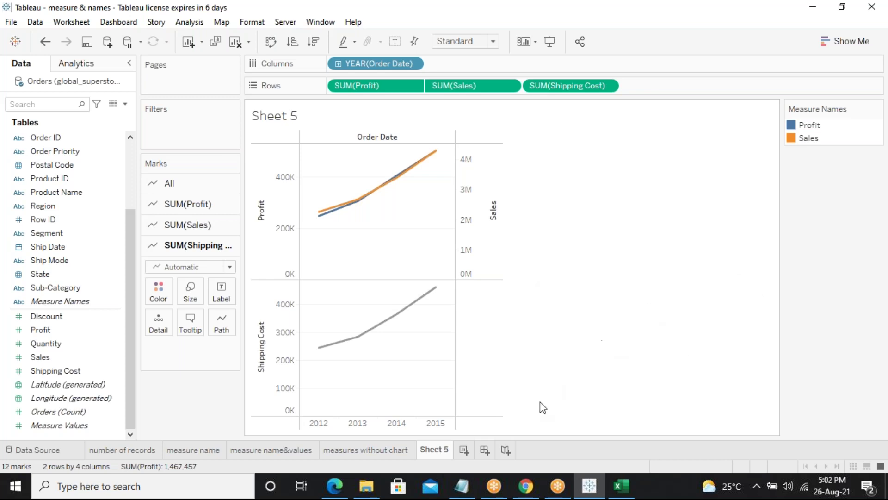
mouse_move(437, 453)
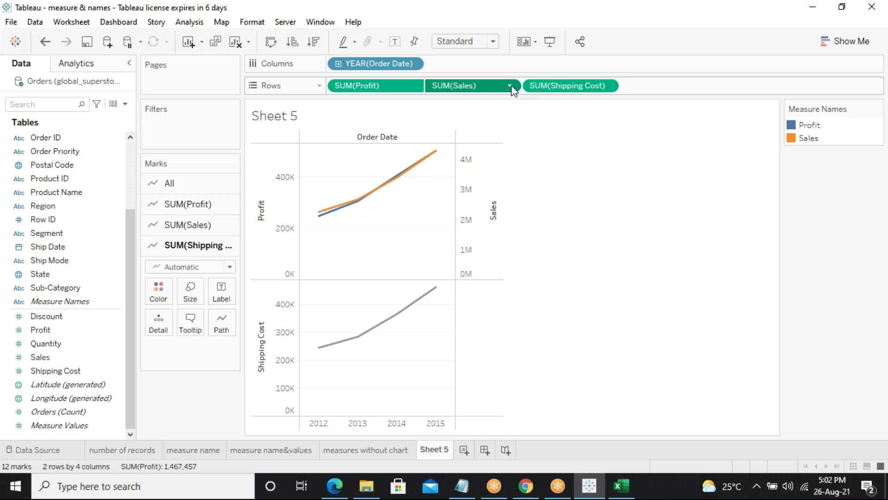
click(510, 87)
mouse_move(483, 313)
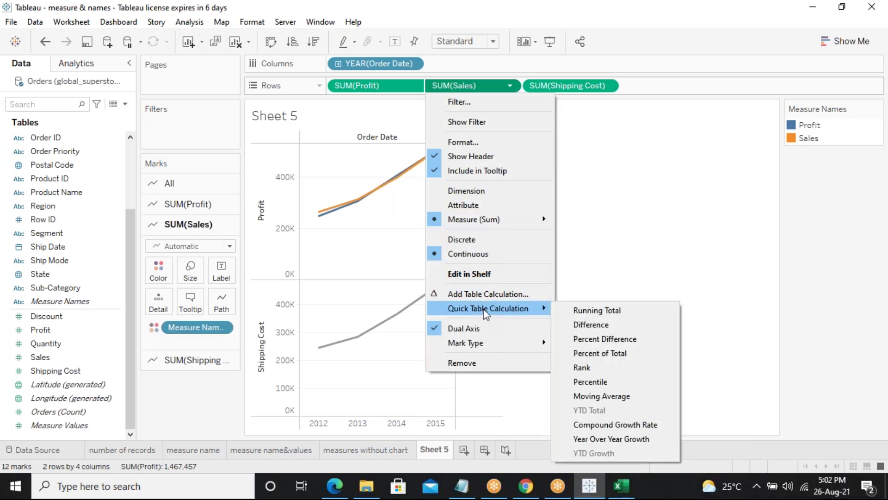
click(689, 242)
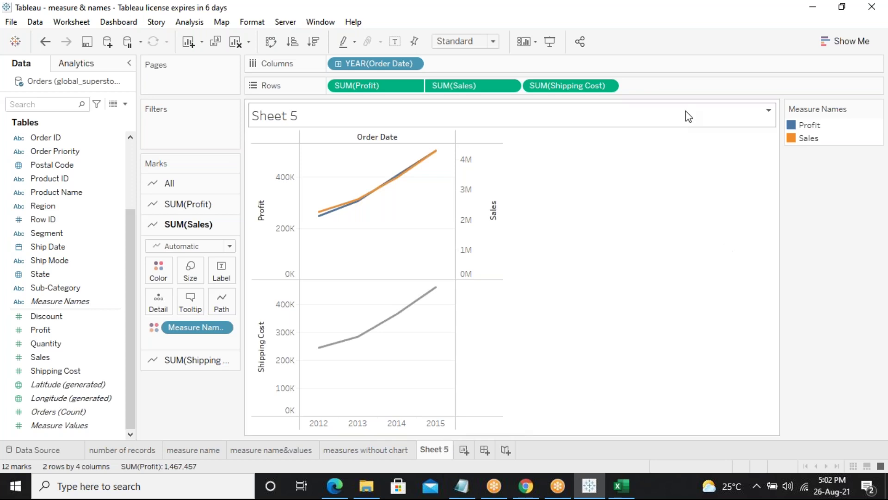
click(667, 24)
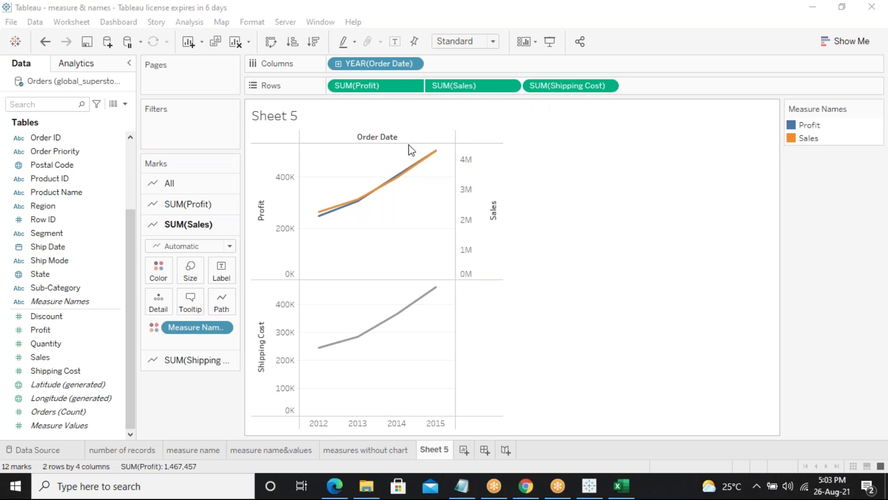
right_click(422, 455)
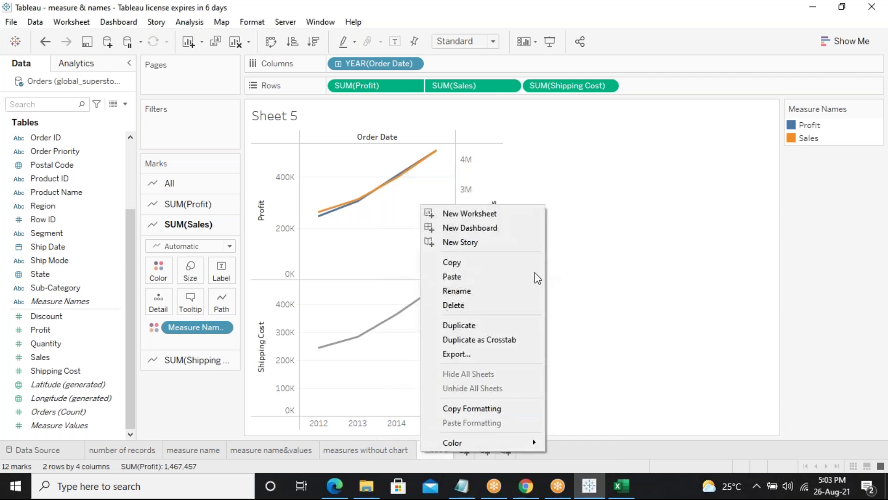
click(497, 299)
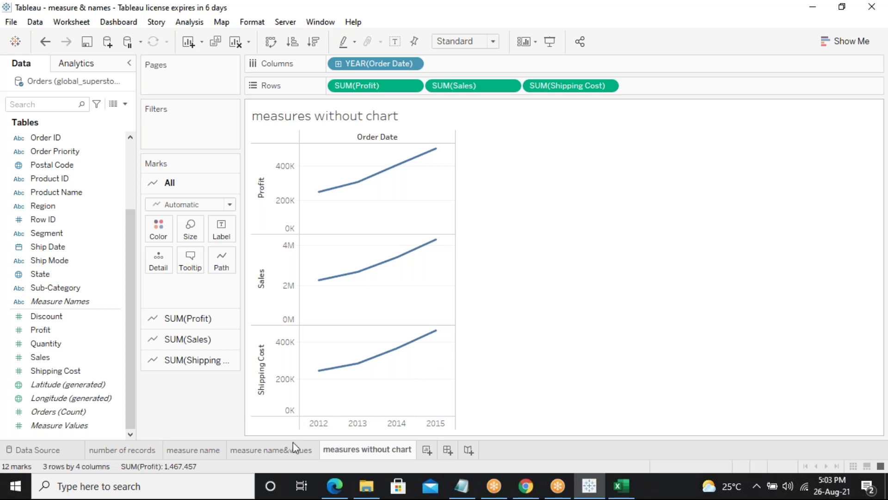
click(262, 452)
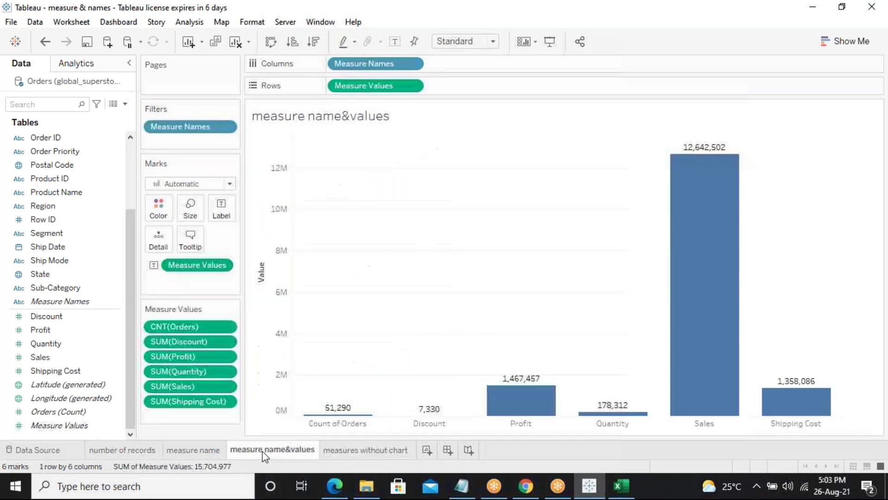
click(346, 452)
click(428, 451)
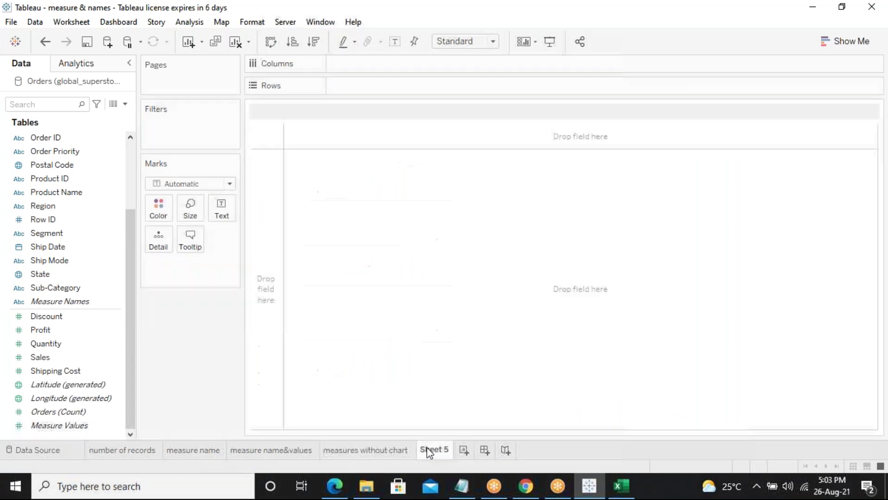
click(363, 449)
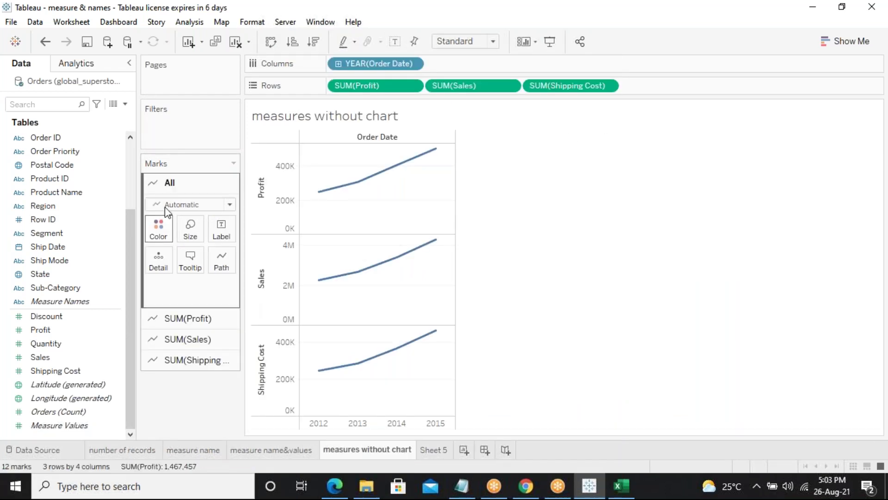
click(46, 42)
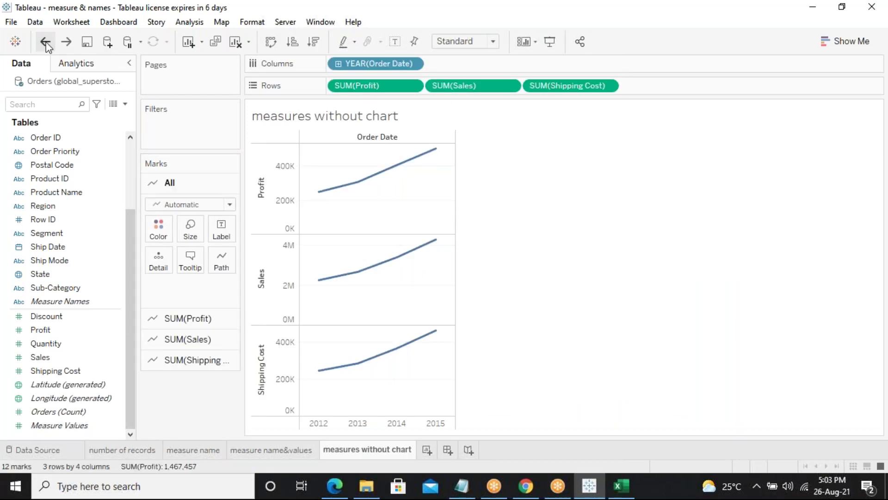
click(66, 41)
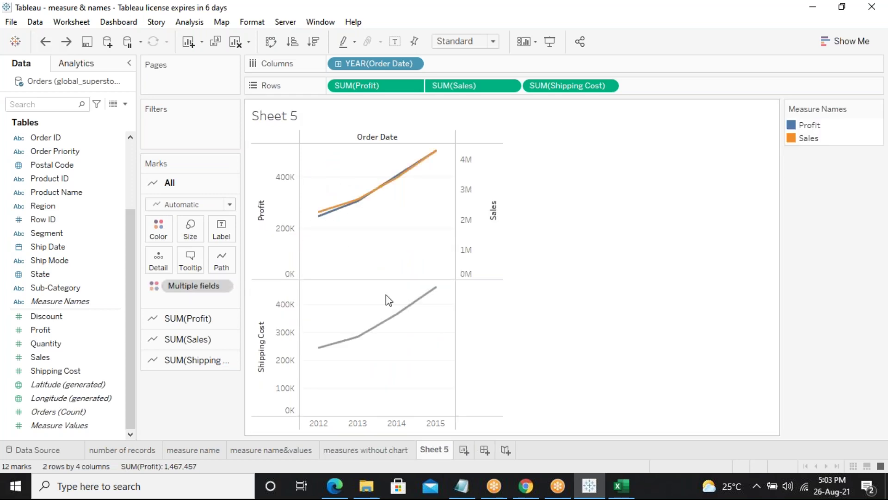
Rename Sheet 5 as "Dual Axis".
right_click(432, 451)
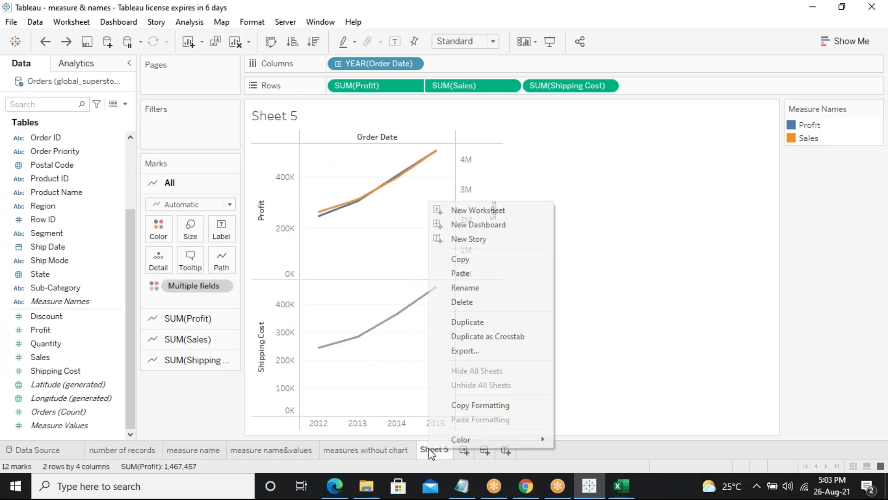
click(470, 287)
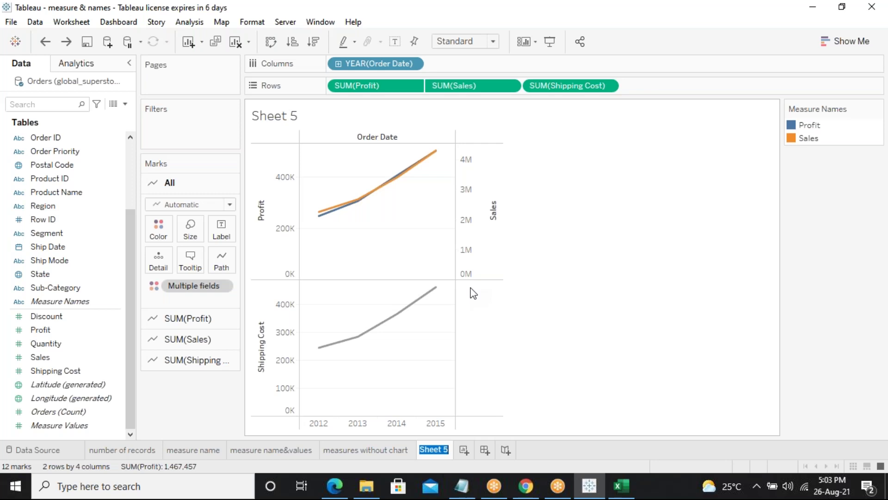
text(Dual Axis)
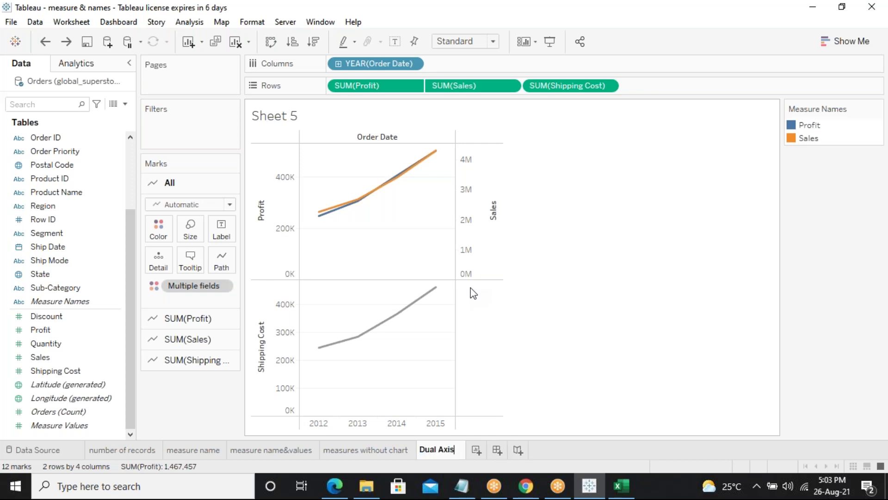
key(Return)
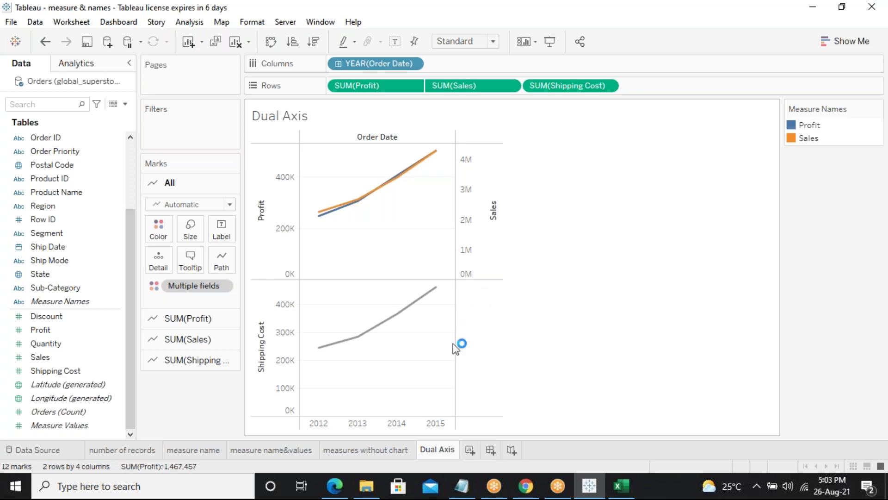
Create a new worksheet and lay out the order years from Order Date across its columns.
click(469, 456)
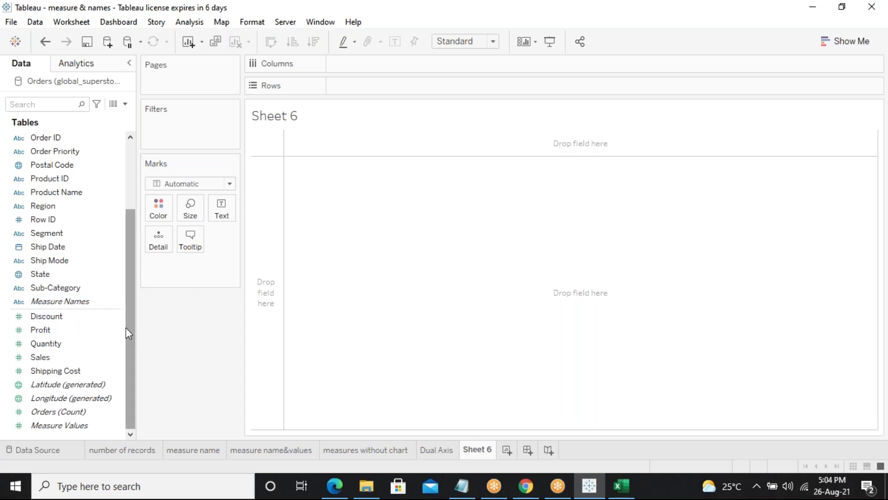
drag(126, 314, 131, 213)
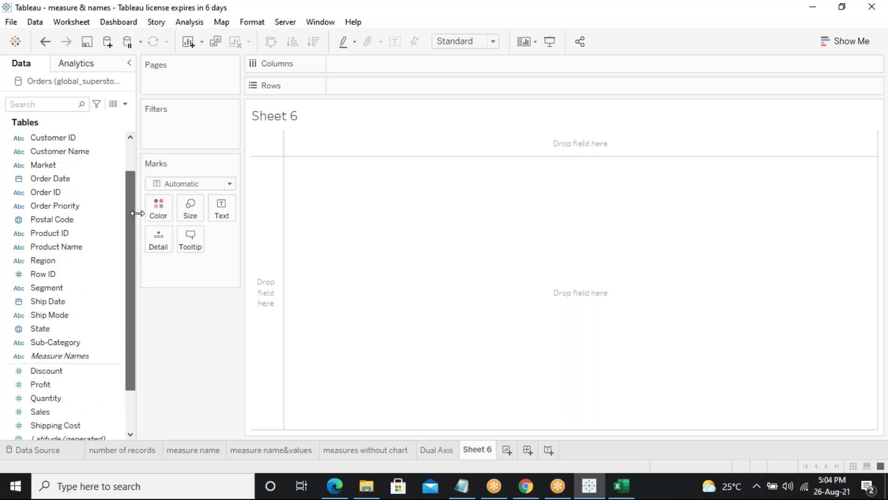
click(39, 180)
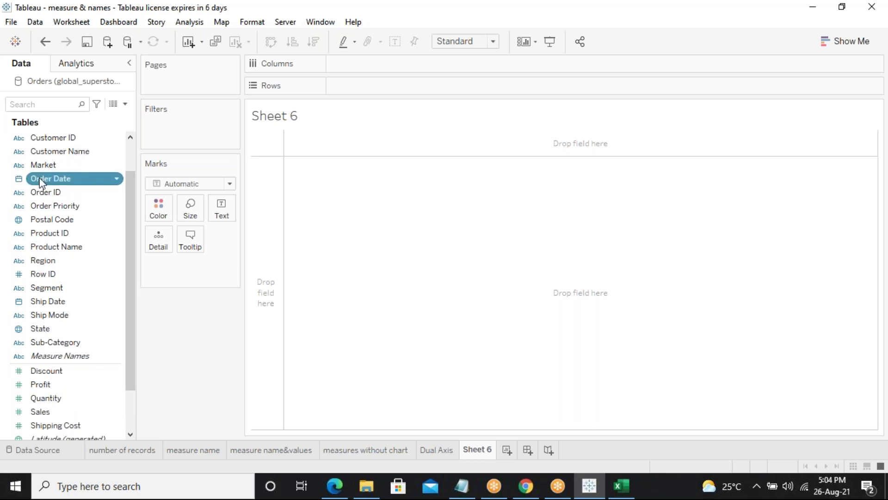
drag(40, 176, 346, 66)
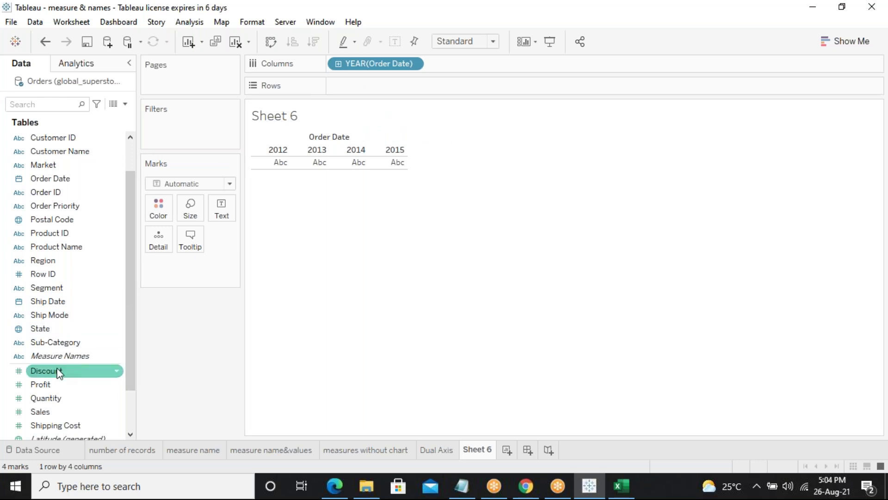
Place the generated Measure Values field on the rows of Sheet 6 to plot all measures on one axis.
drag(129, 368, 125, 407)
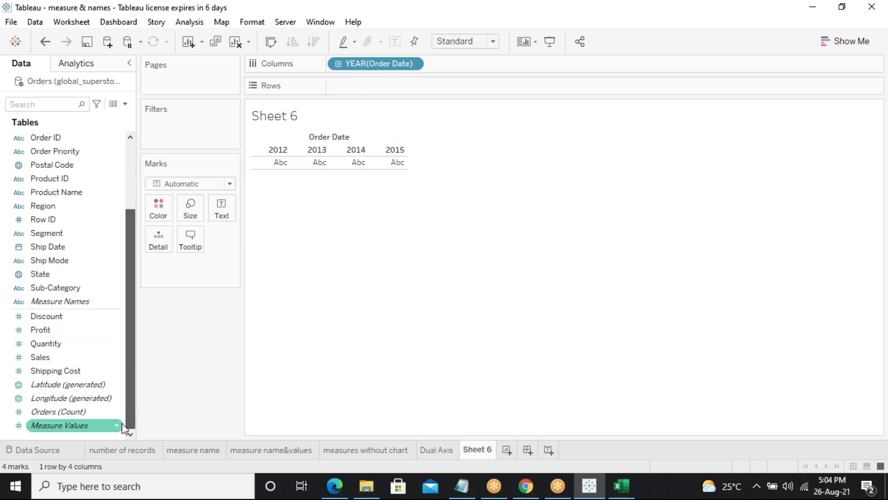
click(92, 427)
drag(102, 422, 436, 91)
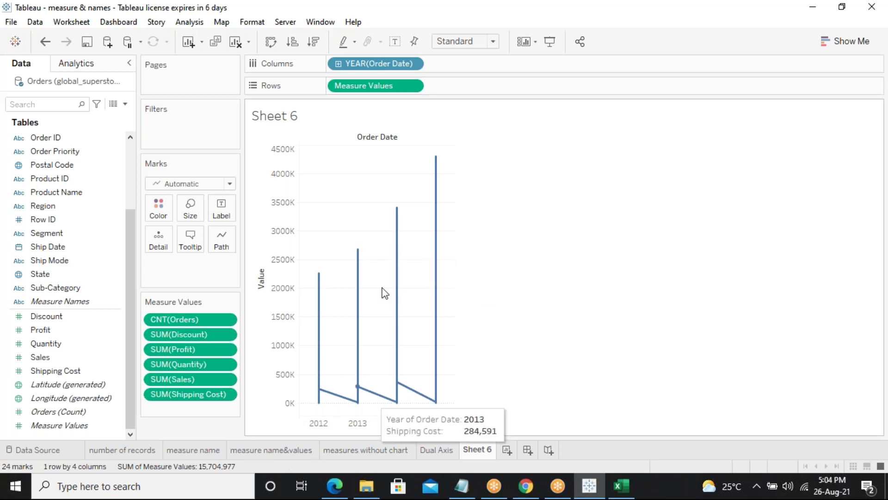
Examine the Measure Values chart on Sheet 6 and compare it with the chart on the Dual Axis sheet.
mouse_move(326, 293)
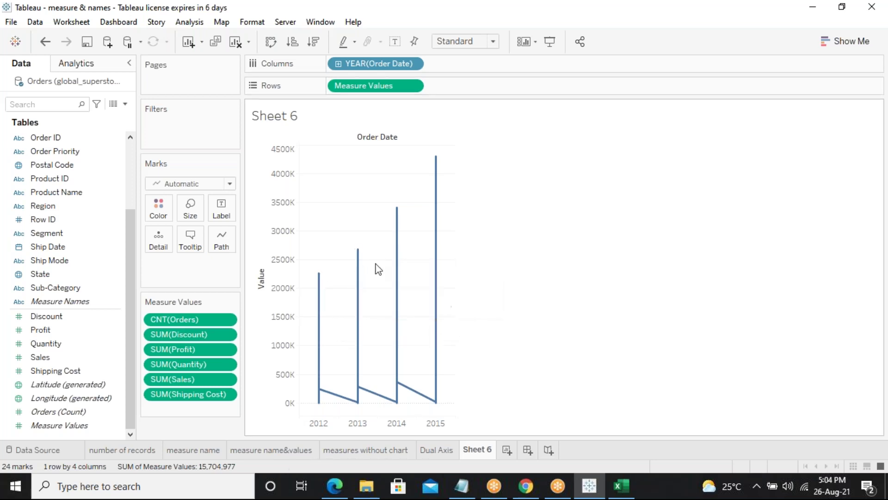
mouse_move(438, 235)
click(436, 450)
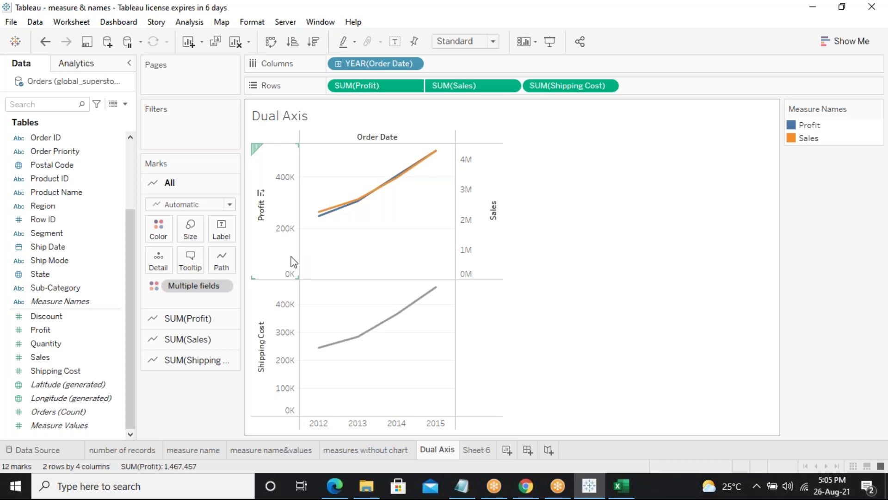
click(470, 451)
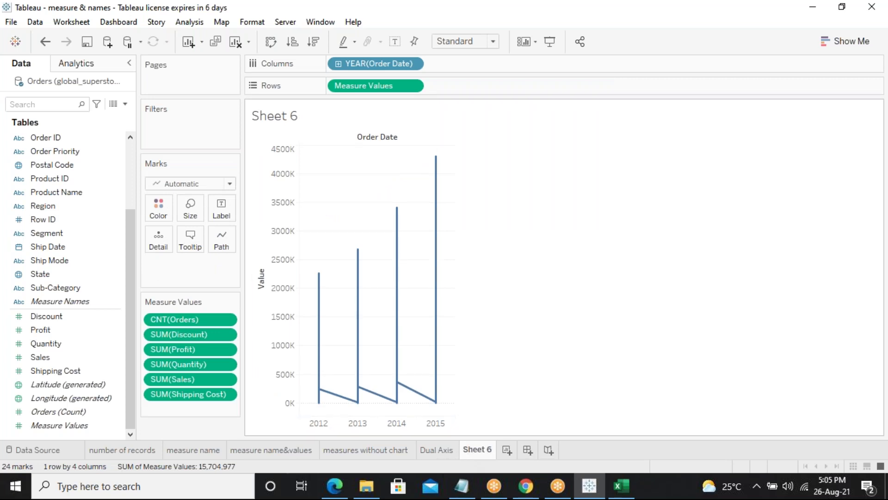
mouse_move(338, 399)
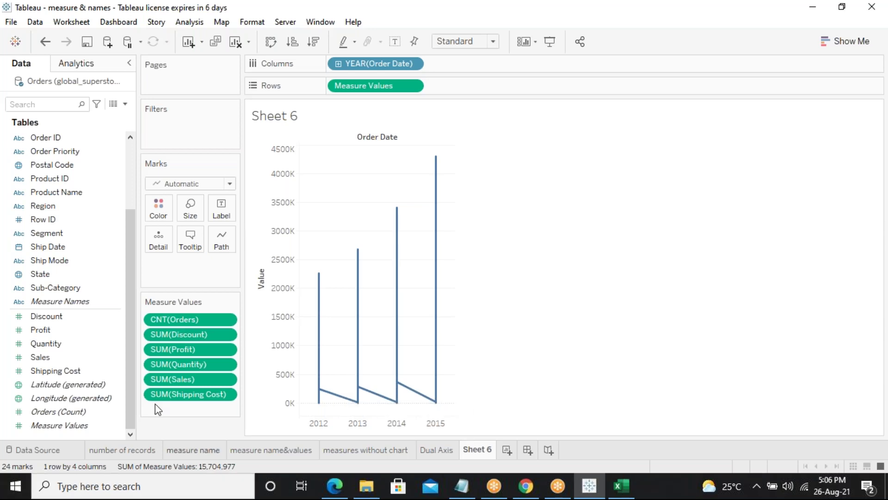
click(54, 432)
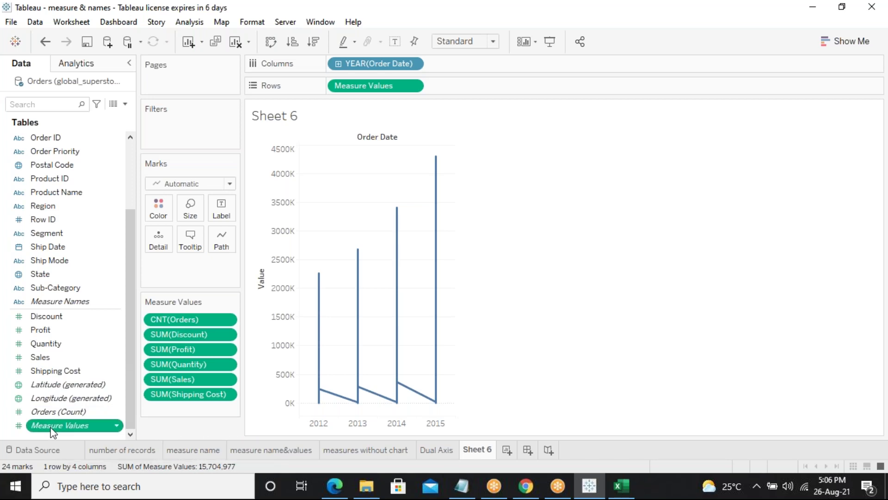
drag(53, 432, 170, 134)
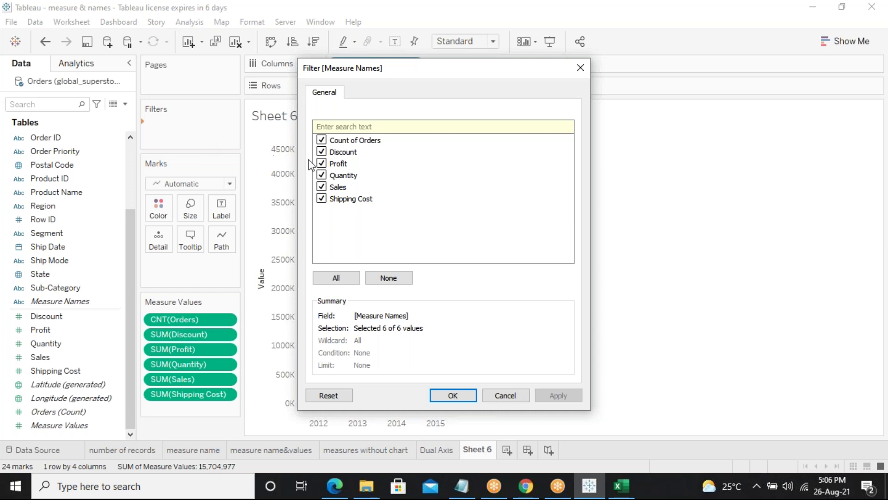
click(579, 66)
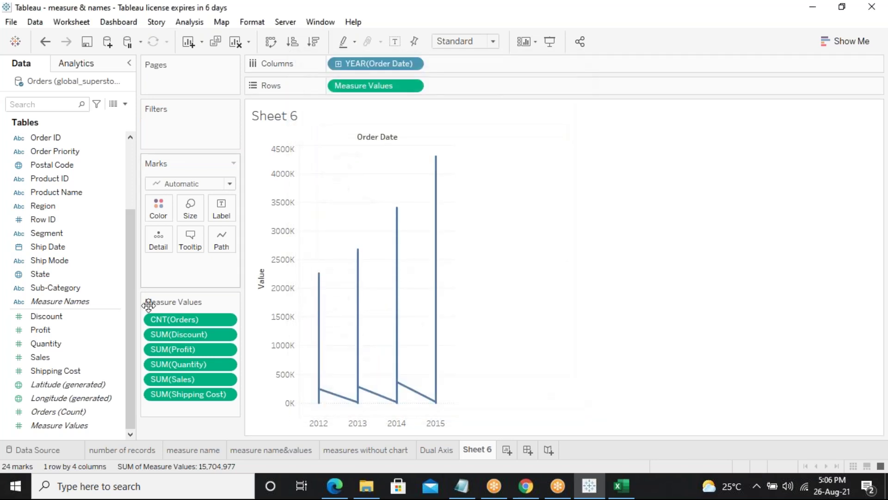
Try removing SUM(Discount) from the measure values of Sheet 6, and undo the removal.
click(227, 336)
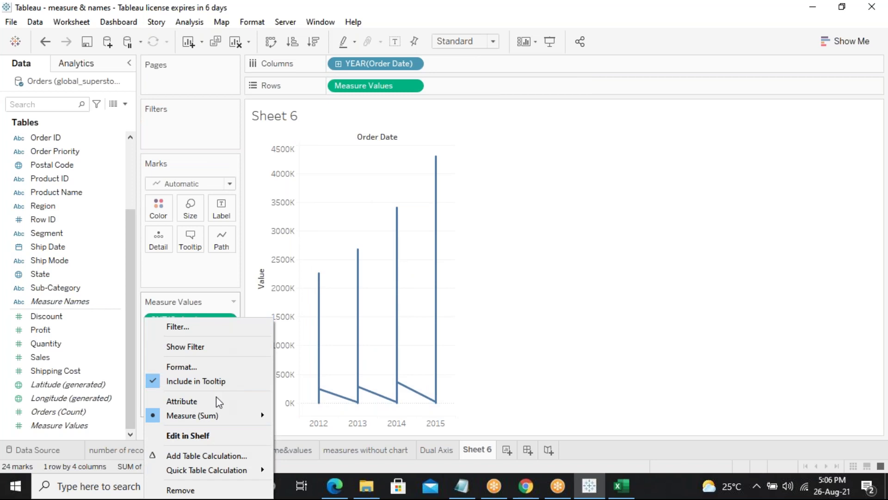
click(181, 490)
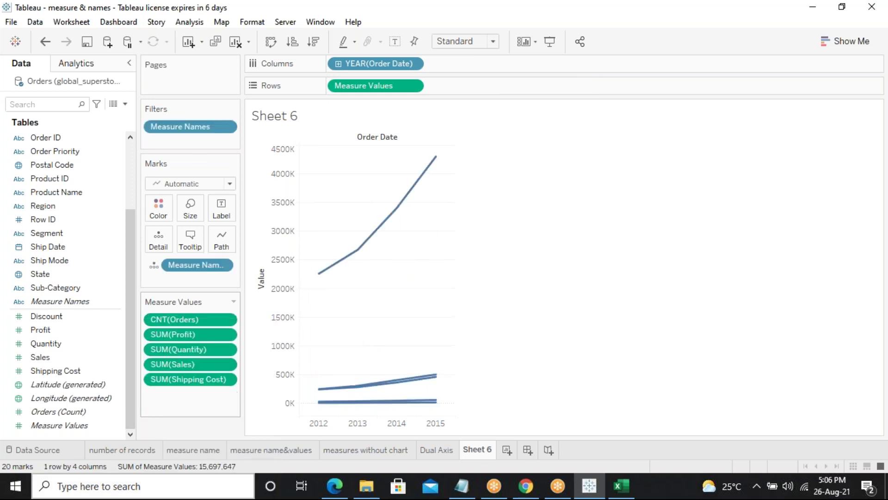
key(ctrl+z)
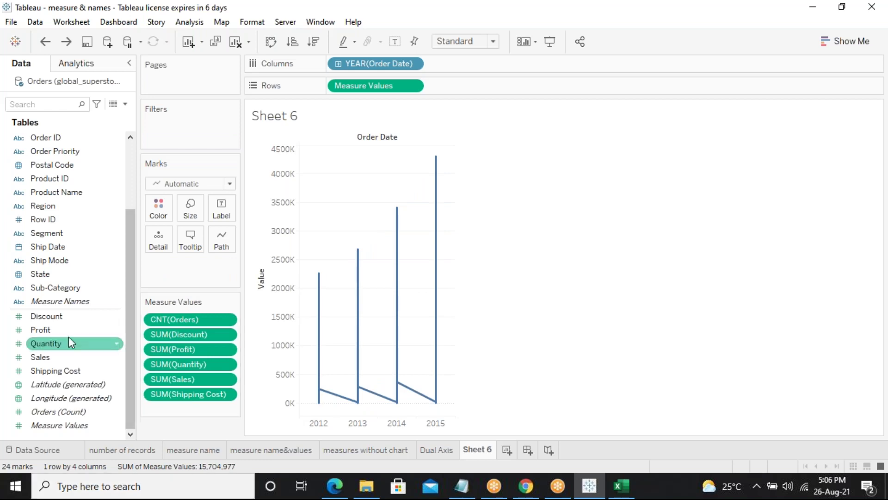
Filter Sheet 6 by Measure Names, keeping only Profit, Sales and Shipping Cost.
drag(88, 299, 219, 168)
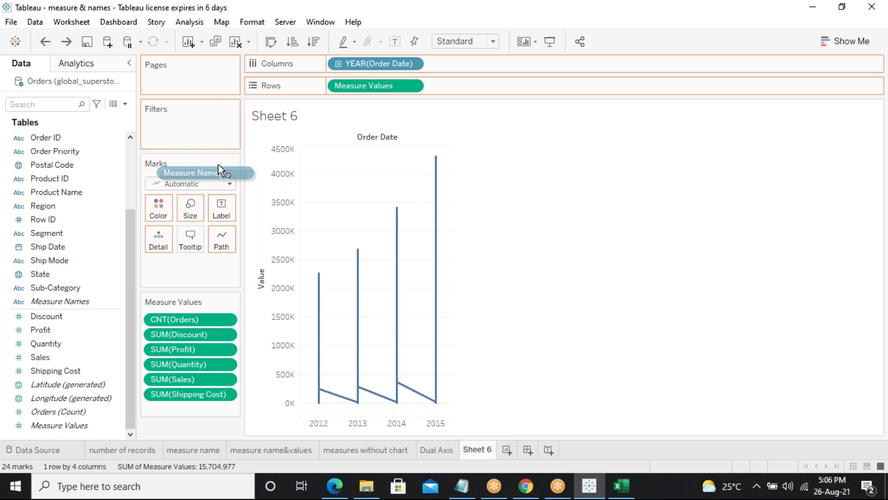
drag(219, 167, 216, 169)
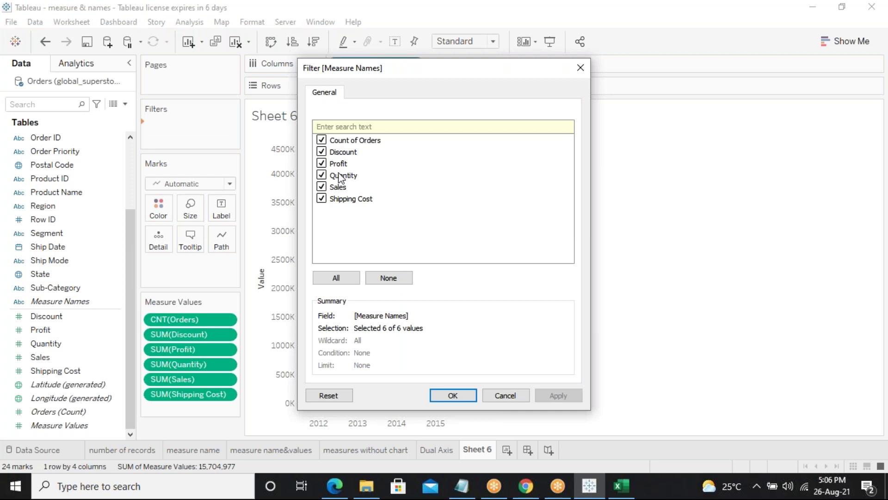
click(387, 276)
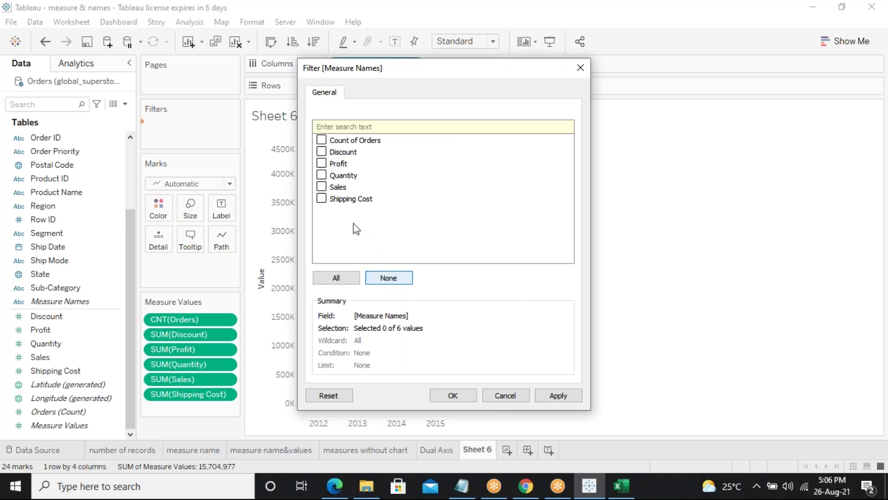
click(322, 164)
click(322, 186)
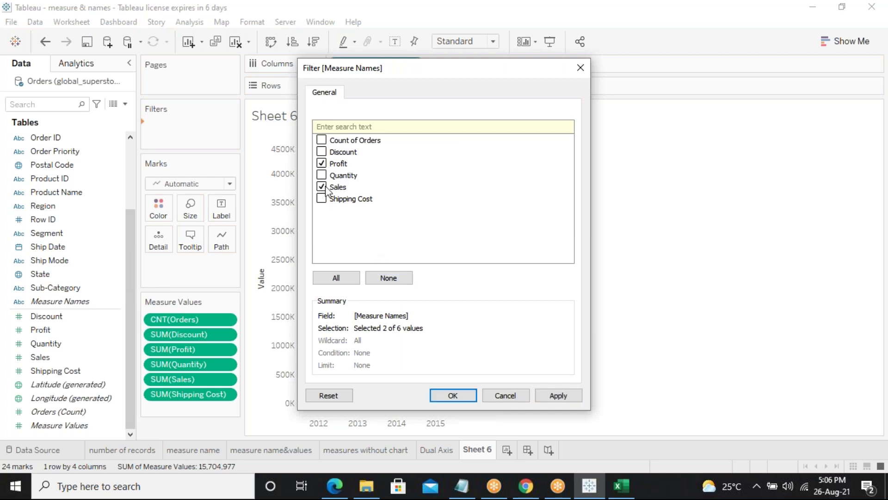
click(321, 199)
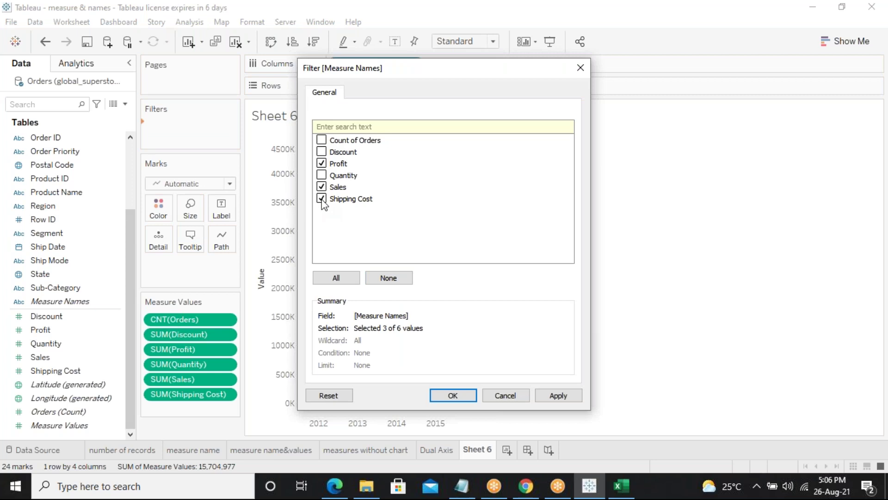
click(557, 395)
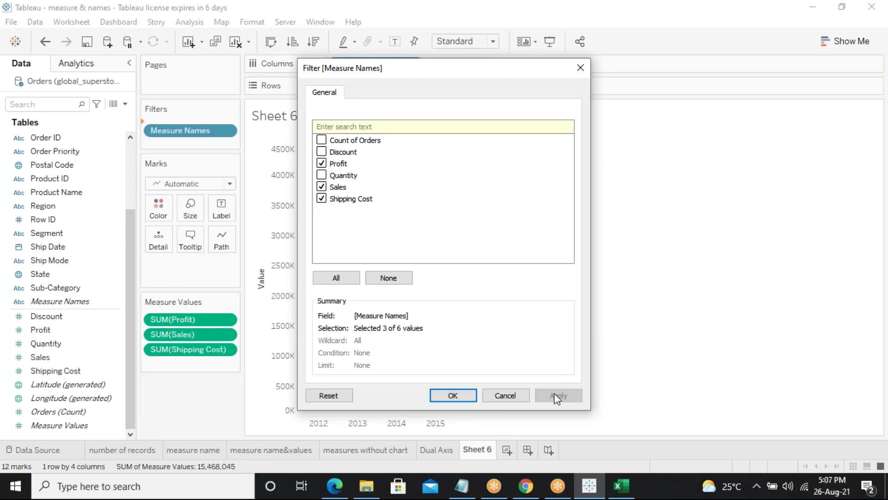
click(453, 396)
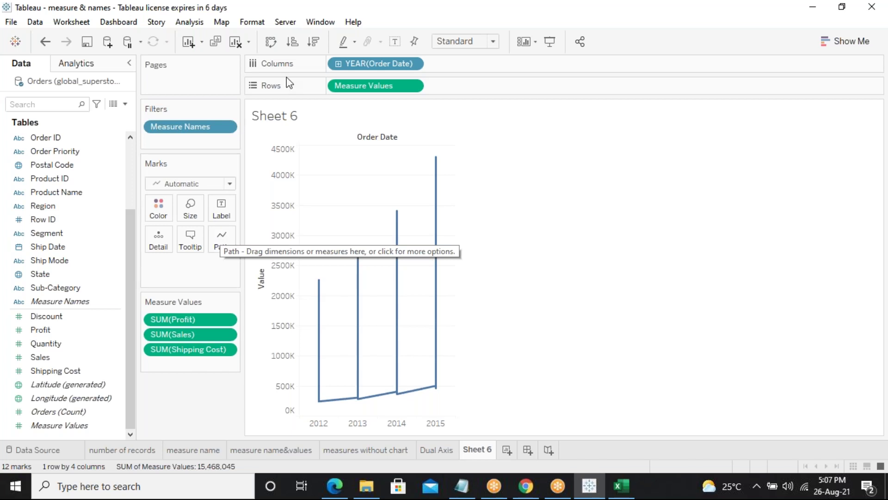
Remove the Measure Names filter from Sheet 6 and check the options of SUM(Discount).
click(660, 25)
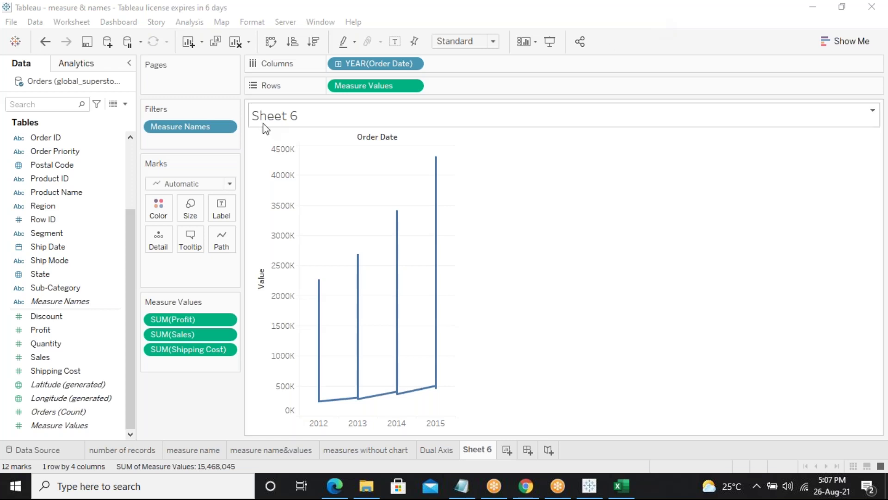
click(208, 128)
drag(208, 130, 199, 419)
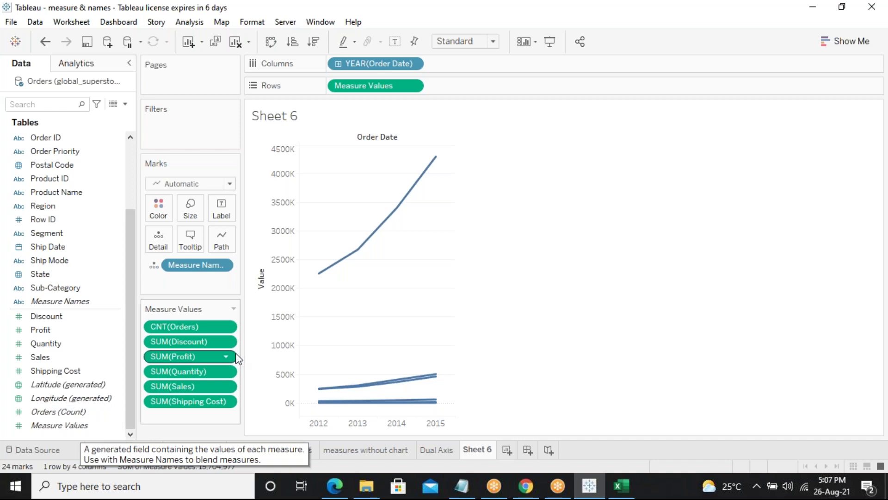
click(227, 341)
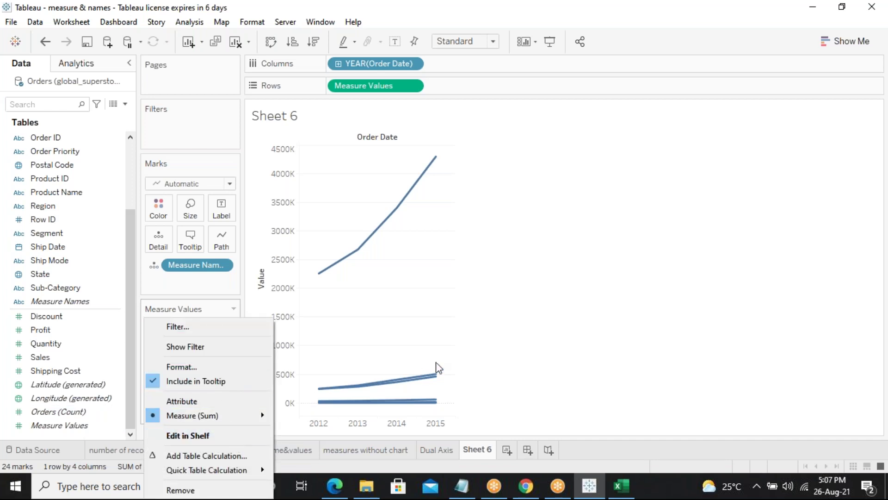
click(560, 347)
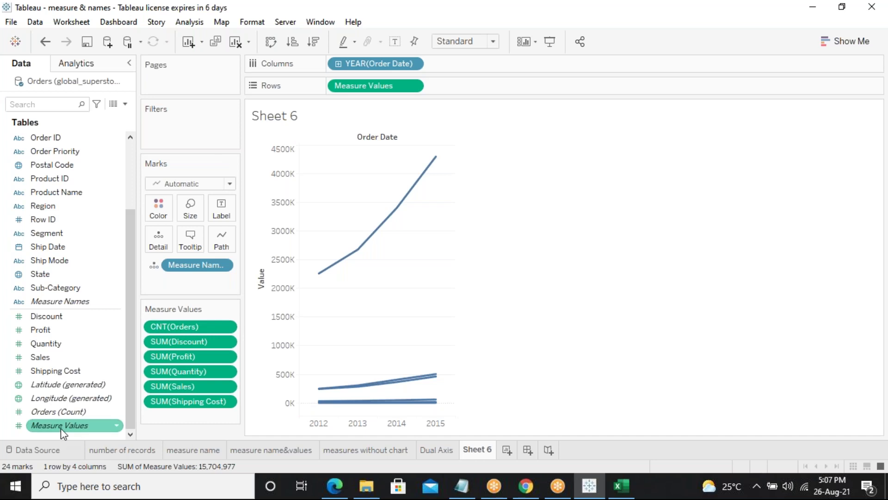
Use Measure Values as a filter on Sheet 6 and again limit the measures to Profit, Sales and Shipping Cost.
drag(60, 429, 192, 137)
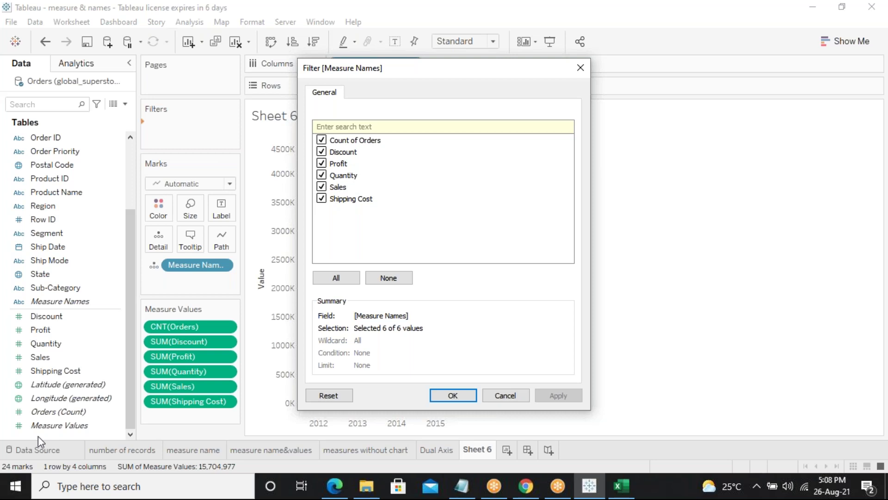
click(399, 278)
click(322, 164)
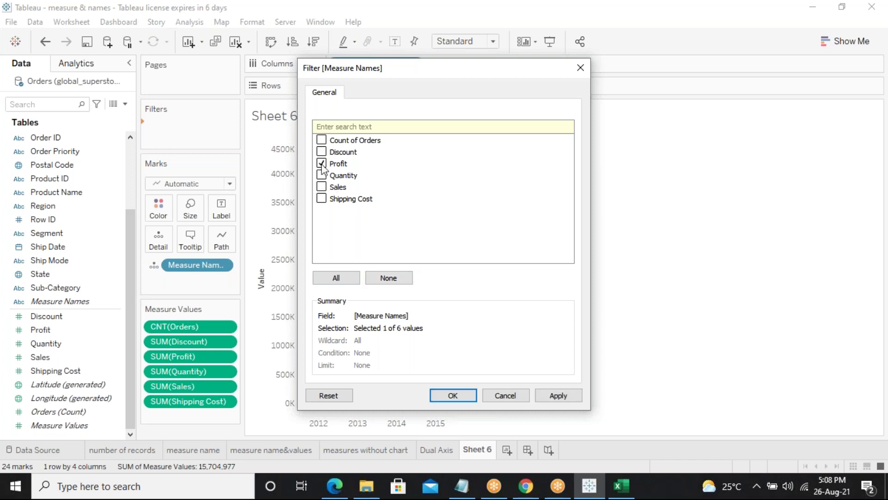
click(322, 187)
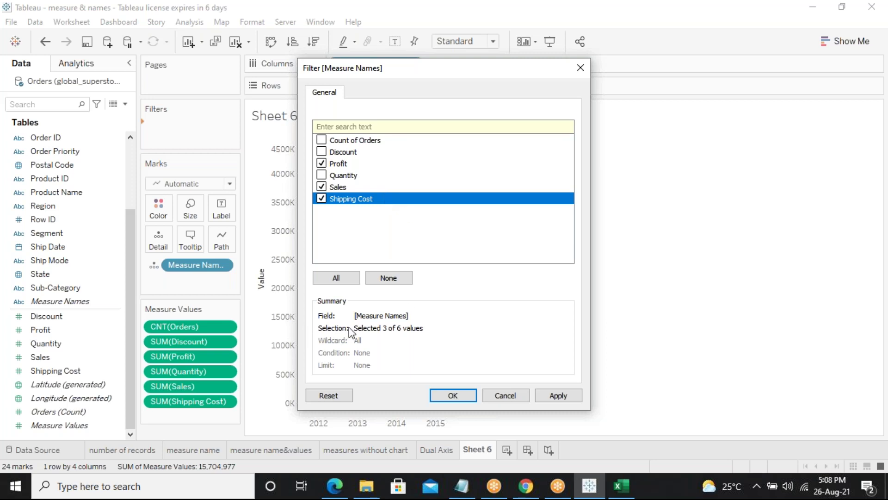
click(560, 399)
click(453, 395)
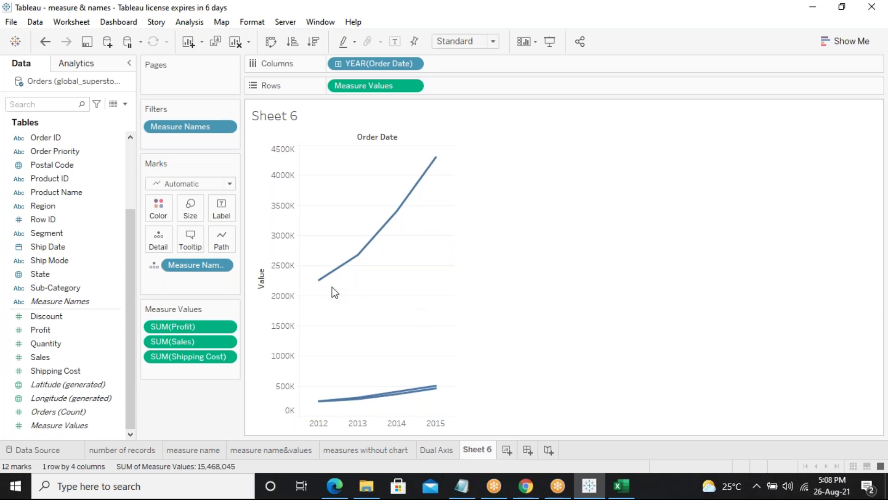
Color the lines on Sheet 6 by Measure Names and fit the chart to Entire View.
click(80, 303)
drag(80, 306, 161, 207)
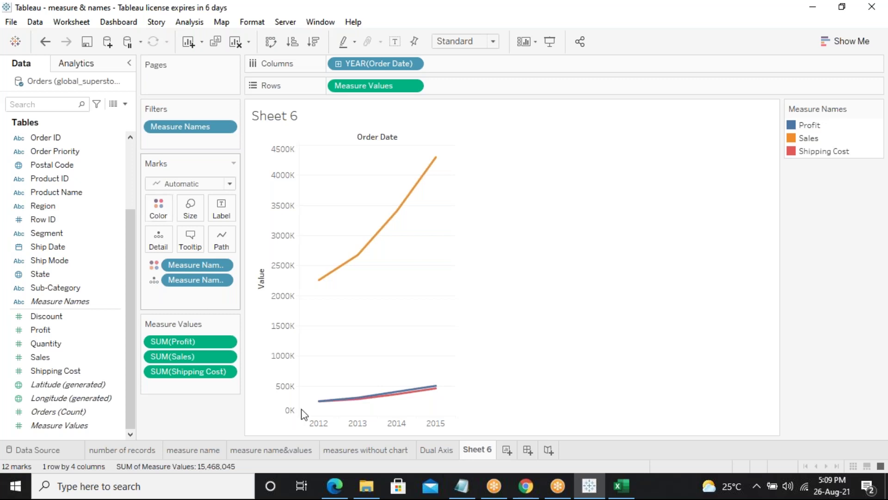
drag(455, 420, 544, 413)
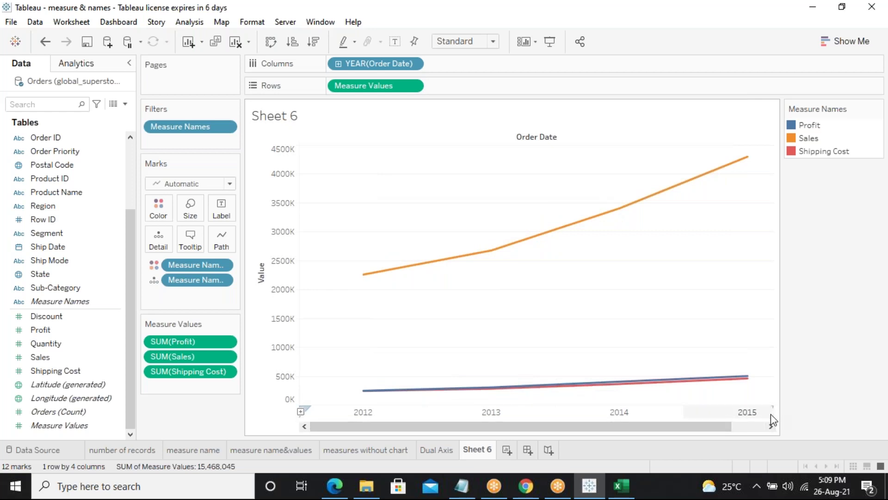
drag(652, 429, 674, 429)
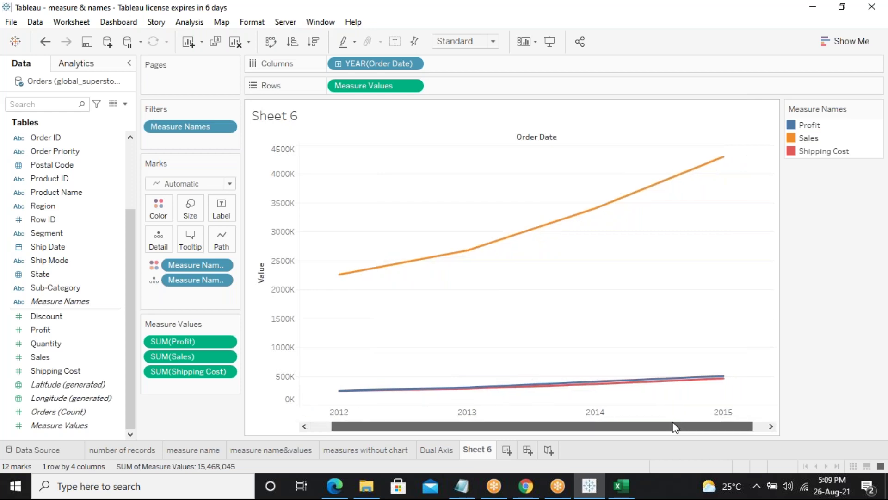
click(476, 44)
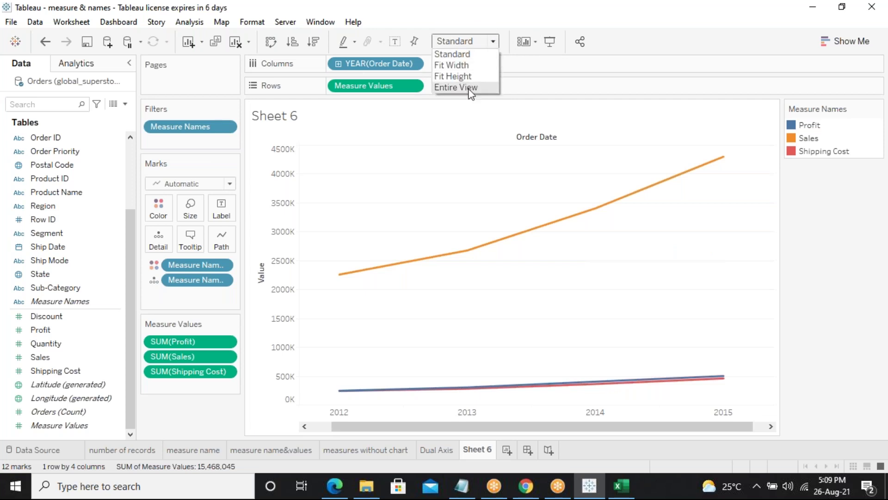
click(468, 90)
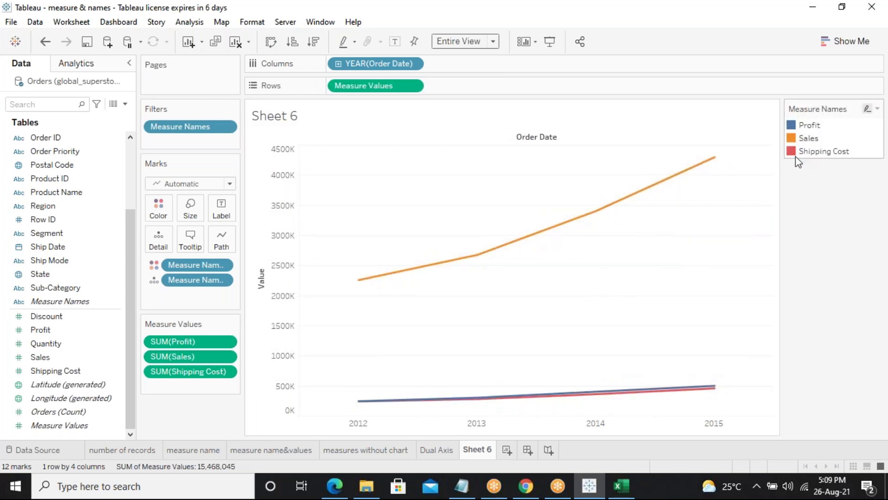
Label the lines on Sheet 6 with Measure Names and inspect the line ends.
mouse_move(664, 388)
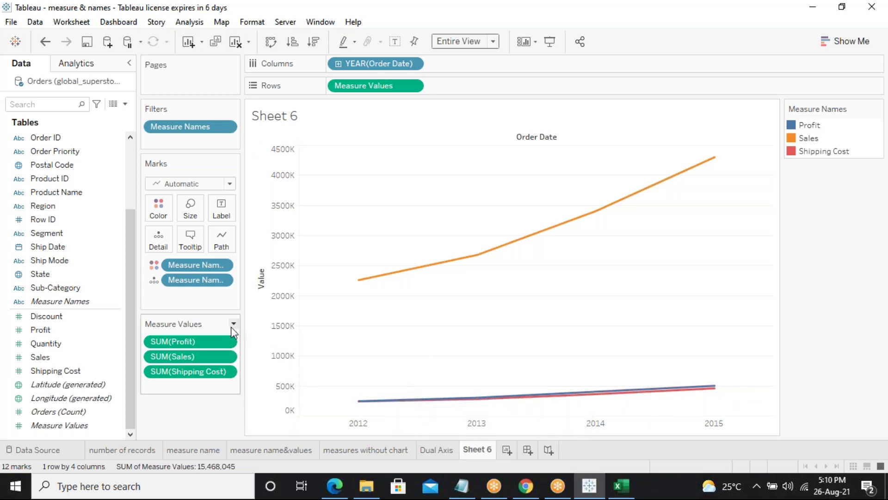
click(69, 424)
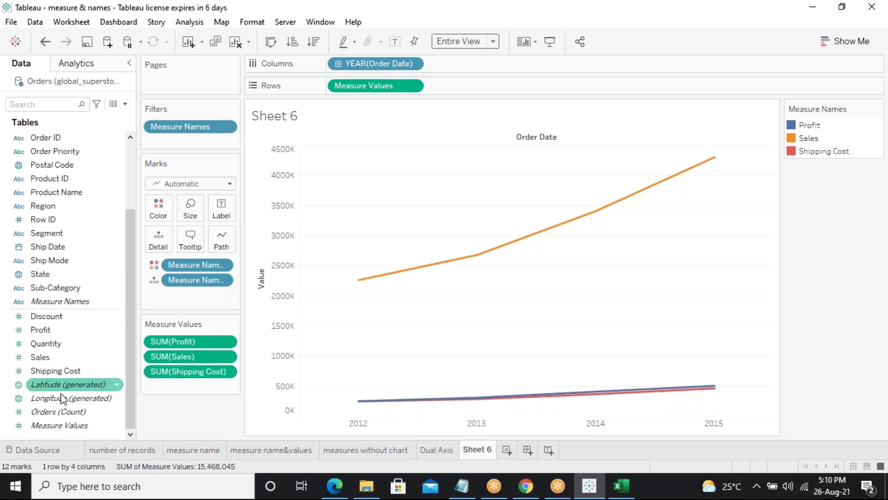
click(80, 304)
drag(83, 310, 226, 207)
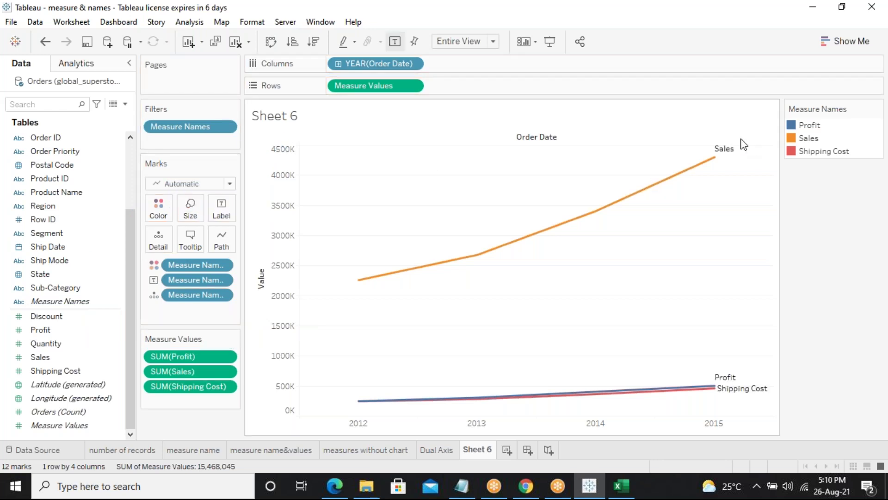
mouse_move(728, 160)
mouse_move(715, 386)
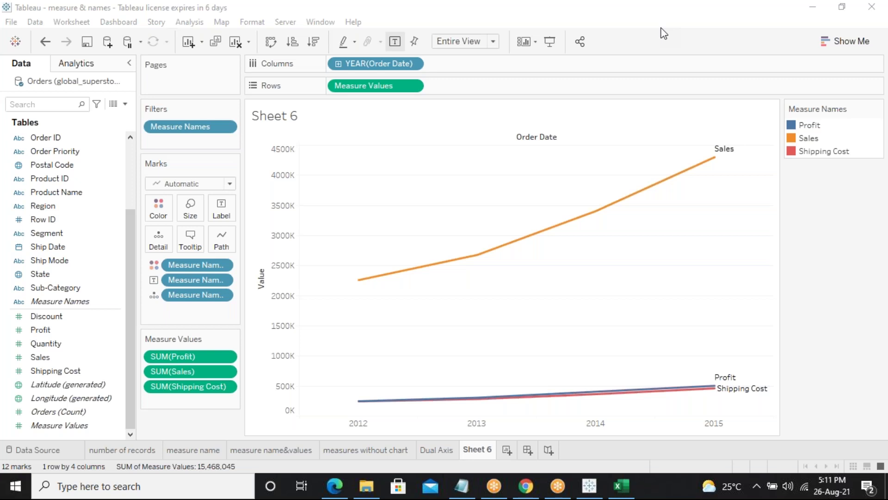
Rename Sheet 6 as "Charts with measure name".
right_click(475, 451)
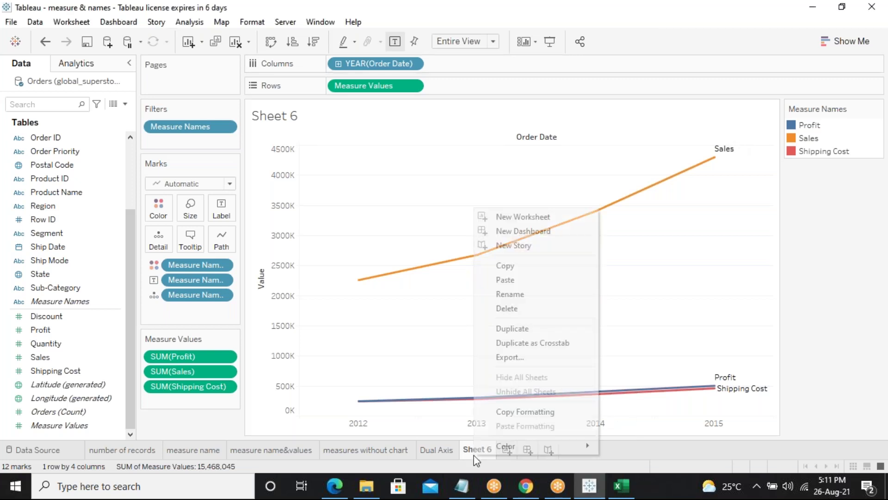
click(505, 294)
text(Chatrs)
key(Return)
key(BackSpace)
key(BackSpace)
key(BackSpace)
key(BackSpace)
text(arts with measre)
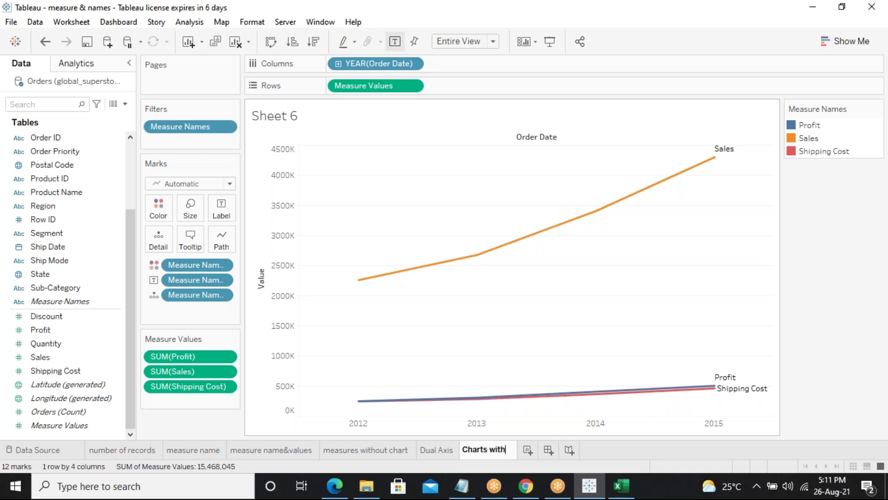
key(BackSpace)
key(BackSpace)
text(ure )
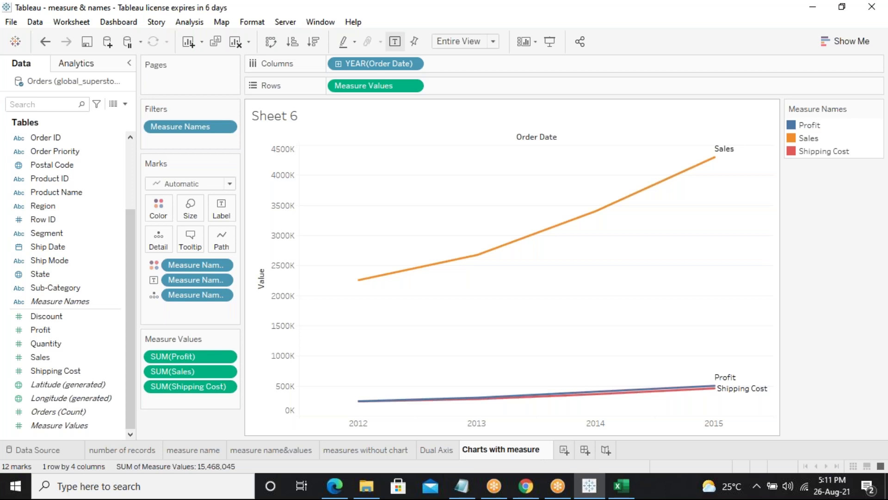
text(name)
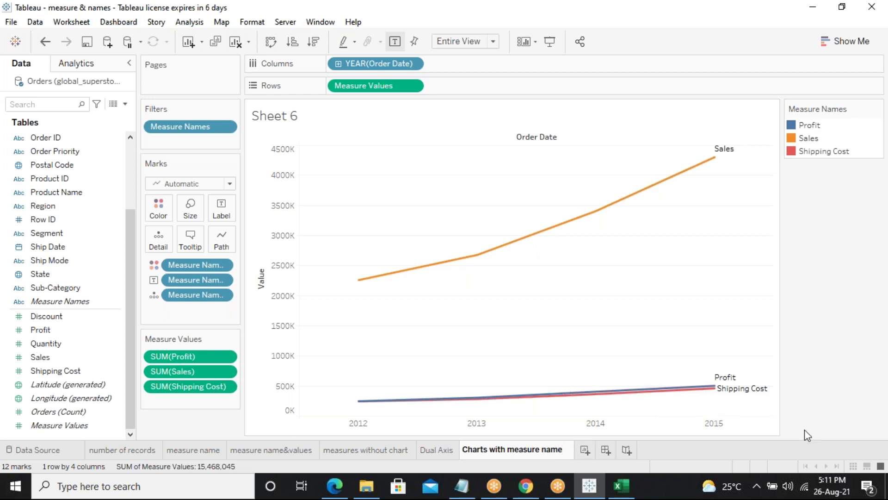
key(Return)
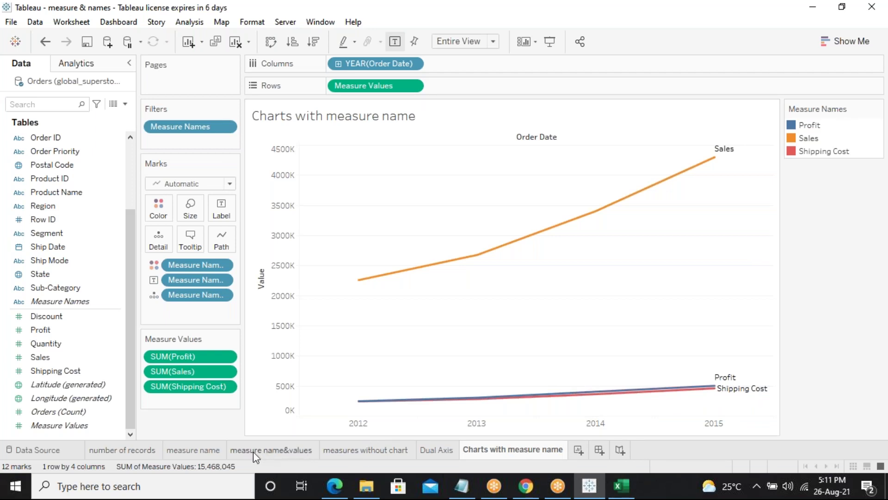
Compare the measures without chart, Dual Axis and Charts with measure name sheets.
click(386, 451)
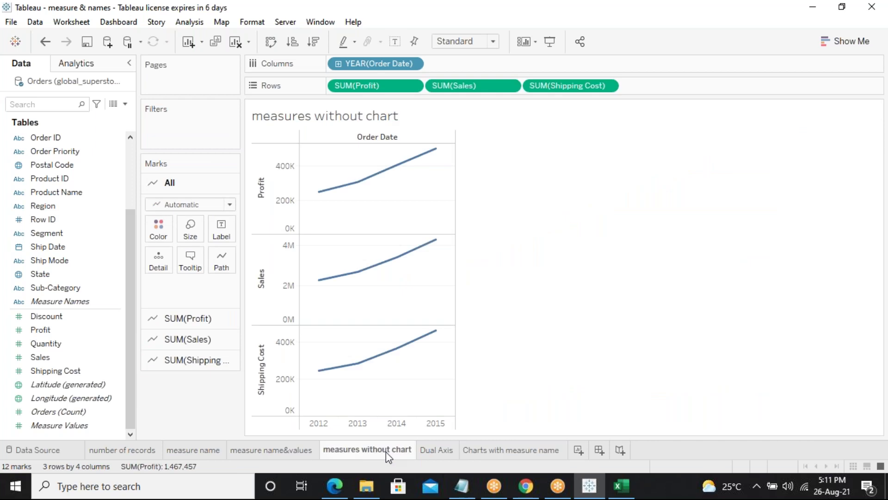
click(432, 454)
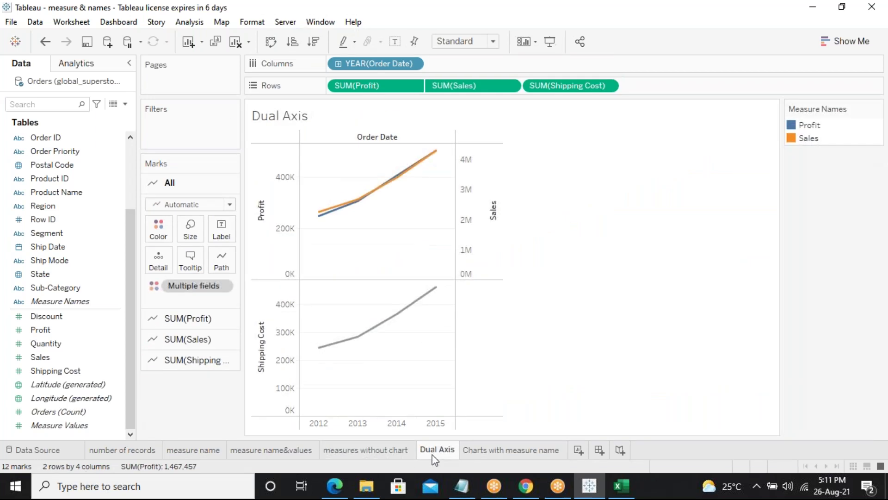
click(482, 451)
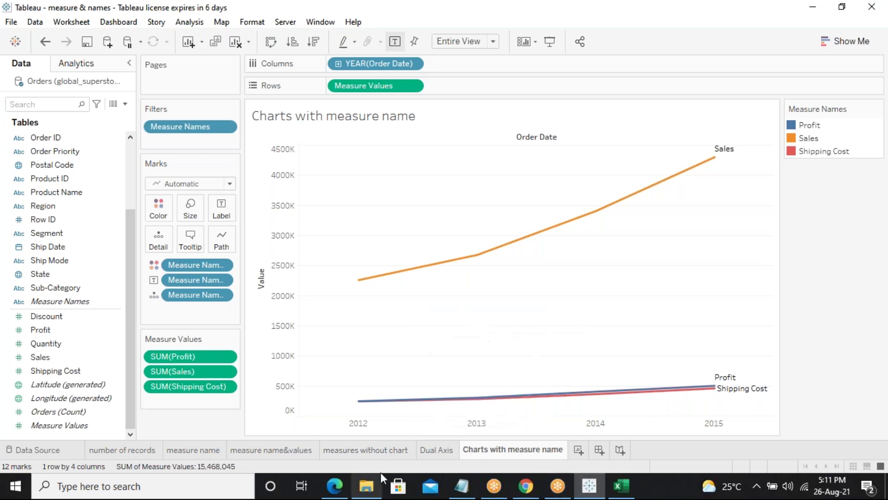
click(384, 448)
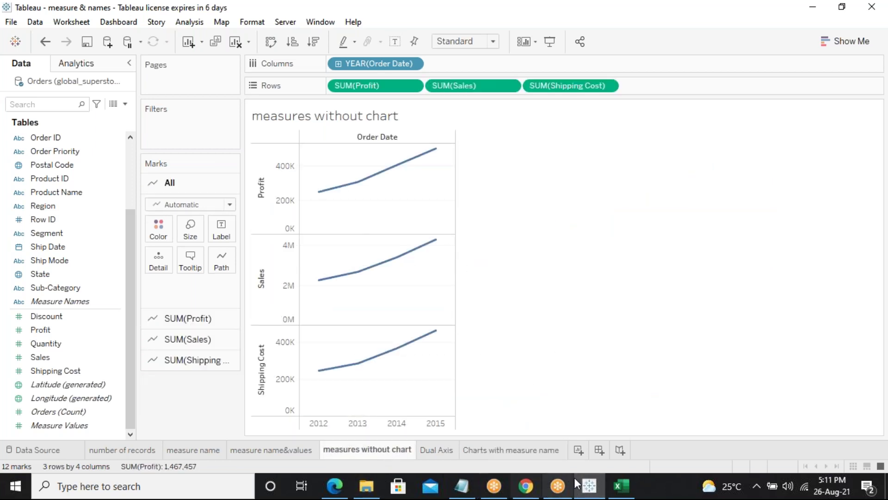
Add a new worksheet with Order Date by year as columns, and check it against the Charts with measure name sheet.
click(578, 451)
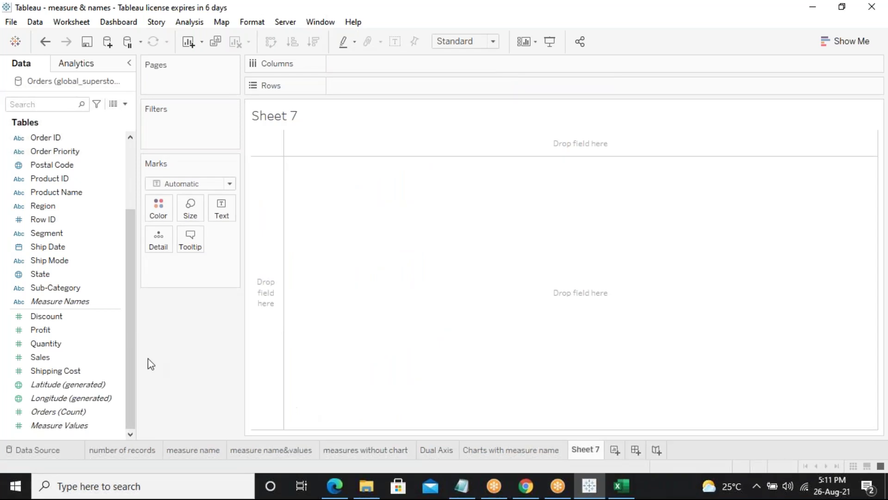
drag(128, 217, 135, 145)
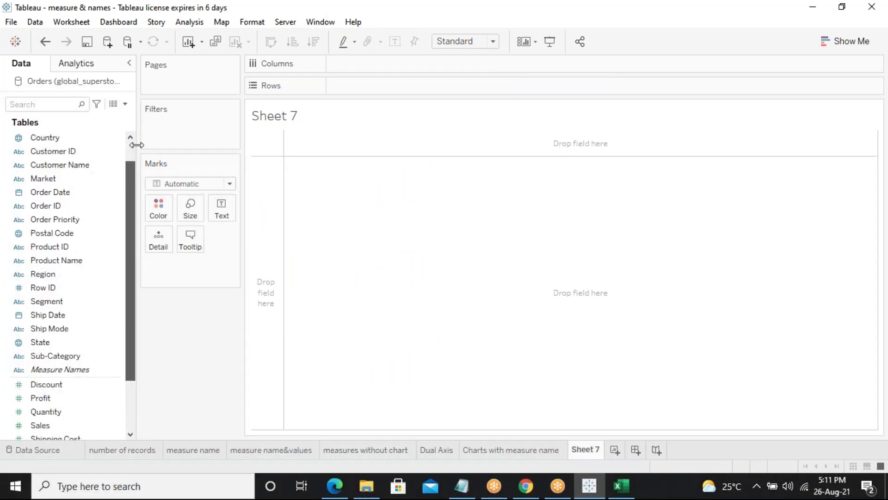
drag(85, 194, 437, 65)
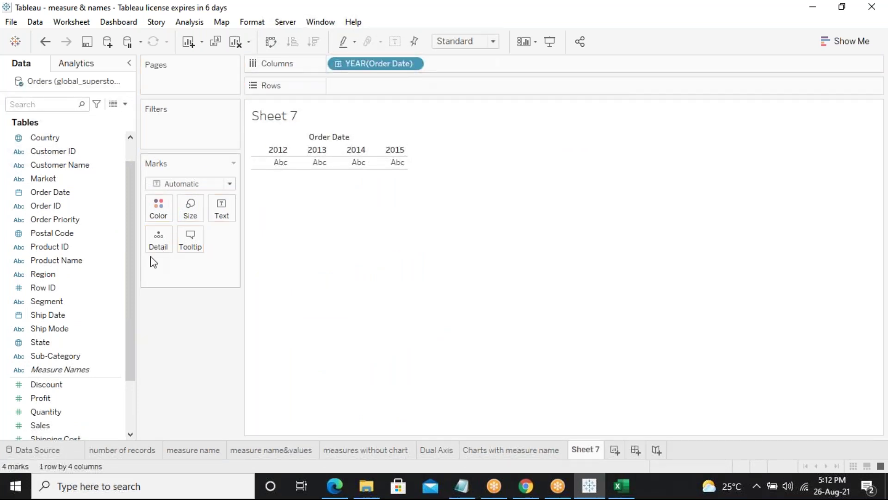
drag(134, 279, 145, 394)
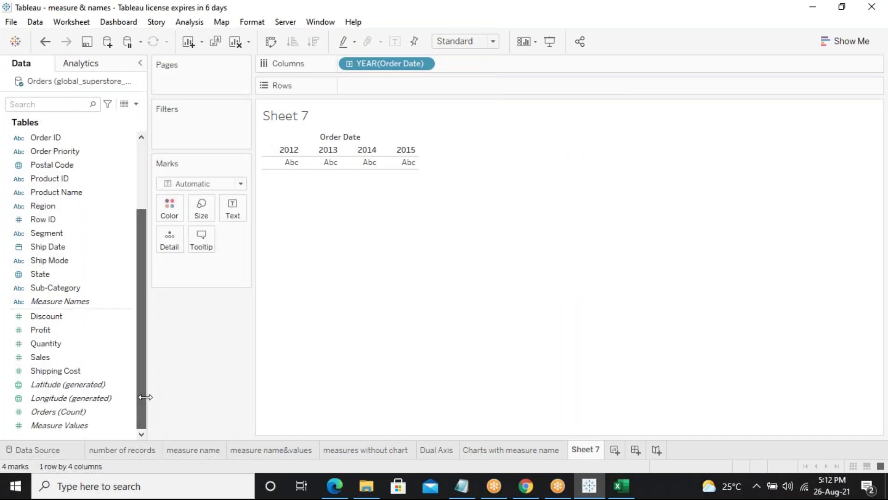
click(75, 303)
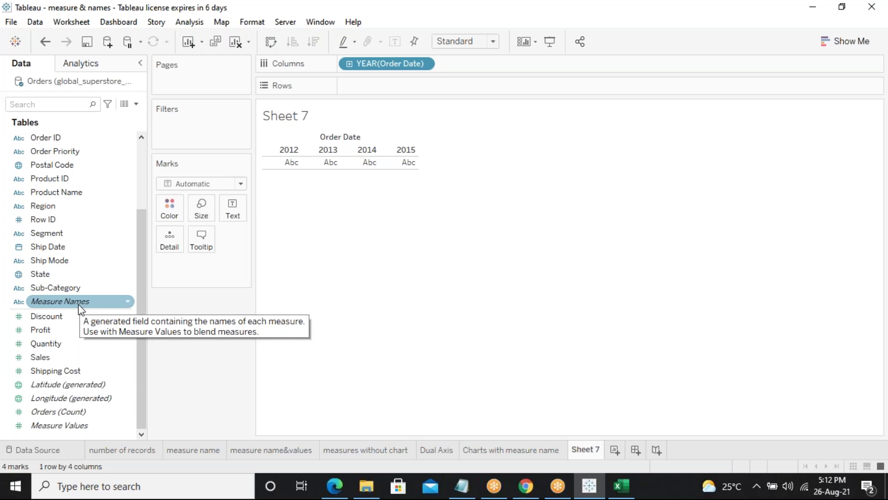
click(491, 451)
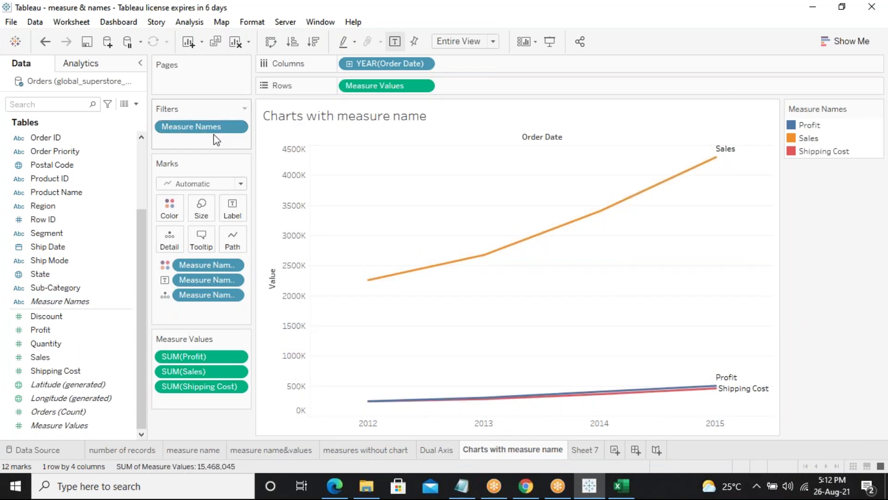
click(586, 451)
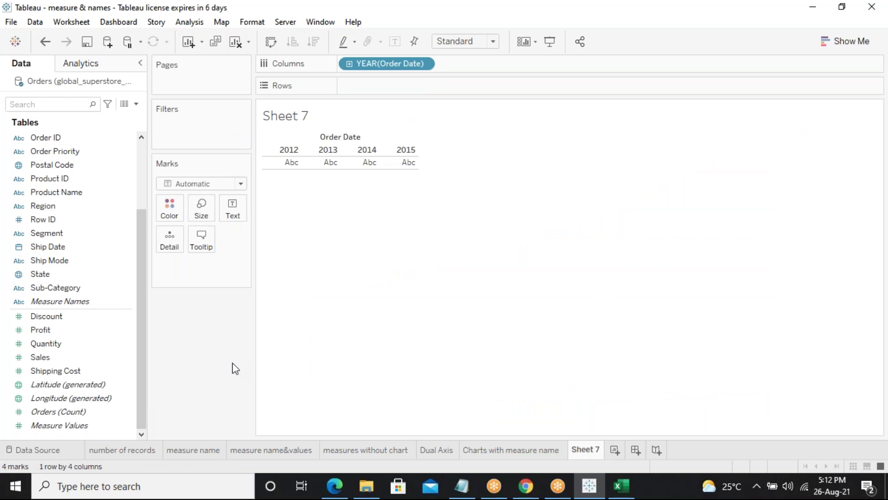
Add Profit, Sales and Shipping Cost as rows on Sheet 7 and compare the result with the Charts with measure name sheet.
click(124, 334)
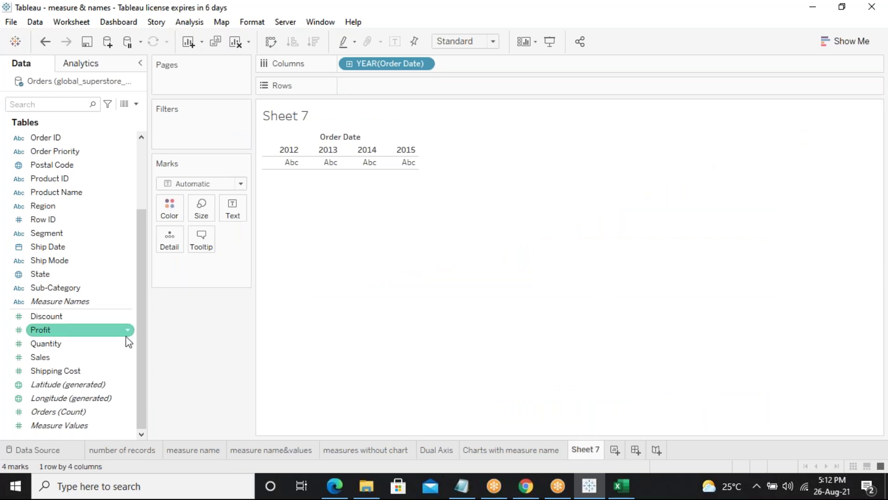
drag(128, 331, 352, 86)
drag(42, 357, 493, 87)
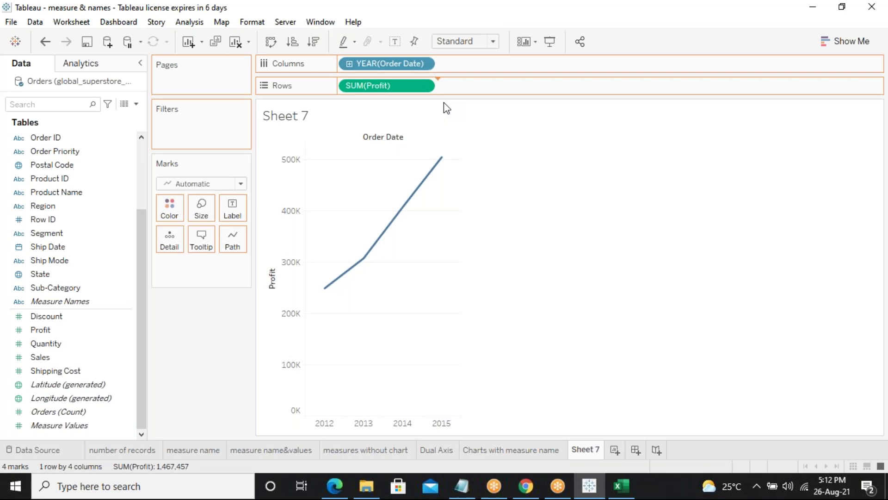
drag(83, 368, 631, 86)
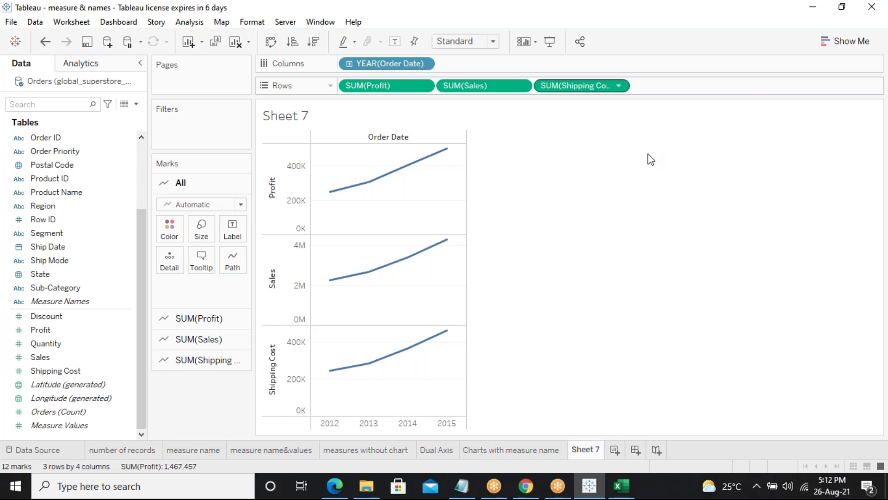
mouse_move(501, 448)
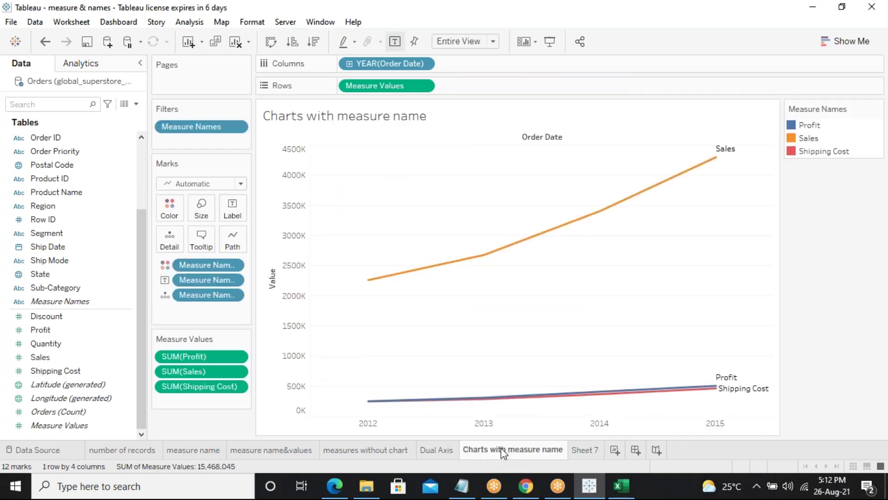
Delete Sheet 7 from the workbook.
click(585, 450)
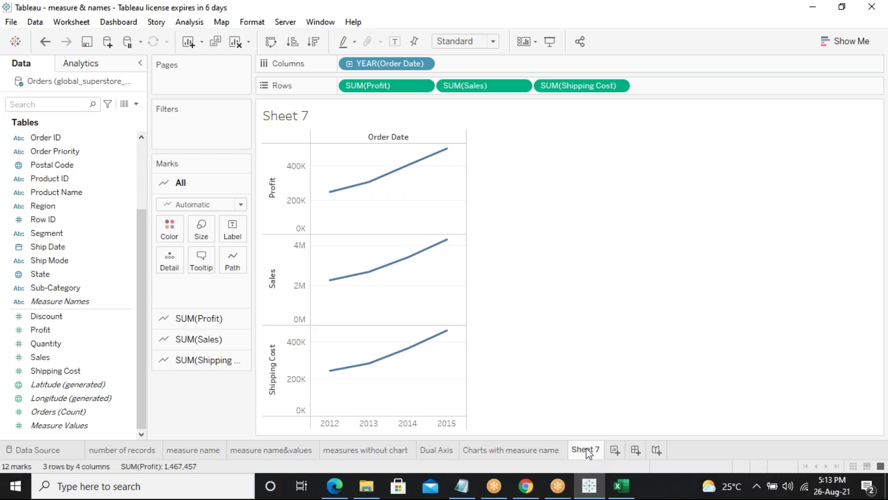
right_click(586, 452)
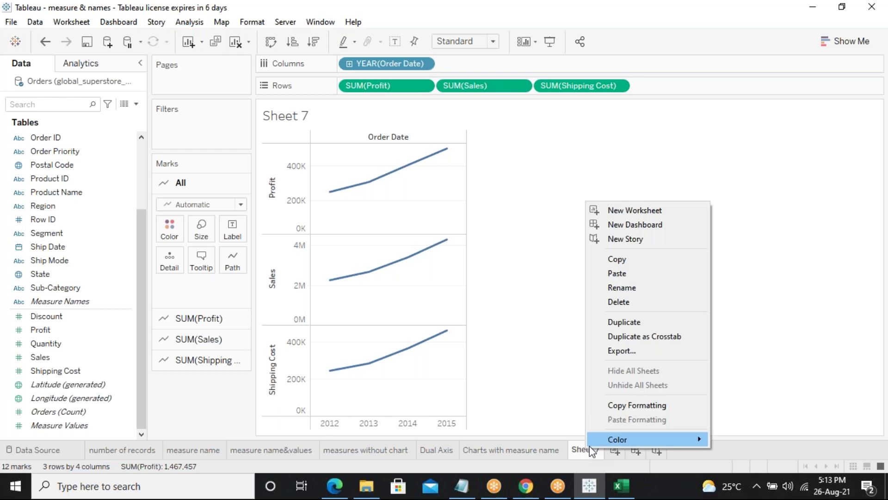
click(560, 259)
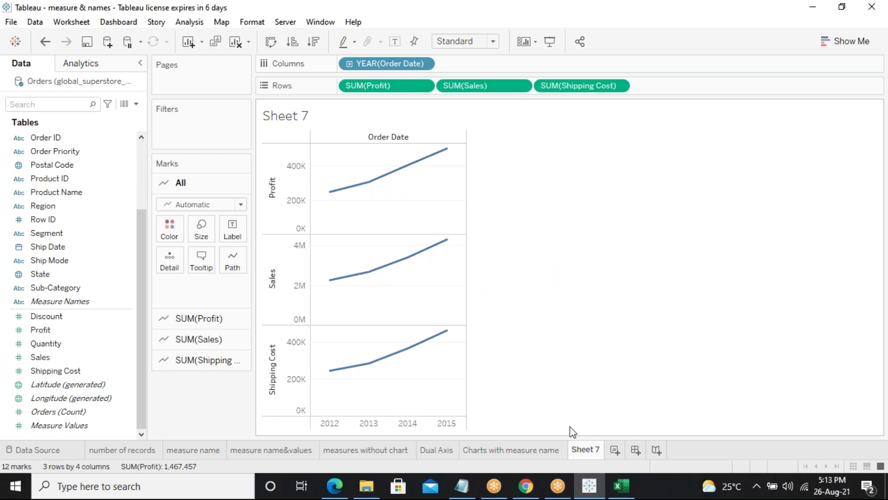
right_click(584, 449)
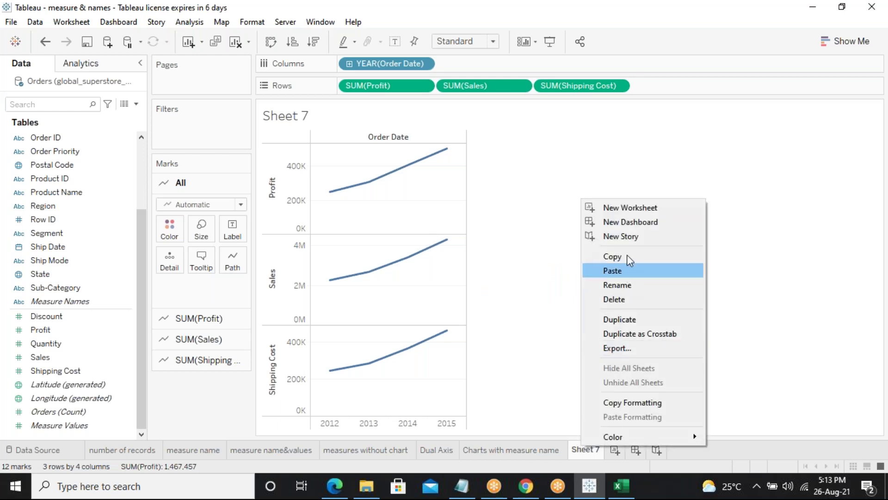
click(626, 298)
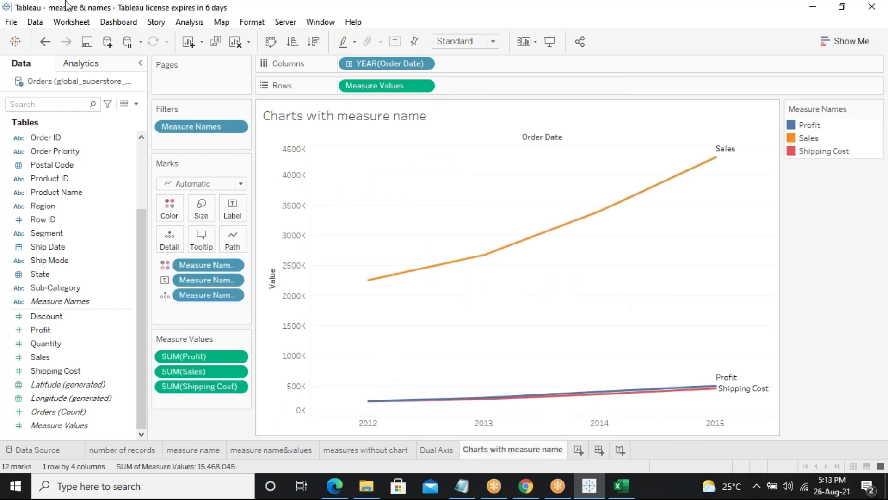
Save the measure & names workbook and close it.
click(11, 21)
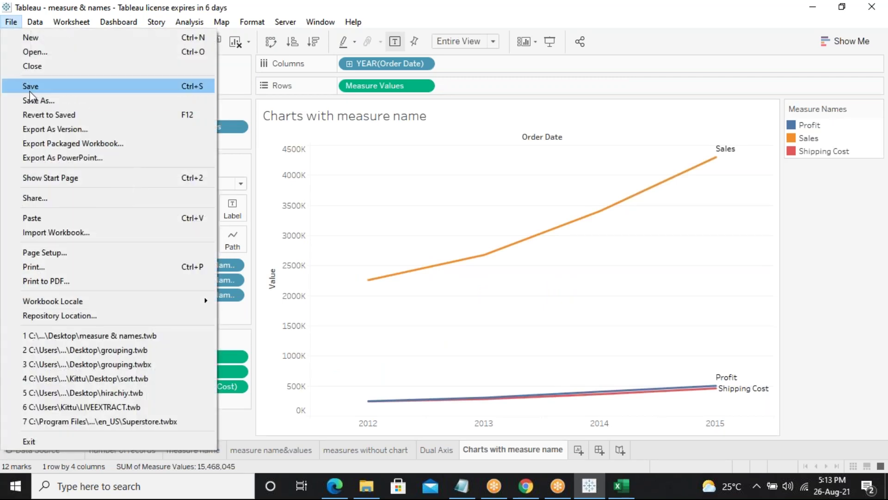
click(30, 90)
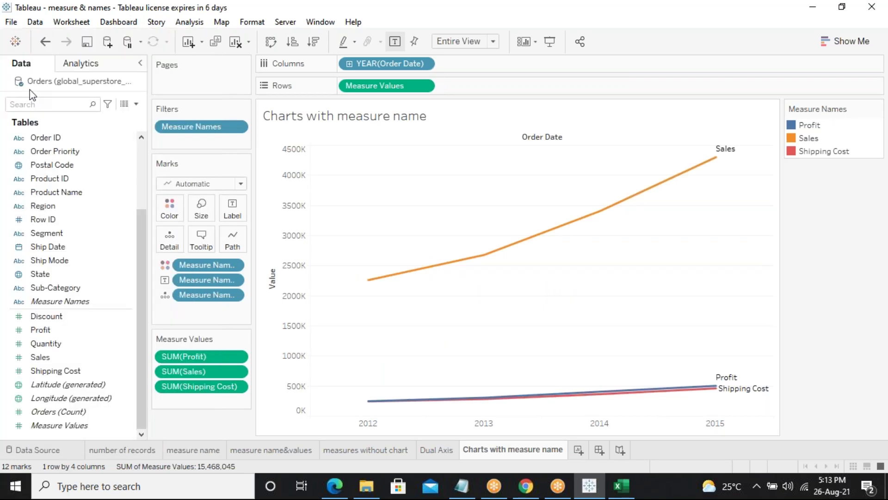
click(11, 21)
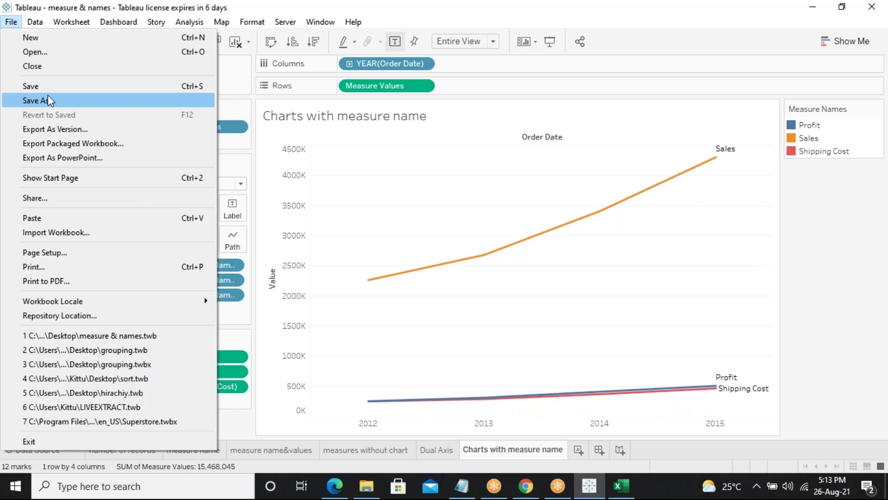
click(45, 88)
click(12, 24)
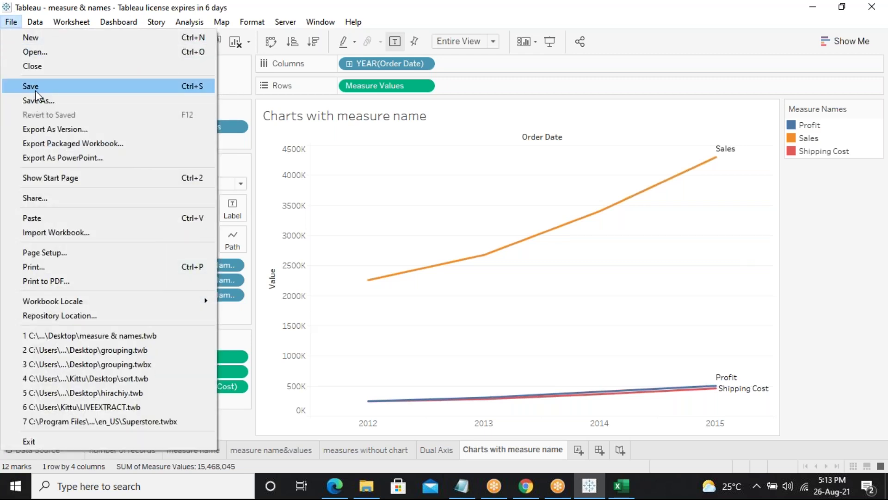
click(43, 68)
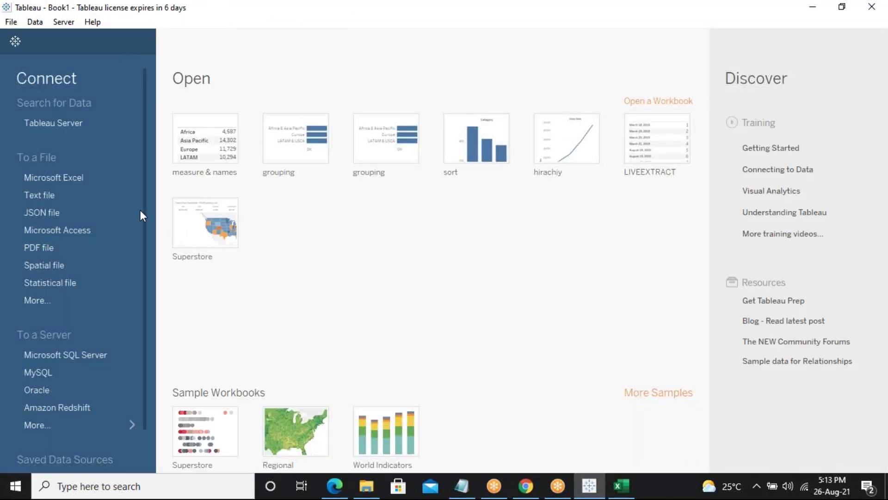
Connect to the Excel file global_superstore_2016 from the Desktop and add its Orders table to the data source.
click(57, 179)
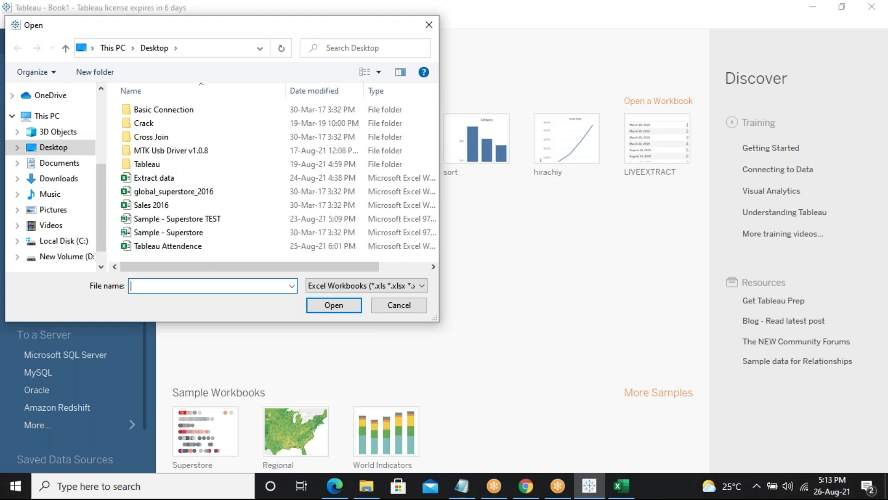
click(157, 194)
click(318, 305)
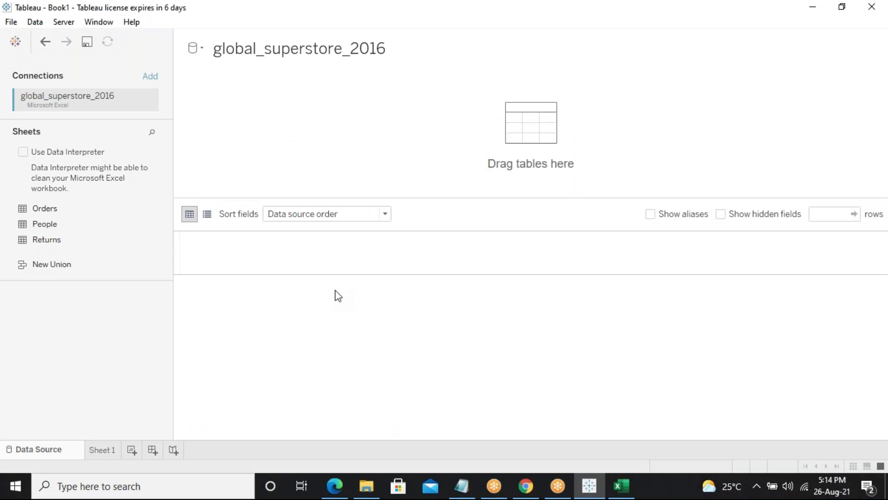
double_click(44, 209)
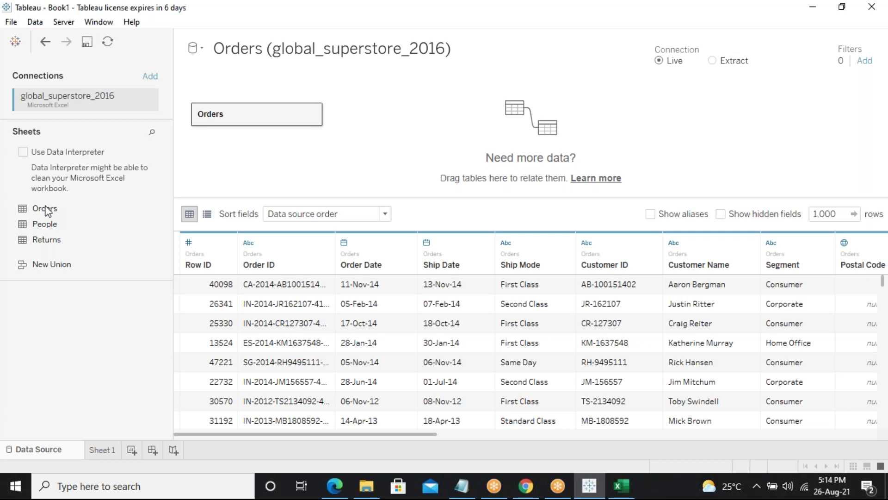
click(46, 210)
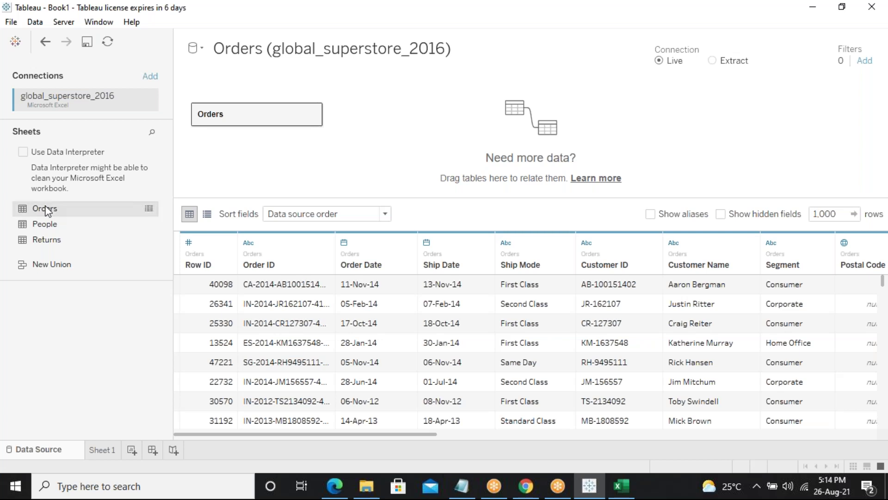
Open Sheet 1 and look through the dimension and measure fields of the Orders data.
click(102, 449)
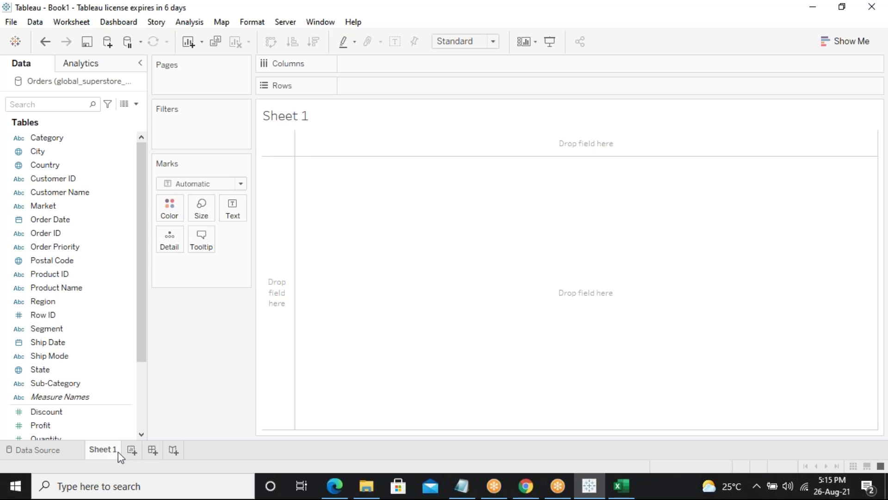
mouse_move(118, 452)
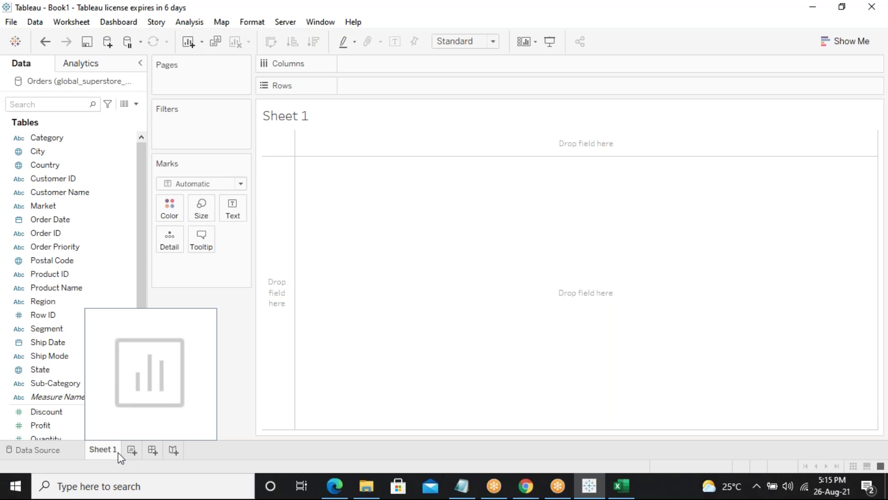
click(651, 29)
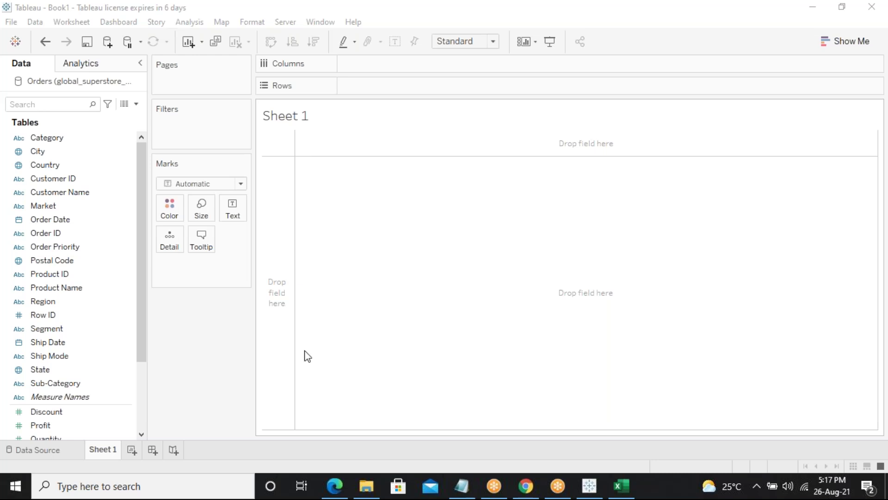
scroll(74, 286, down, 3)
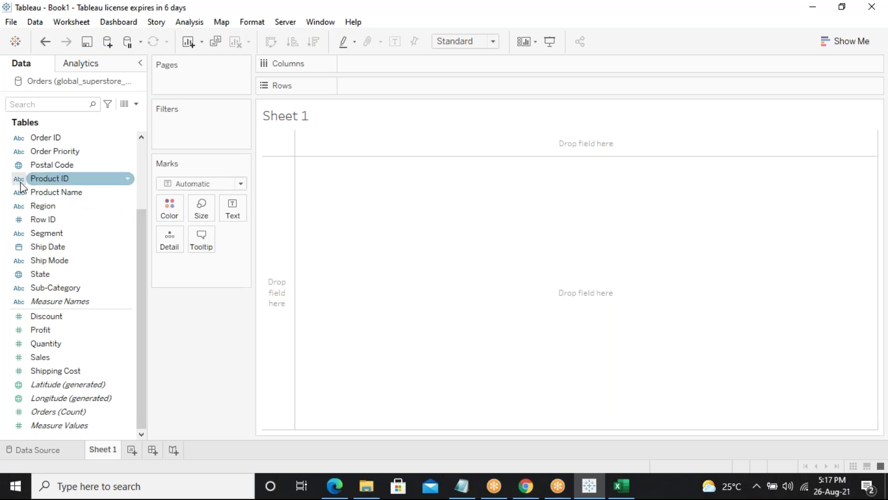
drag(141, 285, 155, 211)
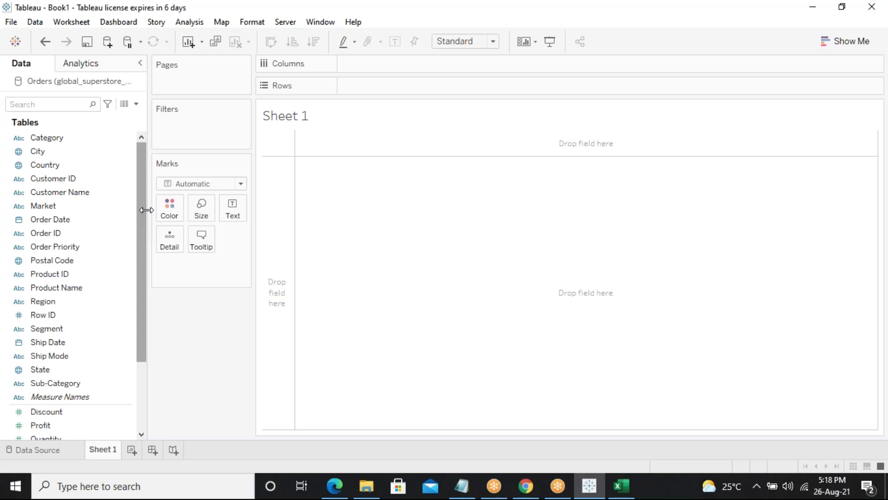
drag(142, 213, 144, 276)
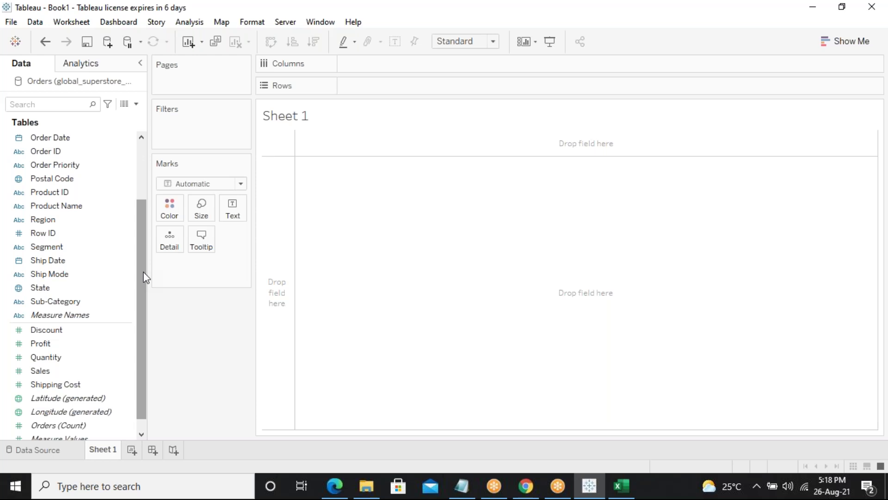
Switch to Notepad and add the heading "Discrete VS Contineus:" a few lines below the measure name usage note, followed by blank lines.
mouse_move(525, 485)
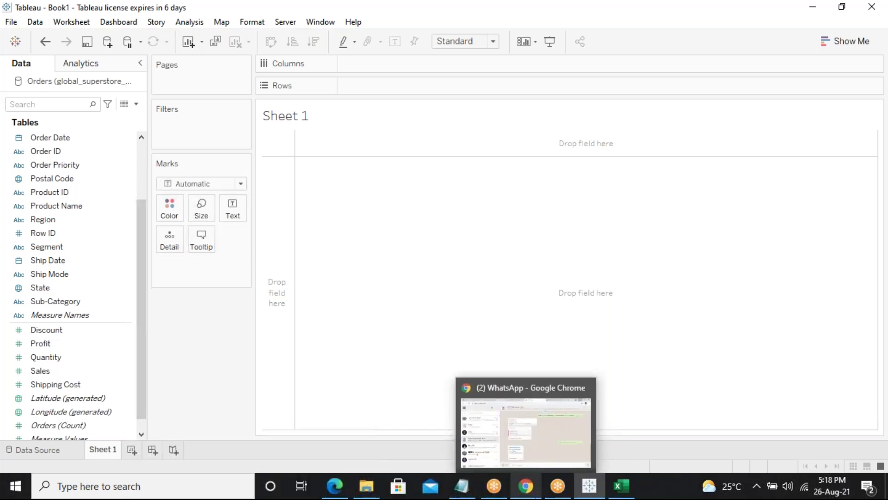
click(467, 477)
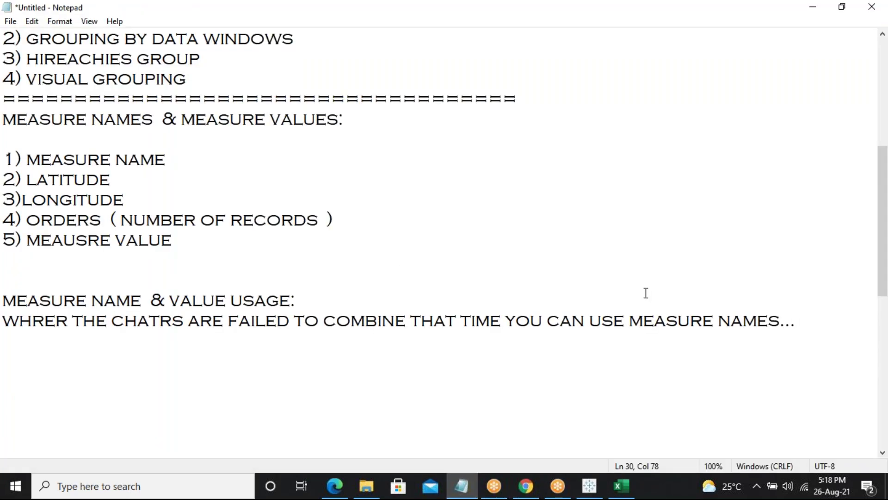
key(Return)
key(Return)
key(Return)
key(Return)
text(Dis)
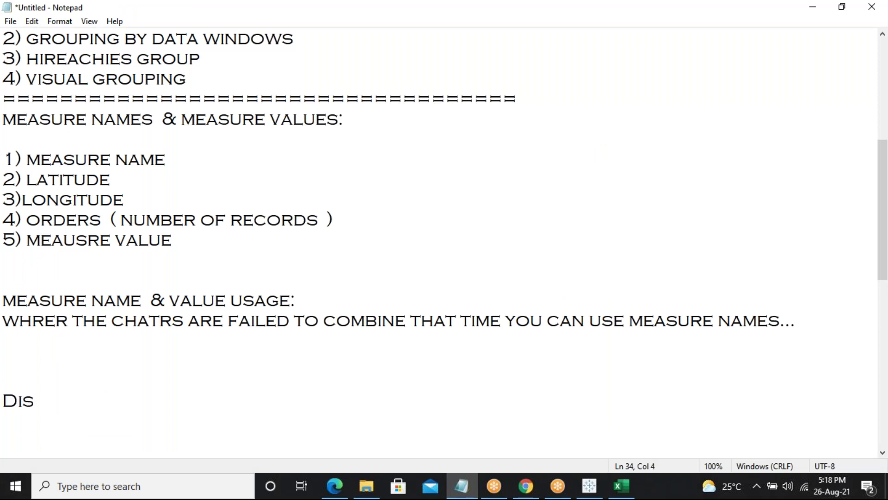
text(crete)
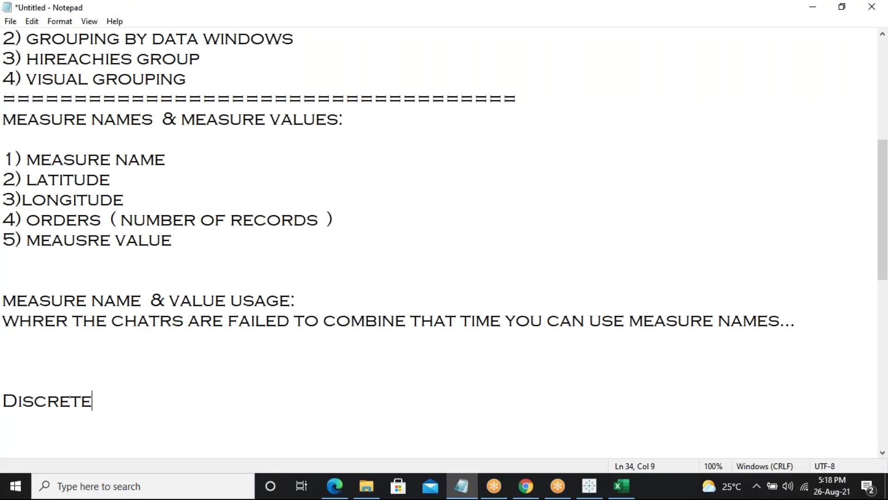
text( VS Conti)
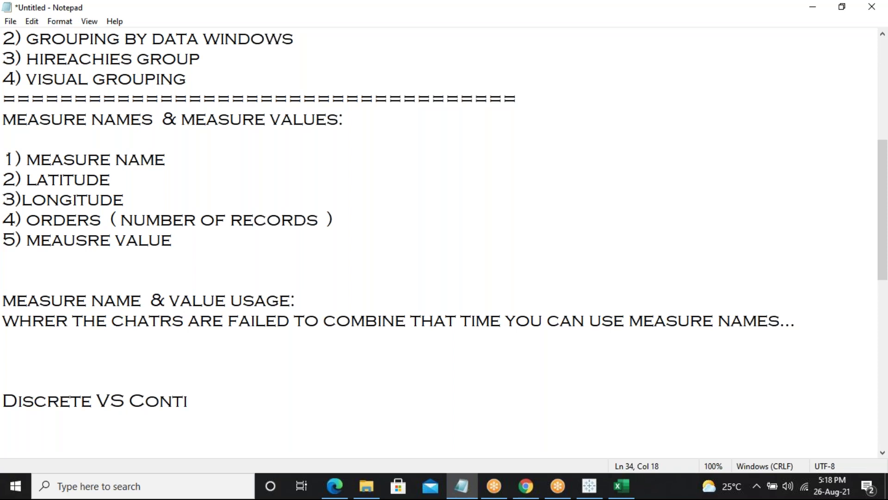
text(neus:)
key(Return)
key(Return)
key(Return)
key(Return)
key(Return)
key(Return)
key(Return)
key(Return)
key(Return)
key(Return)
key(Return)
key(Return)
key(Return)
key(Return)
key(Return)
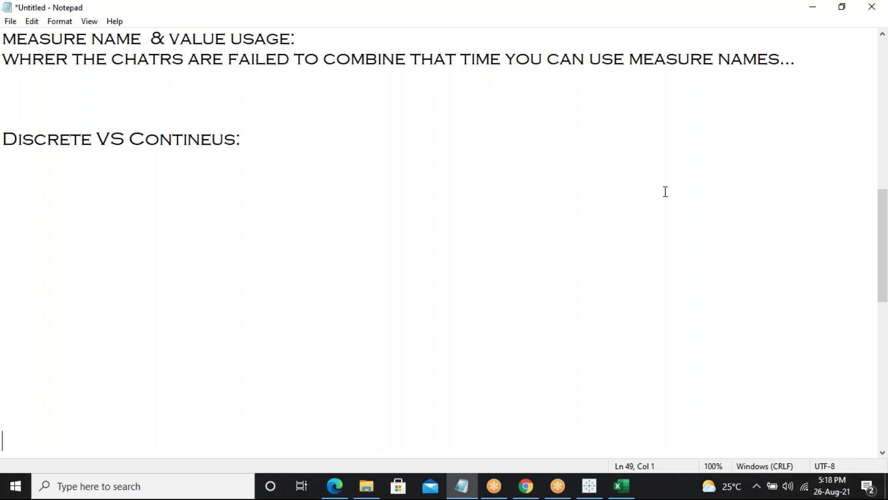
Correct the last word of the new heading to "Continues:".
click(199, 142)
text(u)
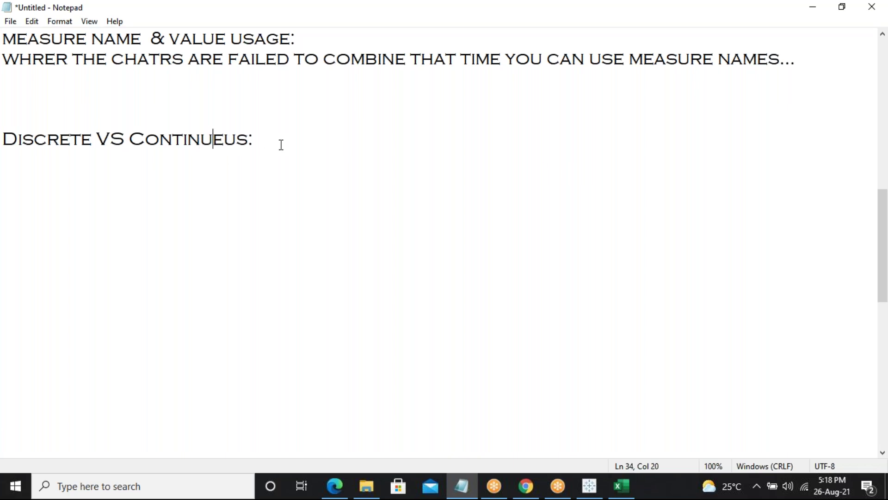
double_click(241, 142)
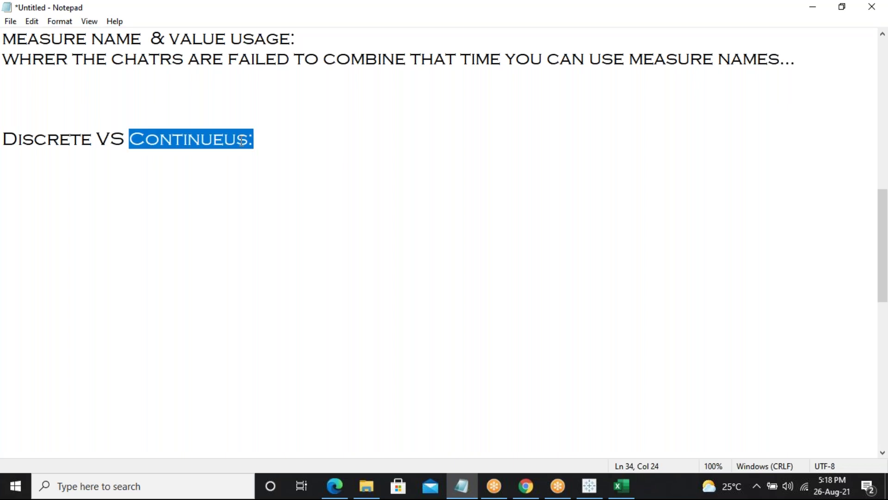
click(242, 142)
key(BackSpace)
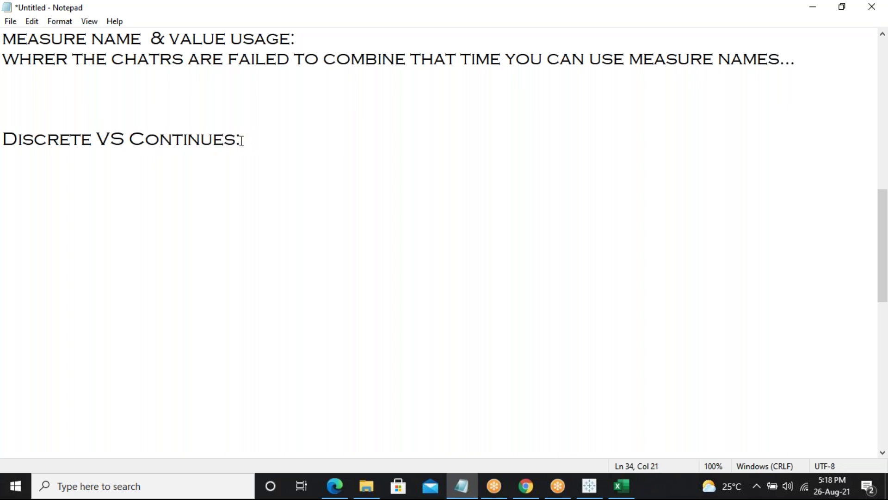
Insert extra blank lines above and below the Discrete VS Continues heading.
click(288, 154)
click(292, 127)
key(Return)
click(270, 160)
key(Return)
key(Return)
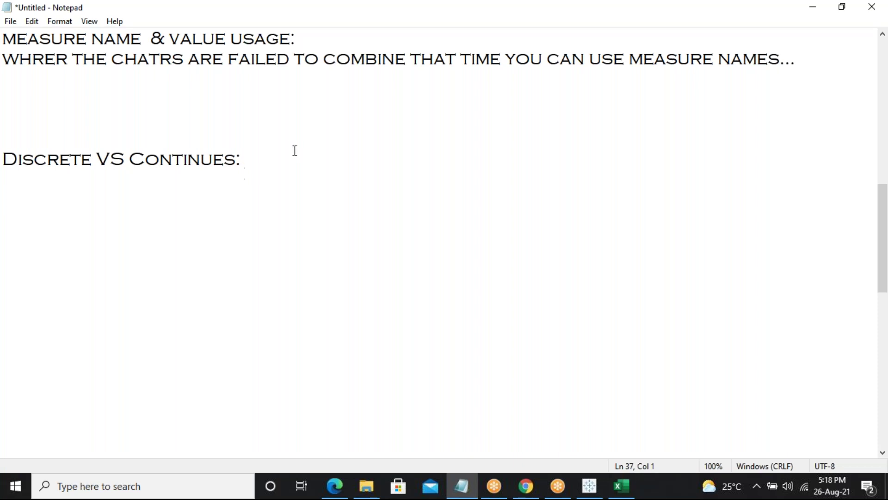
Write "Dimensions ---> Discrete" on a new line directly under the Discrete VS Continues heading.
click(266, 166)
key(Return)
text(Dime)
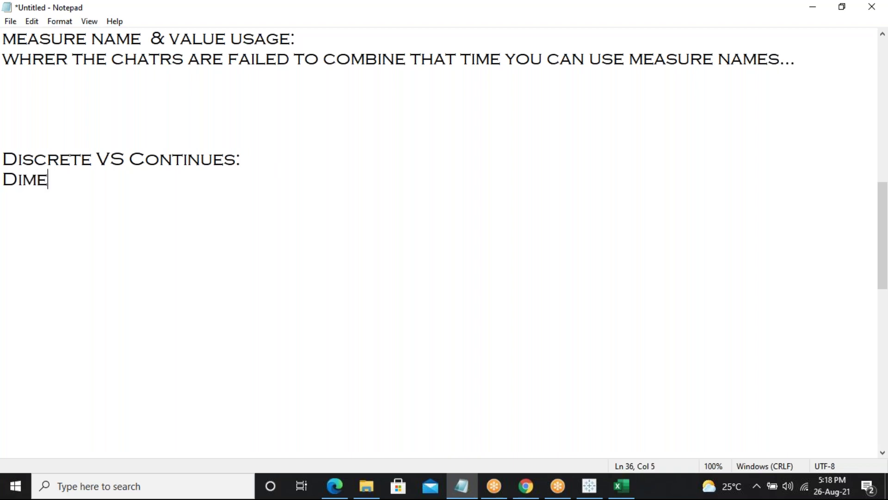
text(nsions  --->)
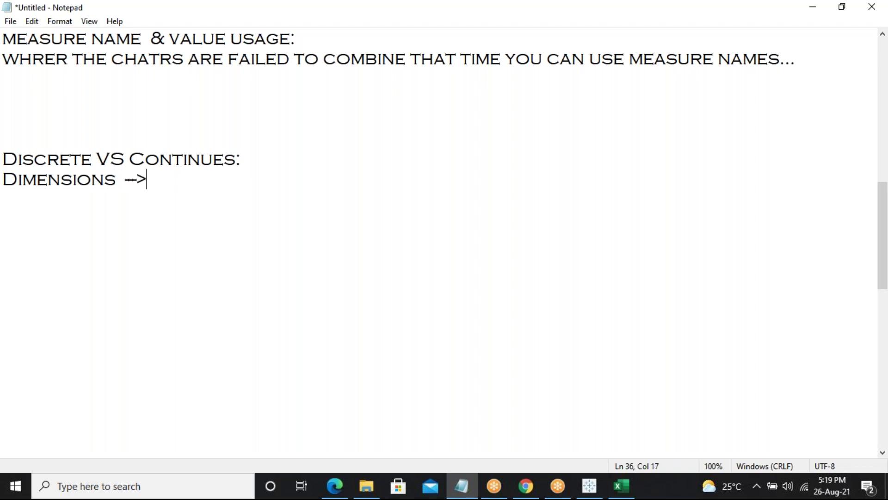
text(  Discrete)
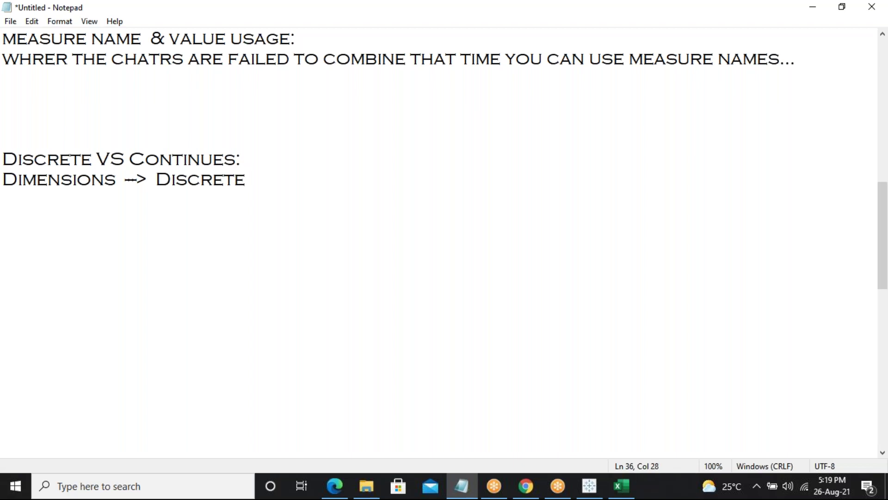
Check the field colours in Tableau, then append "( blue )" to the Dimensions line in Notepad.
click(590, 486)
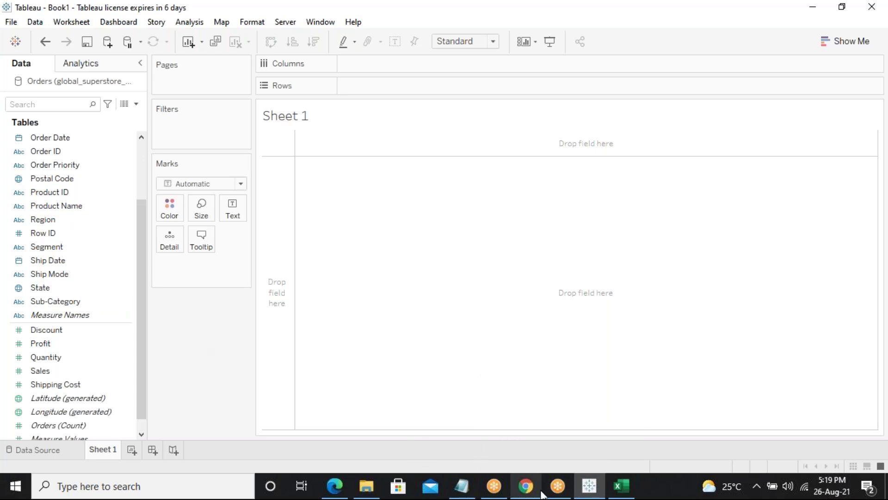
click(461, 486)
text(( bl)
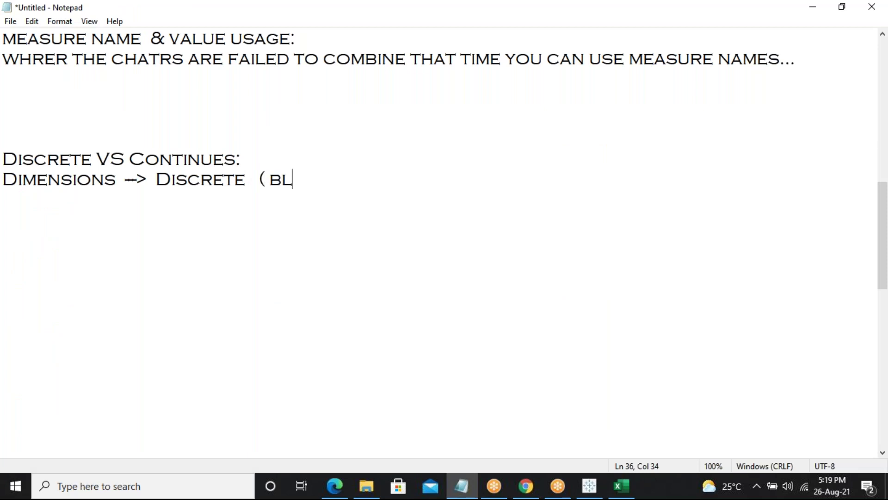
text(ue  ))
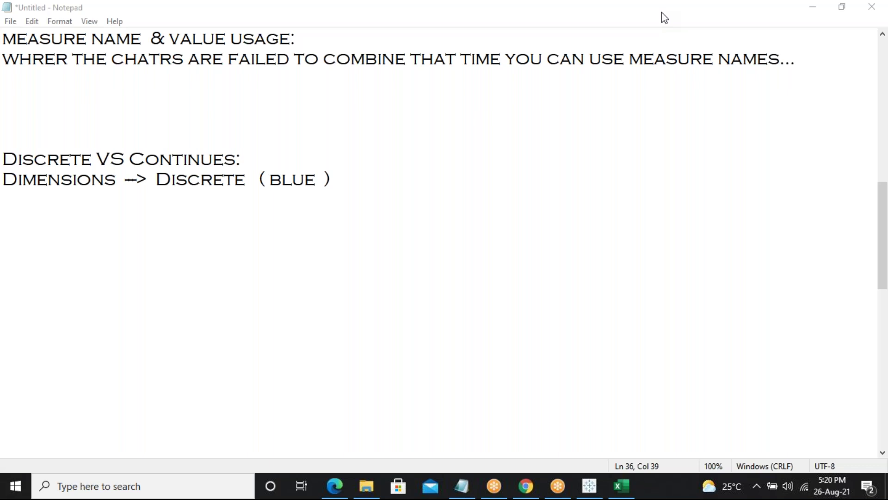
Set the Dimensions line apart with blank lines above and below it, and switch back to Tableau.
click(364, 168)
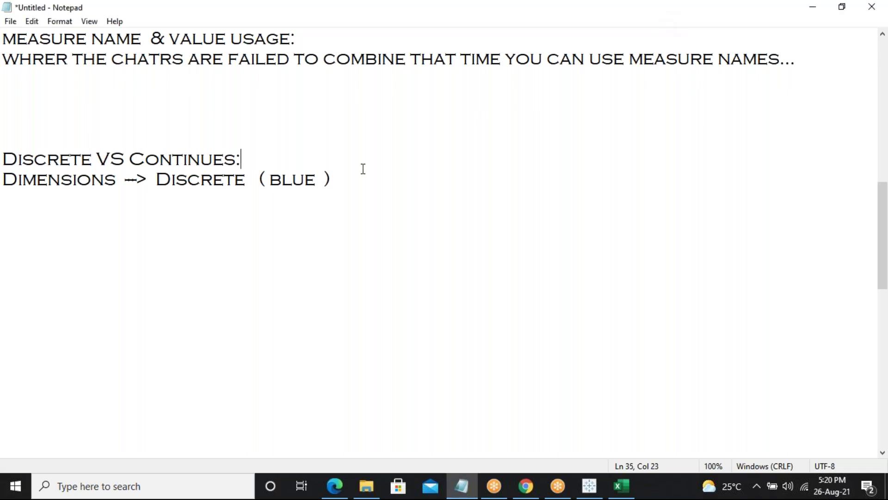
key(Return)
click(352, 198)
key(Return)
key(Return)
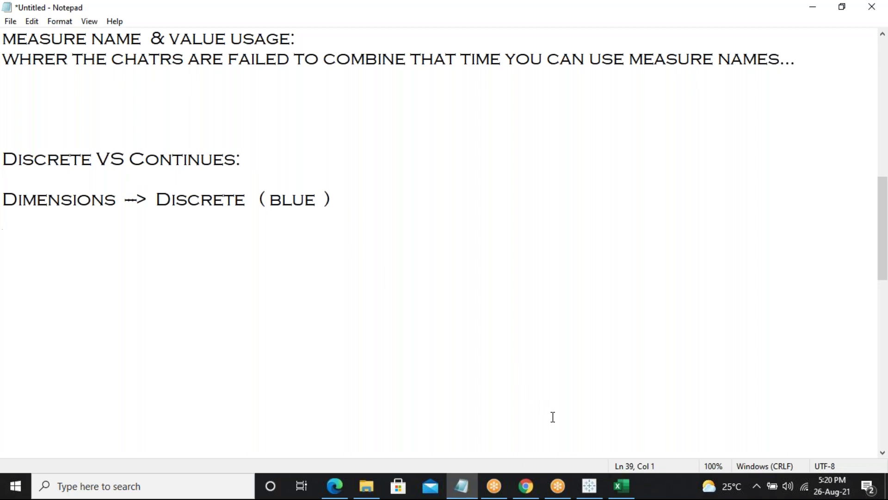
mouse_move(586, 488)
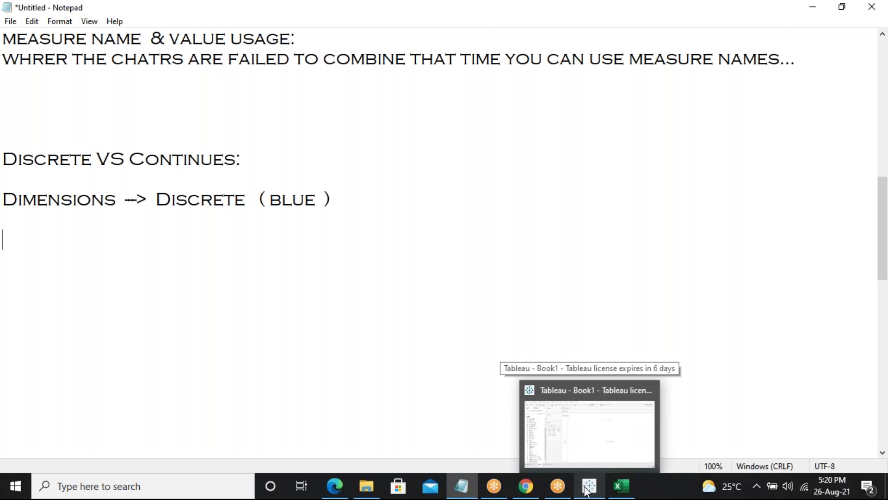
click(587, 460)
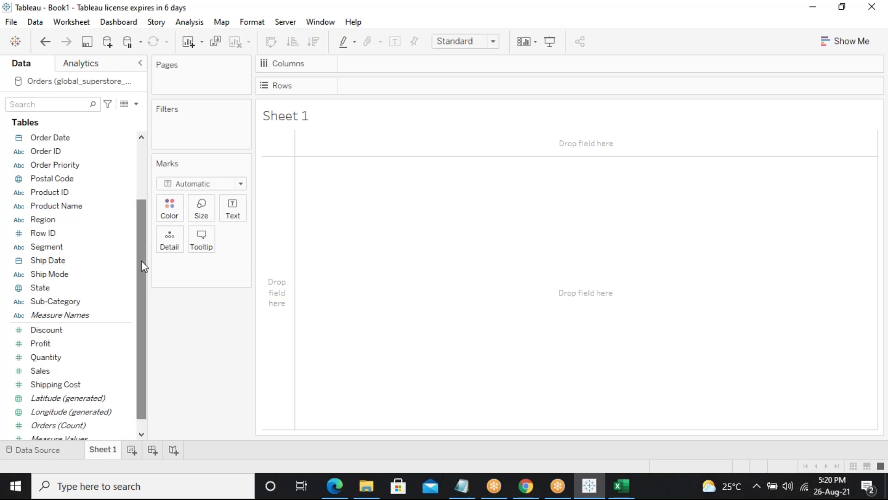
Place Order Date on Columns as years and drill it down through quarter and month to day.
scroll(142, 261, up, 1)
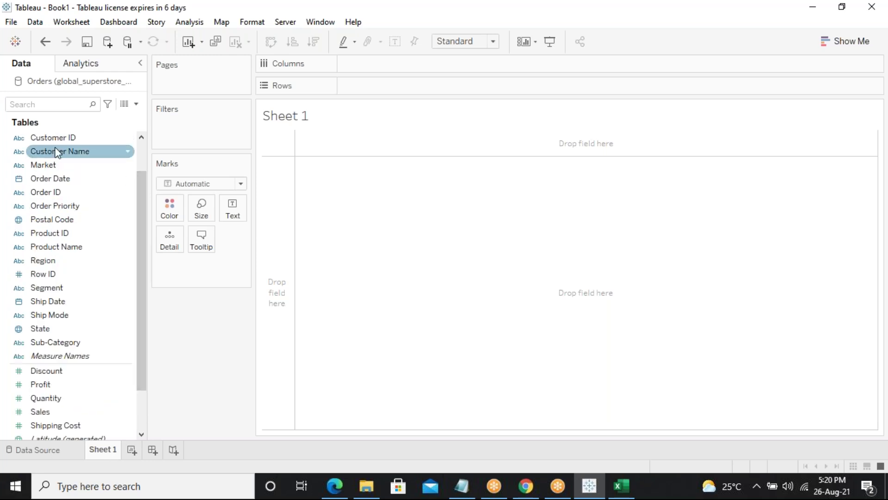
click(68, 184)
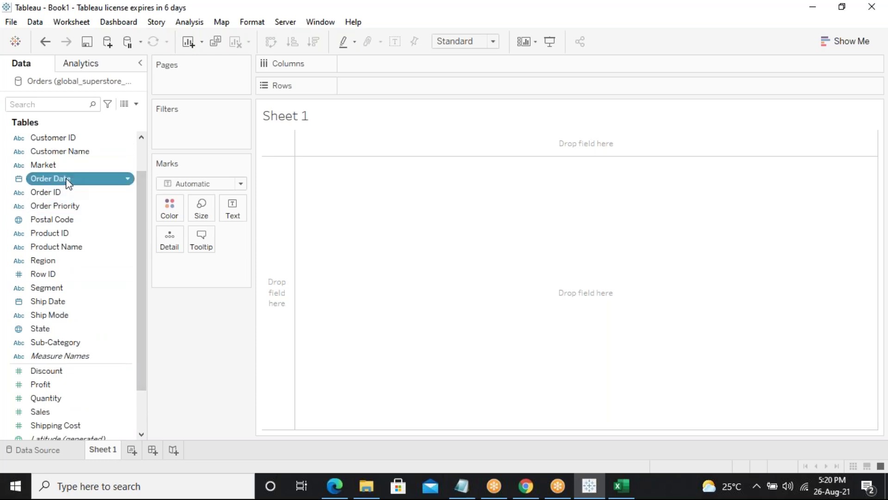
drag(68, 184, 389, 65)
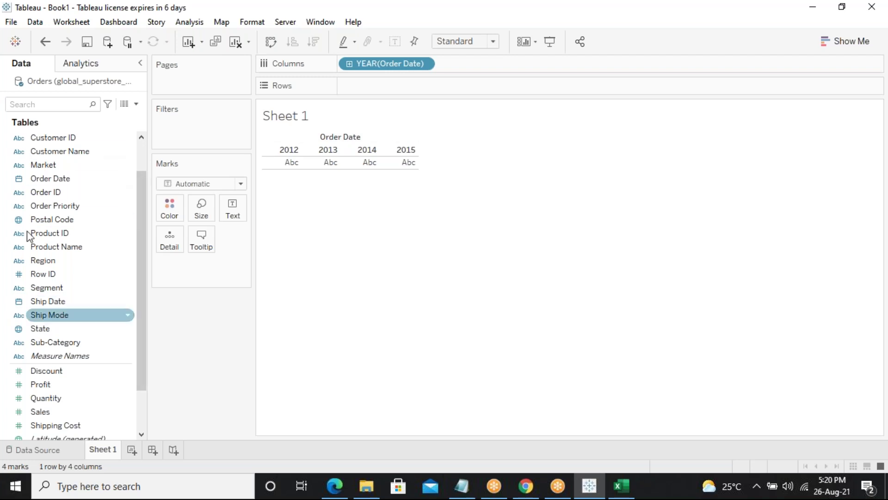
click(53, 223)
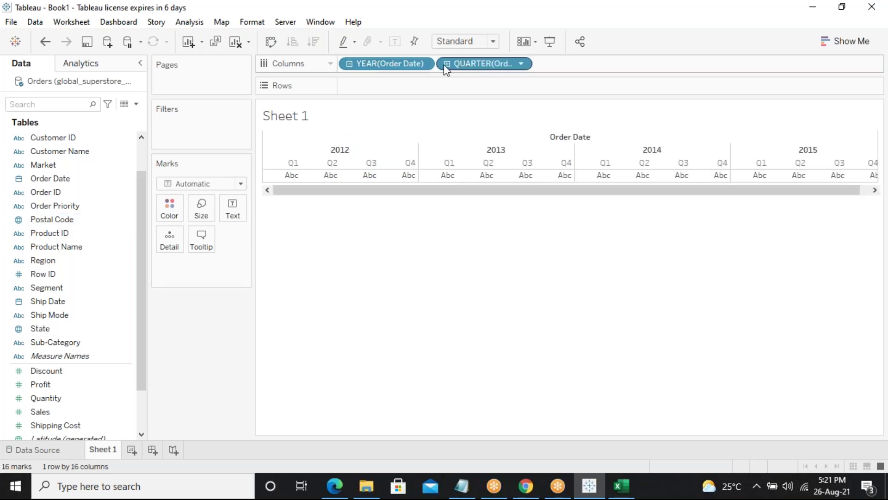
click(447, 64)
click(447, 64)
click(546, 64)
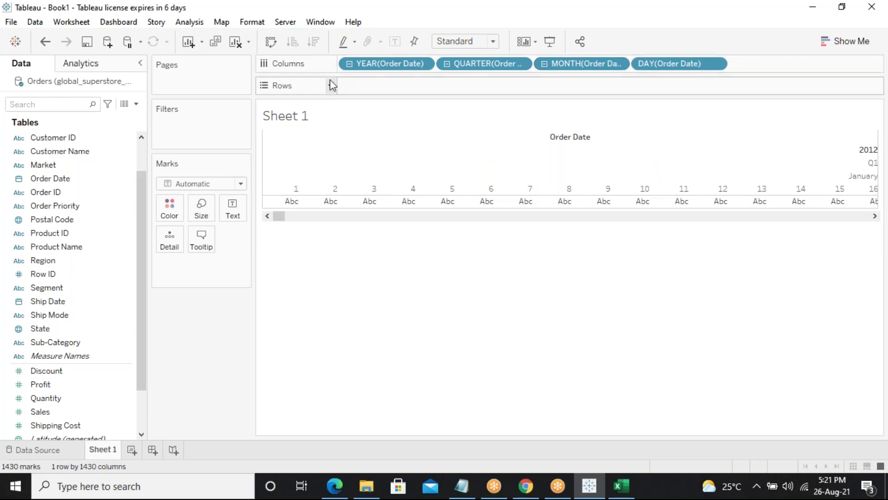
Collapse Order Date to years, re-expand it through quarter to month, collapse it back to years and clear the sheet.
click(351, 65)
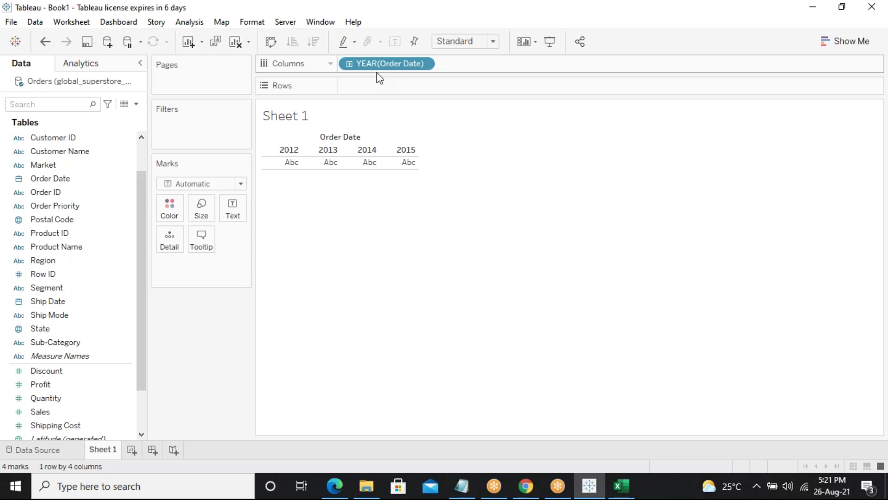
click(348, 64)
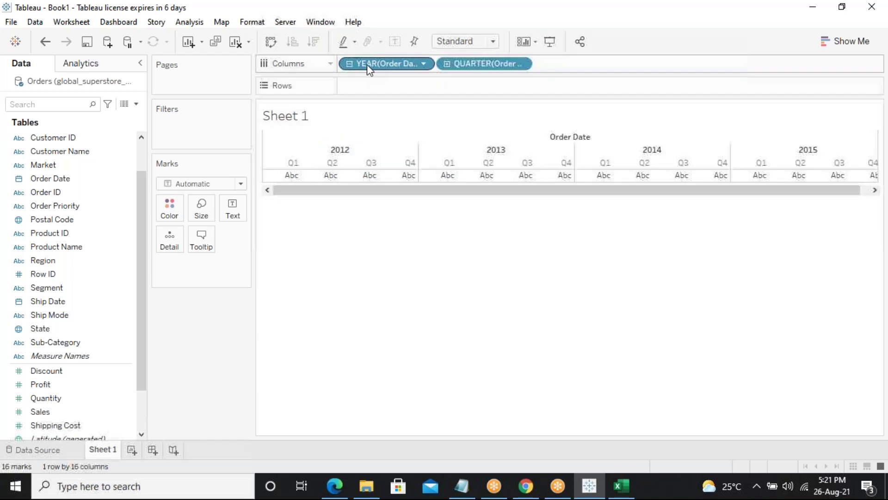
click(447, 64)
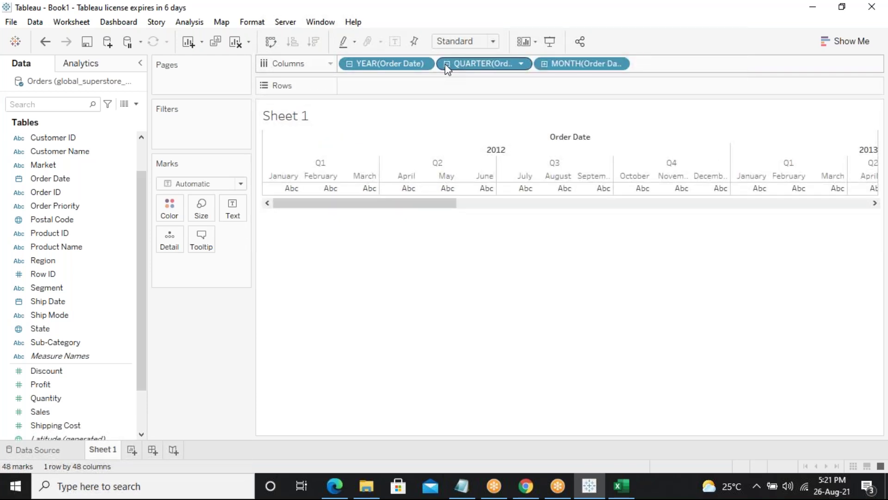
click(447, 65)
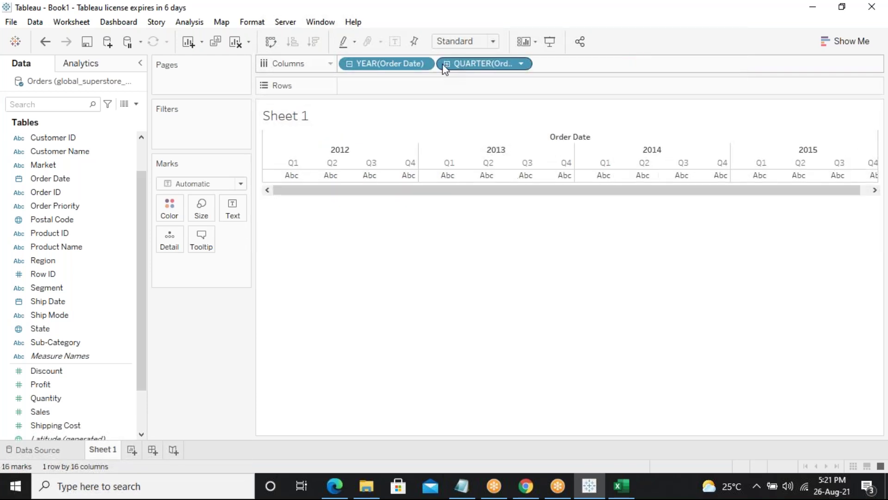
click(350, 64)
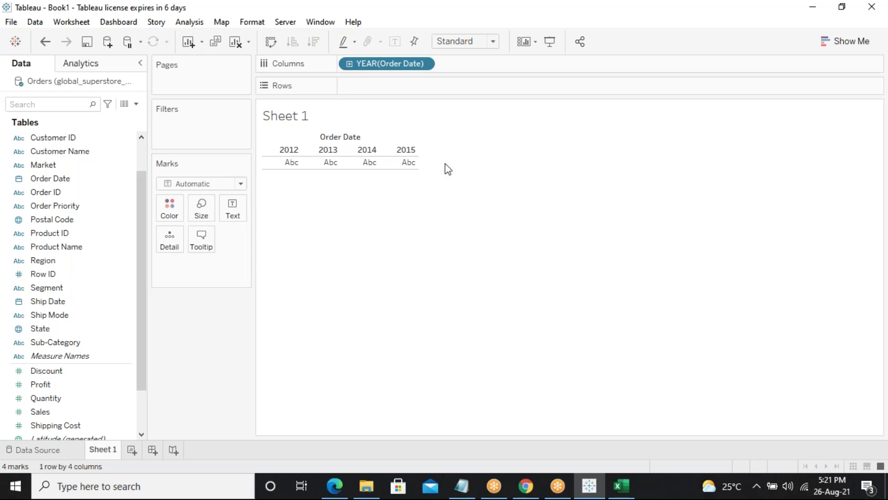
click(238, 46)
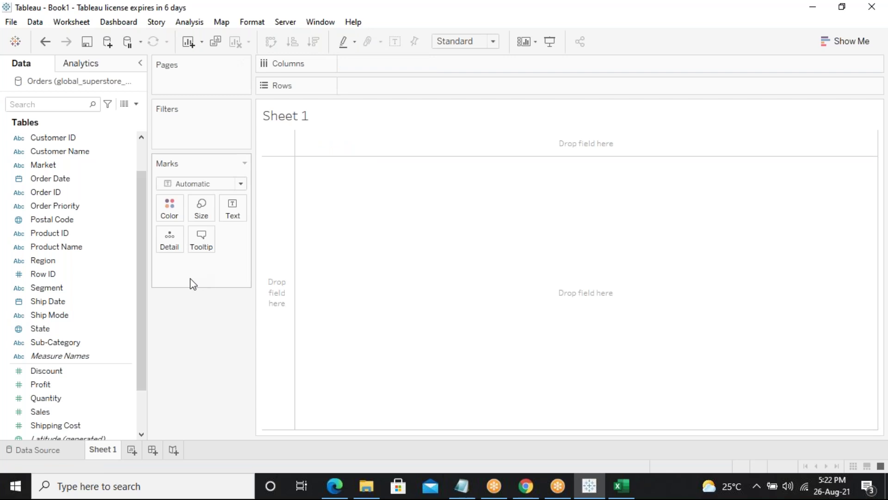
Place the Category dimension on Columns, leaving its field name unedited.
drag(141, 254, 140, 179)
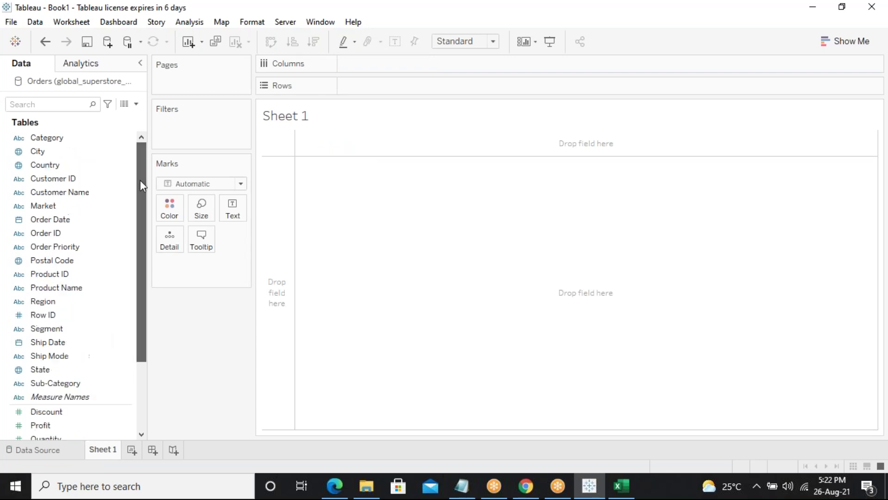
click(54, 138)
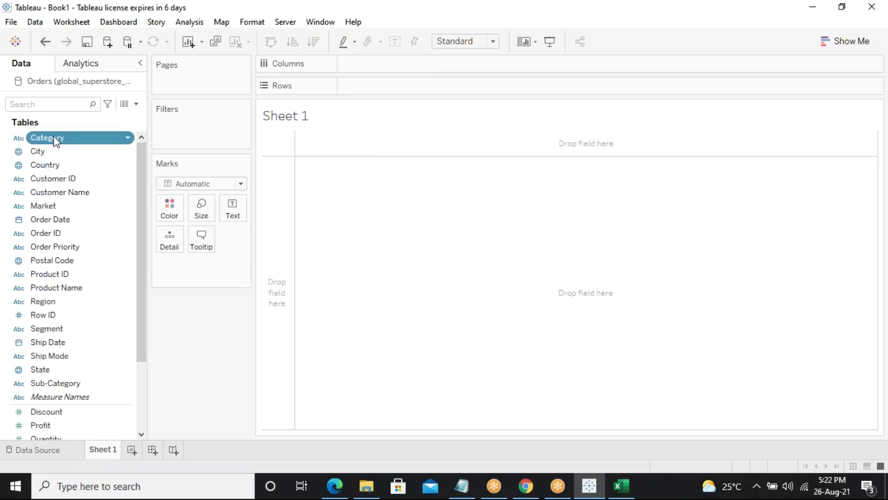
click(54, 138)
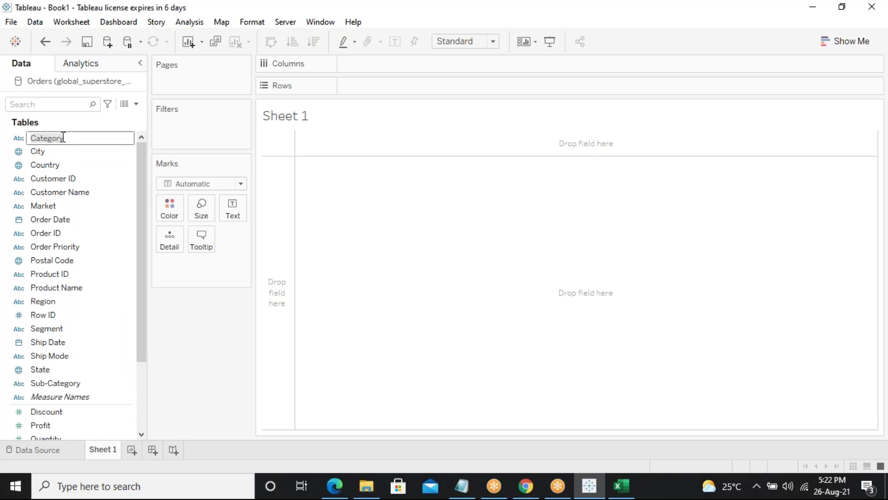
click(206, 360)
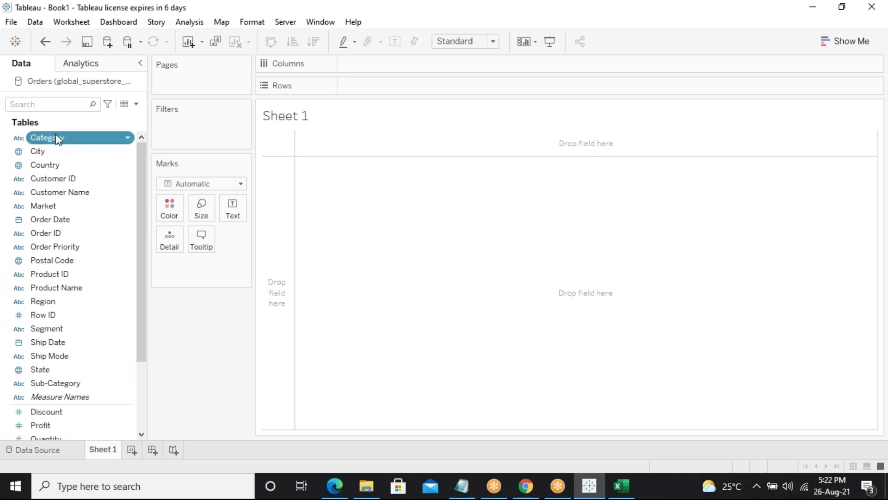
drag(56, 138, 408, 65)
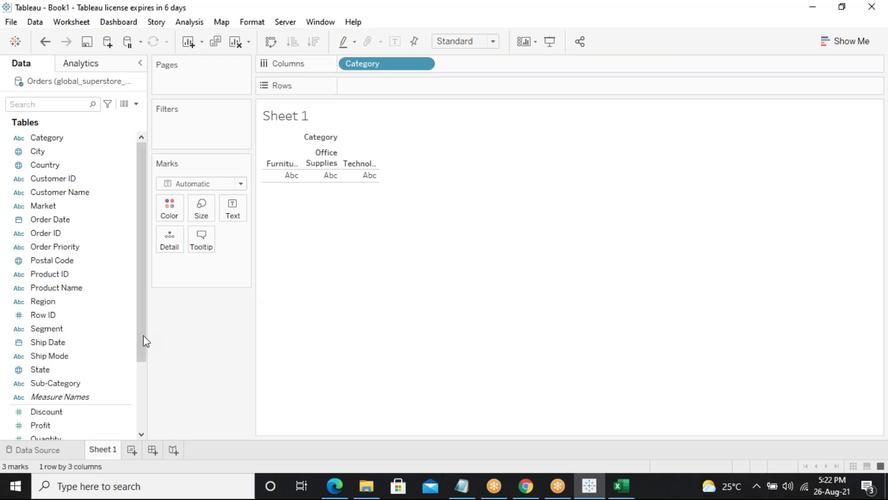
Add the Sales measure to Rows as a sum to chart sales by category.
drag(140, 336, 135, 390)
scroll(135, 391, down, 2)
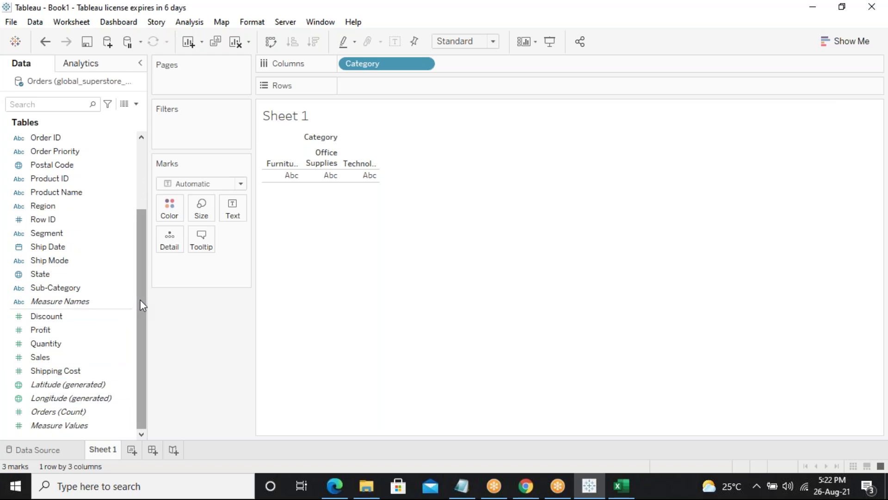
click(72, 360)
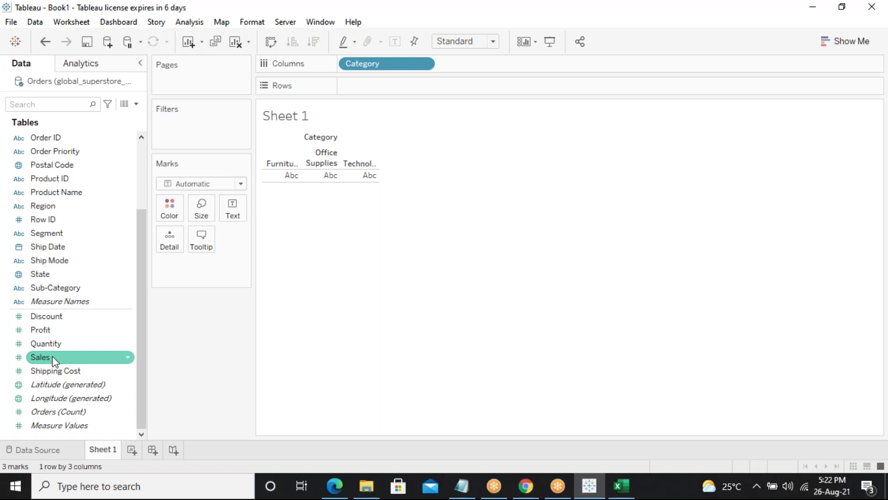
drag(52, 356, 401, 88)
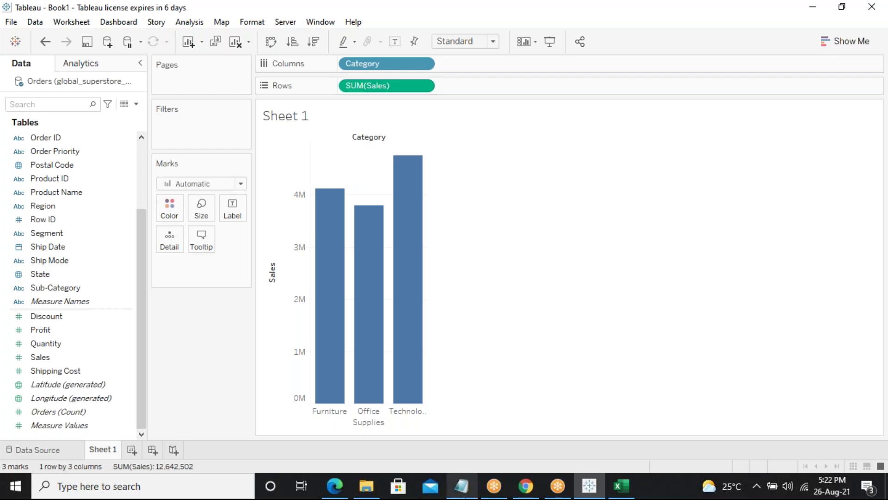
Switch to Notepad and write "measure - aggregate functions (green) continiour" below the Dimensions line, separated by a blank line.
click(462, 486)
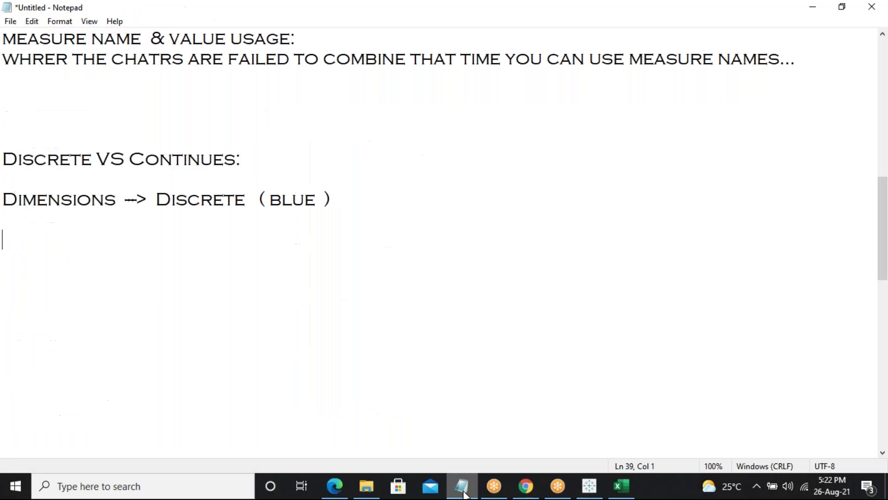
click(386, 187)
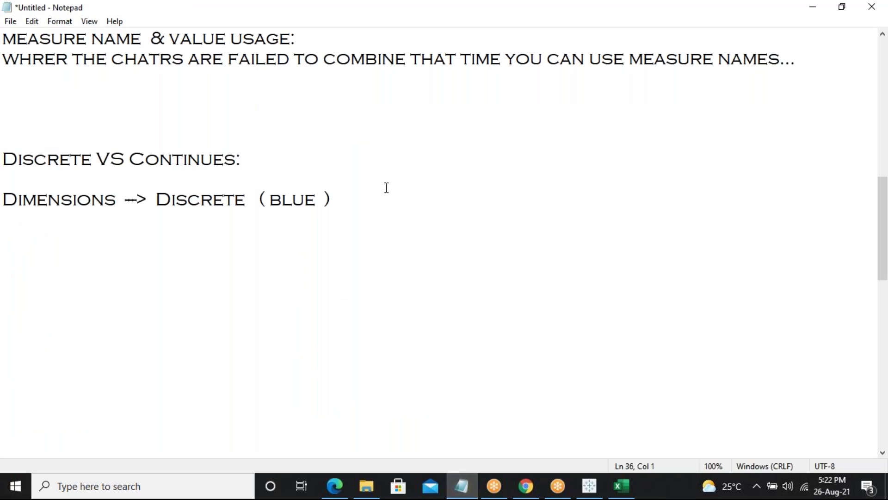
click(379, 190)
key(Return)
key(Return)
text(measure  - )
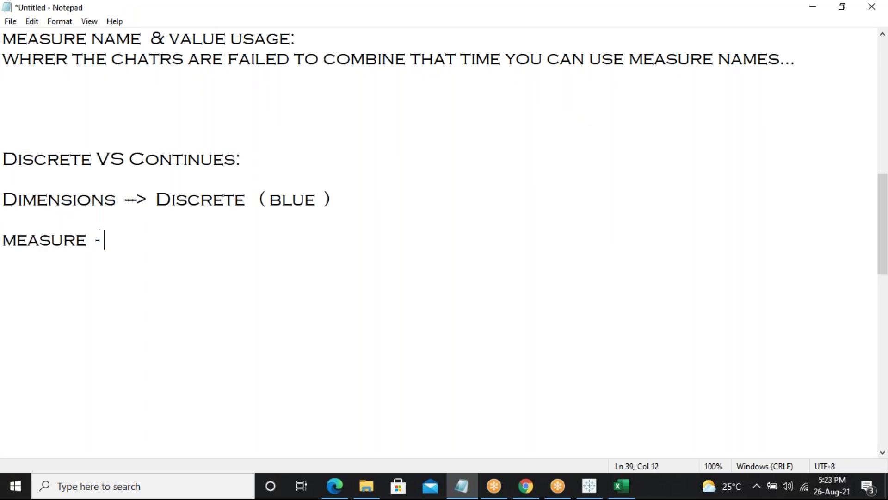
text(aggregate )
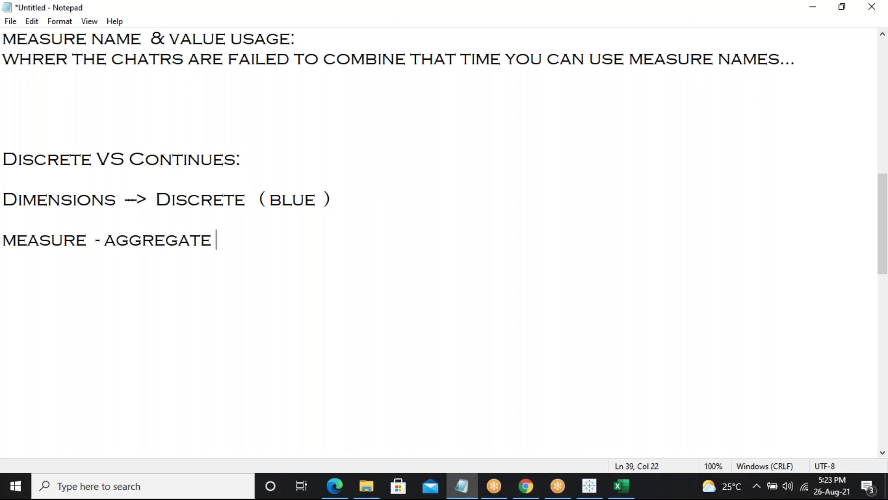
text(functions)
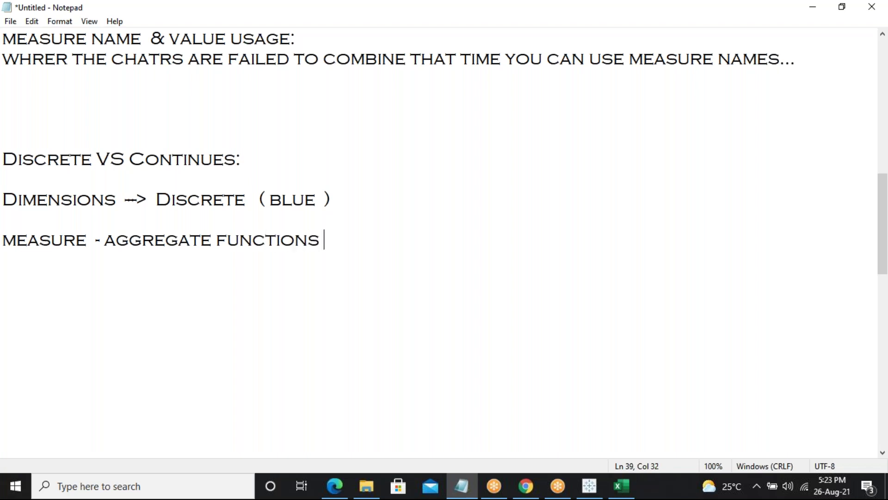
text(  (green))
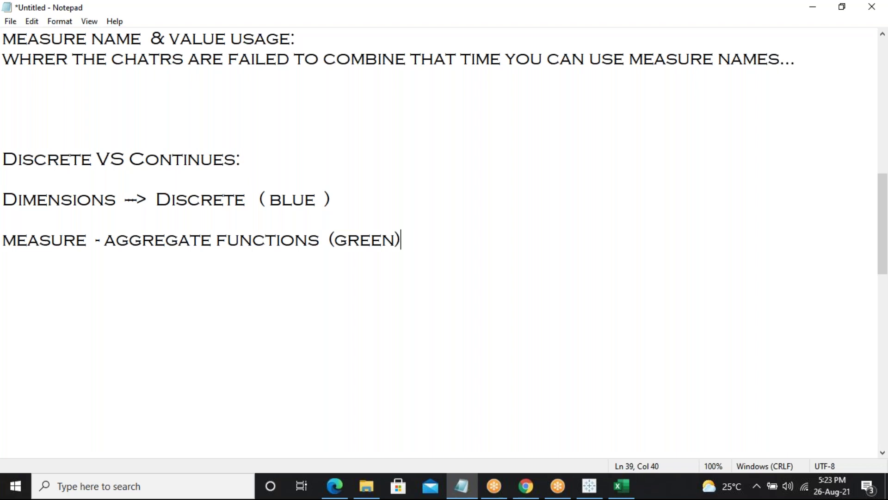
text(   contin)
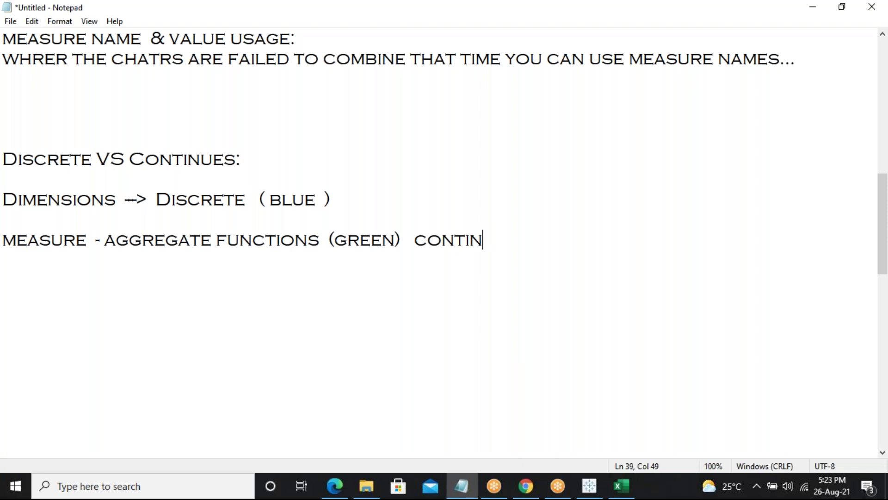
text(iour)
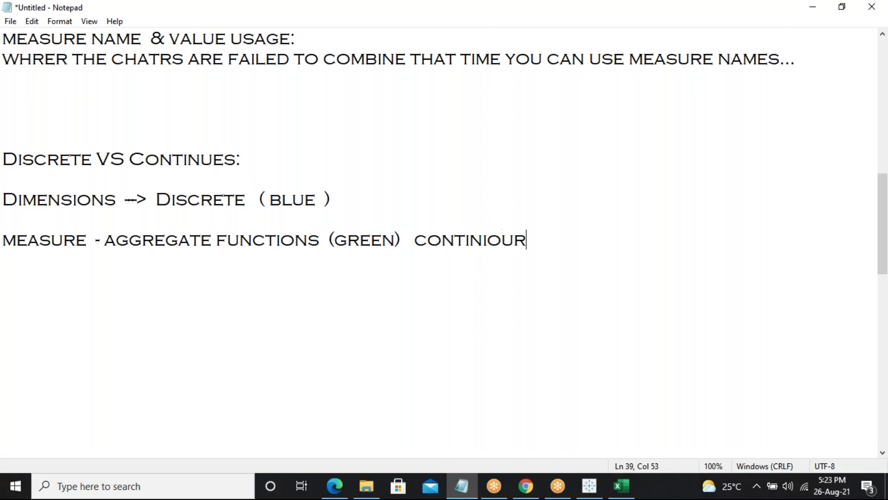
Correct the last word of the measure line to "continues" and select the words about aggregate functions.
text(e)
key(BackSpace)
key(BackSpace)
key(BackSpace)
key(BackSpace)
text(ues)
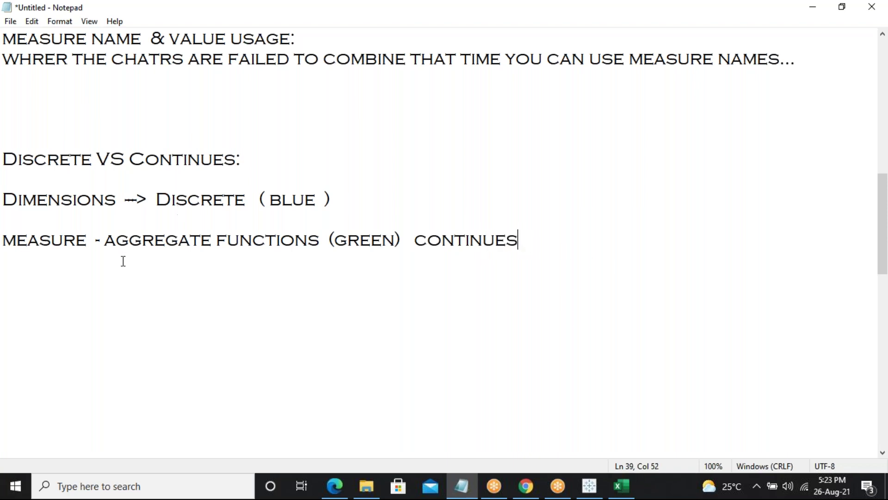
drag(116, 241, 294, 241)
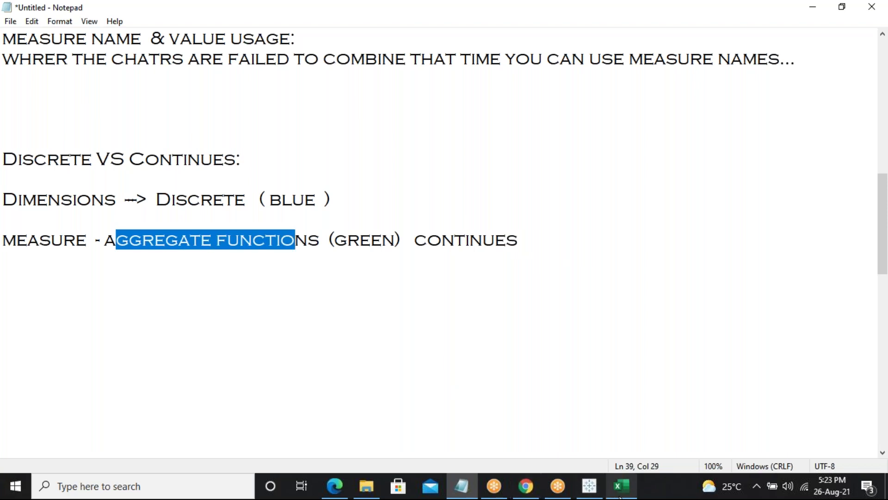
Switch to Tableau and try Quantity beside Sales on Rows, then remove it from the shelf.
click(589, 486)
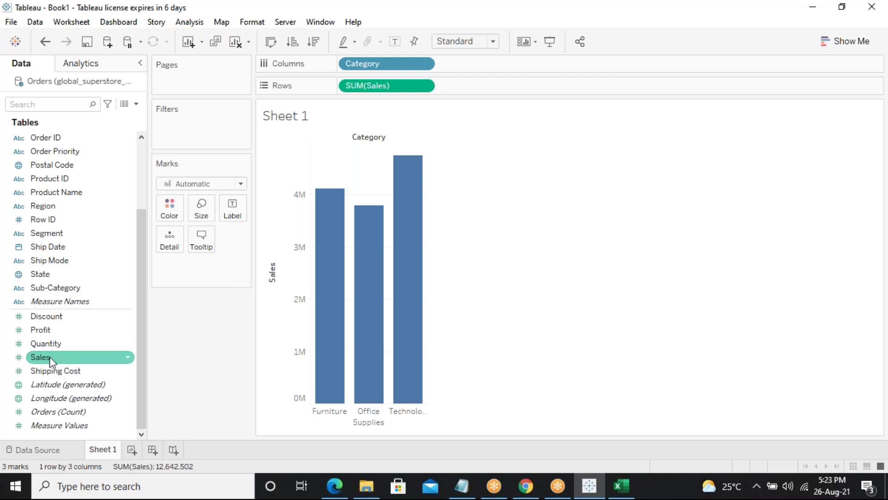
drag(54, 344, 444, 85)
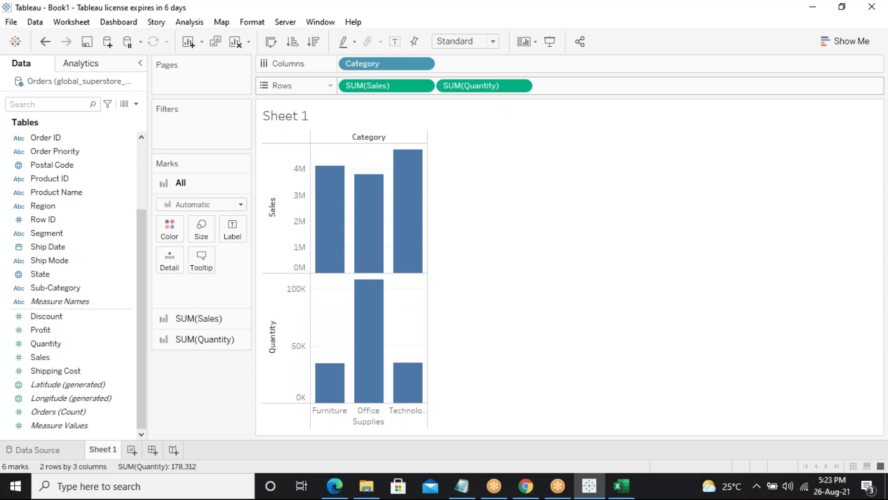
drag(463, 85, 102, 356)
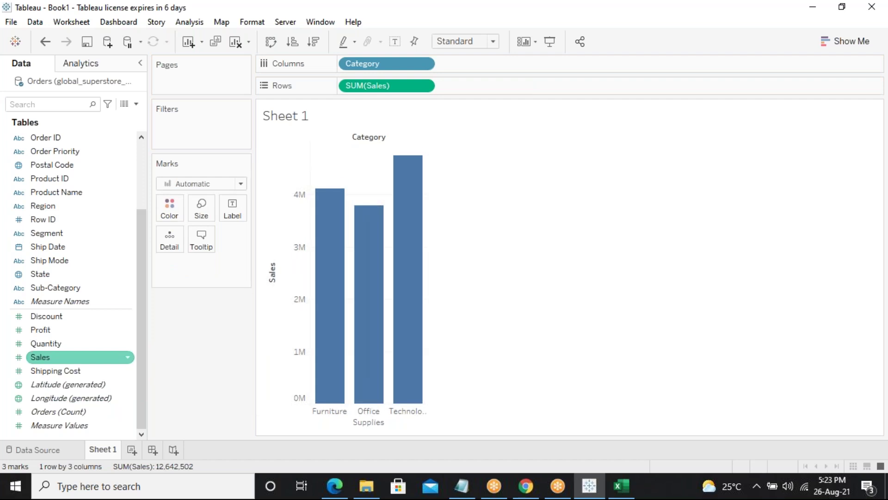
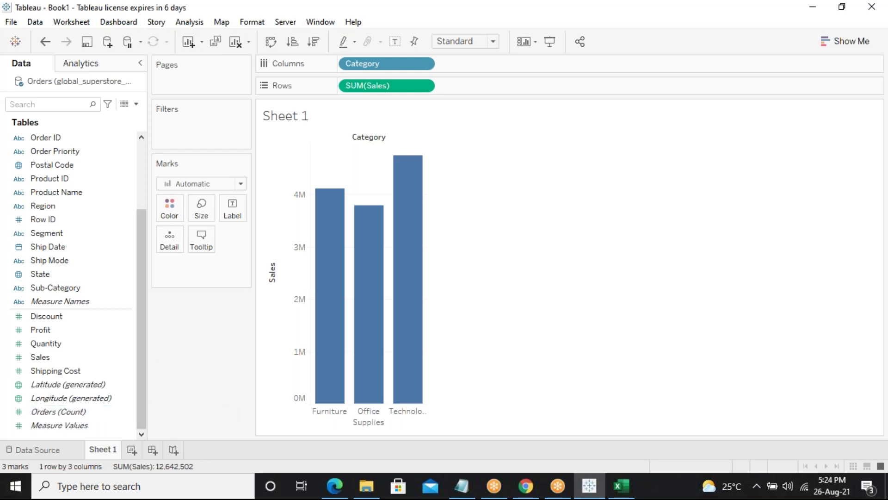
Clear Sheet 1 and place the Sales measure on Columns.
click(235, 42)
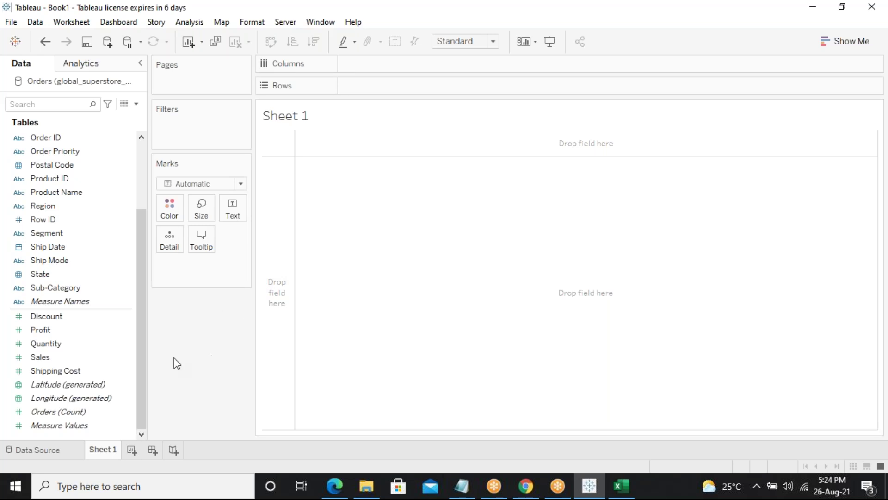
drag(142, 313, 150, 265)
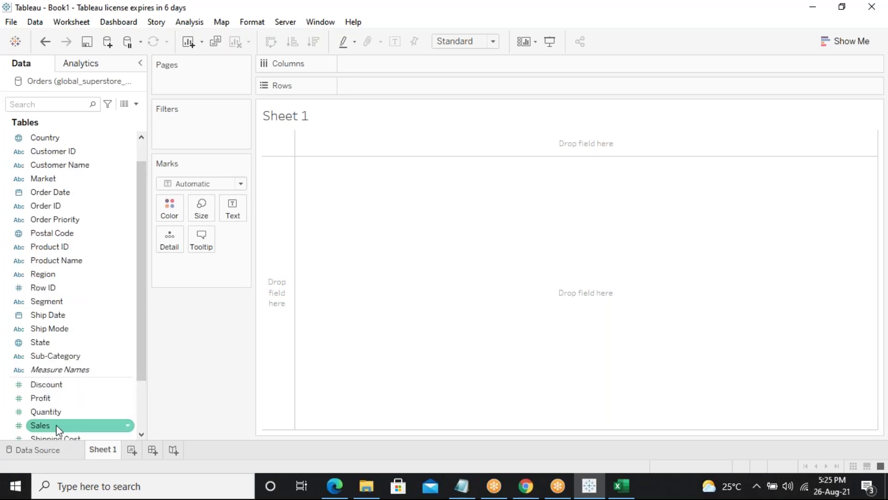
click(56, 425)
mouse_move(373, 192)
mouse_down()
mouse_move(446, 71)
mouse_move(361, 63)
mouse_up()
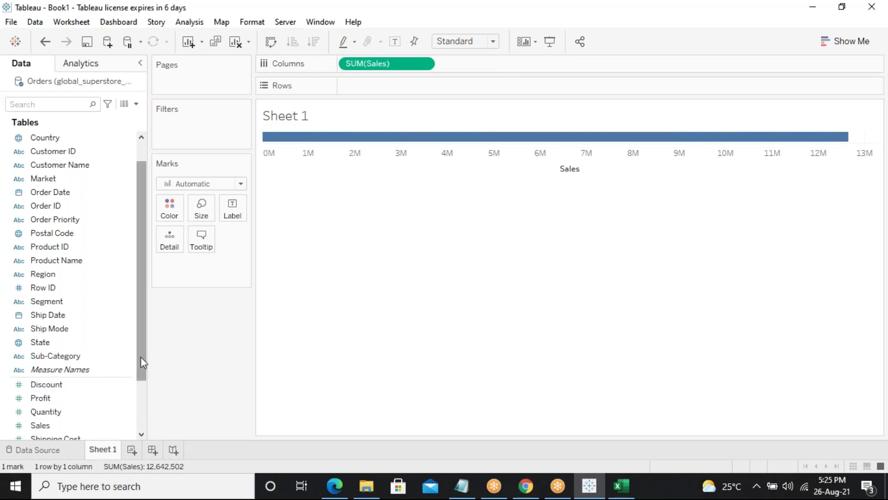
Add Sub-Category to Rows and sort the bars in descending order of Sales.
scroll(140, 357, down, 2)
scroll(138, 333, up, 3)
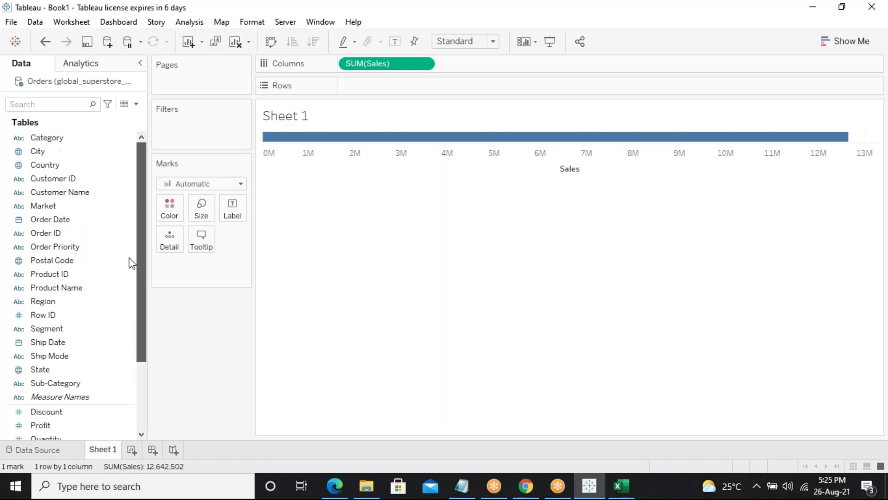
drag(45, 386, 379, 89)
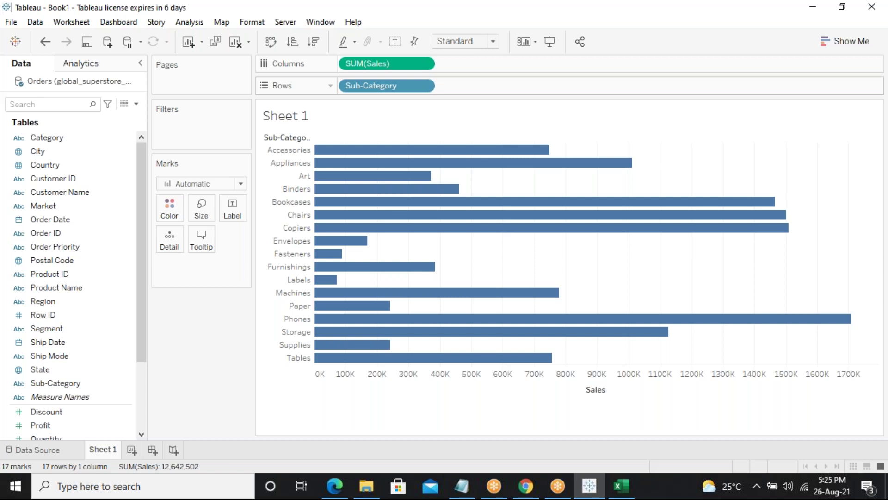
click(314, 41)
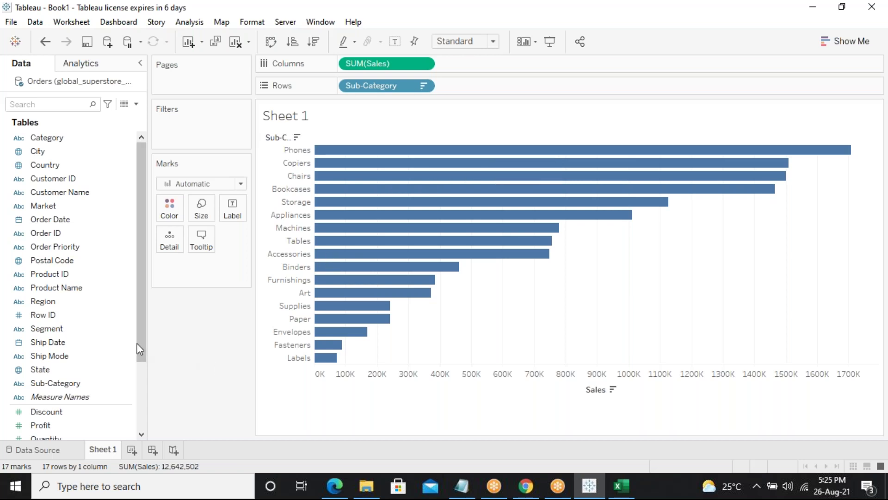
Color the sub-category bars on Sheet 1 by the Sales measure.
drag(140, 341, 140, 399)
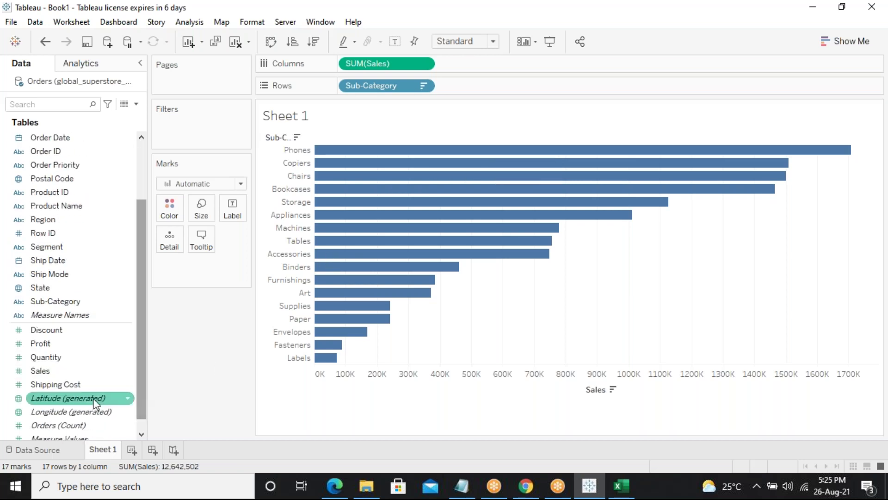
click(74, 368)
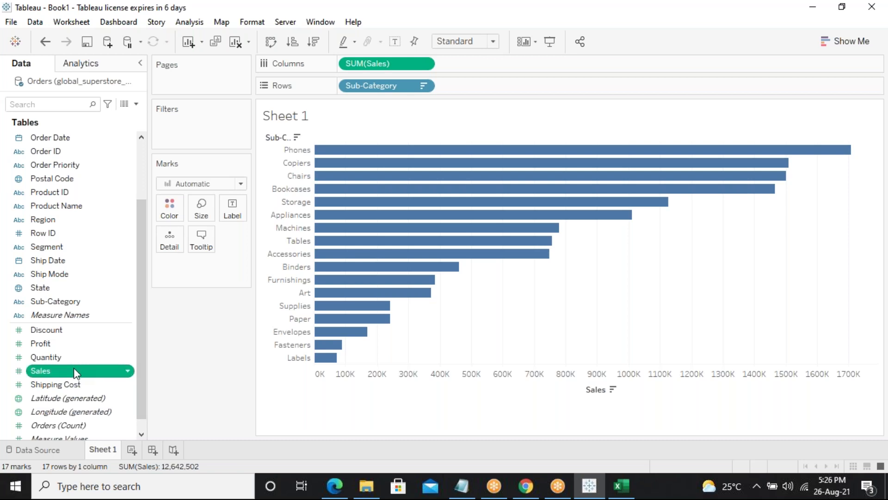
drag(86, 355, 170, 207)
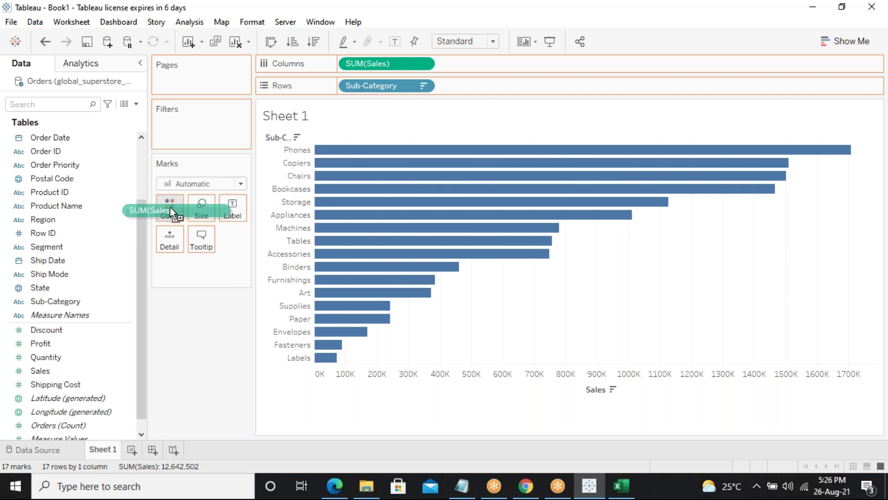
drag(170, 207, 170, 207)
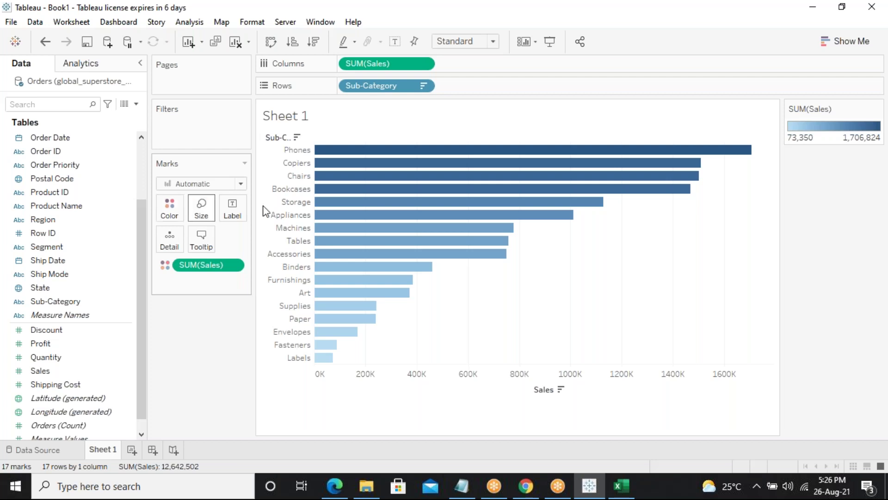
mouse_move(414, 242)
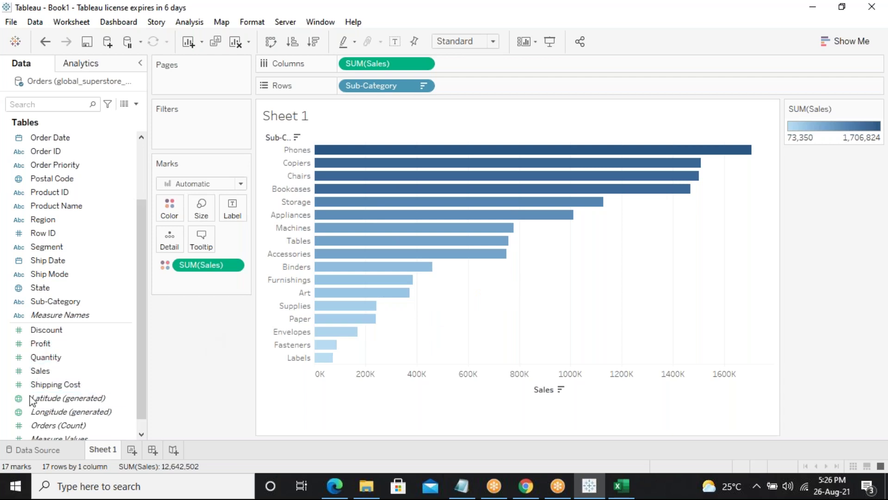
mouse_move(45, 393)
mouse_move(519, 170)
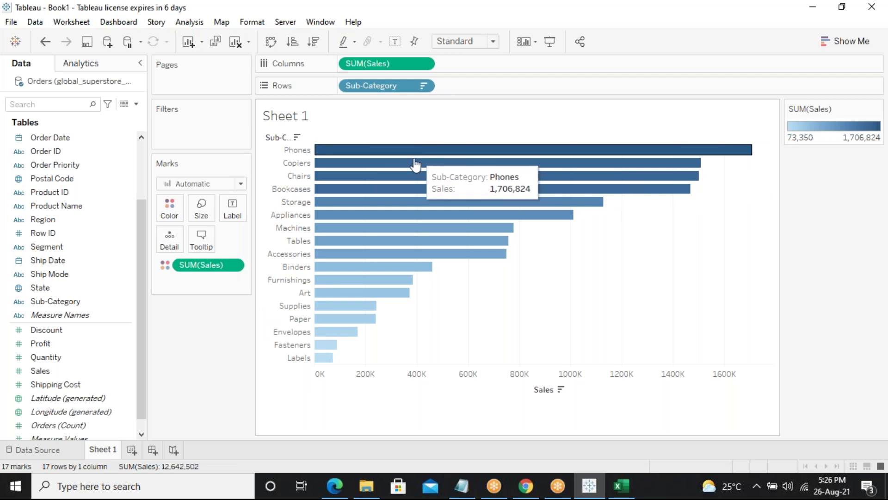
mouse_move(431, 151)
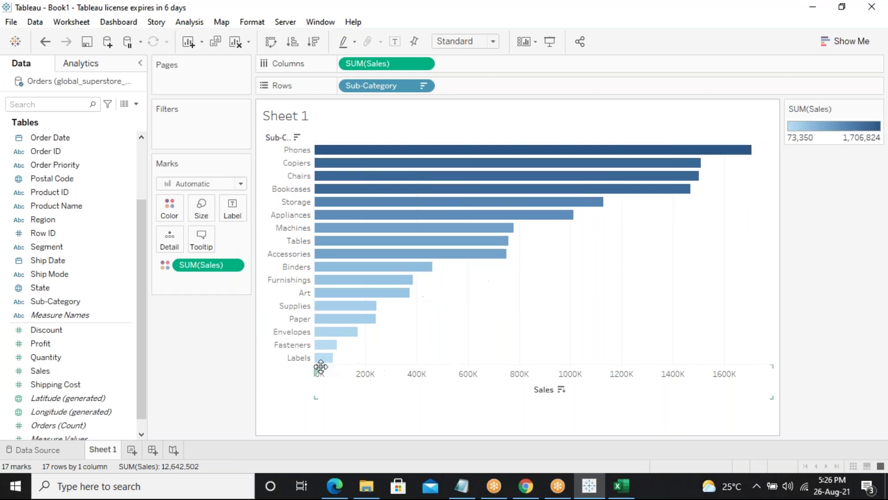
mouse_move(364, 252)
Build a bar chart on a new worksheet with Sales on Columns and Sub-Category on Rows, sorted descending.
click(132, 450)
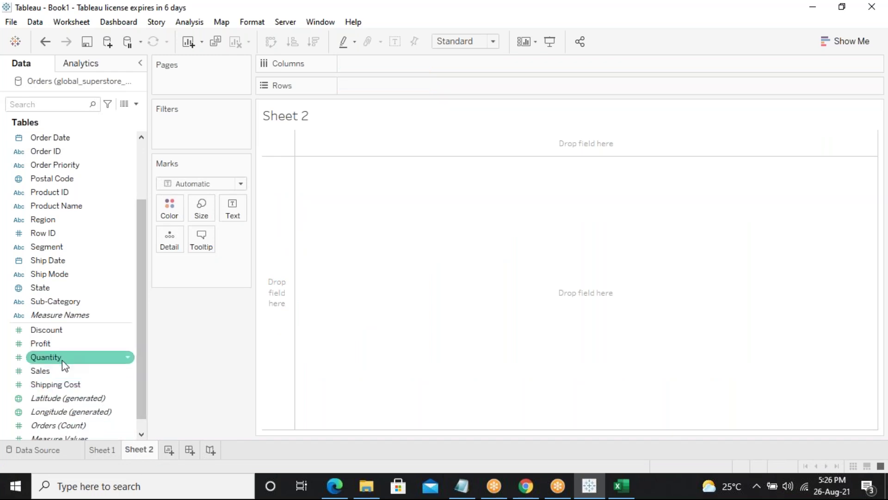
drag(60, 371, 412, 67)
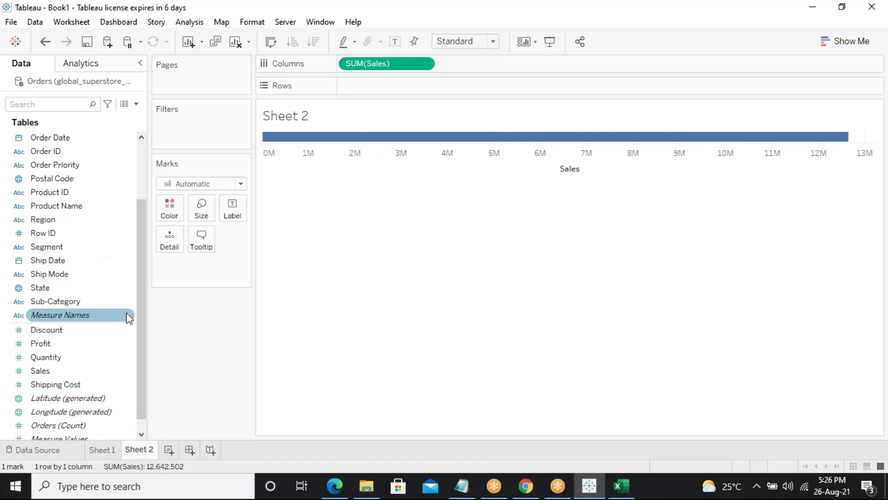
drag(72, 304, 409, 87)
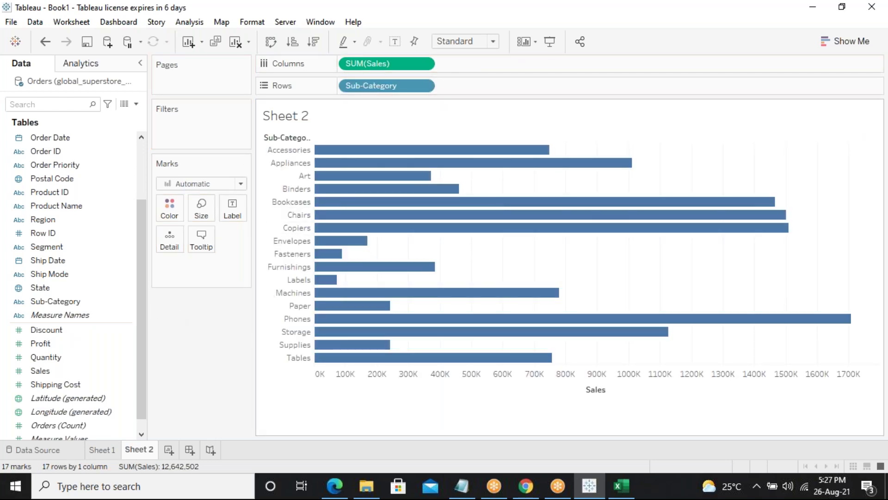
click(313, 42)
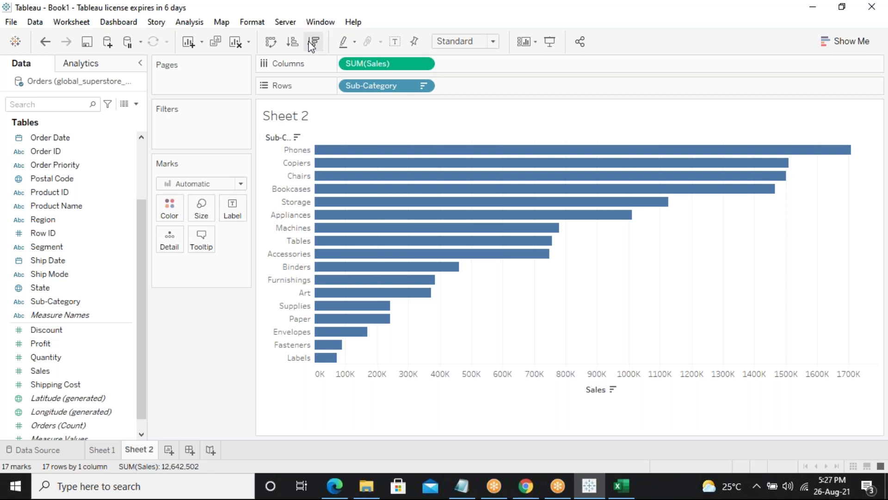
Color the bars on Sheet 2 by the Category dimension.
drag(140, 226, 142, 179)
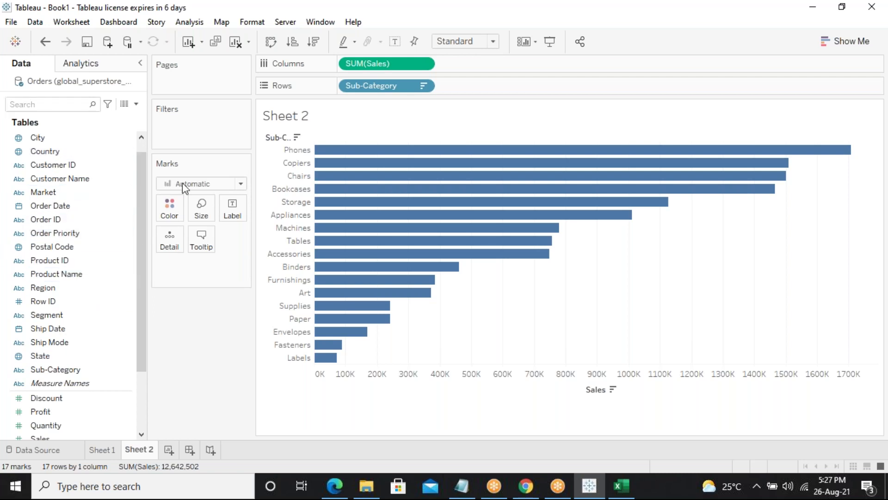
scroll(141, 144, up, 1)
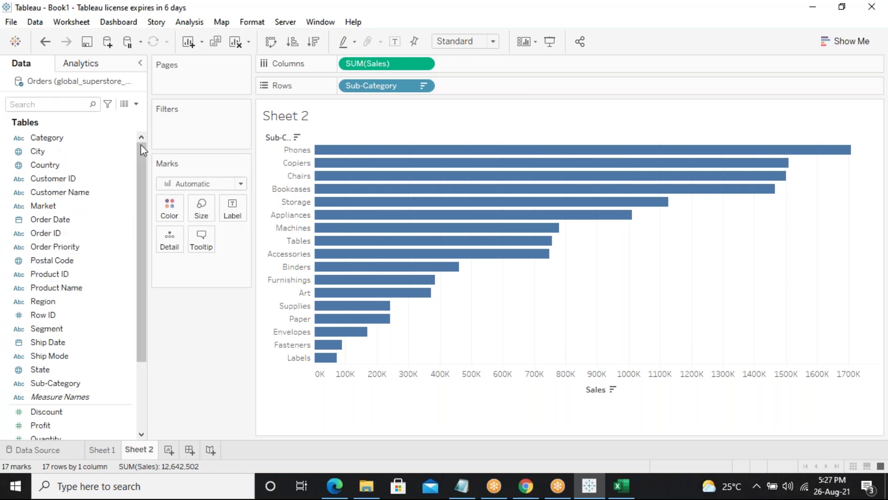
click(74, 142)
click(75, 145)
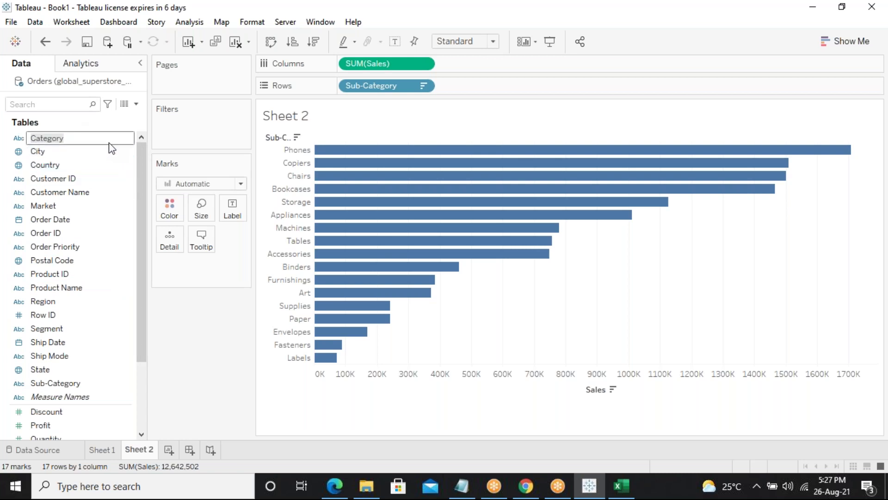
click(190, 116)
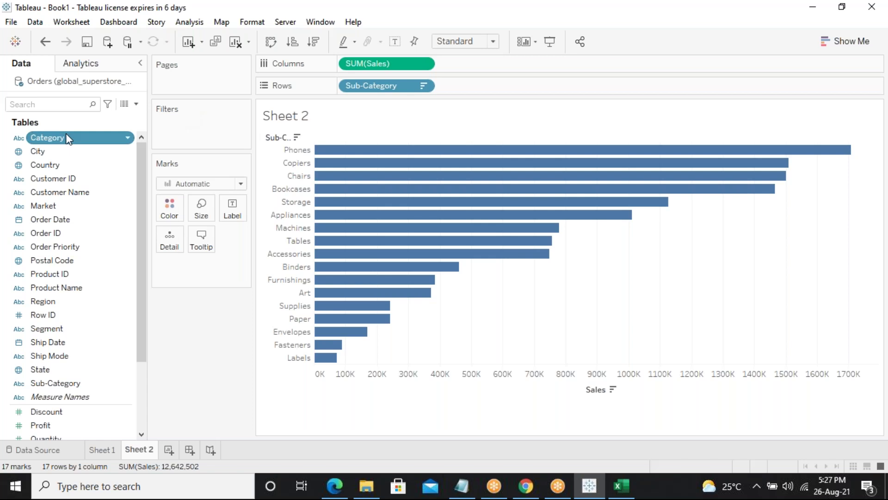
drag(69, 139, 166, 196)
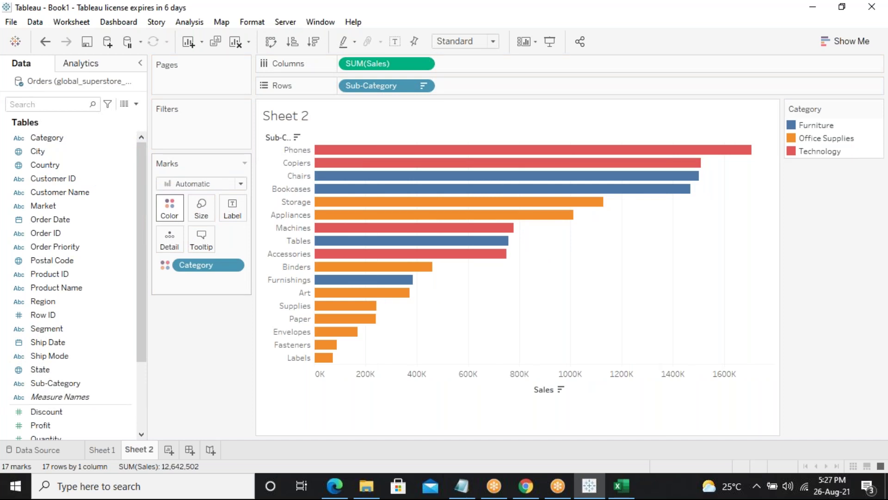
Compare the bar colors by Sales on Sheet 1 with those by Category on Sheet 2.
click(103, 452)
click(136, 455)
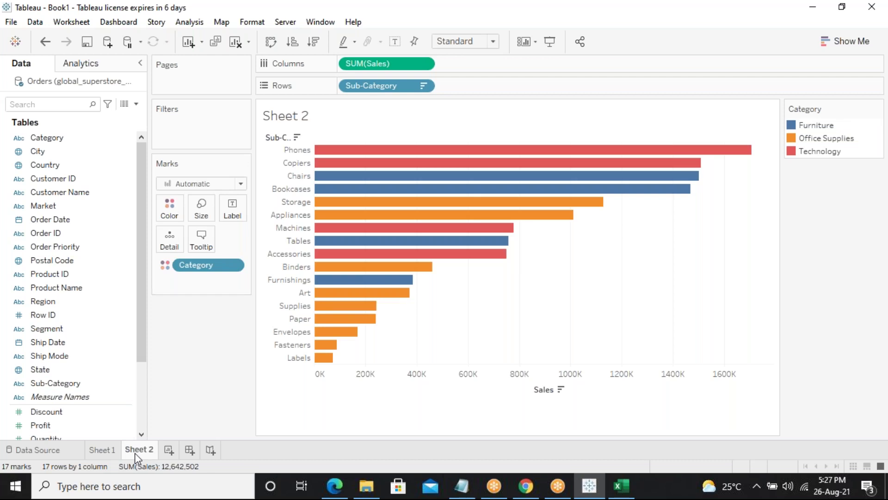
click(111, 453)
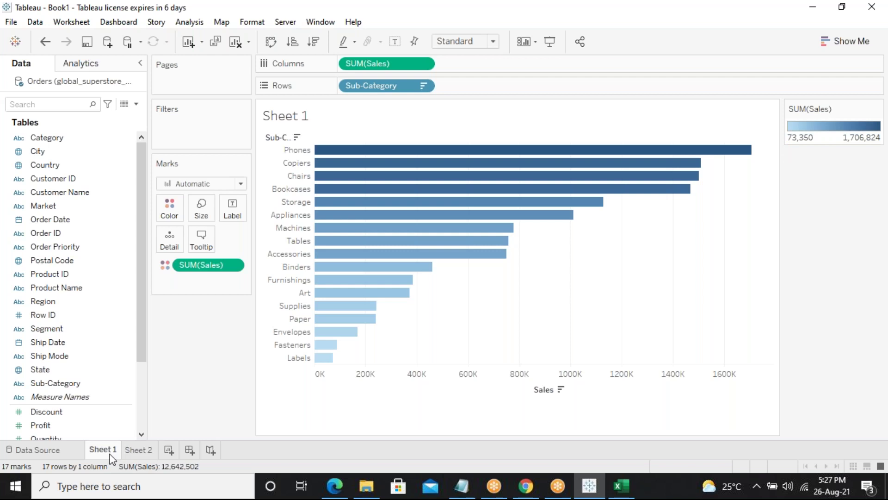
click(139, 451)
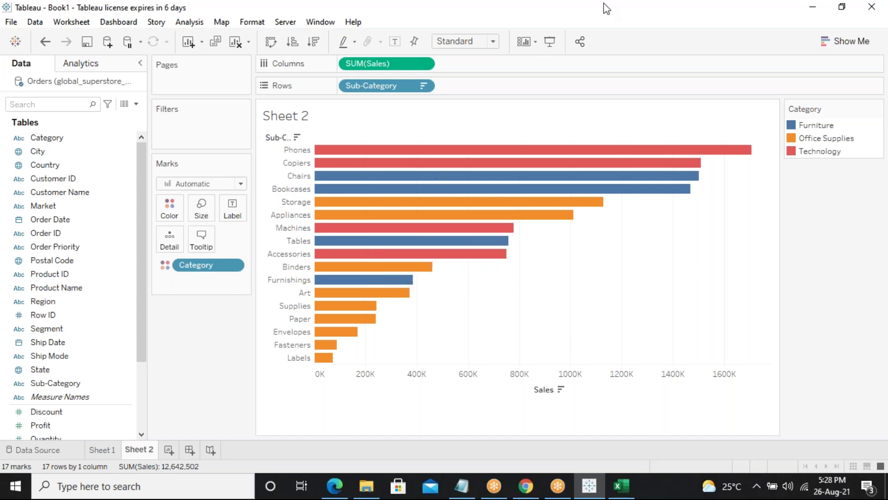
click(621, 17)
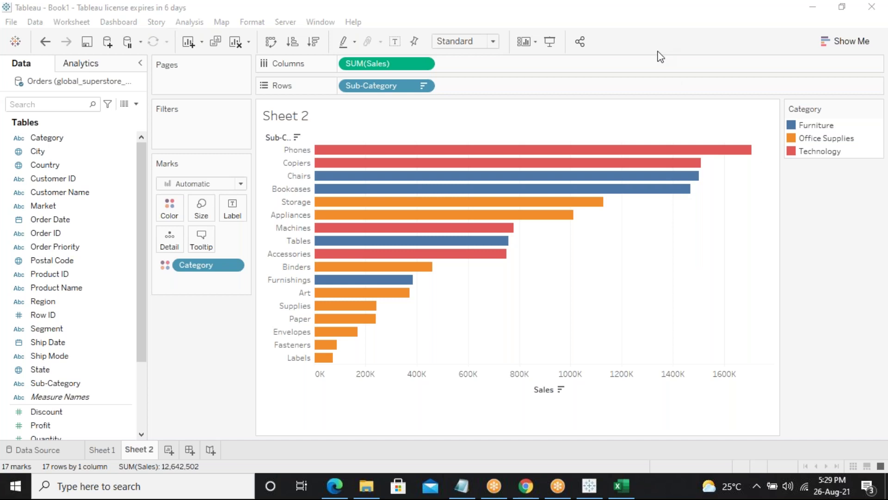
On Sheet 1, remove Sales from the bar coloring and apply it again.
click(101, 450)
scroll(140, 370, down, 3)
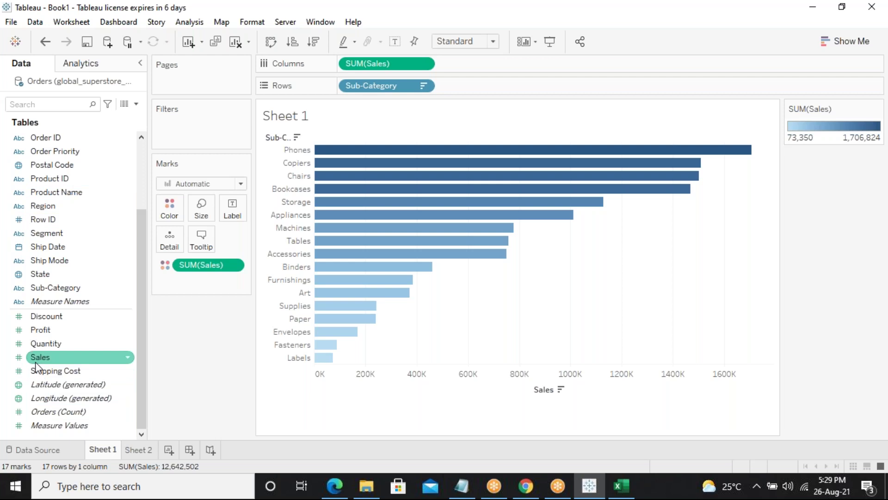
drag(200, 267, 196, 409)
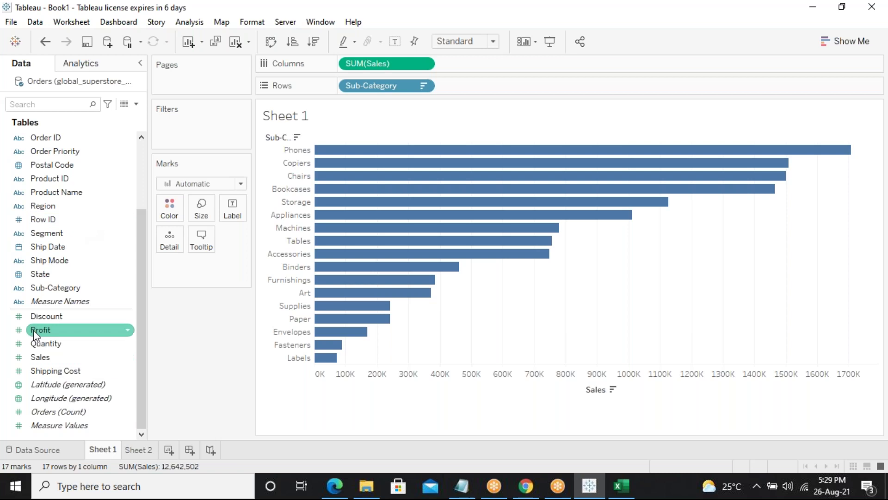
mouse_move(36, 359)
mouse_down()
mouse_move(104, 362)
mouse_move(143, 218)
mouse_move(172, 204)
mouse_up()
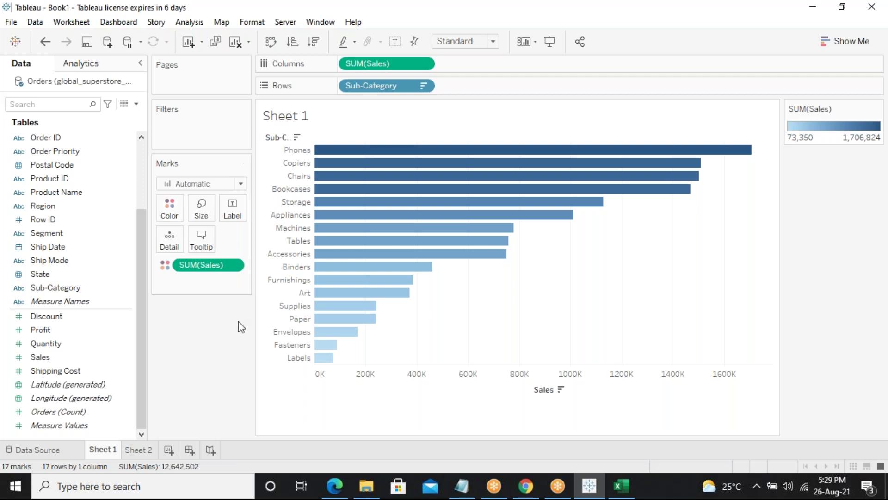
On Sheet 2, remove Category from the bar coloring and color the bars by the Market dimension instead.
click(139, 449)
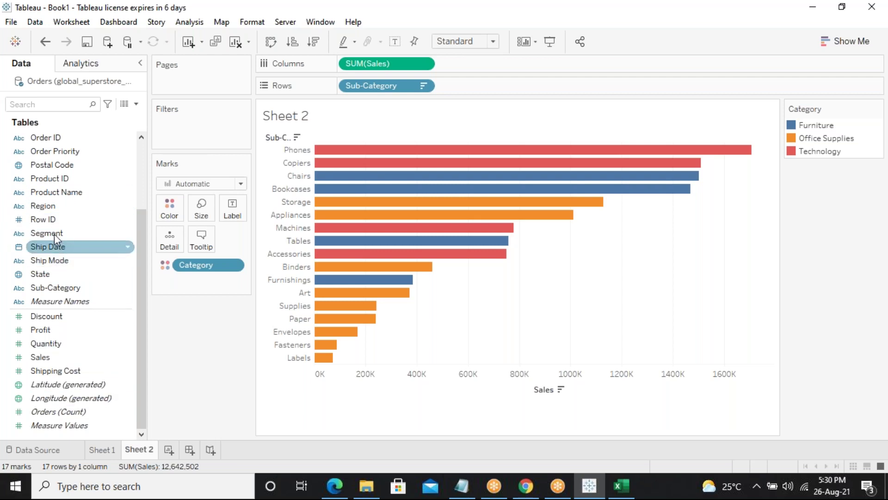
drag(183, 268, 185, 402)
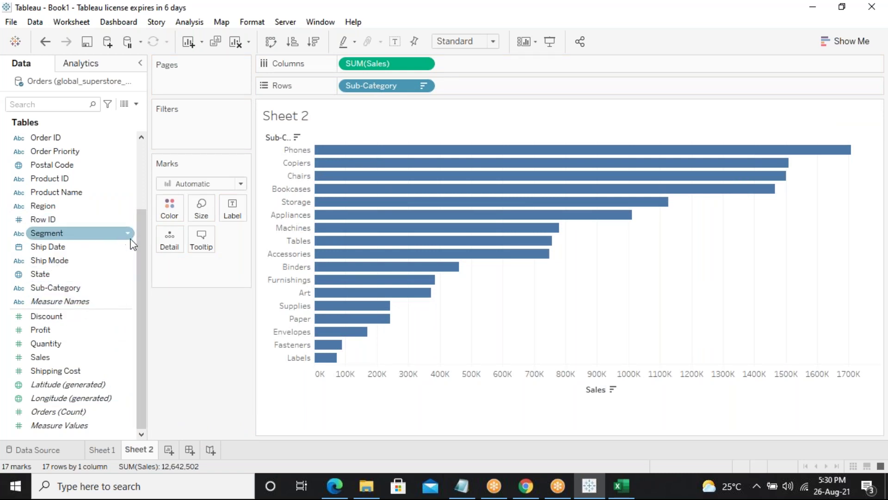
drag(138, 252, 140, 193)
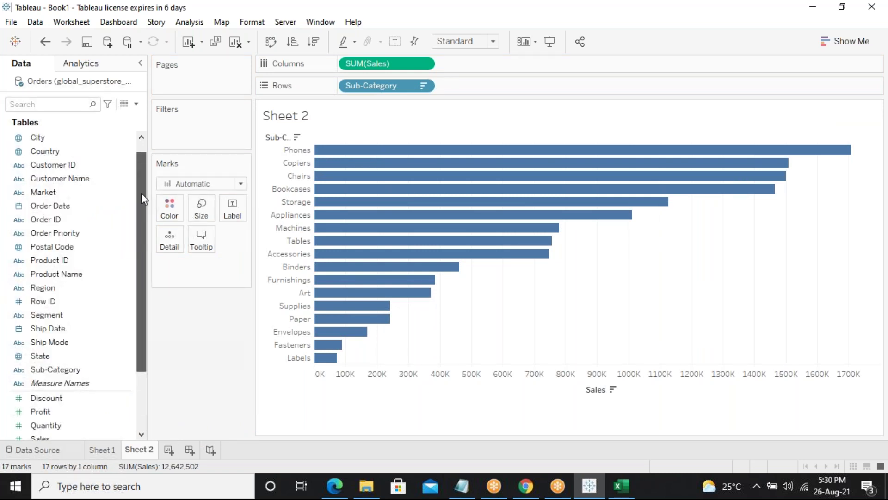
click(86, 192)
drag(84, 193, 170, 207)
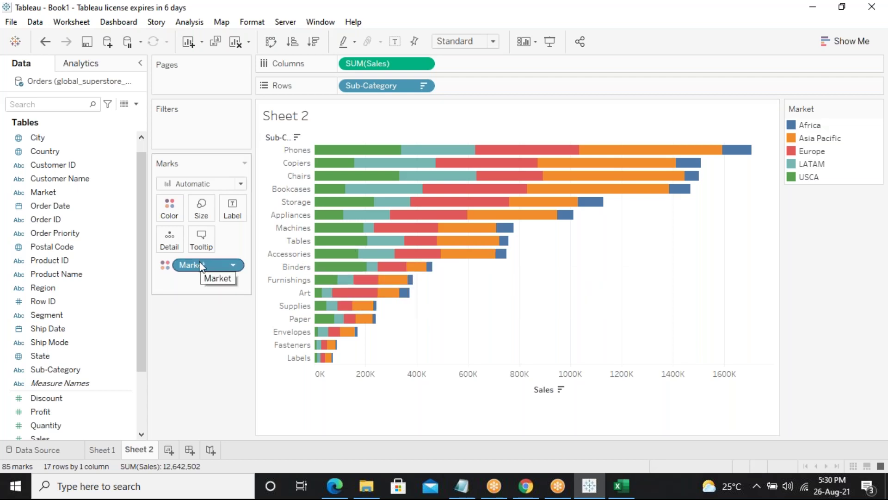
On Sheet 2, remove Market from the bar coloring and apply it again.
drag(200, 266, 184, 391)
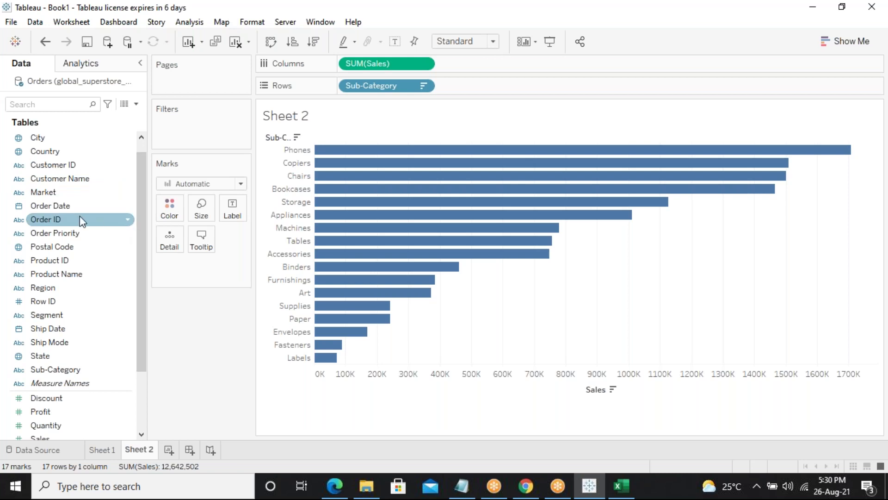
click(62, 195)
drag(64, 197, 172, 214)
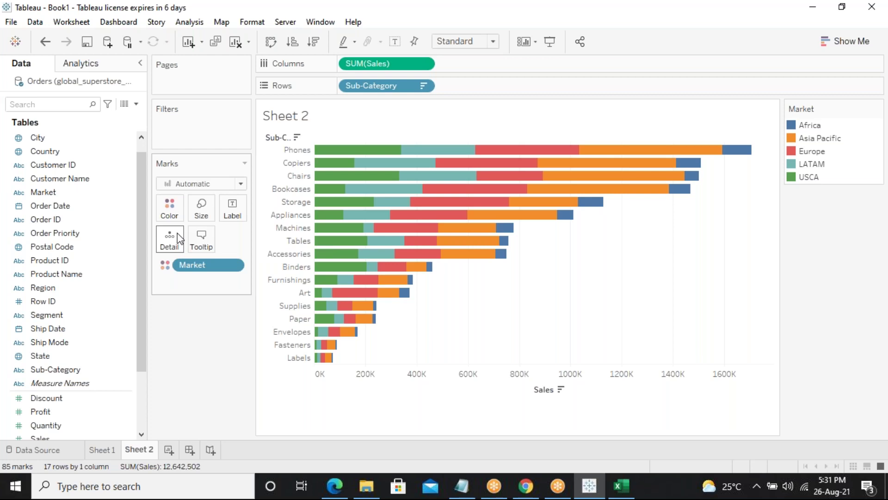
Compare the bars colored by Sales on Sheet 1 with those colored by Market on Sheet 2.
click(99, 453)
click(141, 453)
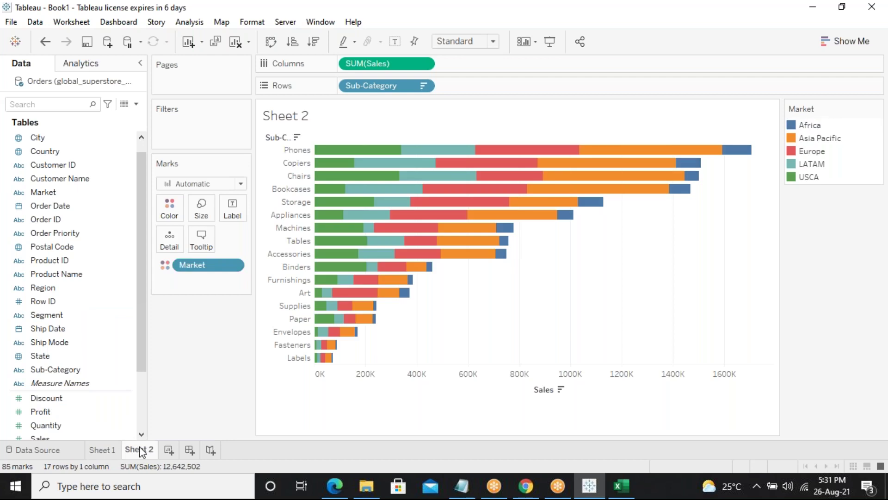
click(106, 452)
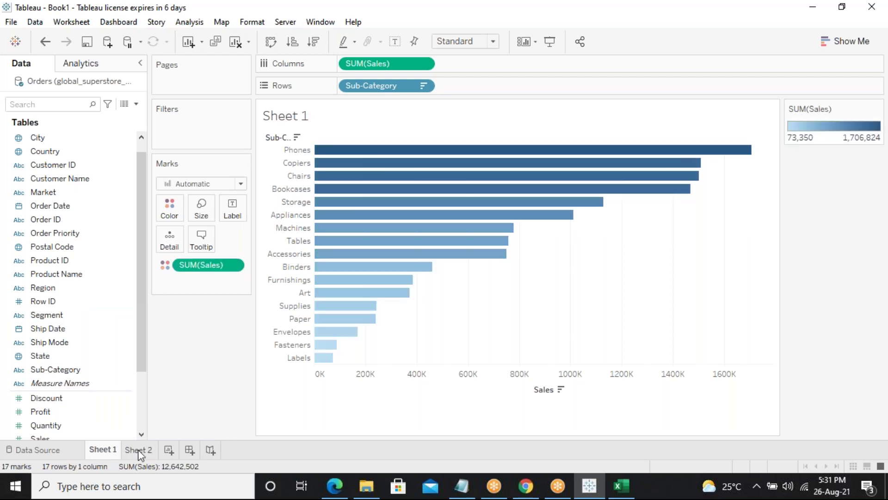
mouse_move(139, 455)
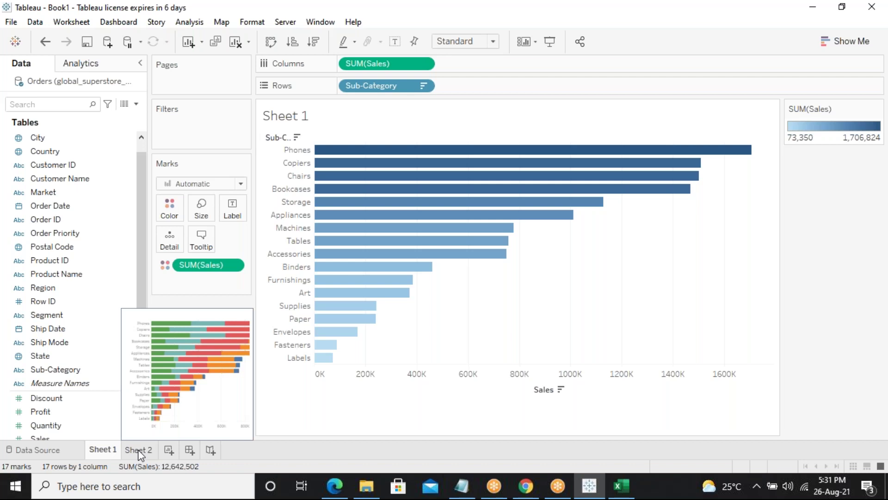
Rename Sheet 2 as "discrete chart".
click(140, 455)
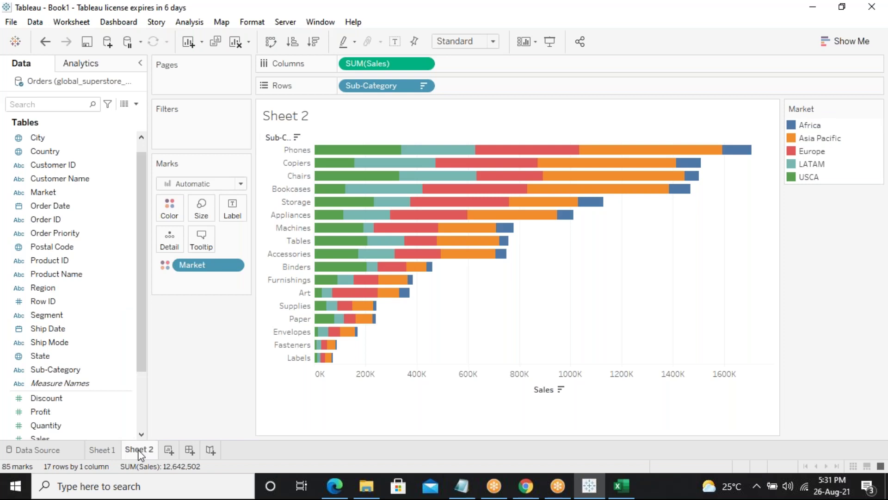
right_click(140, 454)
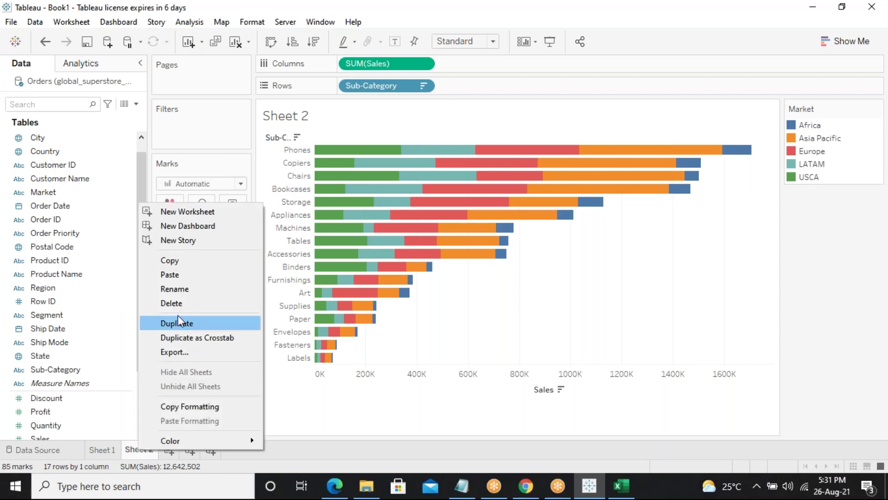
click(175, 291)
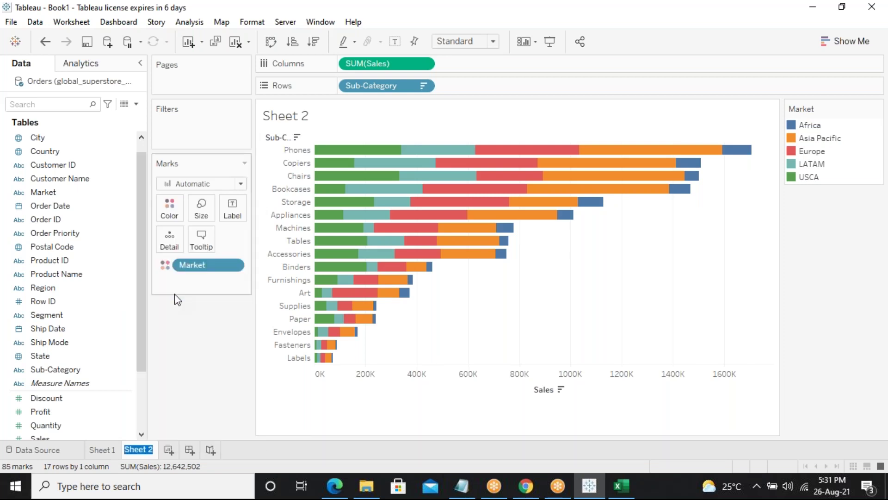
text(discrete)
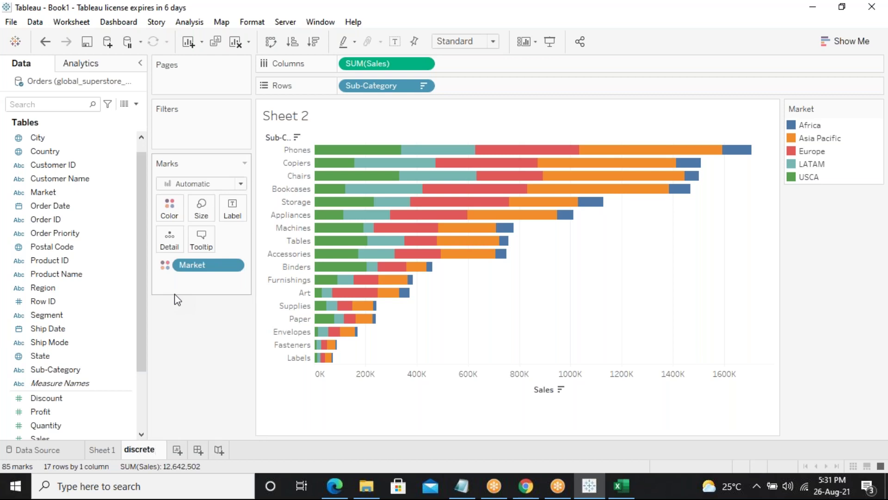
text( chart)
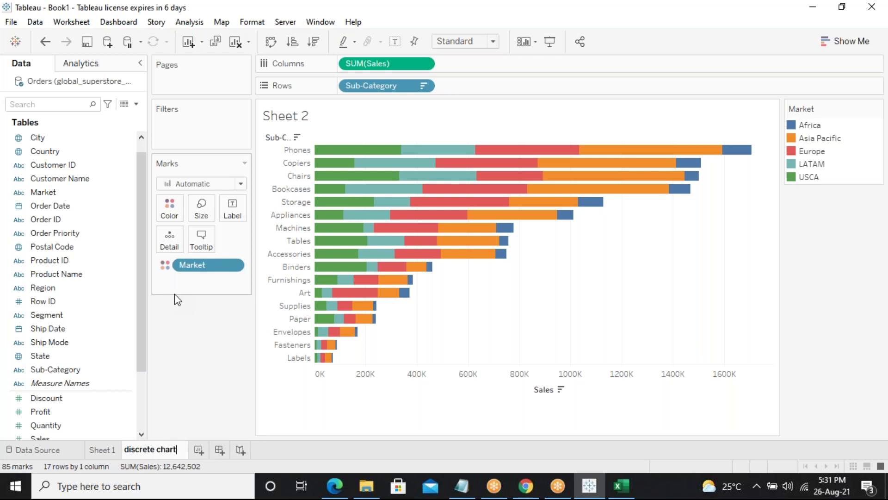
Rename Sheet 1 as "continiues chart".
click(97, 449)
right_click(97, 450)
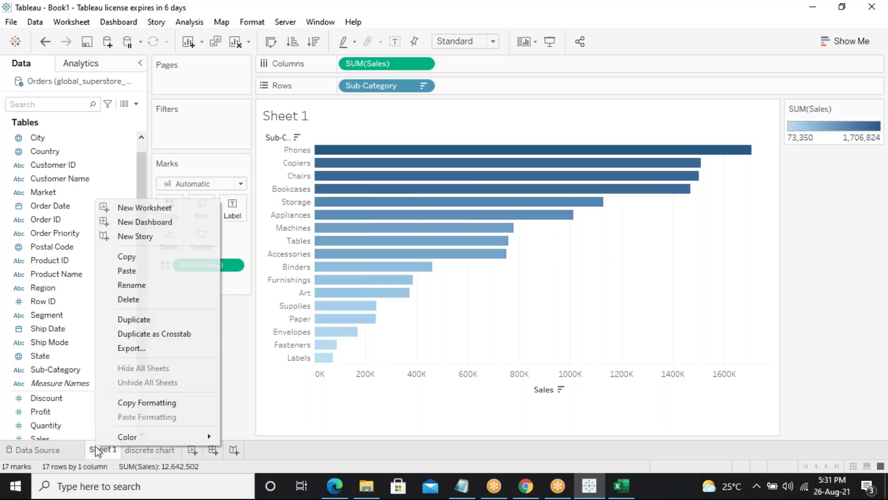
click(149, 289)
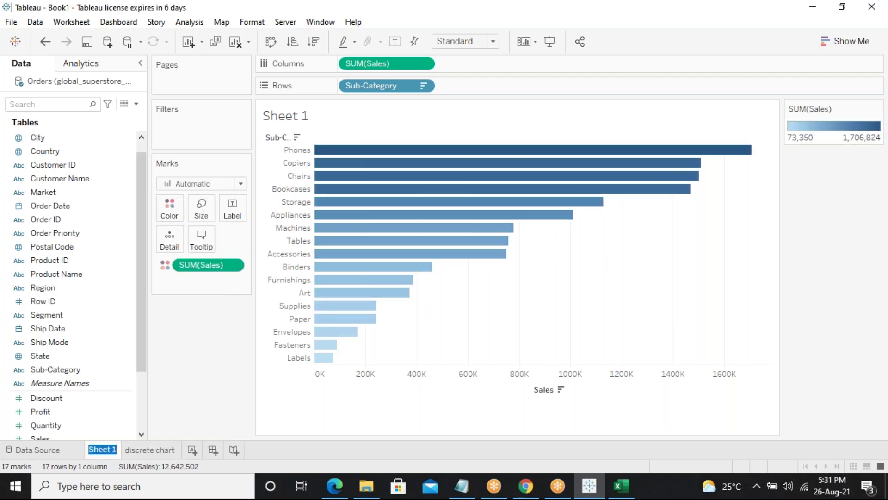
text(continiues chaart)
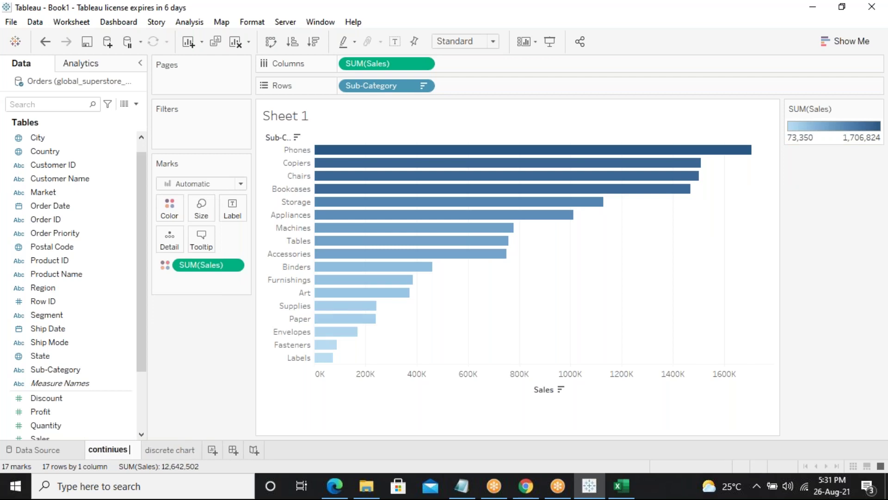
key(BackSpace)
key(BackSpace)
key(BackSpace)
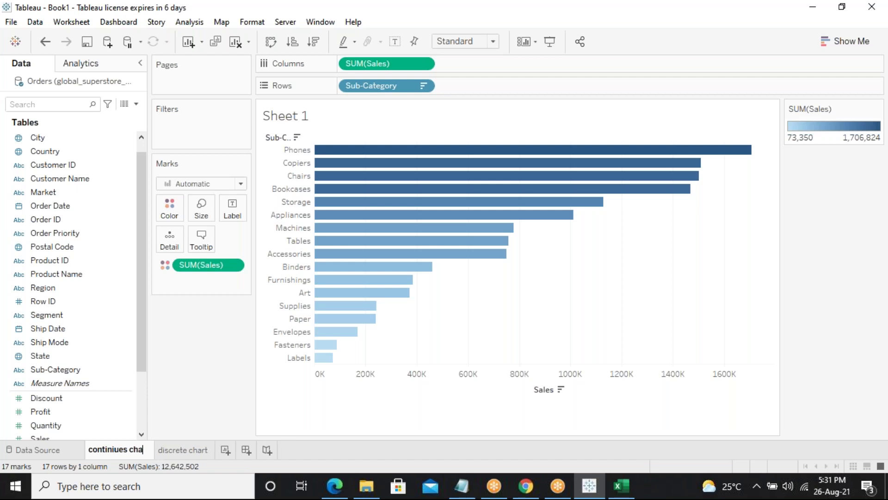
text(t)
key(BackSpace)
text(rt)
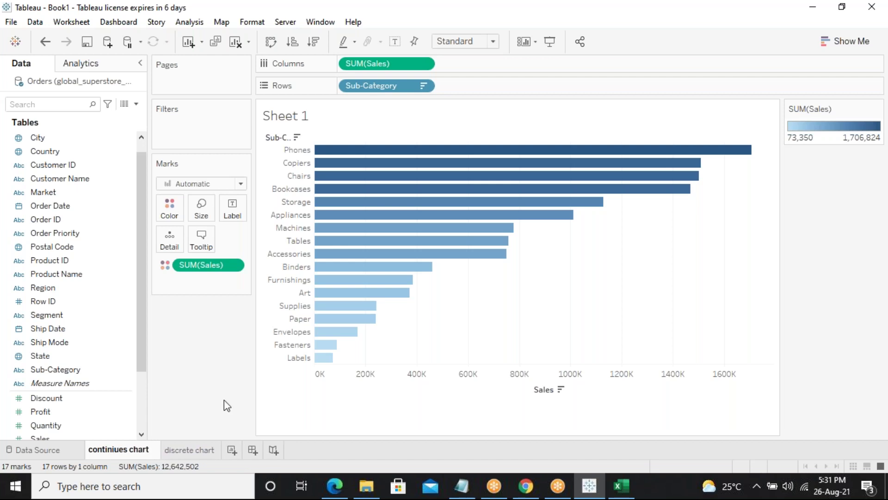
key(Return)
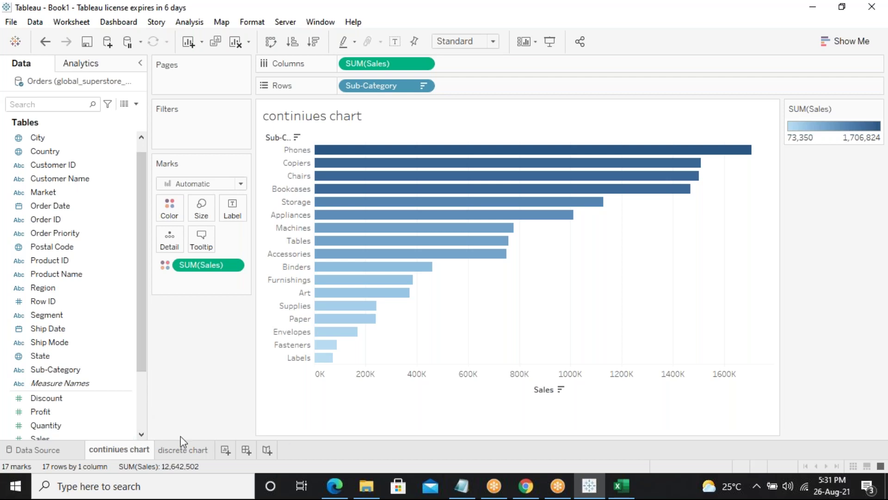
Compare the Market coloring on the discrete chart sheet with the Sales gradient on the continiues chart sheet.
click(198, 449)
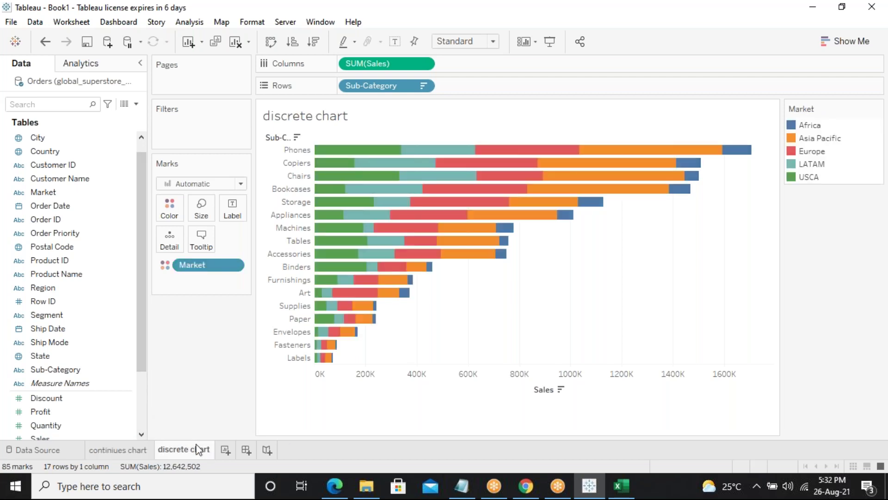
click(118, 451)
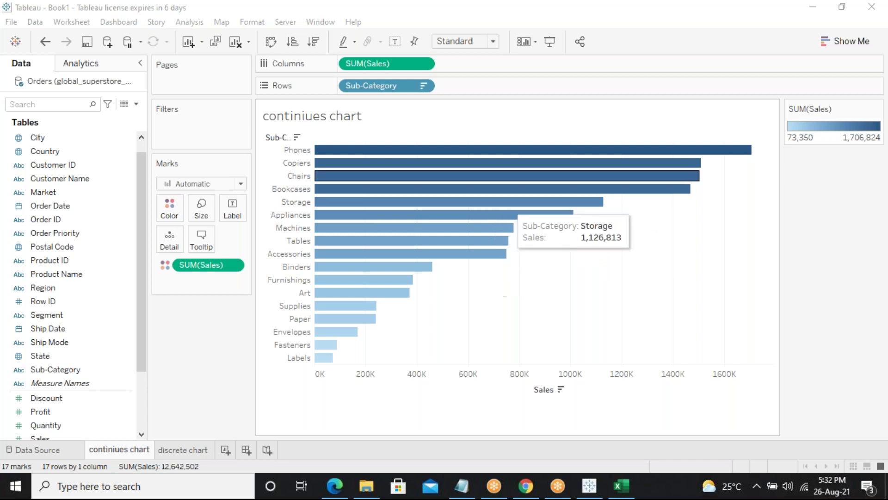
Switch to the GoToMeeting Hub in Chrome and open the diagnostics of the August 25 meeting from the meeting history.
click(526, 486)
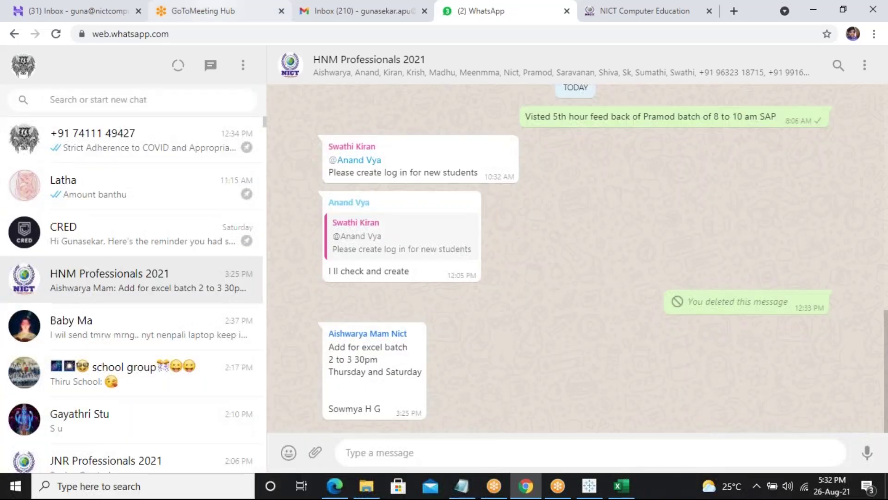
click(195, 11)
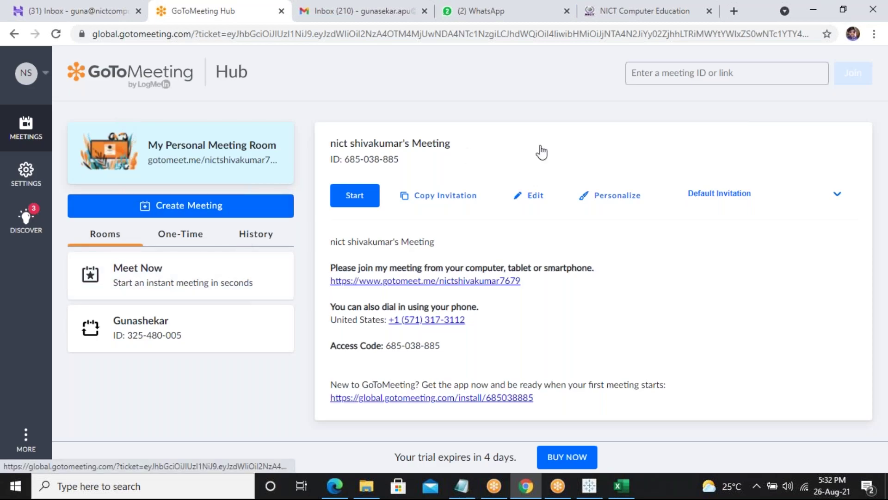
click(248, 235)
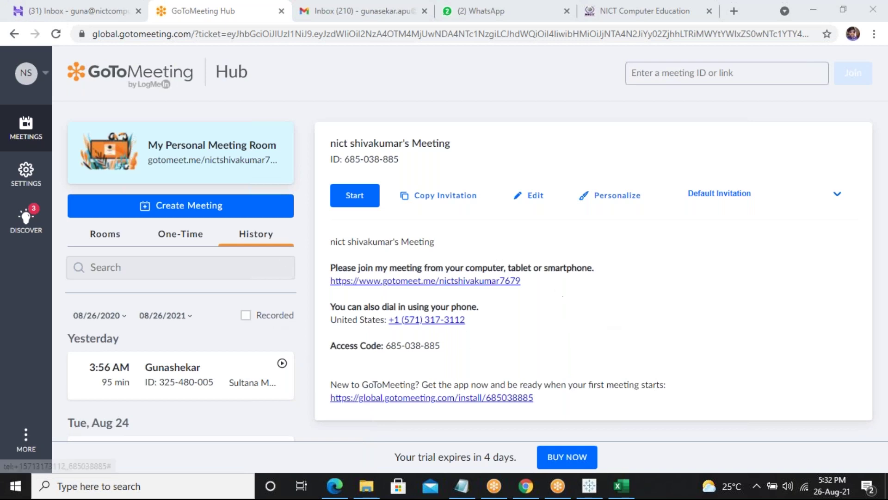
click(178, 379)
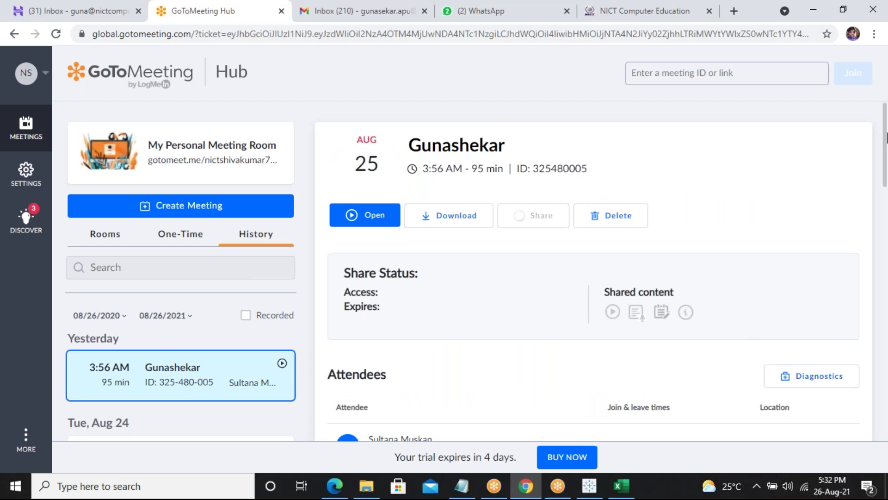
scroll(885, 211, down, 7)
drag(884, 220, 887, 176)
click(800, 199)
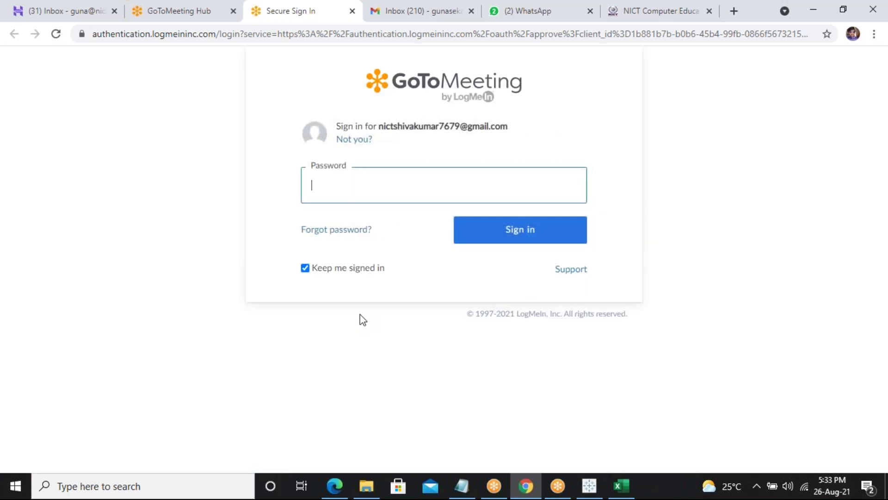
Try to sign in to GoToMeeting by entering the account password.
text(*********)
click(557, 245)
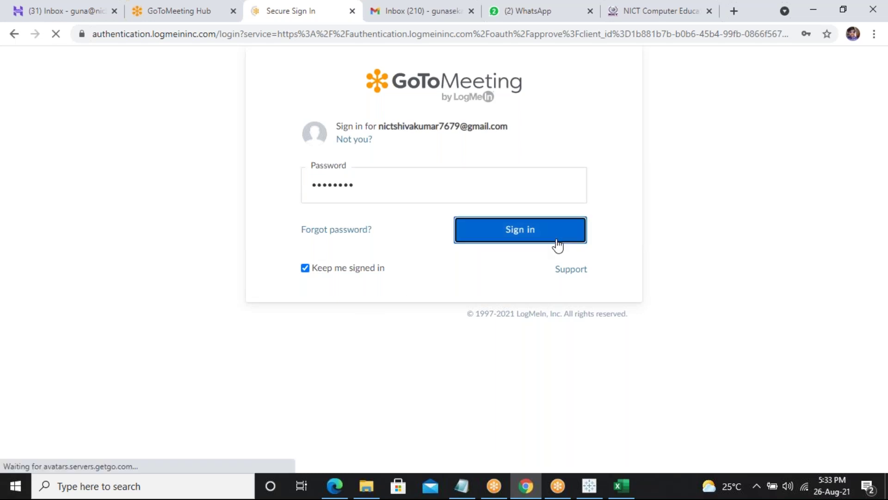
click(467, 243)
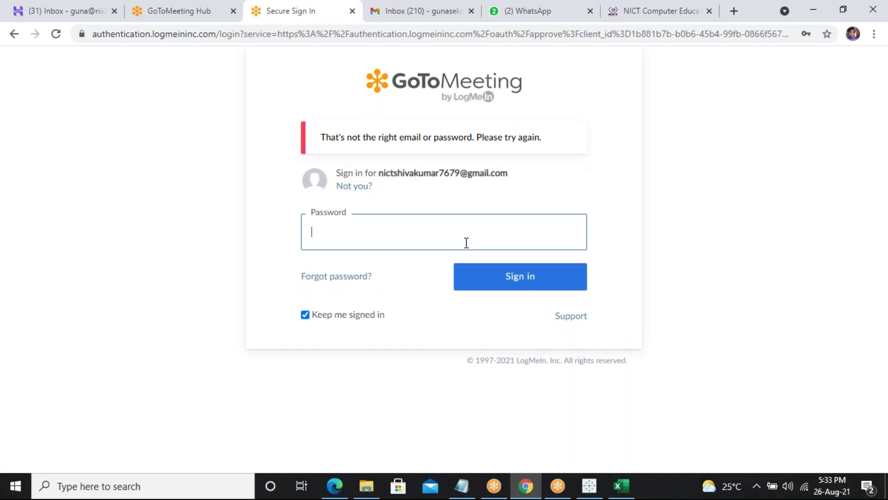
text(********)
click(496, 265)
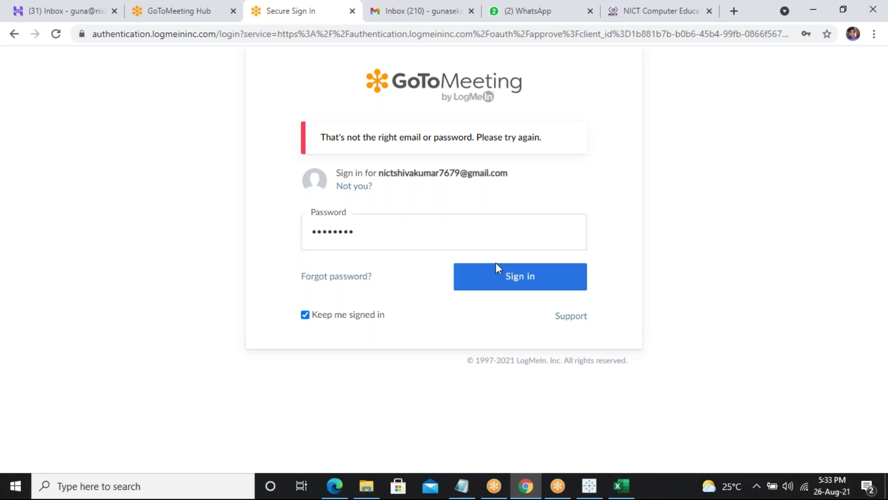
click(498, 277)
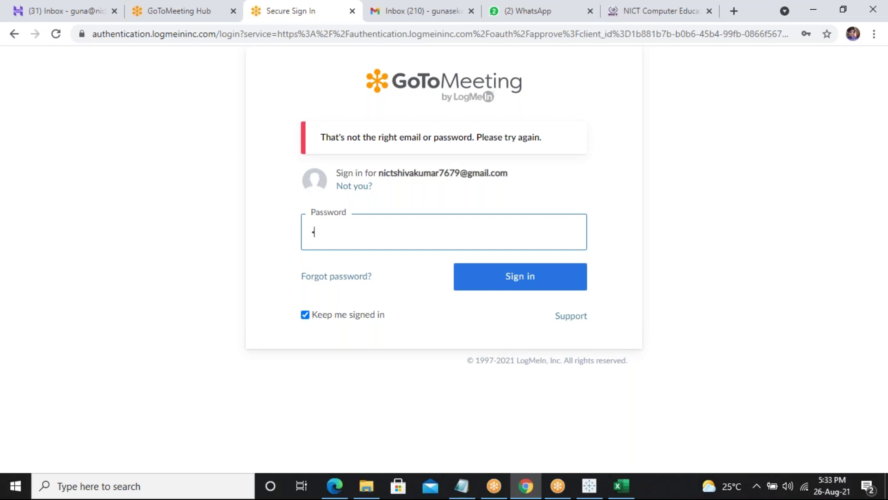
Re-enter the GoToMeeting account password and sign in to the meeting diagnostics.
key(BackSpace)
text(••••••••)
key(Tab)
key(Return)
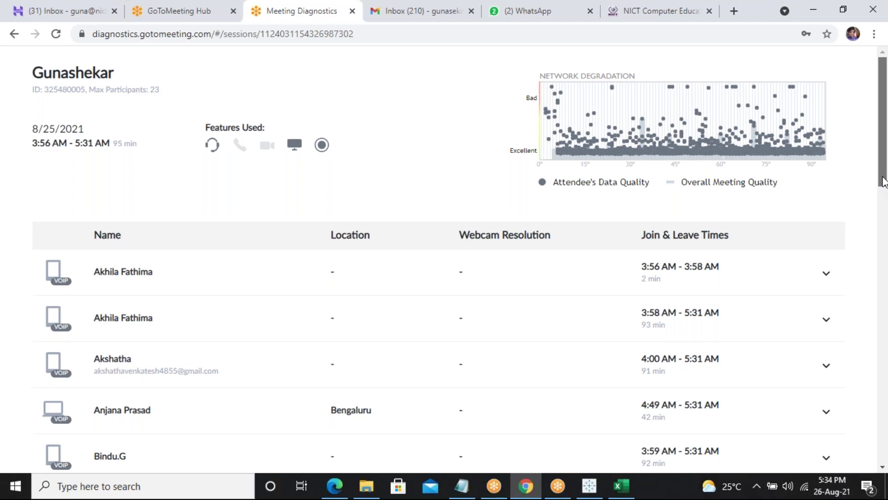
Examine the attendees' join and leave times and attendance durations throughout the meeting diagnostics list.
drag(883, 181, 884, 214)
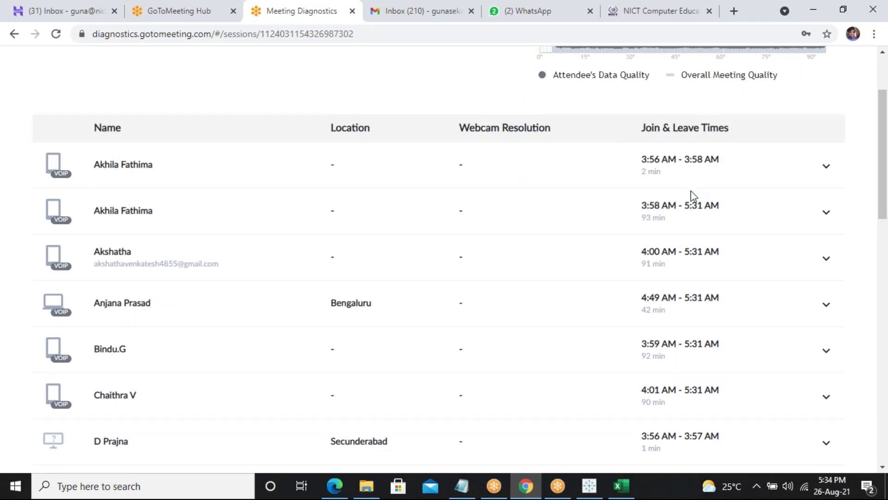
drag(642, 218, 662, 219)
double_click(695, 252)
drag(690, 297, 704, 297)
drag(698, 343, 704, 344)
drag(884, 214, 866, 435)
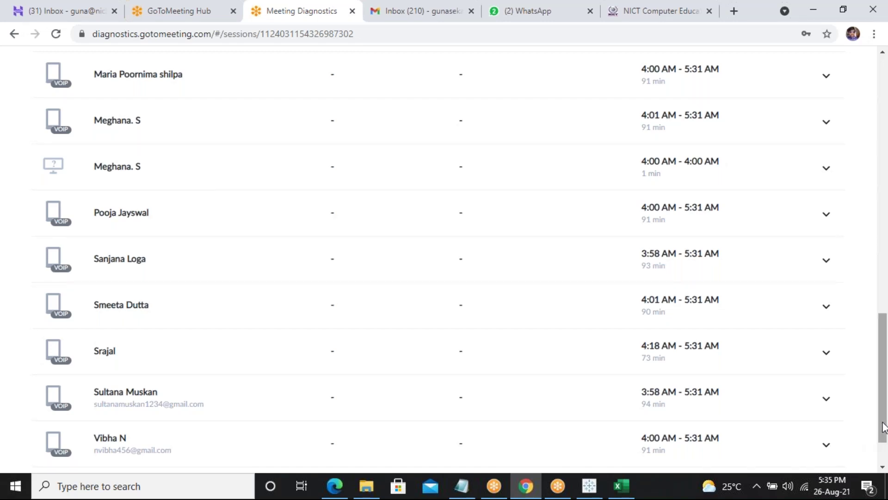
scroll(885, 425, down, 1)
drag(886, 425, 887, 316)
scroll(887, 316, up, 1)
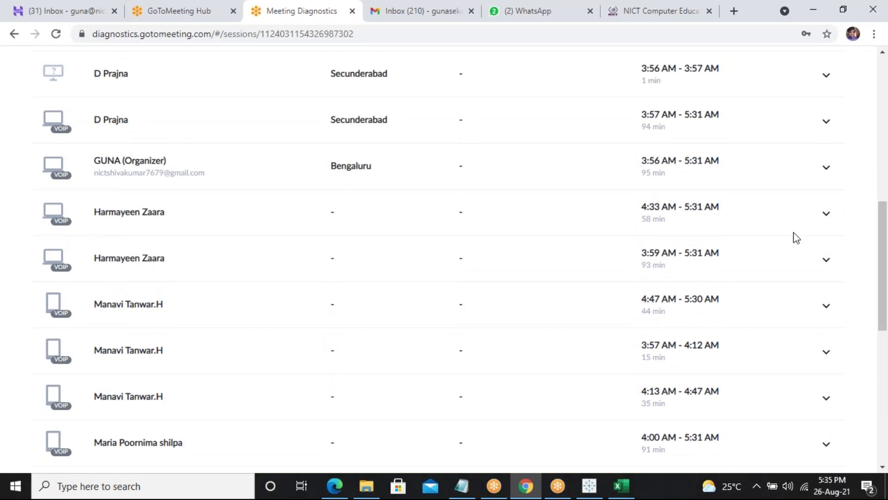
Inspect one attendee's expanded network diagnostics and check the attendance durations in the August 25 meeting's attendee list.
click(827, 214)
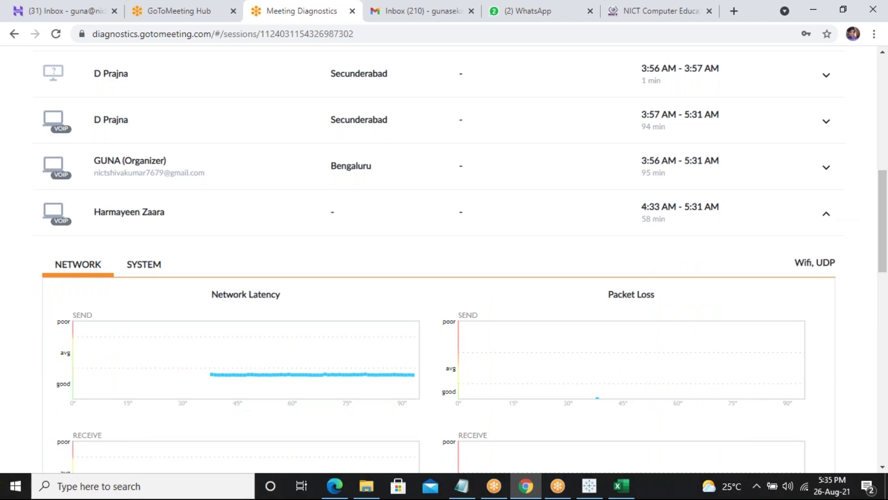
click(827, 214)
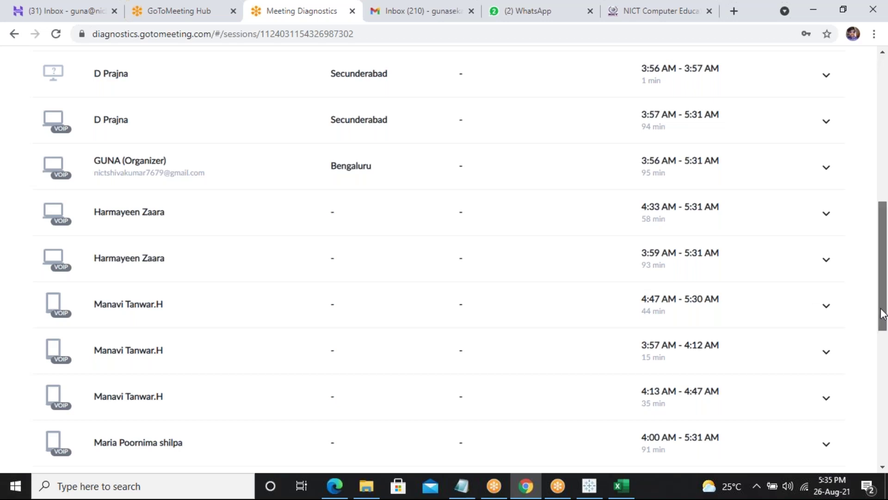
scroll(710, 304, down, 1)
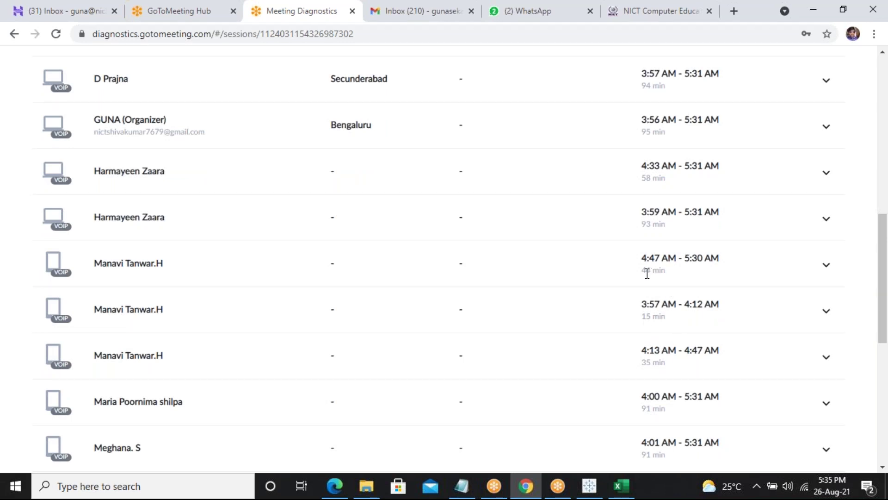
drag(642, 271, 675, 277)
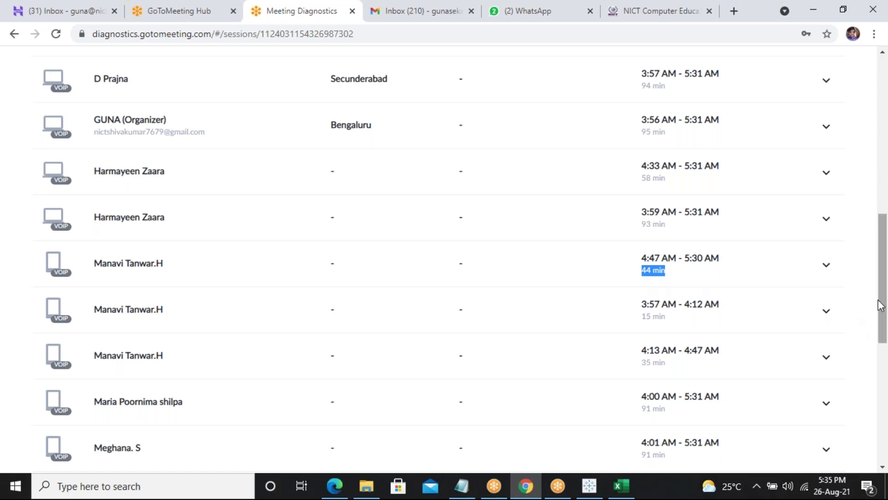
Check the August 25 meeting's overall time range and total duration in the diagnostics summary.
drag(881, 304, 885, 206)
scroll(774, 319, up, 5)
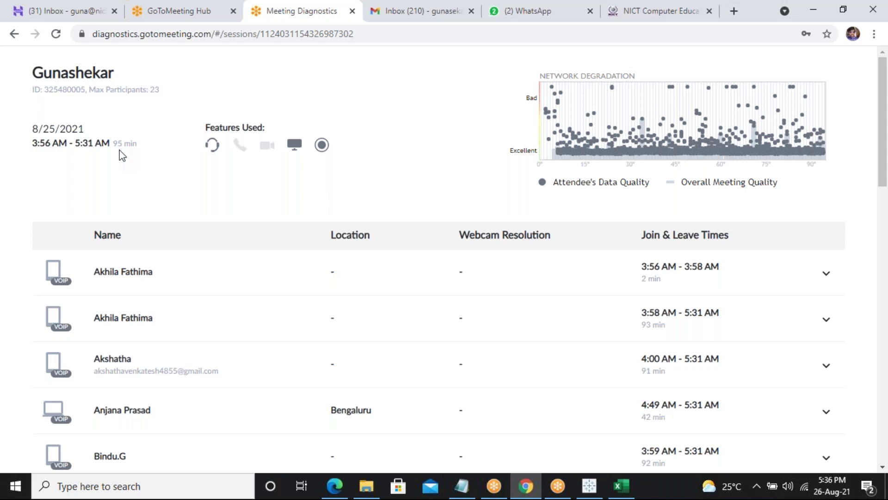
drag(136, 143, 119, 145)
drag(52, 144, 109, 144)
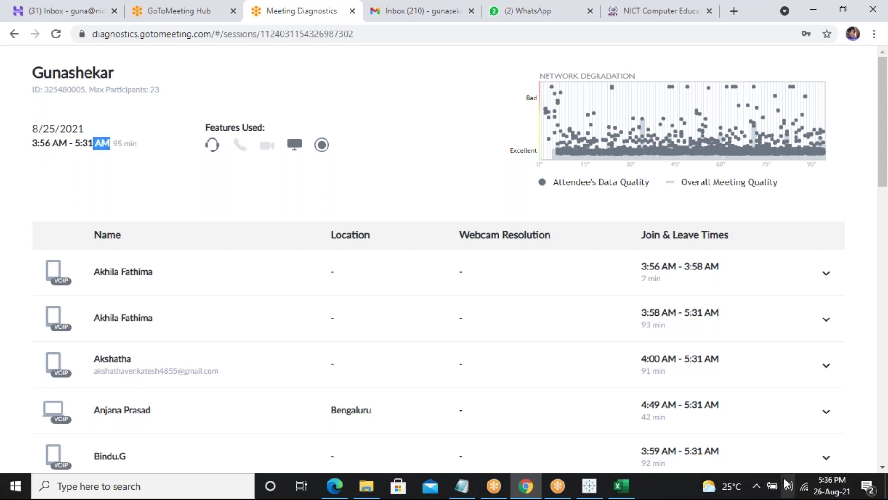
Open the August 24 meeting's diagnostics from the meeting history and examine its attendee list, time range and duration.
click(154, 9)
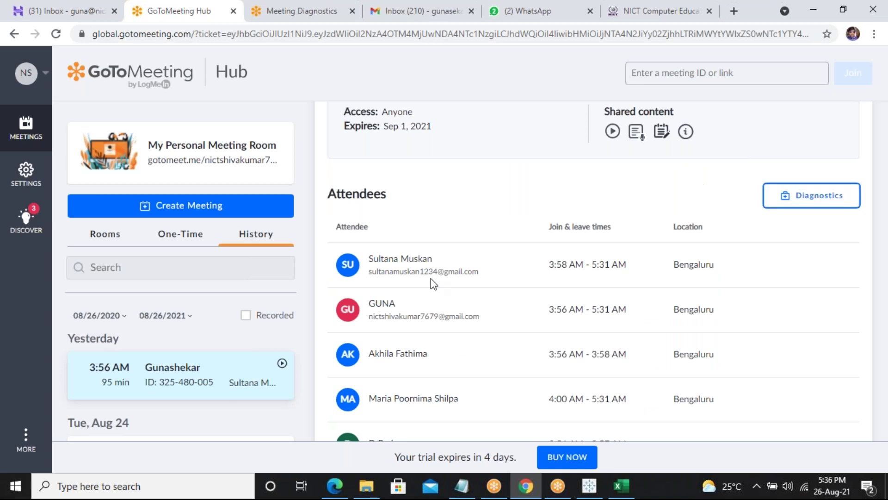
click(212, 438)
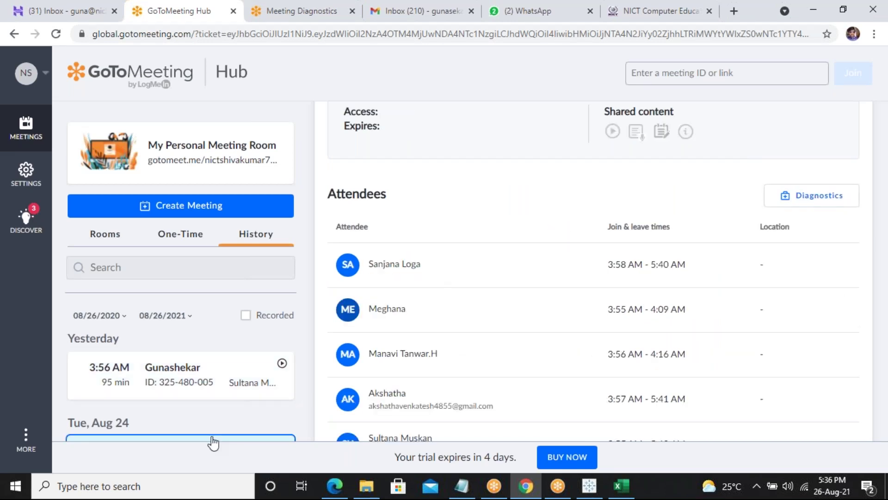
click(835, 195)
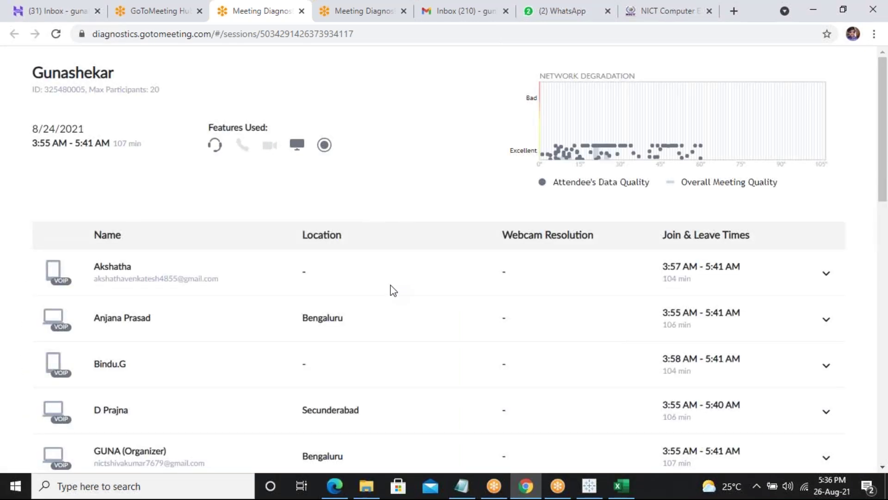
drag(885, 175, 887, 438)
scroll(527, 115, up, 15)
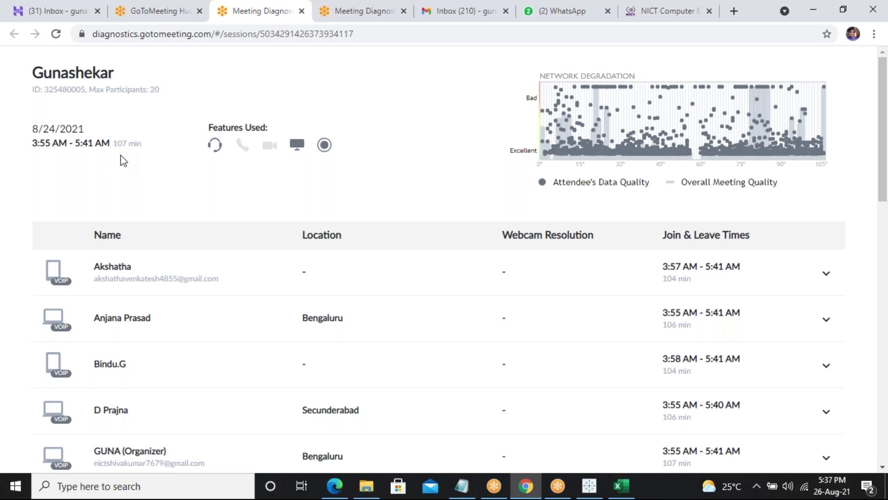
drag(103, 144, 144, 159)
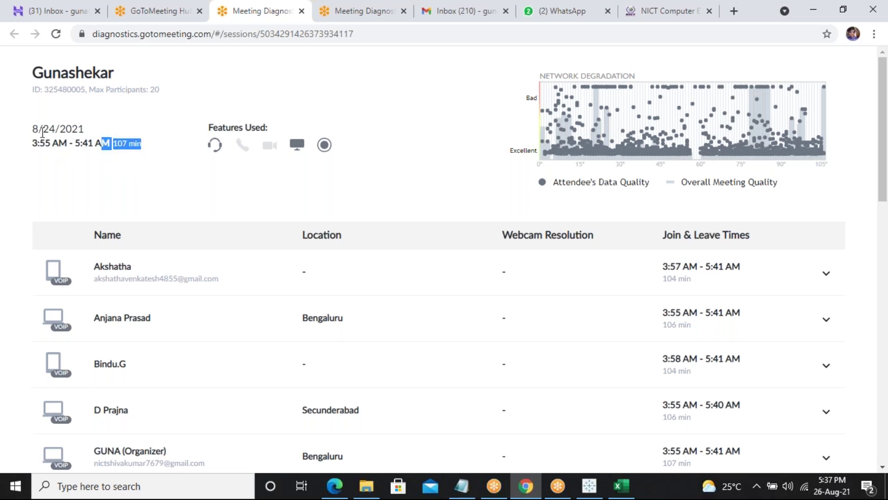
click(63, 143)
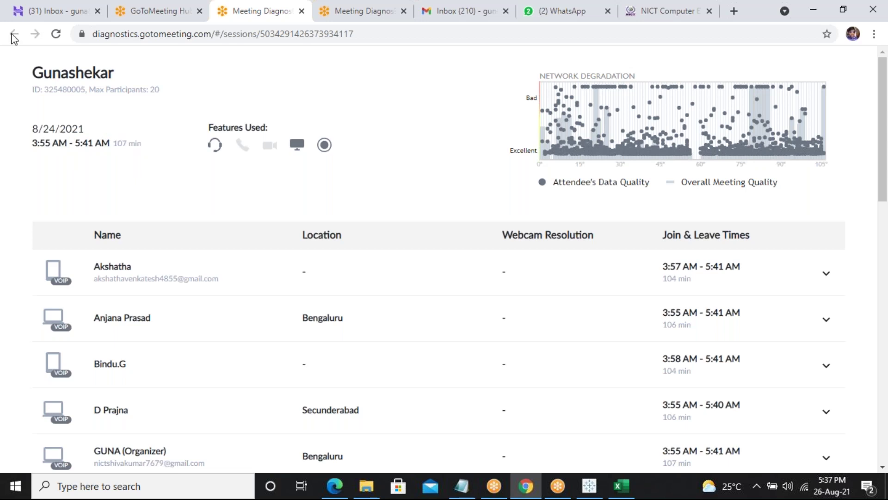
View the running room's invitation and the personal meeting room's details in the Hub, including its edit settings, without saving.
click(144, 11)
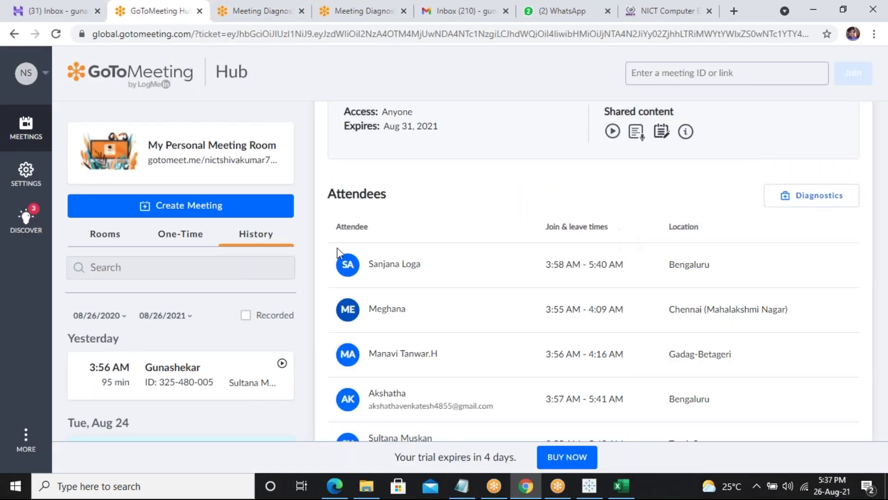
click(109, 236)
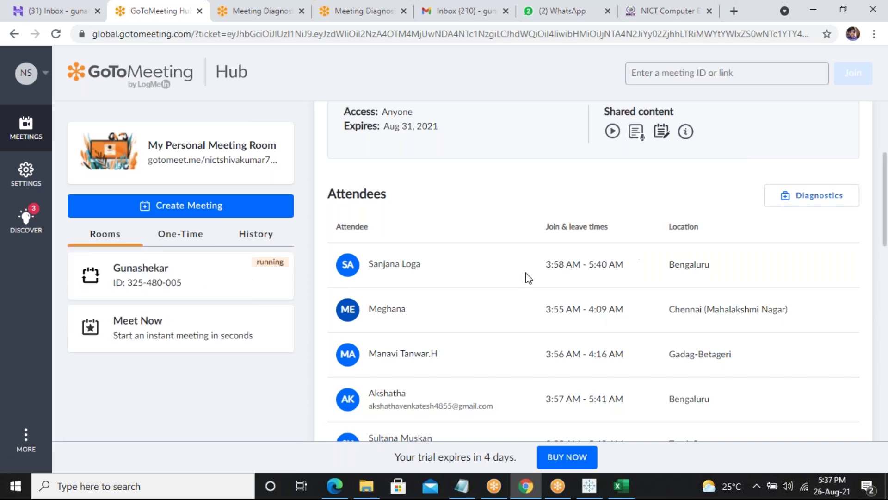
click(246, 286)
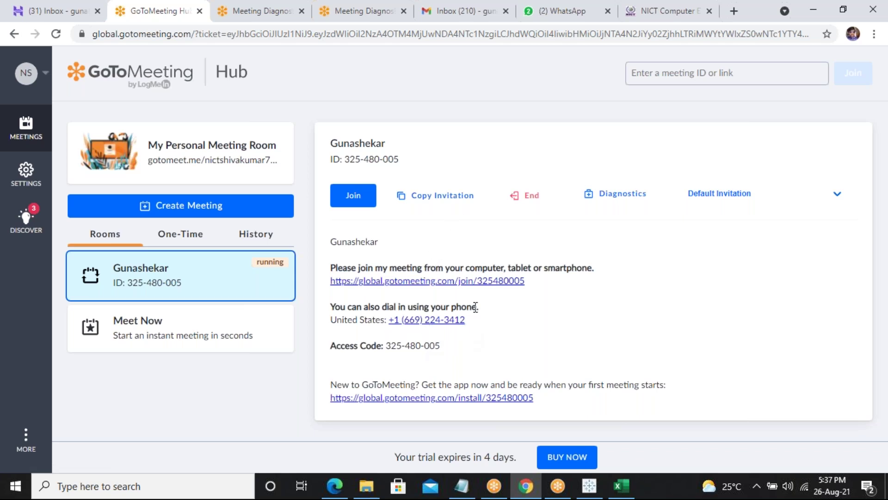
click(233, 153)
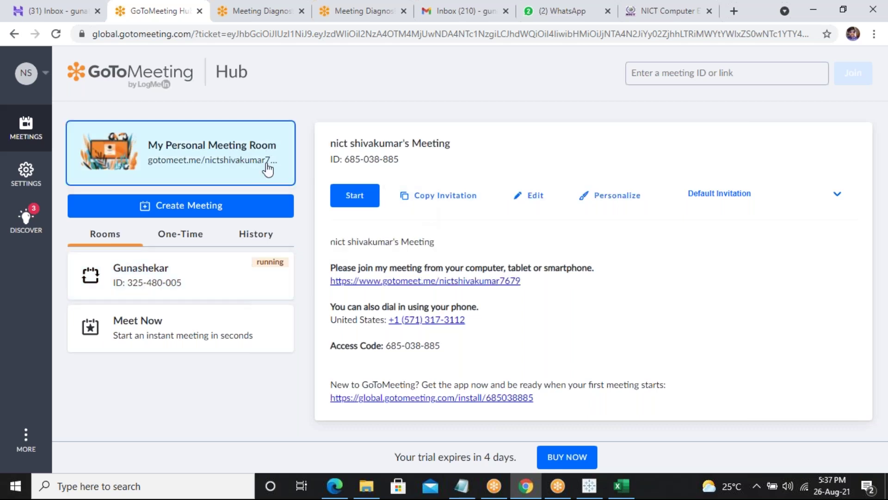
click(547, 206)
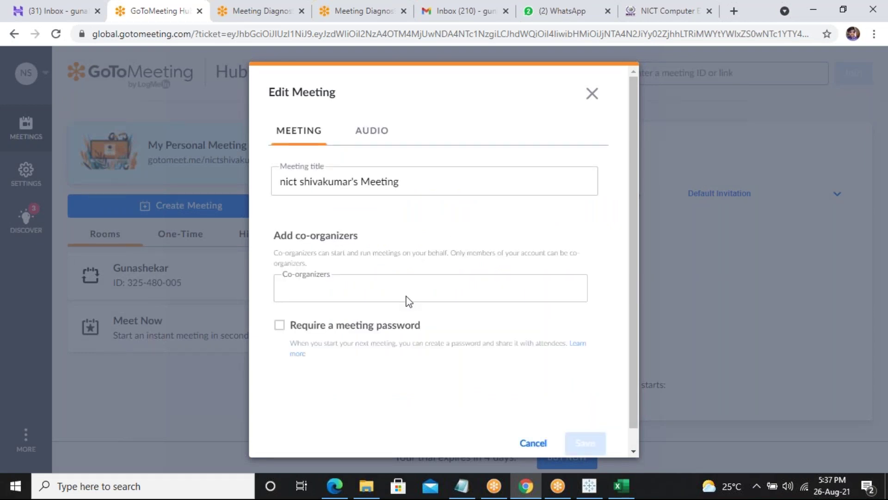
click(533, 451)
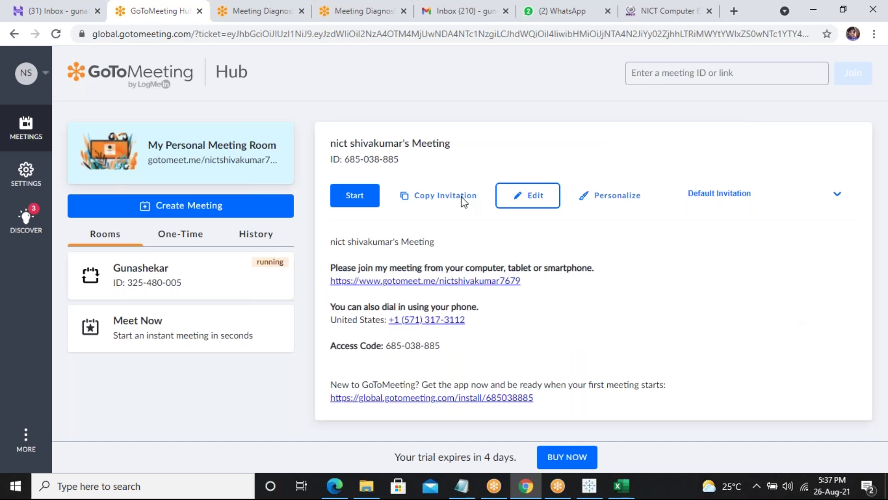
drag(397, 94, 720, 382)
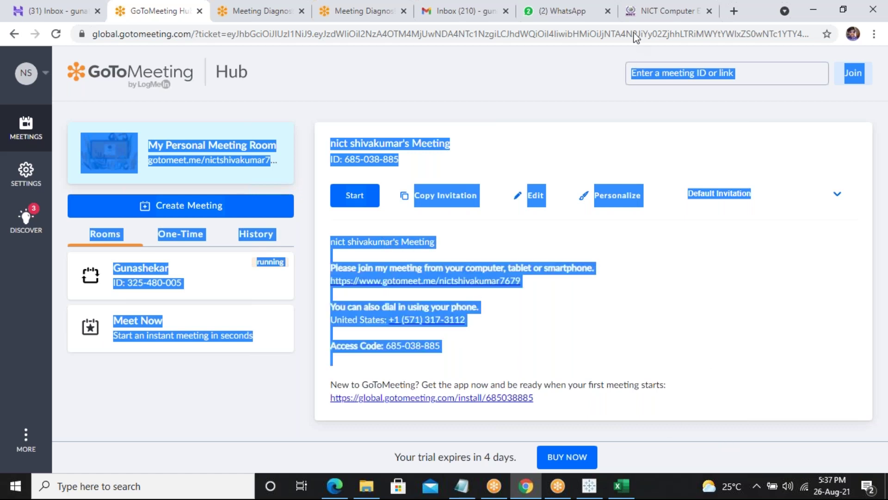
click(626, 20)
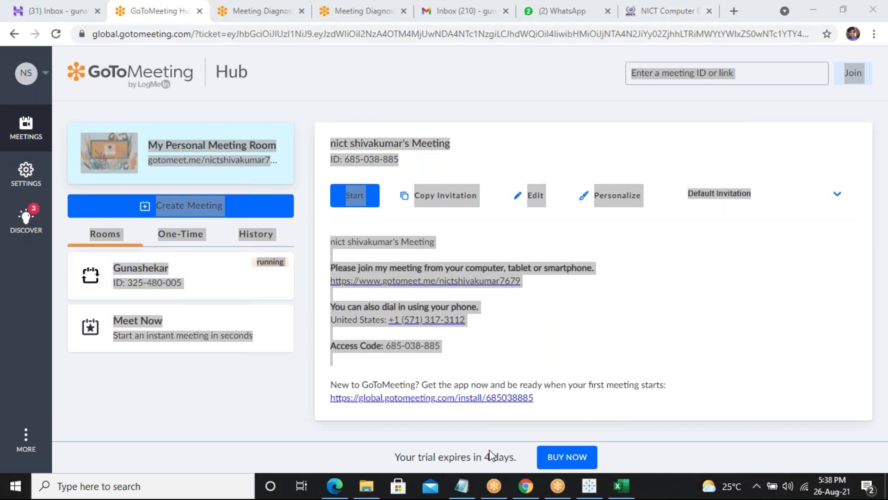
click(525, 486)
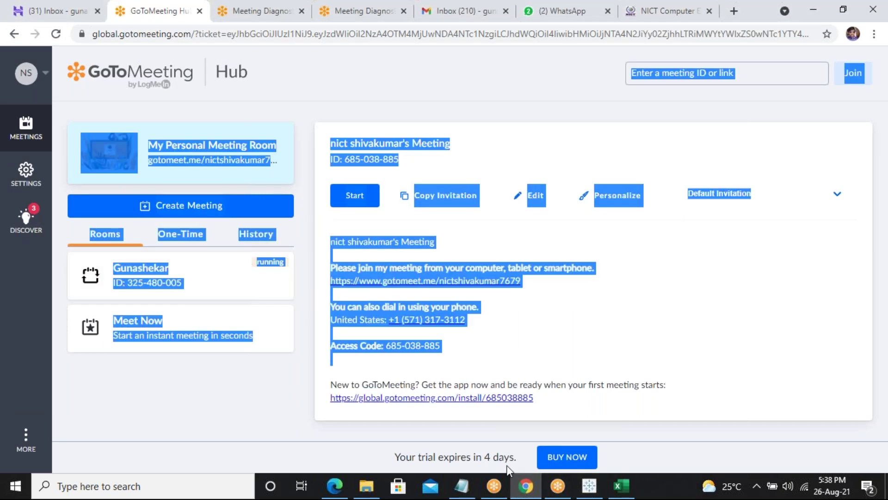
Review the Discrete VS Continues notes in Notepad, then return to Tableau and show the discrete chart sheet.
key(alt+Tab)
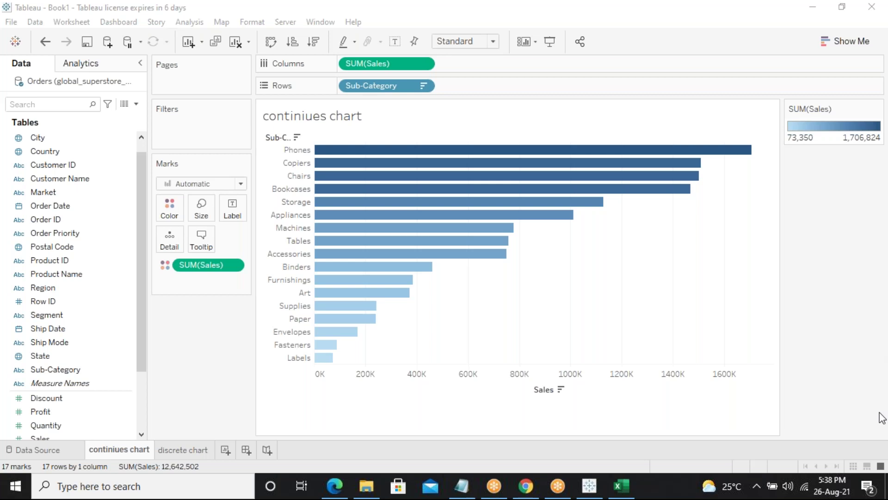
click(812, 6)
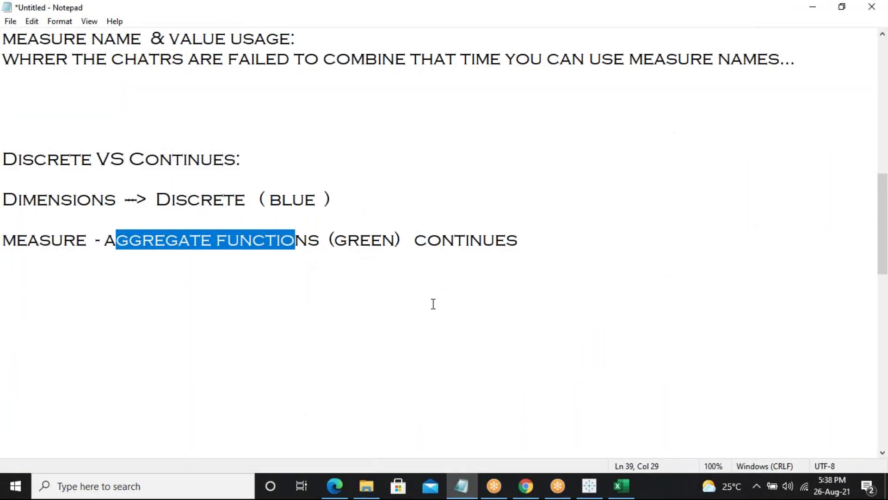
click(537, 262)
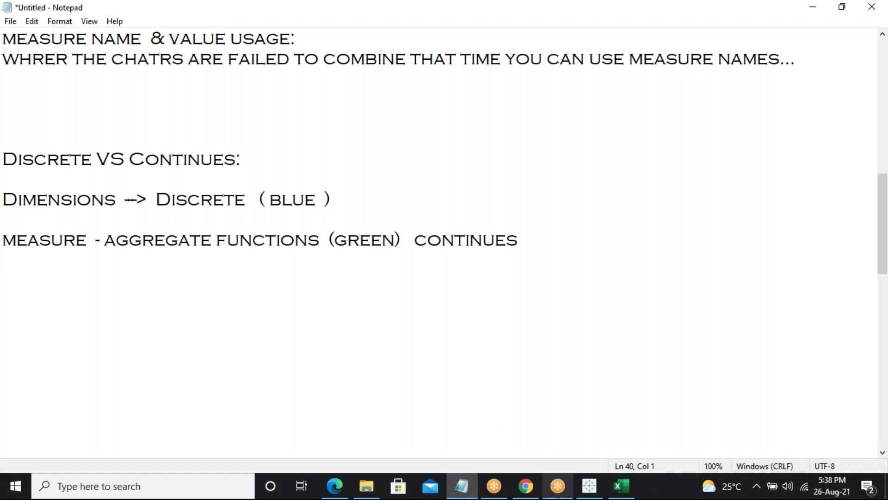
click(592, 494)
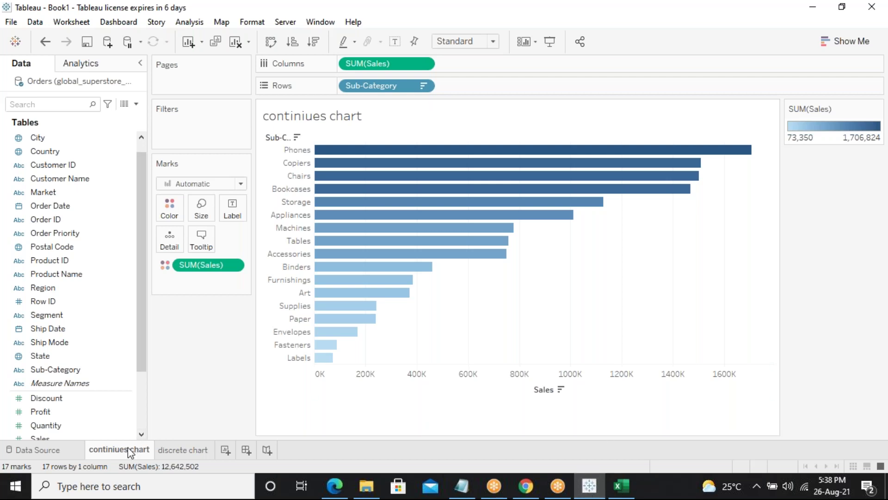
click(191, 449)
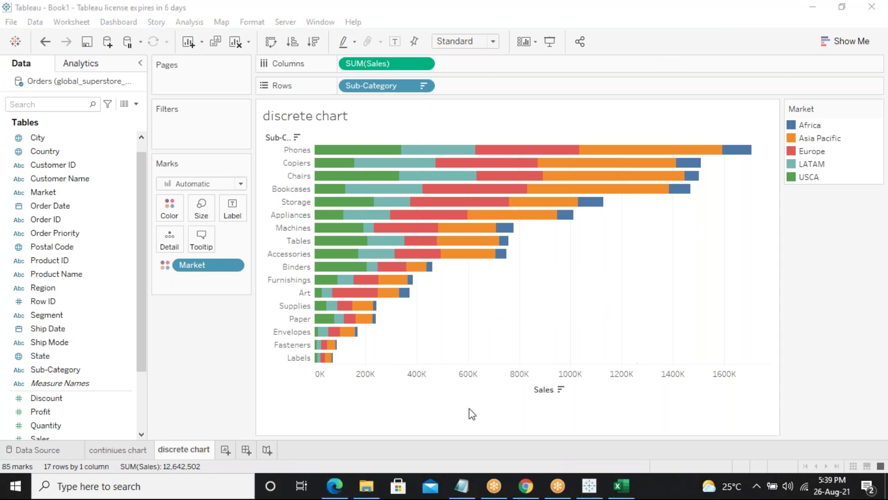
Add a new worksheet and plot the State field as a map using generated longitude and latitude.
click(226, 451)
click(226, 450)
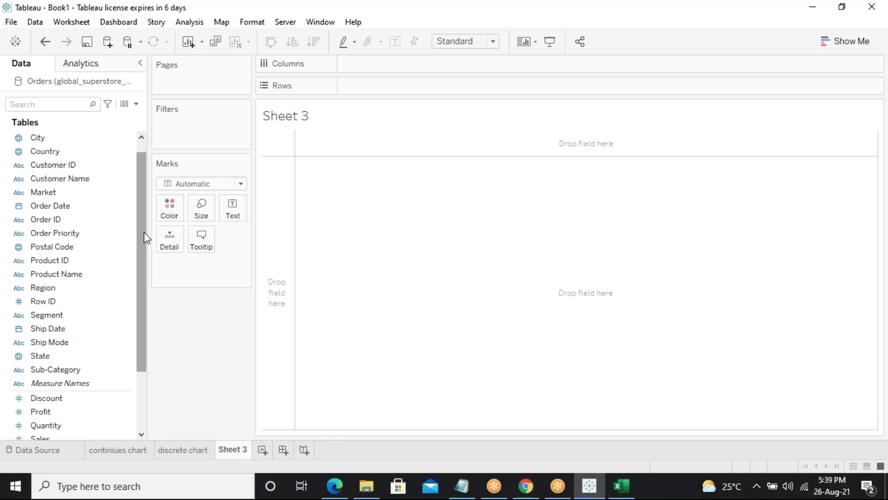
drag(144, 232, 146, 146)
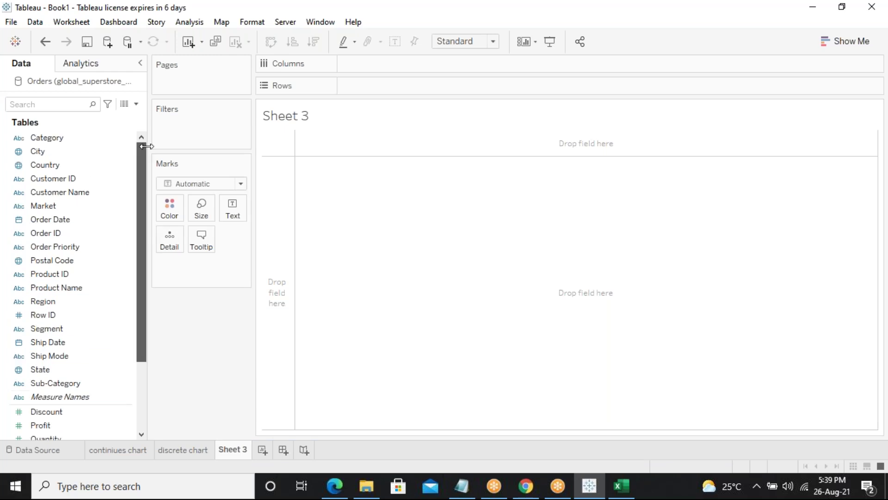
click(38, 371)
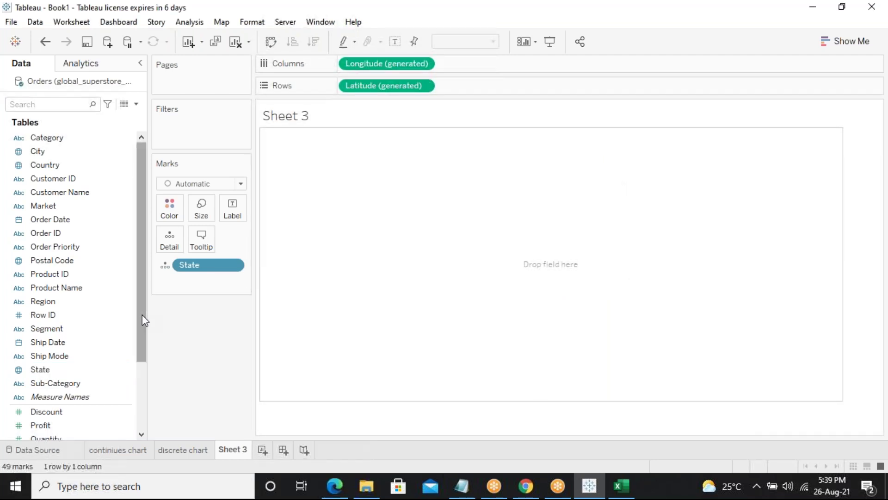
drag(144, 319, 147, 363)
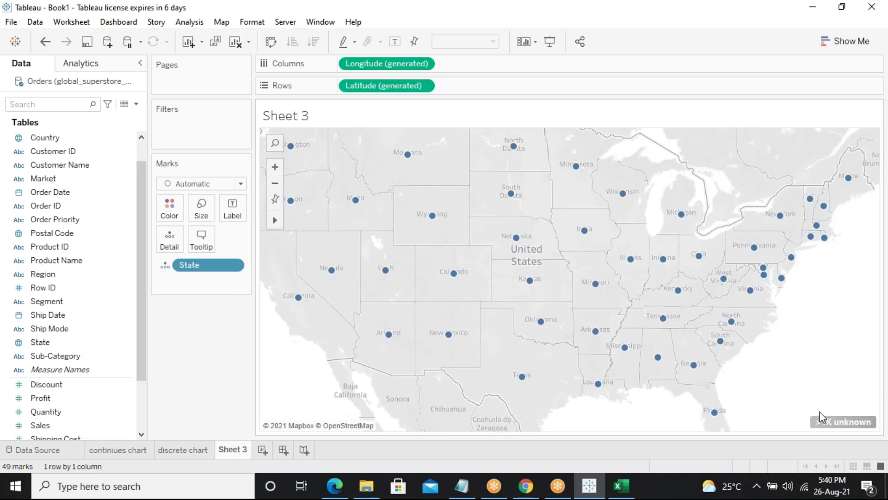
Open the handling options for the State map's unknown locations and dismiss them without choosing one.
mouse_move(820, 422)
click(825, 423)
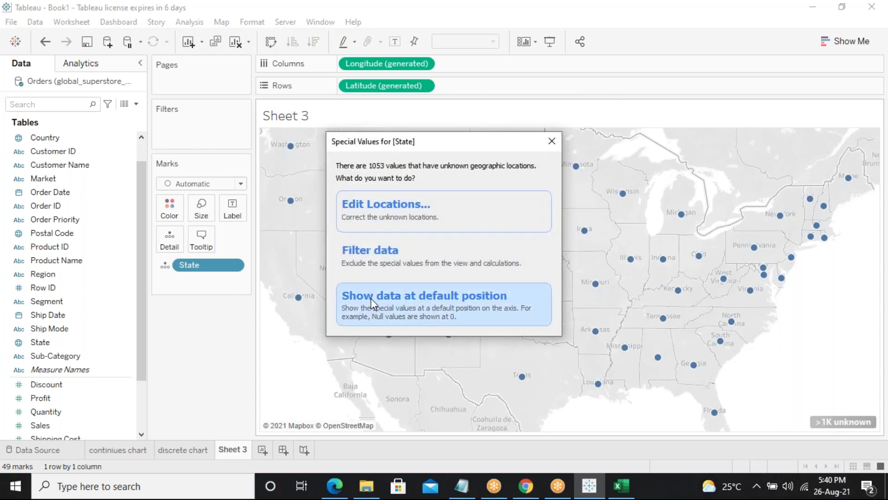
click(551, 142)
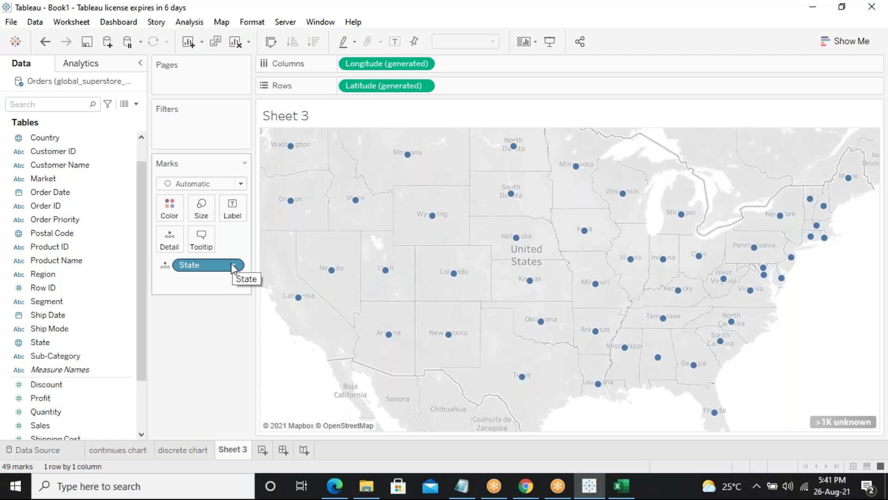
Revisit the discrete chart, then return to the State map and view a wider area including Mexico.
click(183, 451)
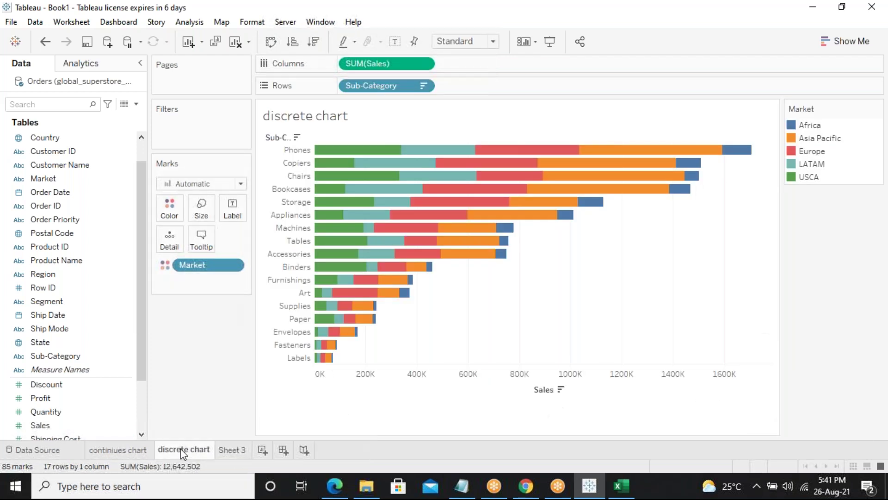
click(231, 449)
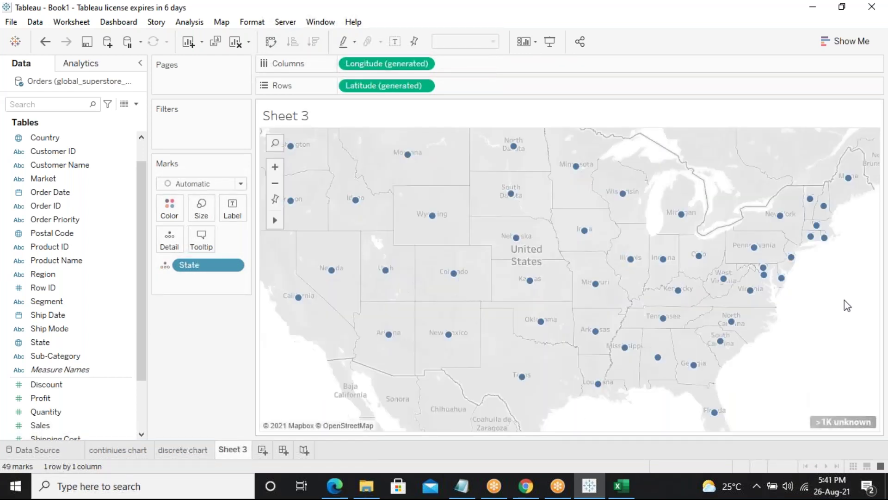
scroll(833, 300, down, 1)
scroll(833, 300, down, 2)
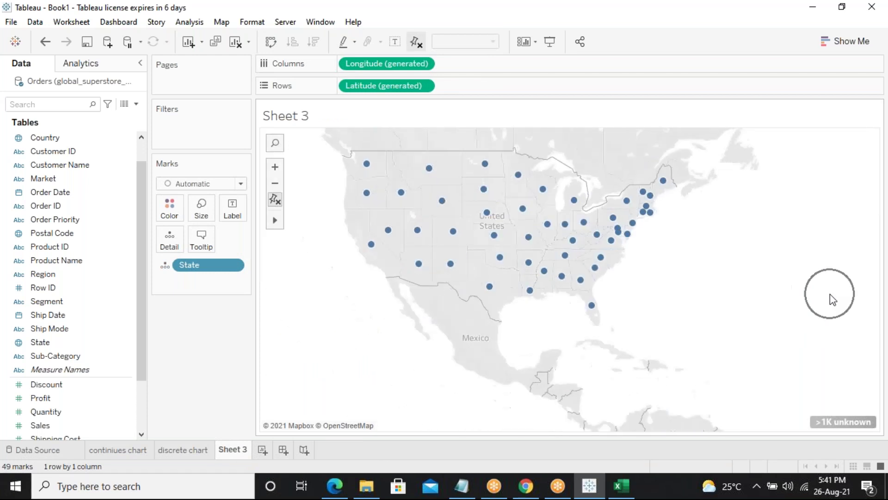
View the State map at world scale, then enlarge it on the western United States.
scroll(831, 299, down, 1)
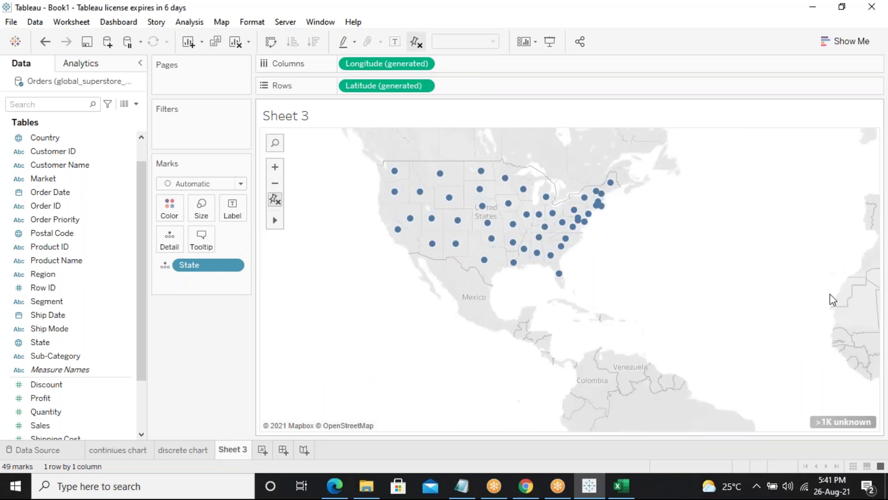
scroll(831, 293, down, 1)
scroll(830, 293, down, 1)
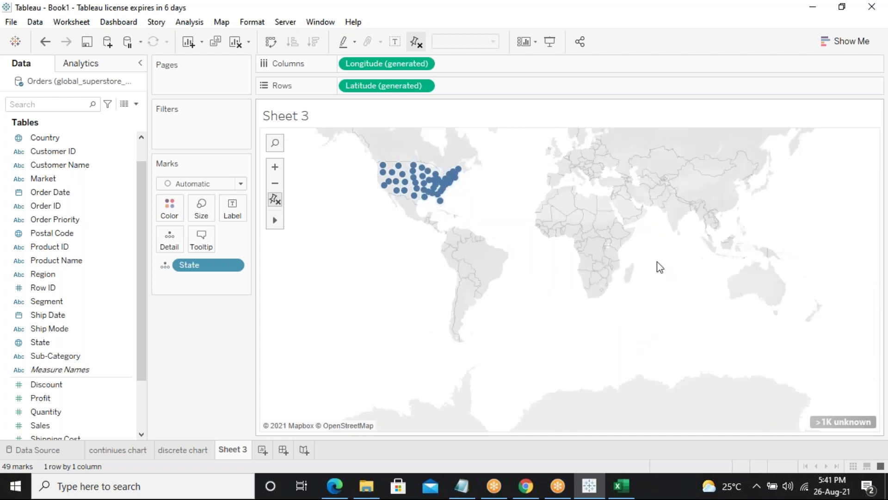
scroll(680, 222, up, 1)
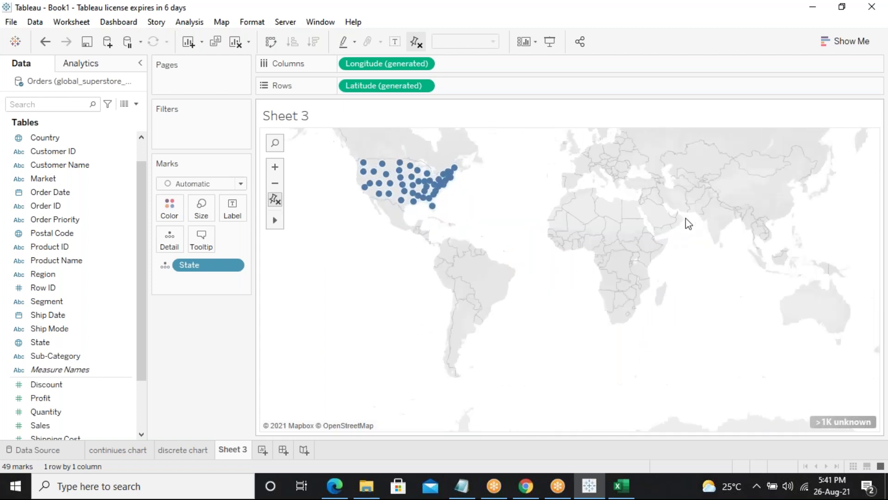
drag(366, 236, 550, 333)
scroll(356, 198, up, 1)
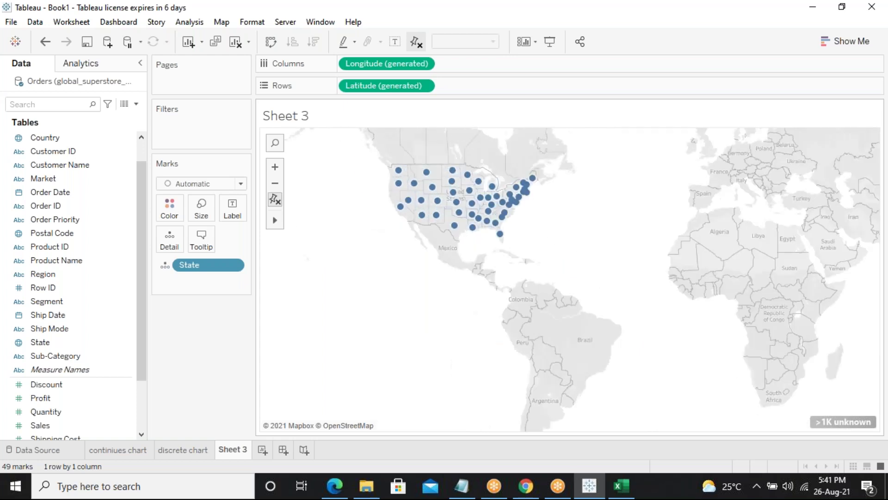
scroll(355, 193, up, 1)
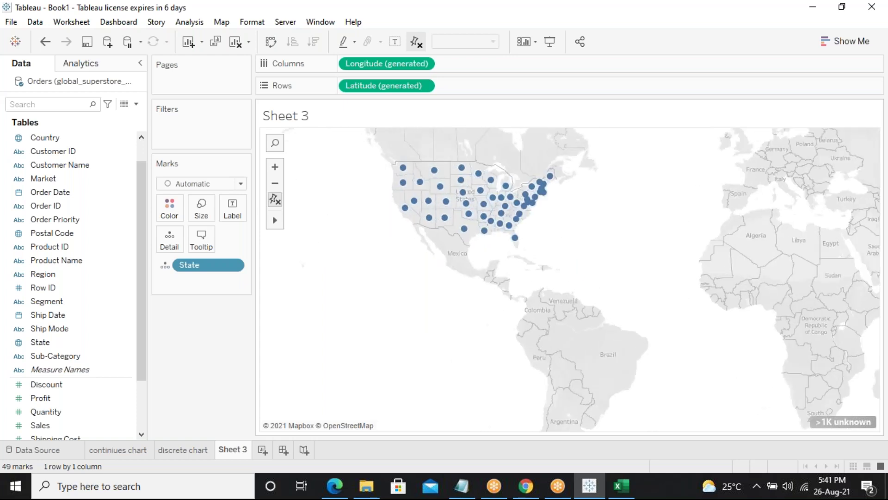
scroll(489, 211, up, 2)
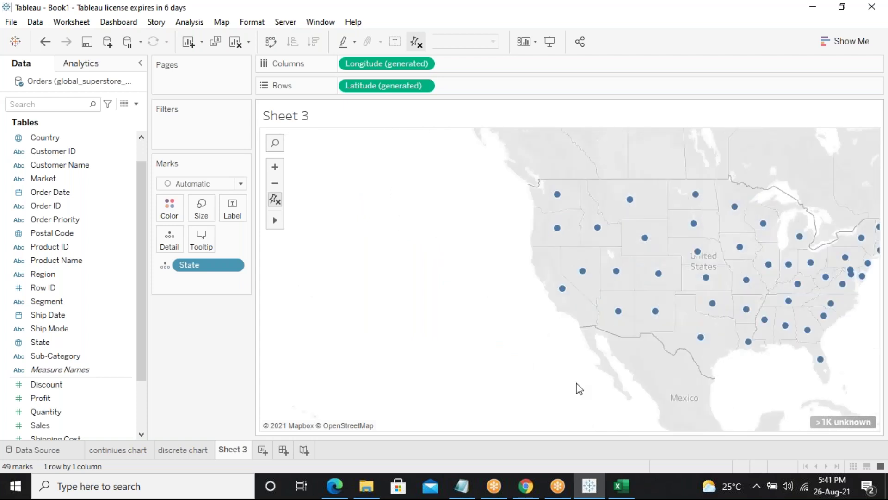
scroll(616, 315, up, 1)
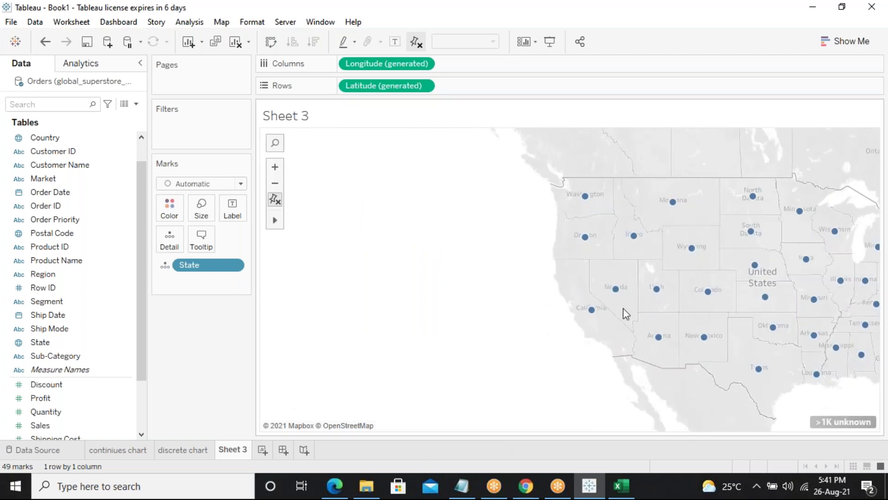
Select the Nevada and Utah marks on the State map, then clear the selection and dismiss the map's options.
drag(511, 368, 394, 379)
drag(681, 267, 610, 287)
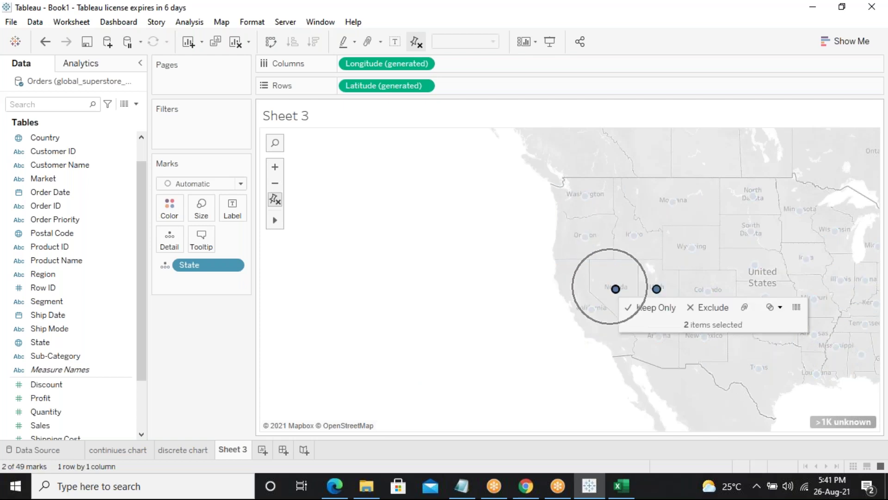
click(433, 305)
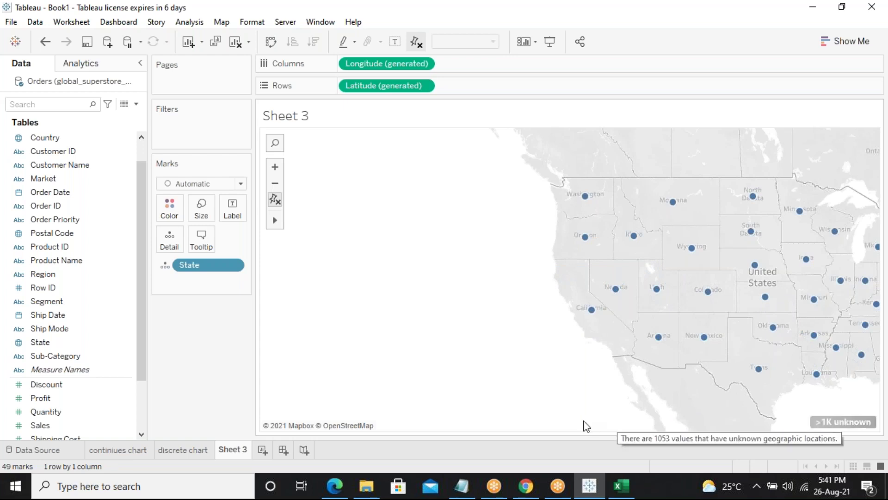
right_click(484, 392)
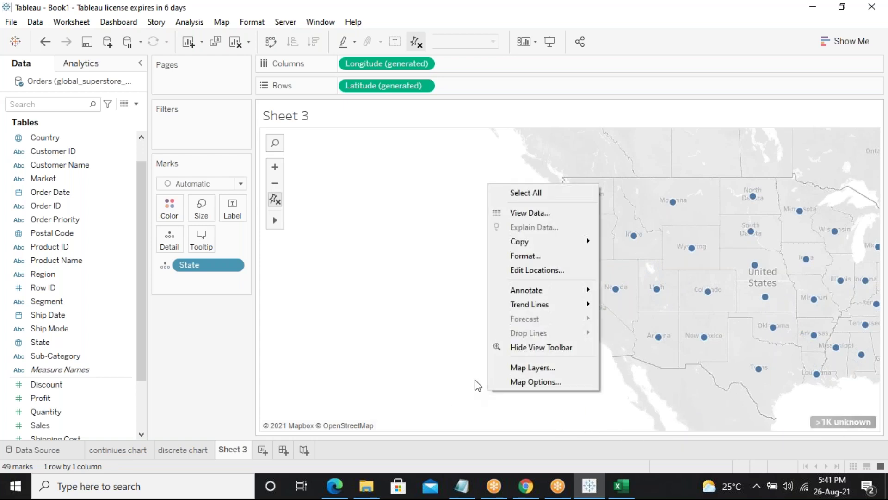
click(460, 354)
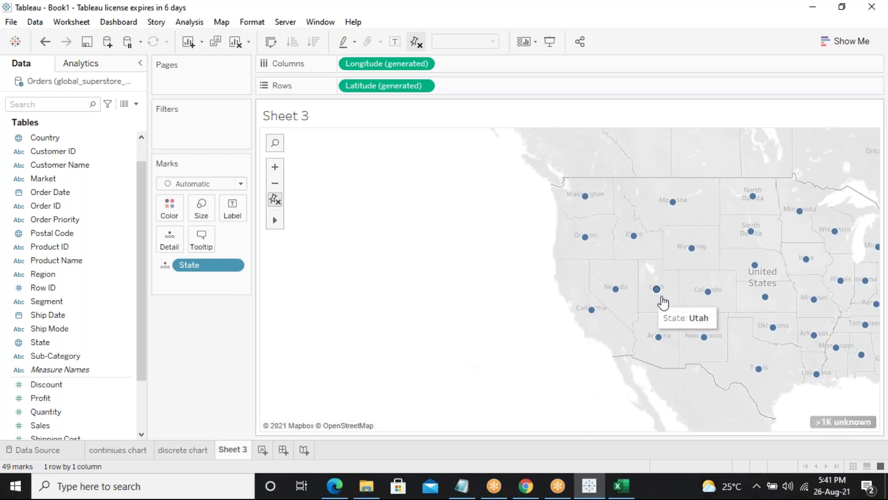
click(585, 353)
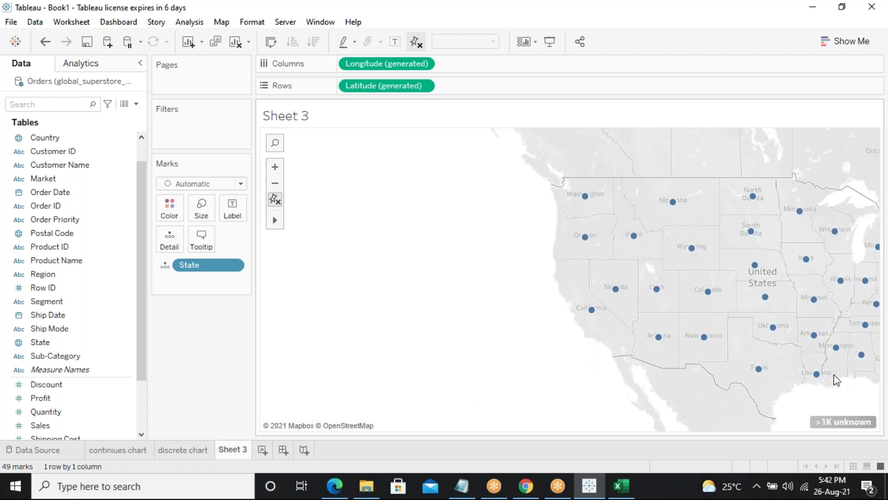
Enlarge the State map and use the Pan tool to bring the northern and central states into view.
scroll(838, 379, down, 1)
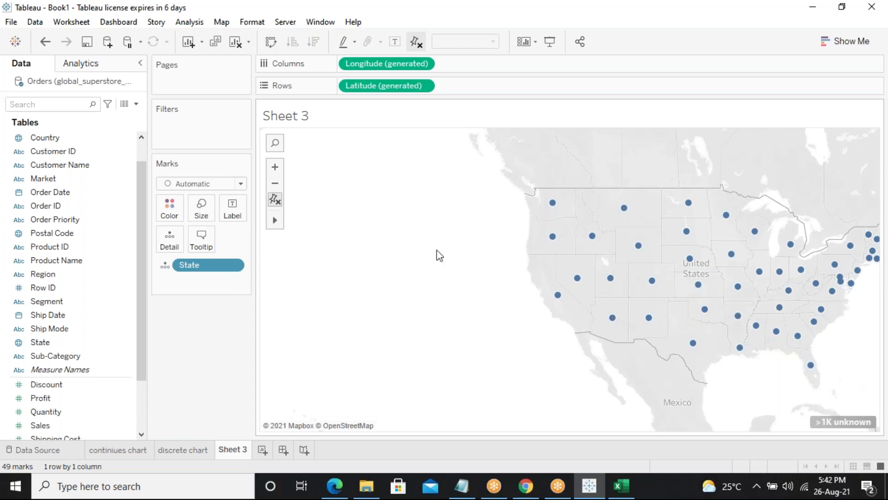
drag(210, 264, 169, 237)
click(279, 168)
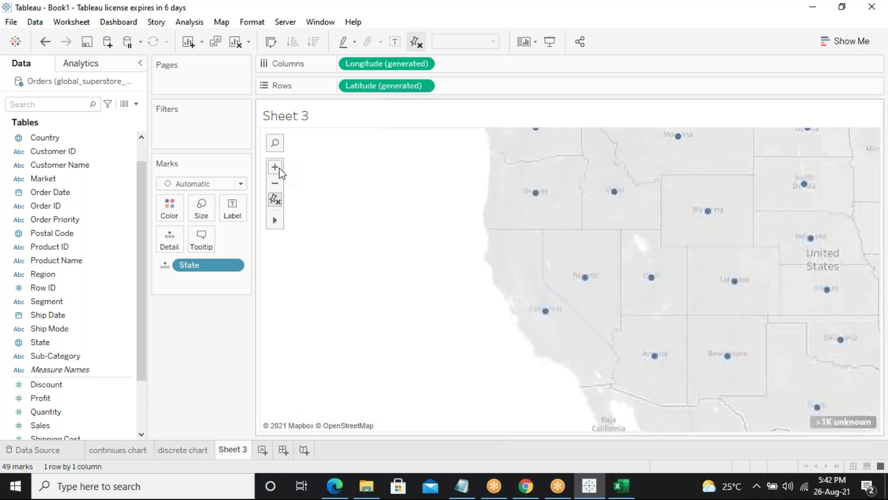
mouse_move(274, 222)
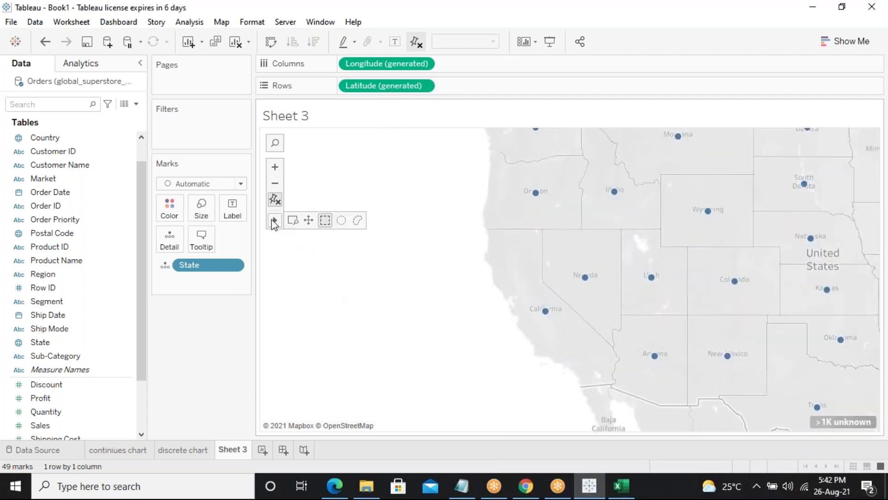
click(293, 220)
mouse_move(276, 227)
click(309, 221)
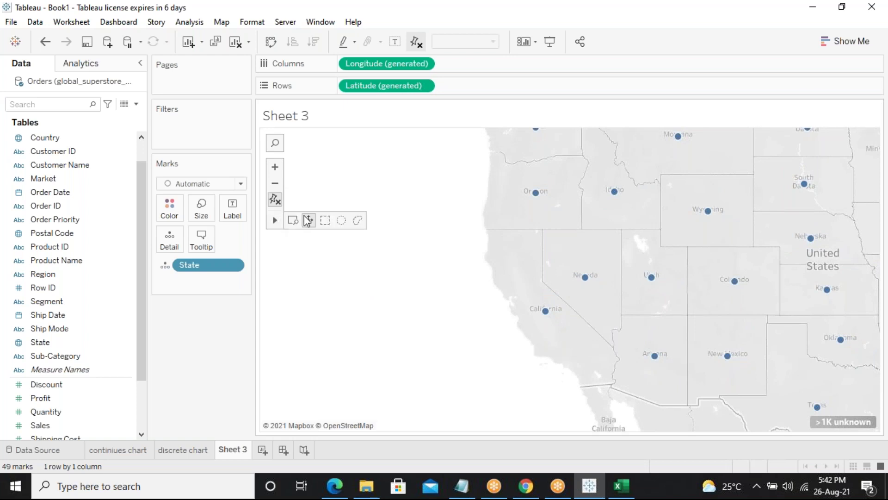
drag(572, 258, 402, 319)
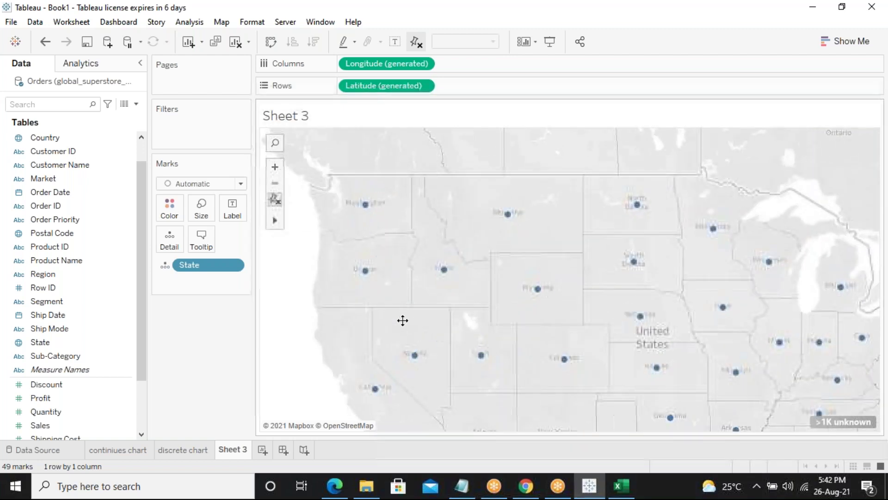
Show all of North America, then enlarge the northeastern states with the Zoom Area tool and return to a wider view.
click(276, 183)
click(275, 184)
click(275, 183)
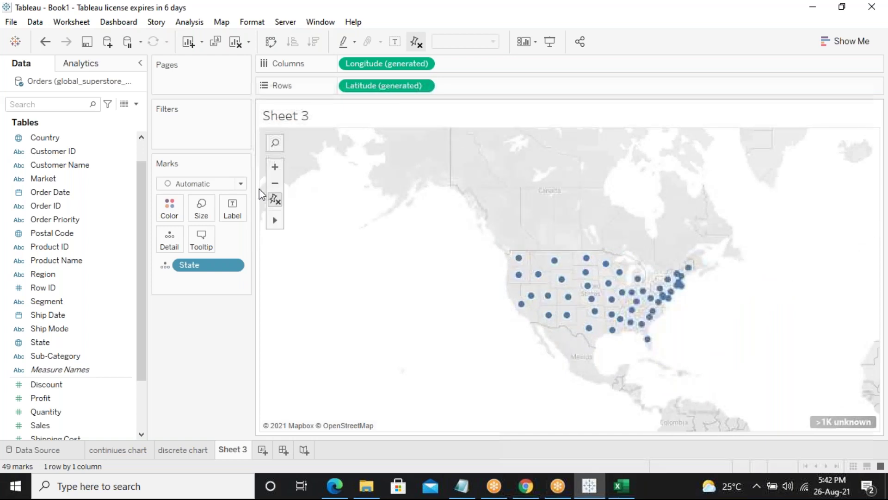
mouse_move(275, 220)
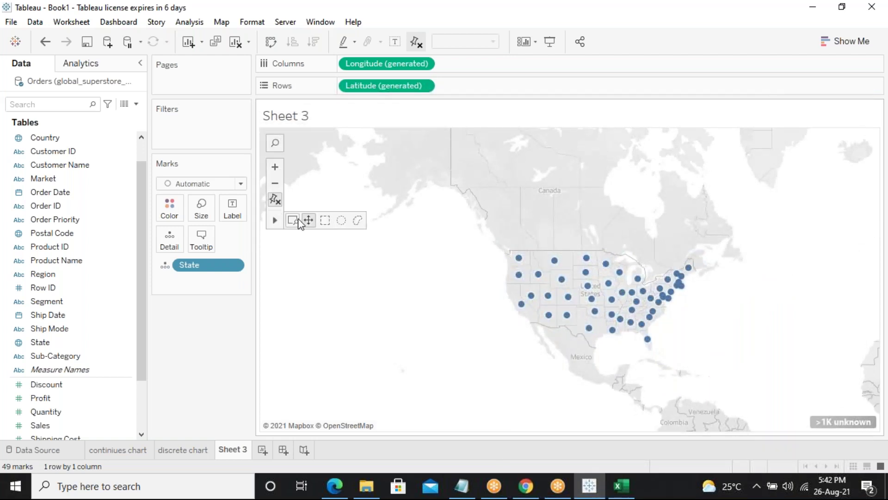
click(293, 220)
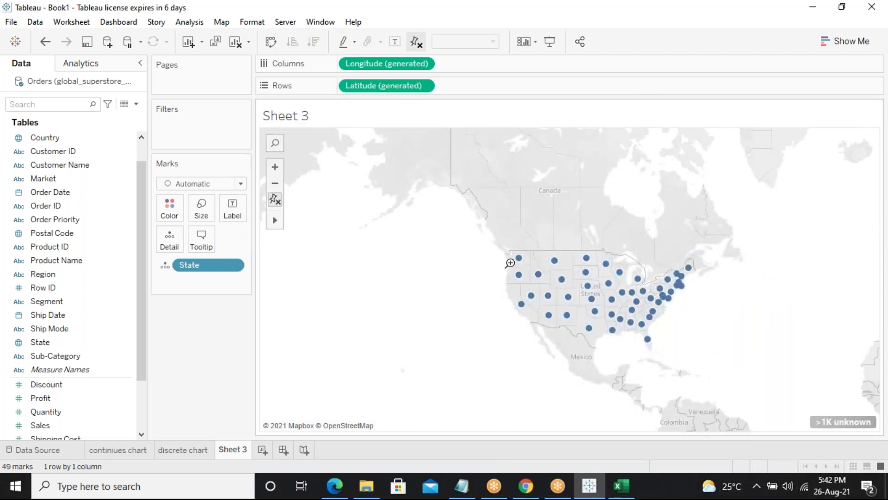
click(523, 264)
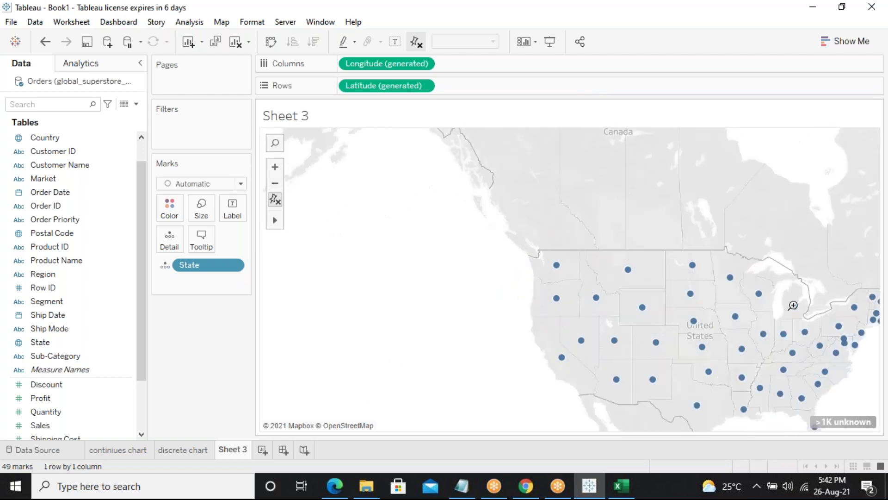
click(794, 305)
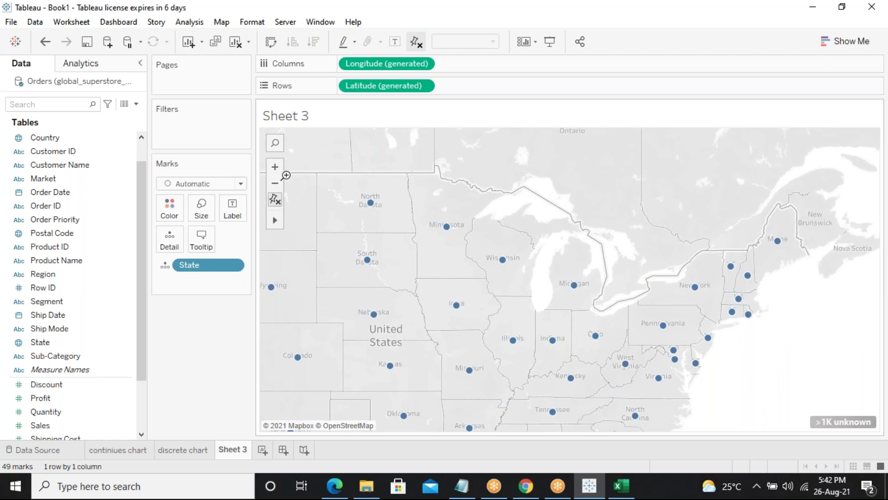
click(274, 183)
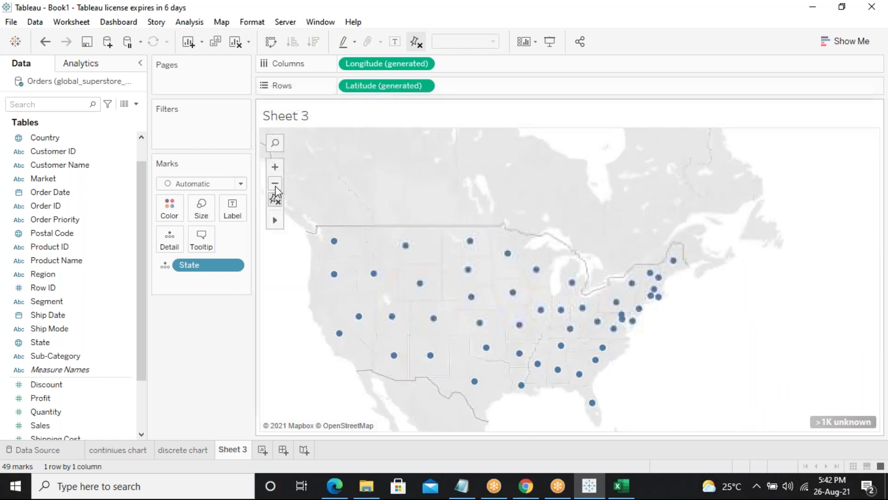
Reposition the map with the Pan tool and enlarge it around the central United States.
mouse_move(276, 218)
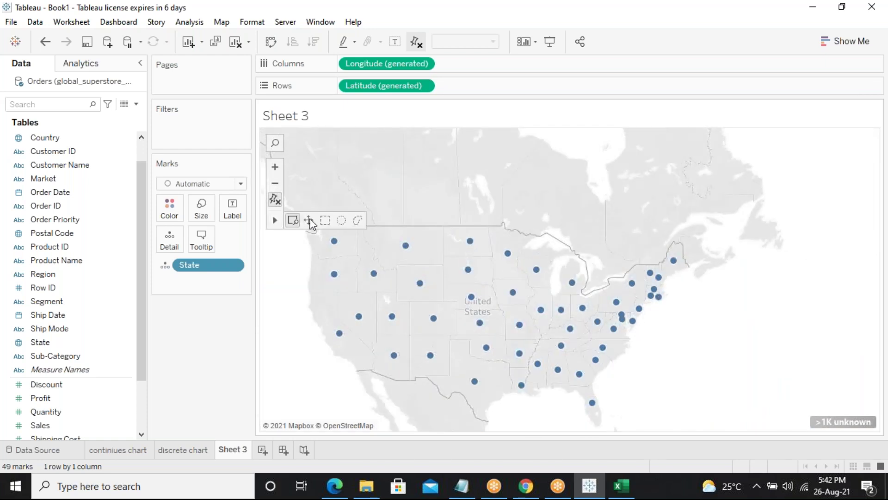
mouse_move(418, 282)
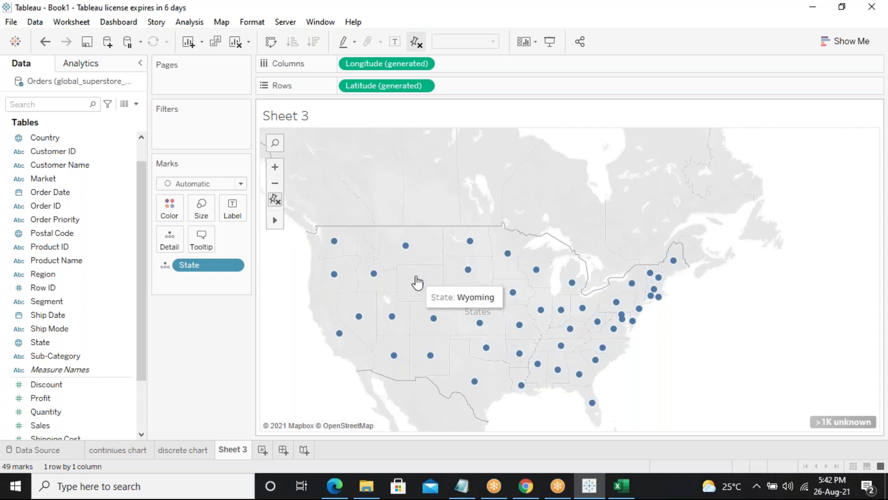
click(307, 221)
drag(404, 280, 480, 231)
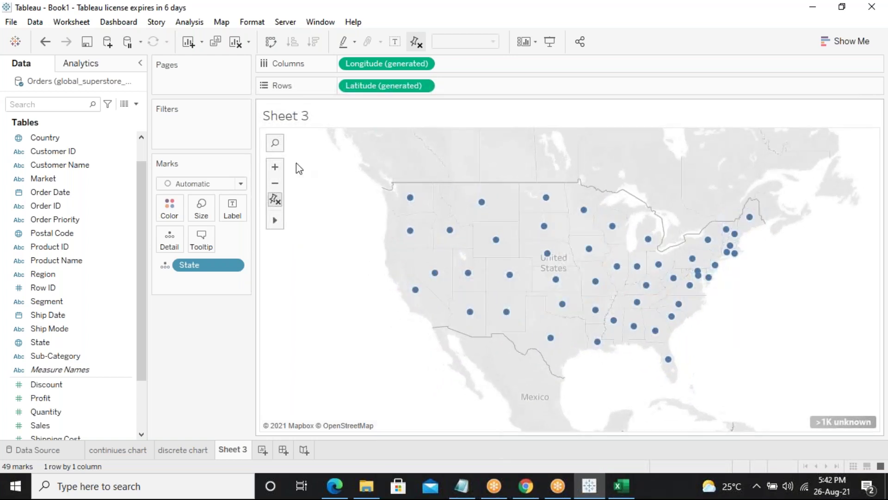
click(276, 168)
click(275, 167)
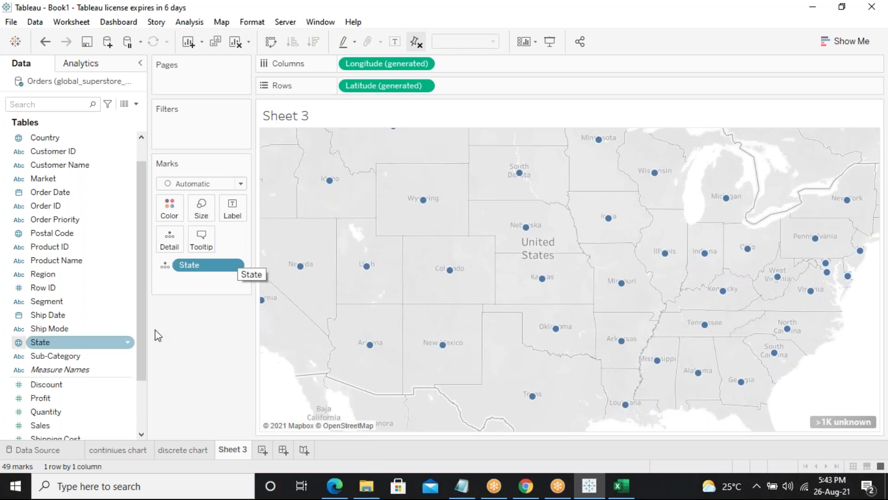
Add the Sales measure to Columns after the generated longitude.
drag(138, 330, 145, 371)
click(56, 370)
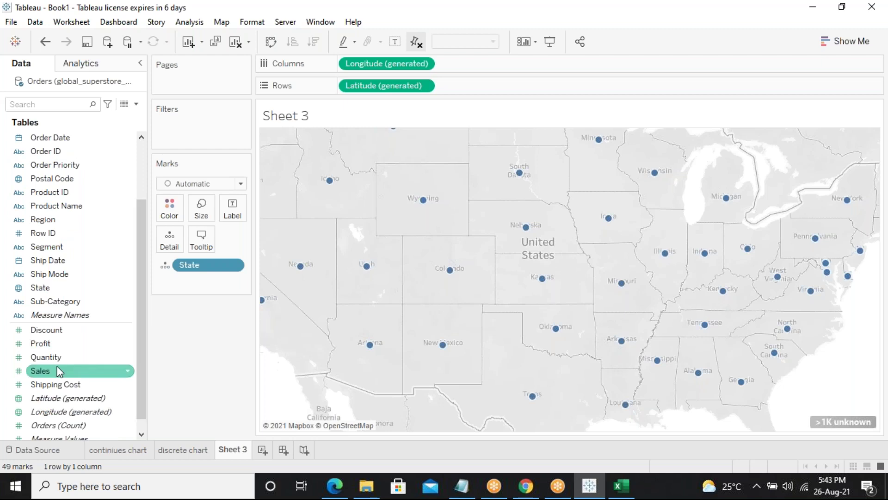
click(59, 371)
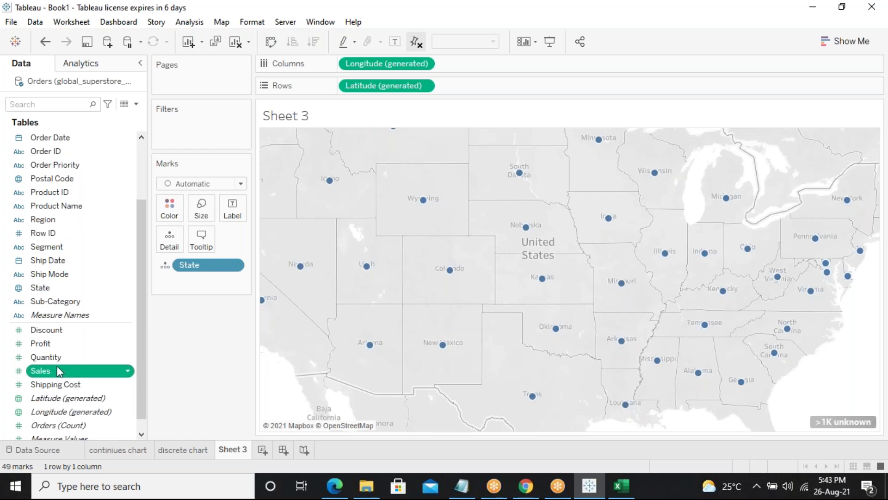
click(58, 371)
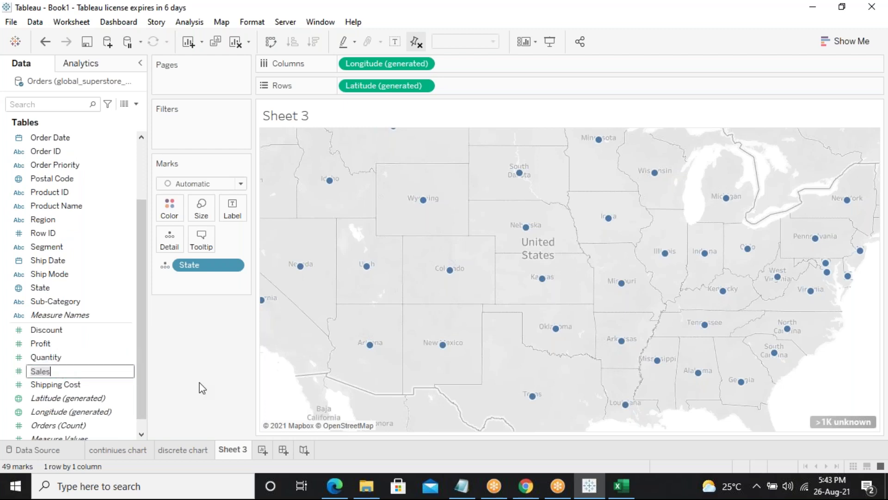
key(Return)
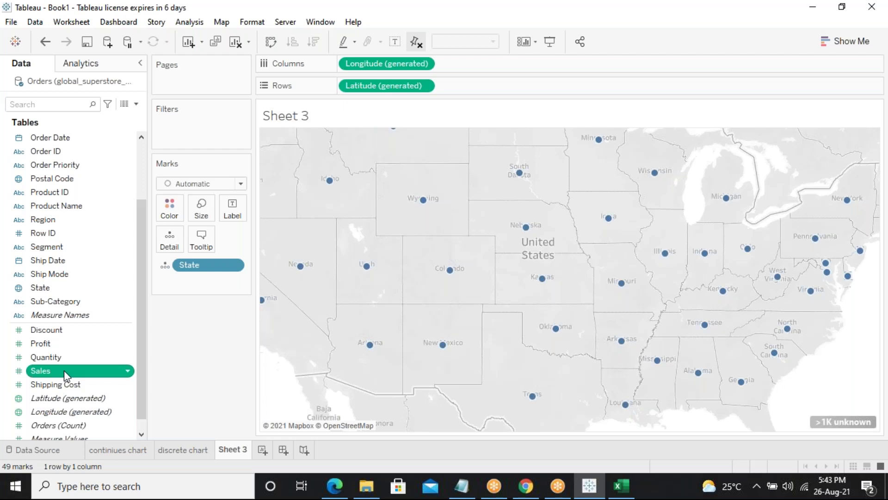
drag(64, 370, 261, 146)
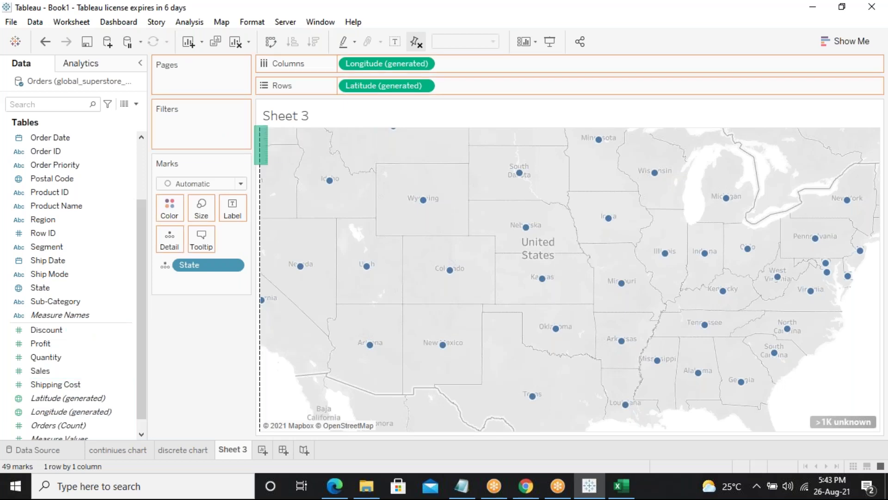
mouse_move(278, 132)
mouse_down()
mouse_move(365, 113)
mouse_move(359, 118)
mouse_move(501, 62)
mouse_up()
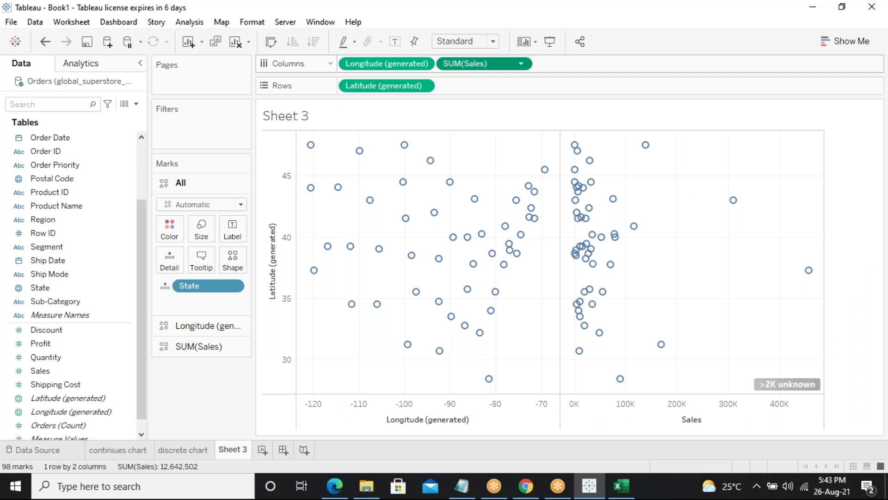
drag(499, 64, 543, 59)
click(407, 63)
click(437, 99)
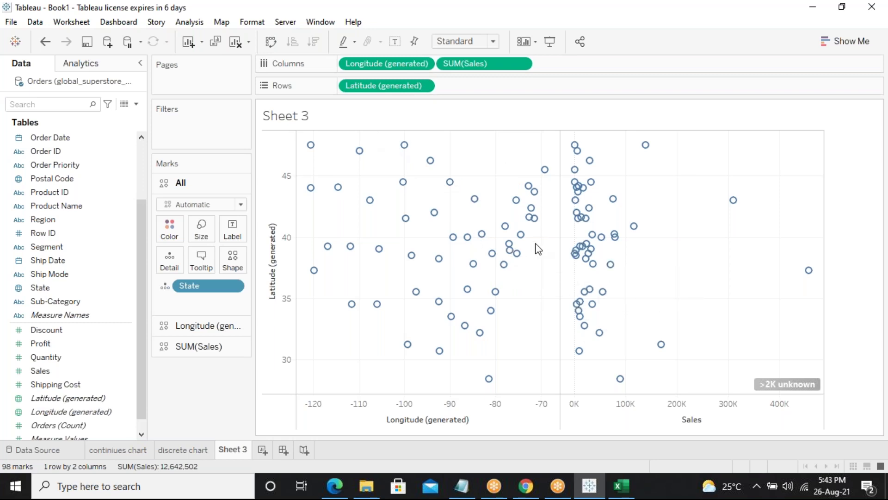
mouse_move(547, 170)
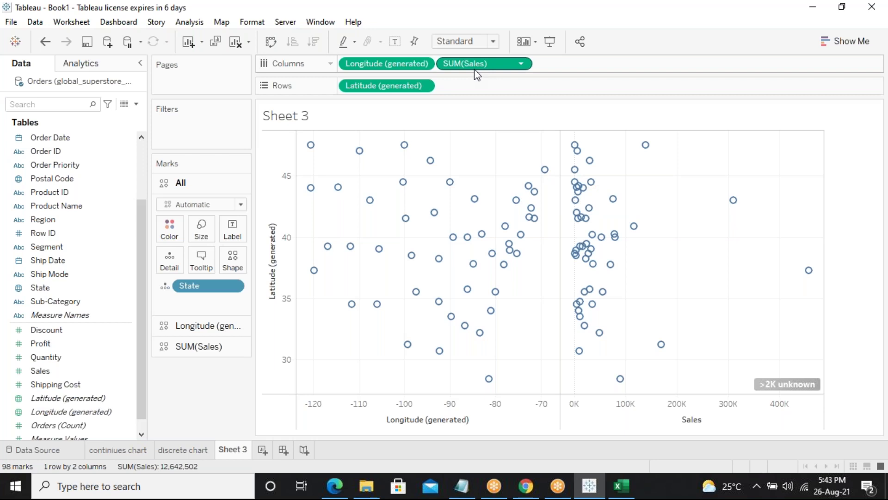
Color the map by SUM(Sales) instead of plotting it on Columns, and label the map with State.
drag(475, 70, 170, 229)
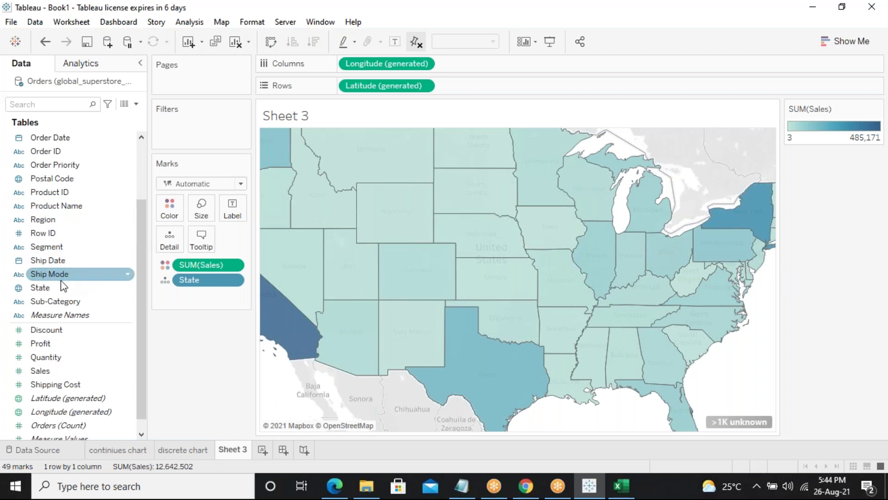
drag(60, 283, 236, 210)
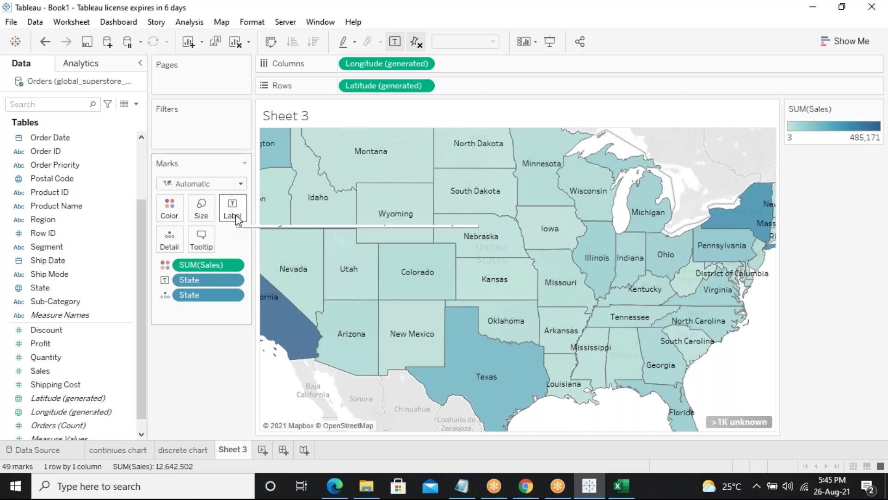
Switch to the global_superstore_2016 workbook in Excel and maximize its window to examine the Orders date columns.
click(618, 487)
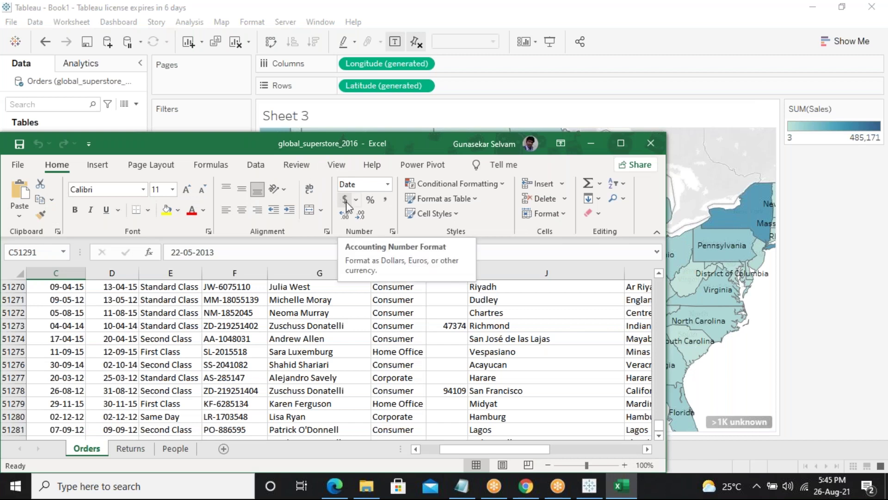
click(614, 143)
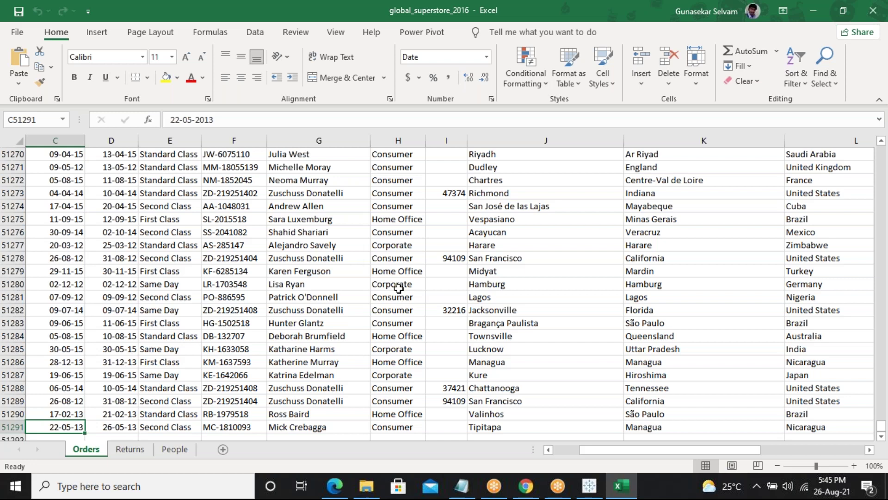
mouse_move(821, 494)
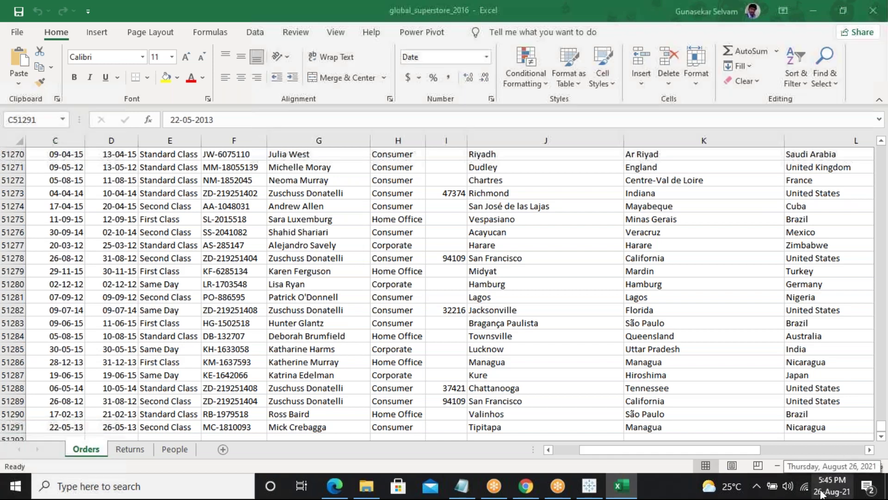
Open the Windows Control Panel with the Run command and show All Control Panel Items in a maximized window.
key(super+r)
text(contr)
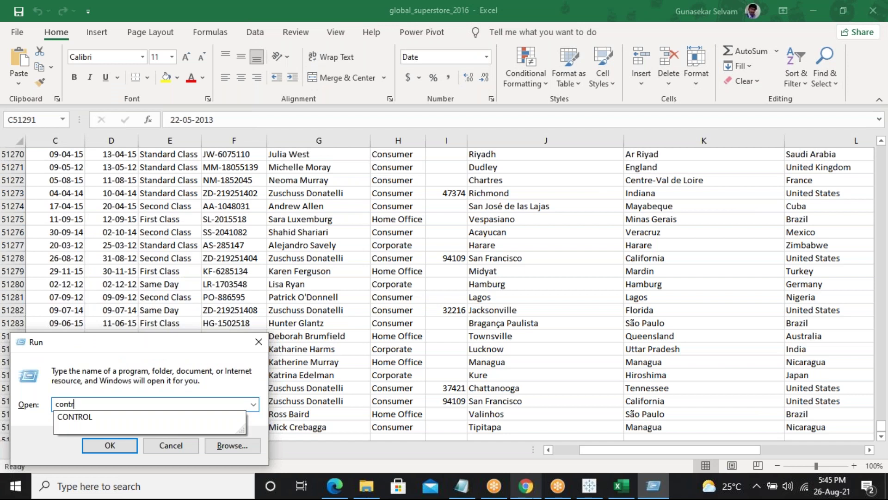
key(Down)
key(Return)
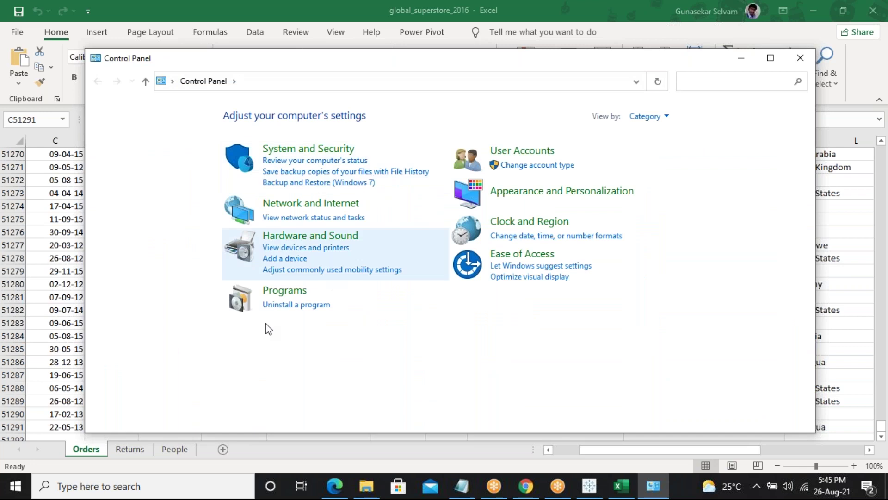
click(234, 84)
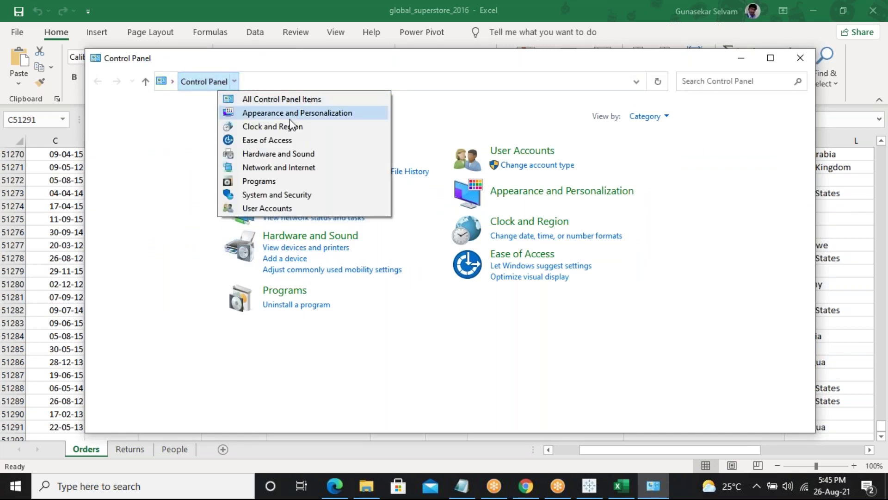
click(234, 82)
click(234, 82)
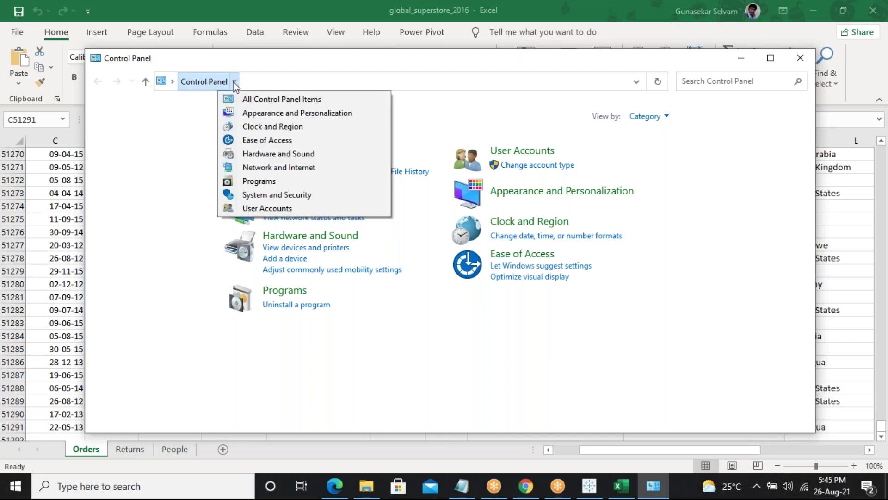
click(262, 100)
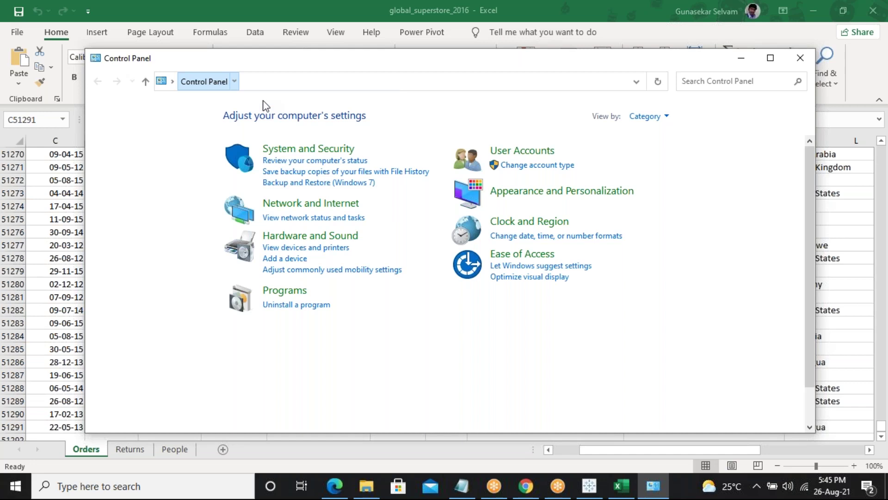
click(771, 62)
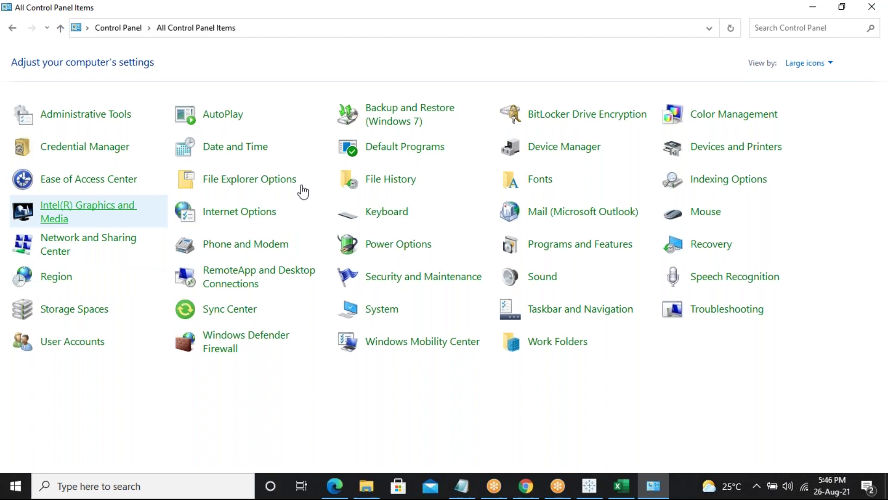
Open the Region settings, review the administrative and format options including the format language list, and close them without changes.
click(259, 211)
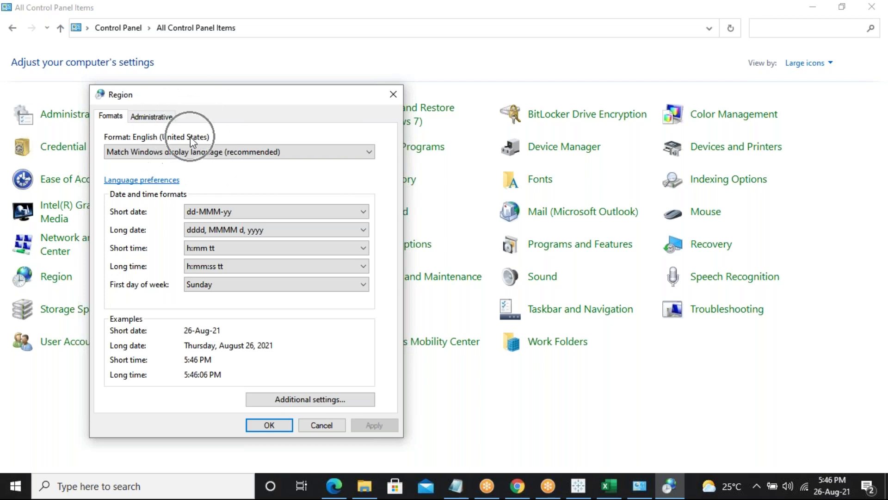
click(145, 118)
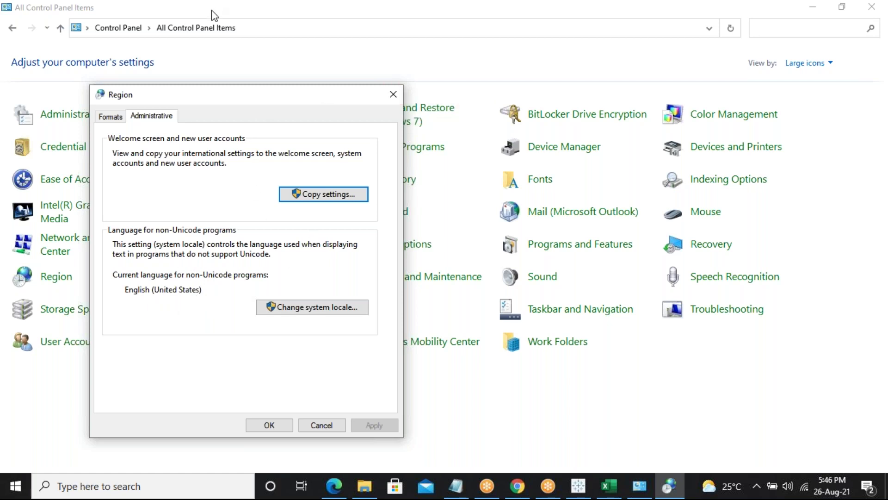
click(112, 117)
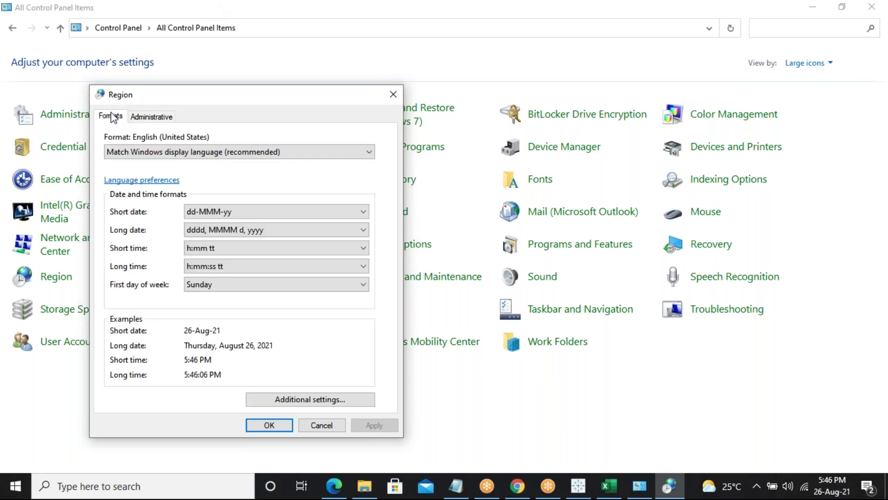
click(212, 151)
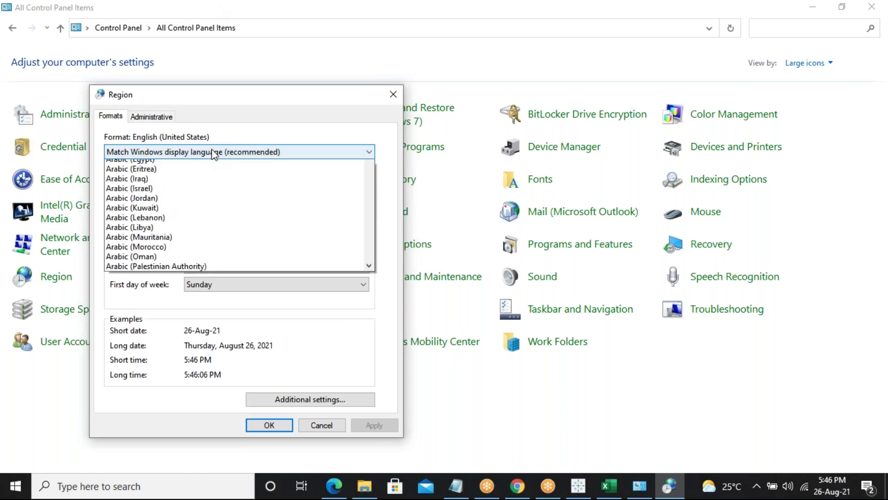
click(392, 95)
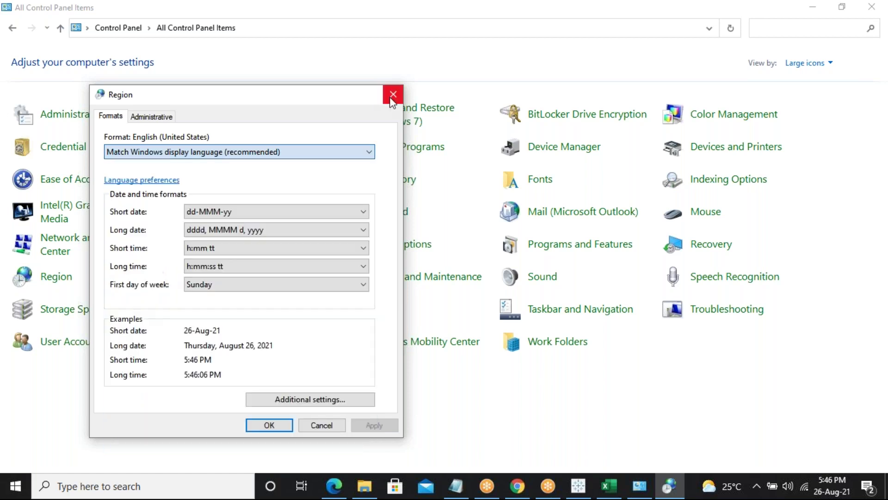
click(393, 95)
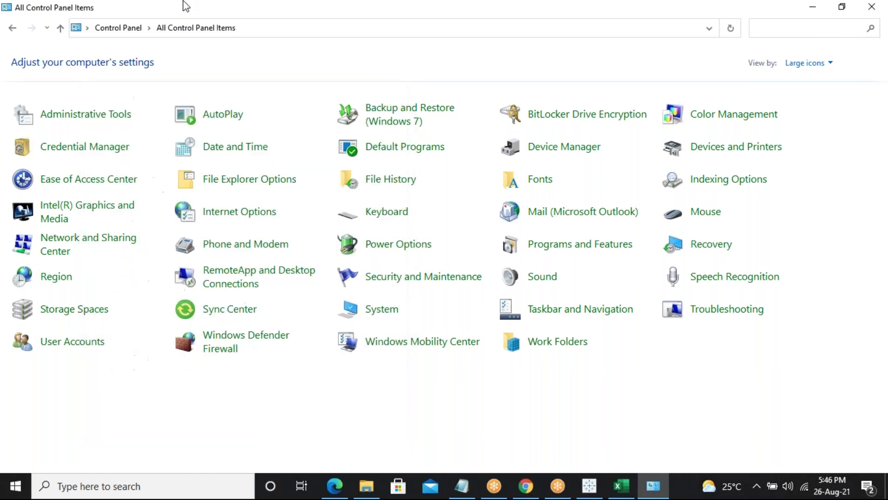
Close the Control Panel and switch back to the State map in Tableau.
drag(185, 9, 108, 120)
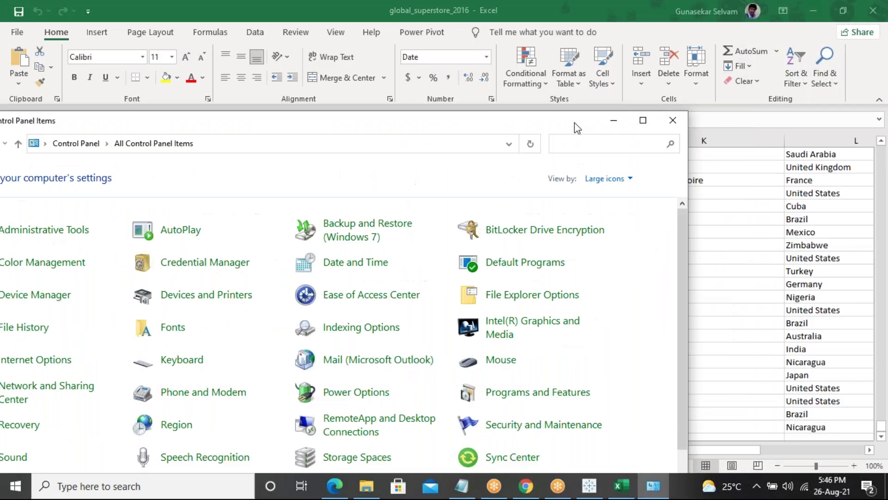
click(674, 124)
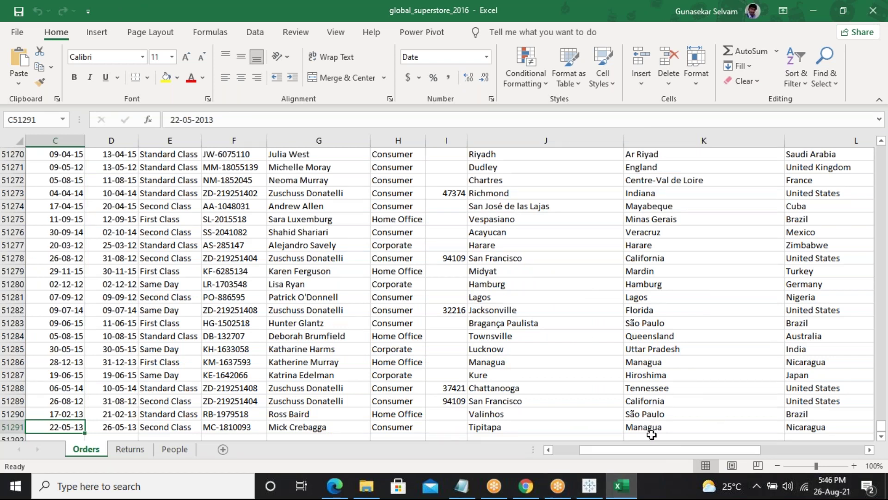
click(589, 486)
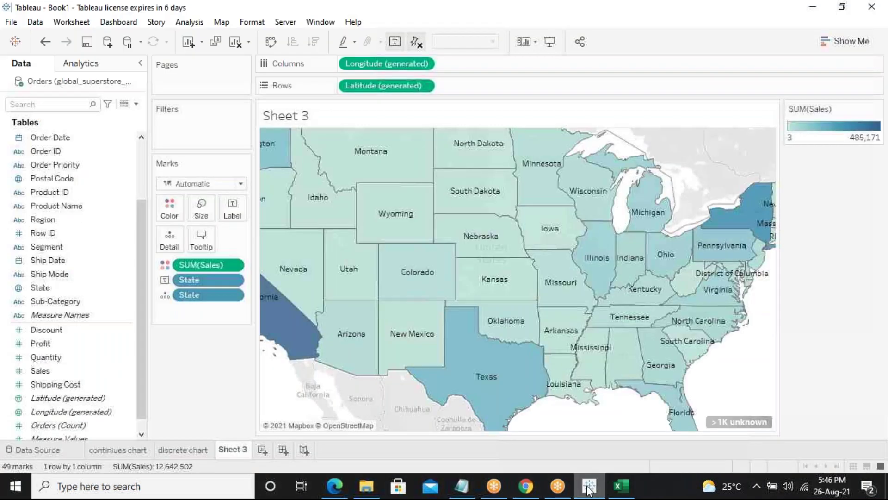
mouse_move(417, 221)
mouse_move(283, 316)
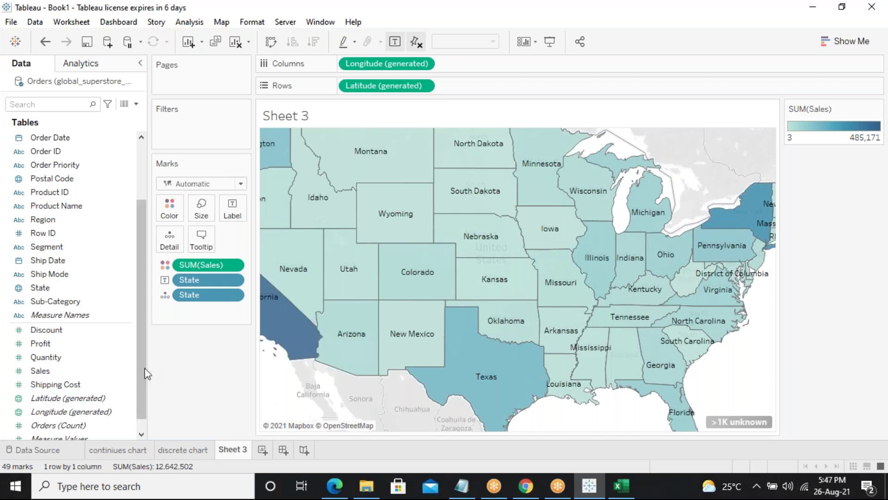
Rename Sheet 3 as "colour on map by measure".
drag(138, 370, 138, 393)
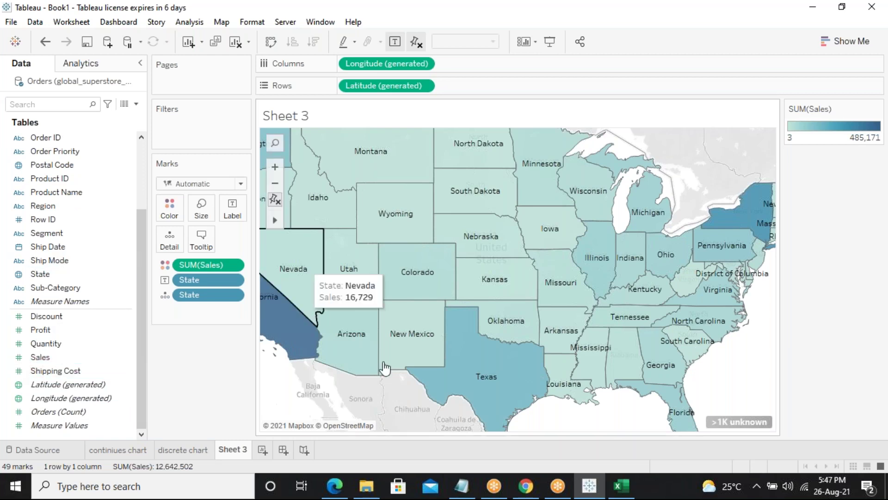
right_click(226, 455)
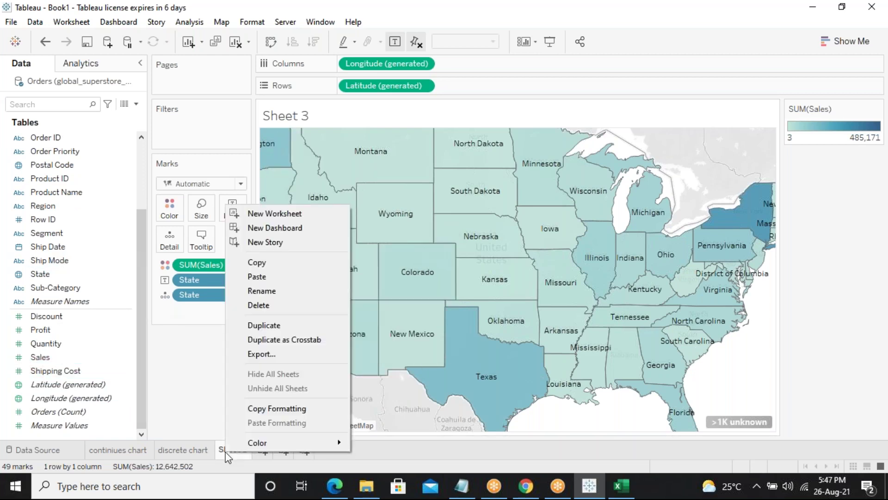
click(259, 291)
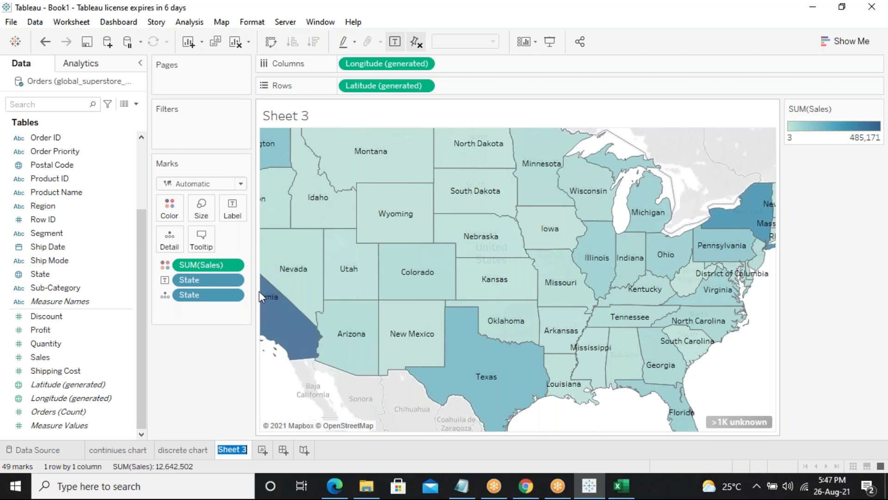
text(colour on map by measure)
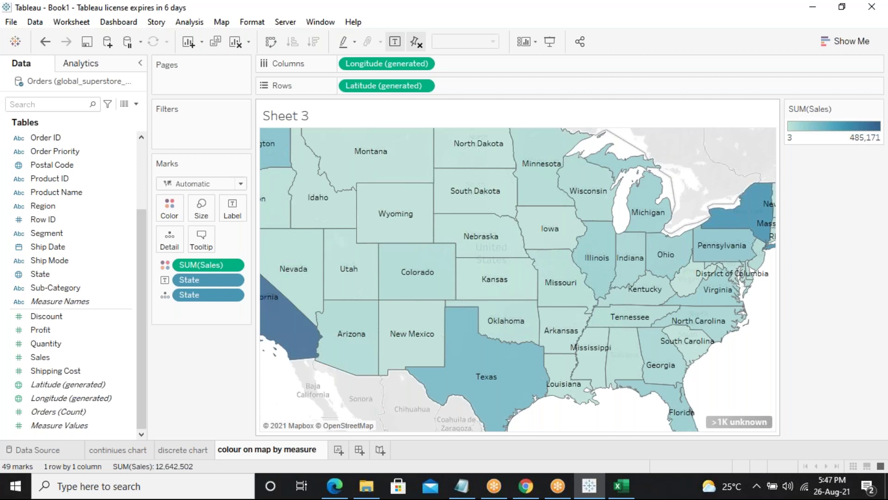
Add a new worksheet to the workbook and return to the "colour on map by measure" sheet.
click(342, 456)
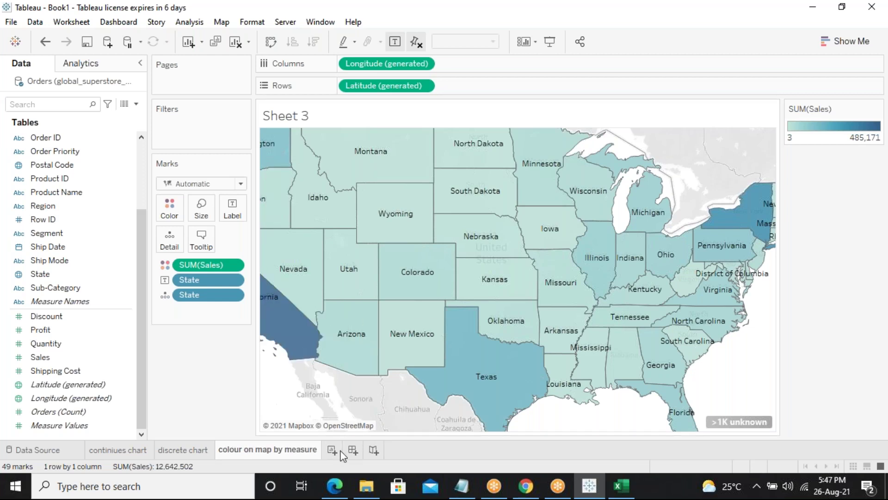
click(341, 451)
click(300, 450)
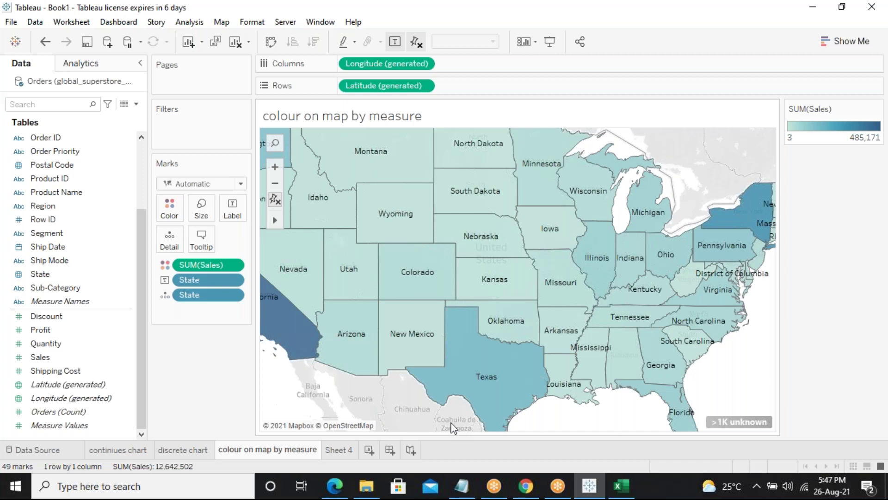
Switch to the Excel workbook and search the State column of the Orders sheet for "india".
click(621, 485)
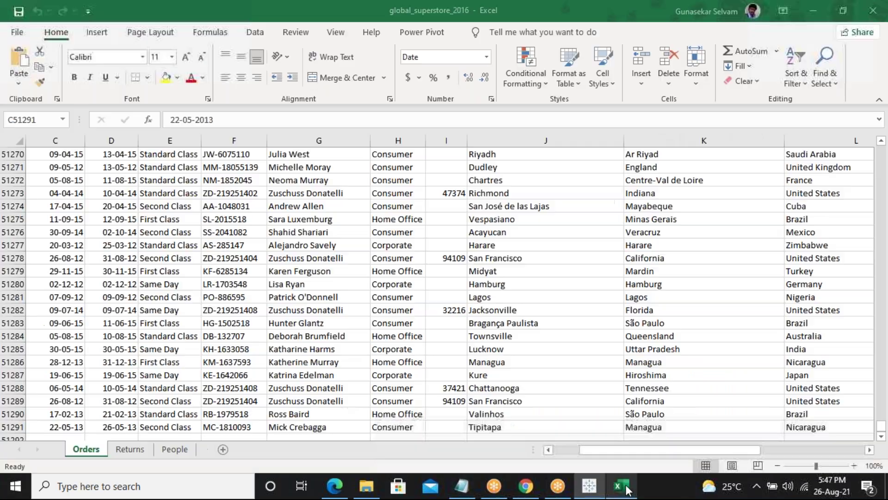
click(305, 234)
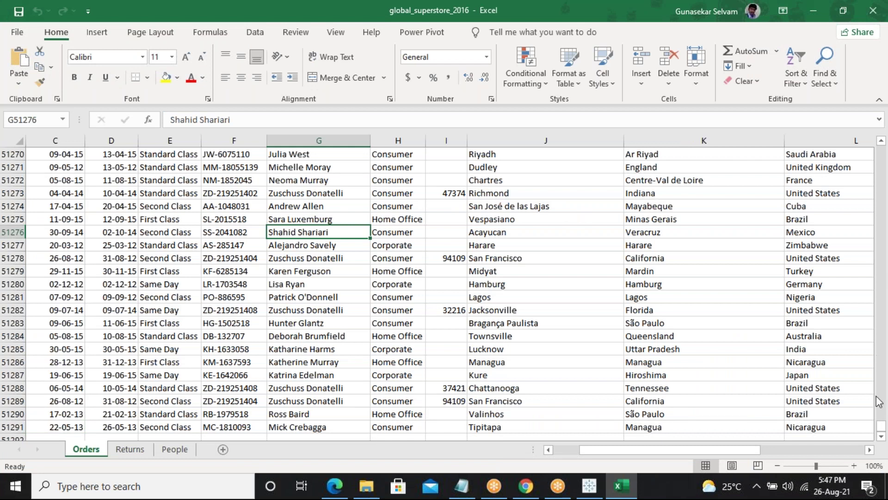
drag(881, 425, 863, 105)
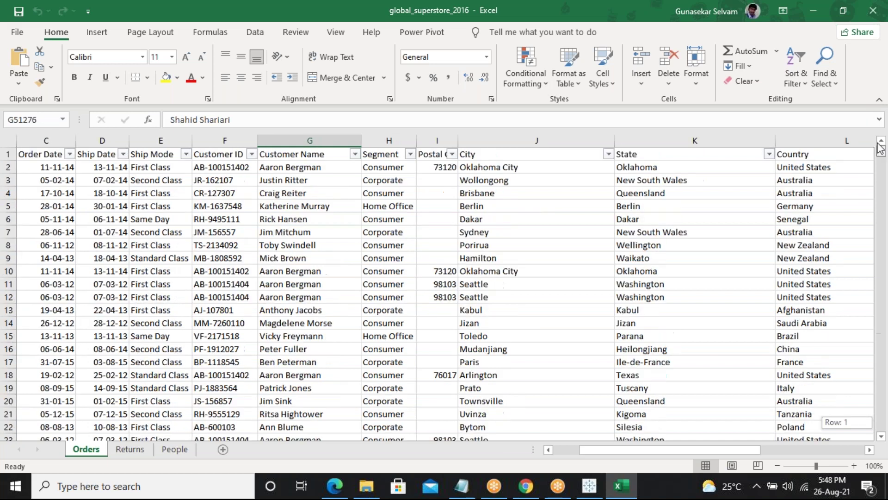
drag(665, 452, 731, 451)
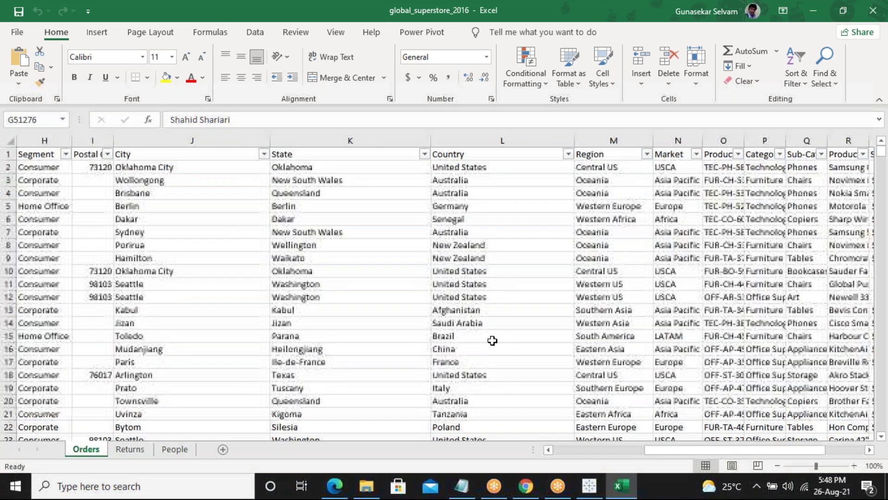
click(309, 207)
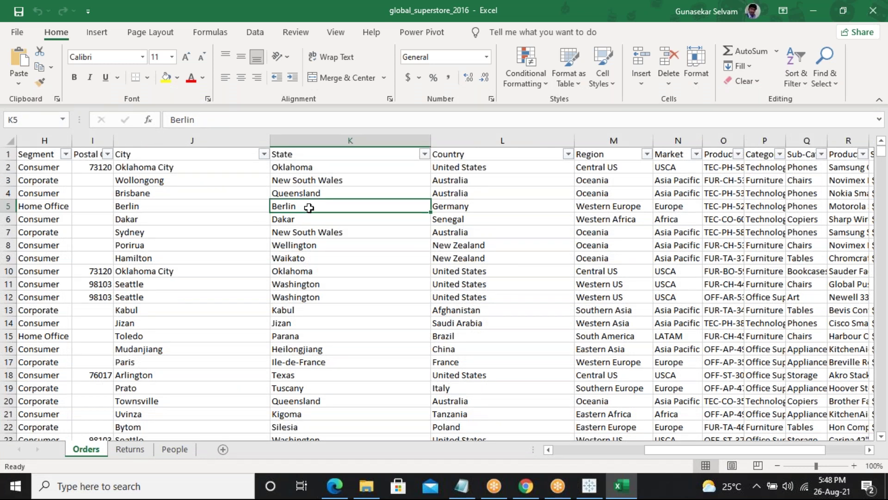
click(324, 140)
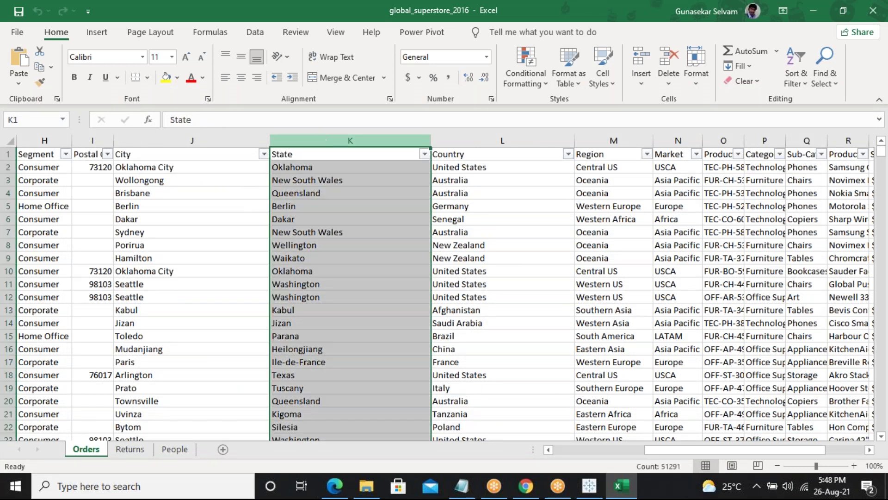
key(ctrl+f)
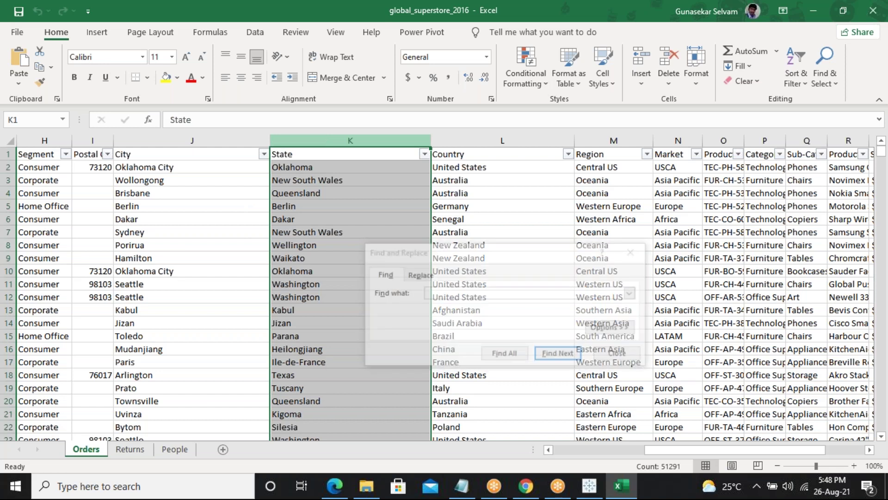
key(Return)
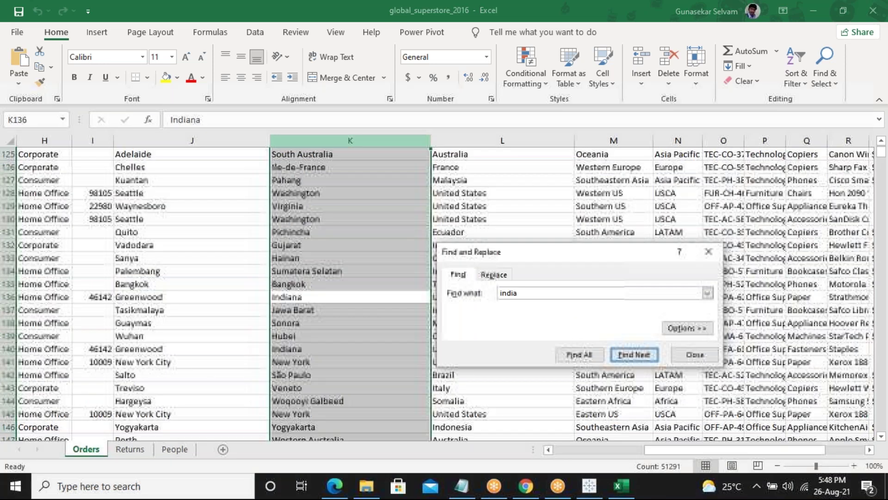
Finish the State column search for "india", and search the Orders sheet for "india" until a Country cell is found.
click(581, 355)
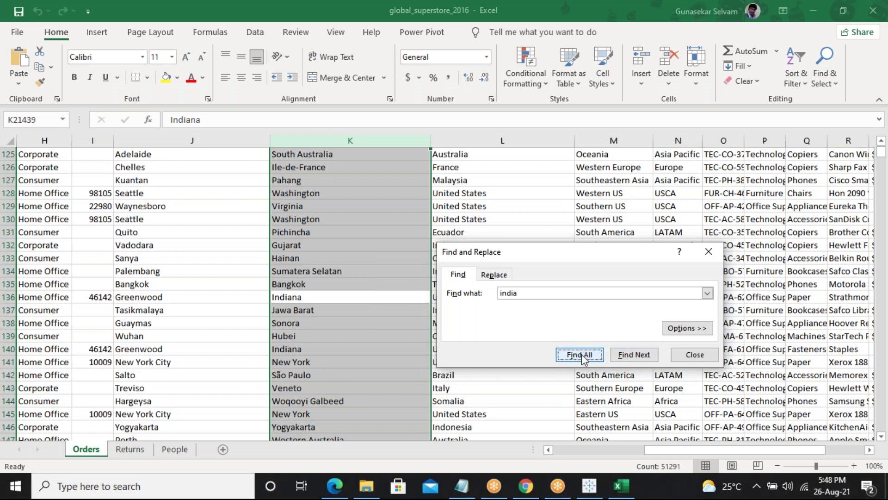
click(713, 255)
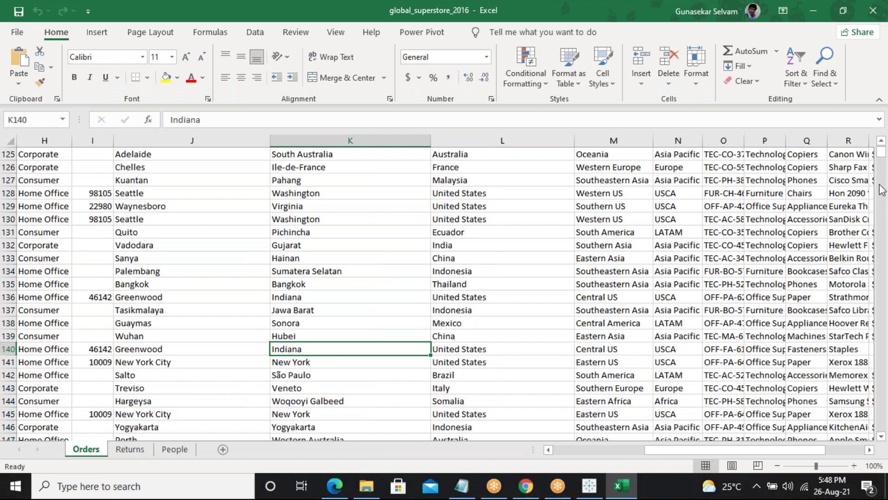
mouse_move(883, 153)
mouse_down()
mouse_move(885, 184)
mouse_move(882, 170)
mouse_up()
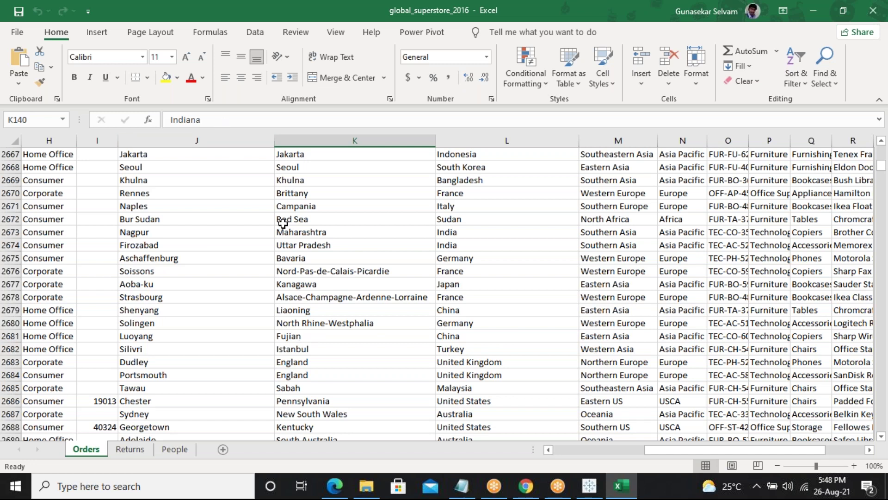
key(ctrl+f)
text(india)
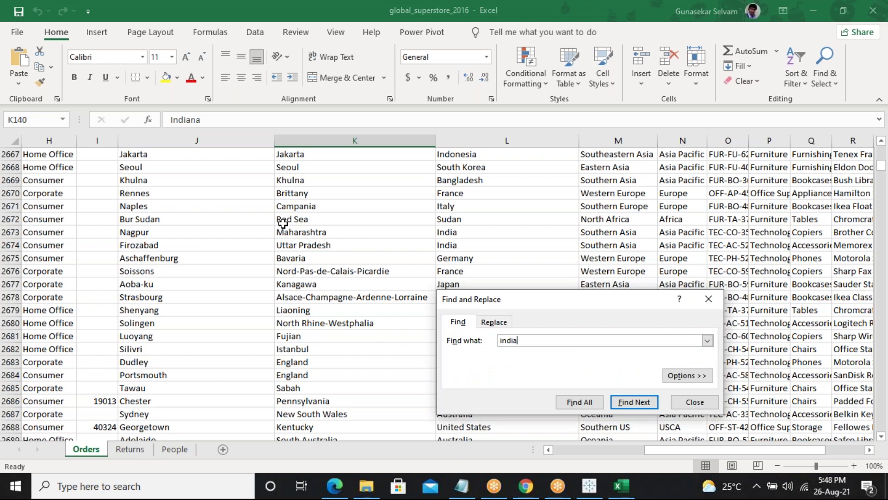
key(Return)
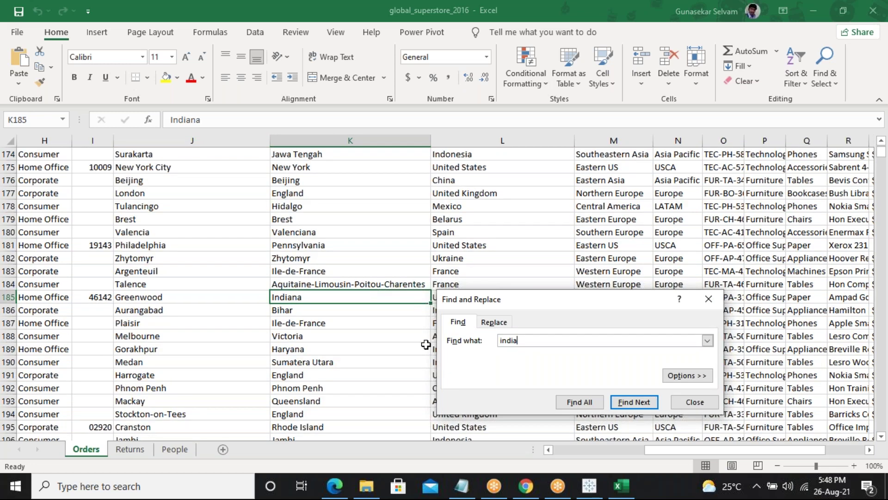
click(631, 407)
click(630, 429)
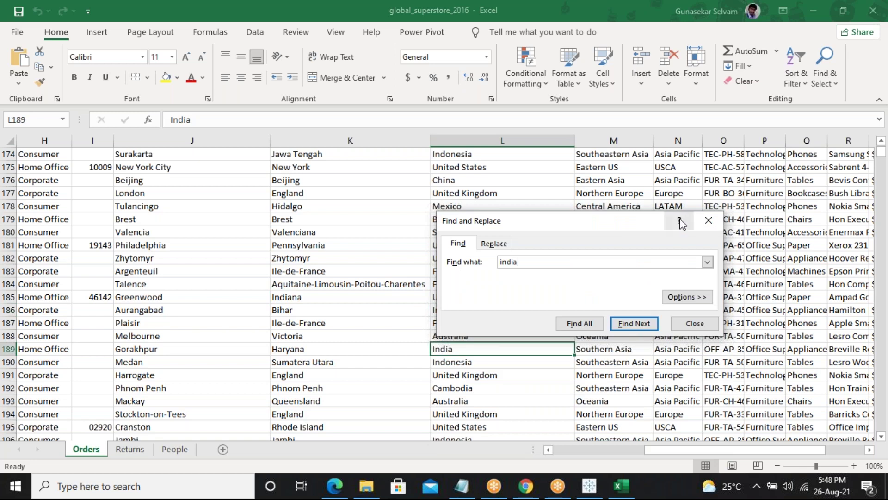
click(707, 220)
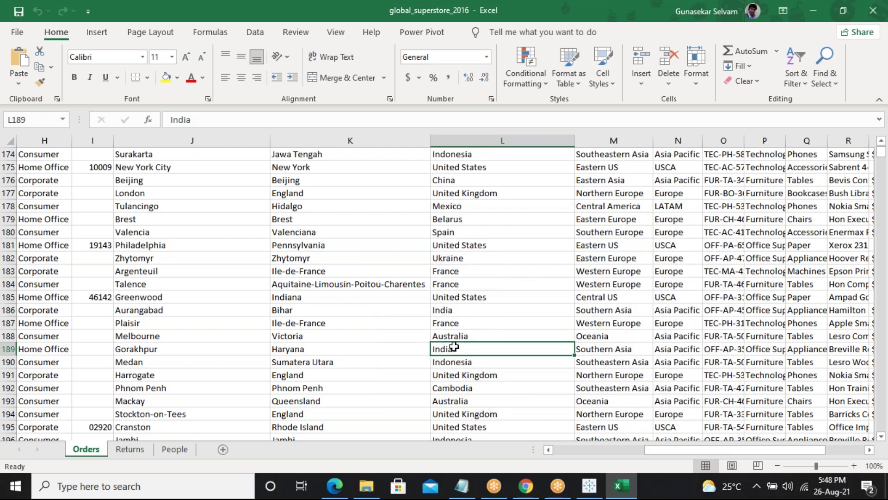
Check which states are listed in rows 186 and 189, where the Country is India.
click(461, 314)
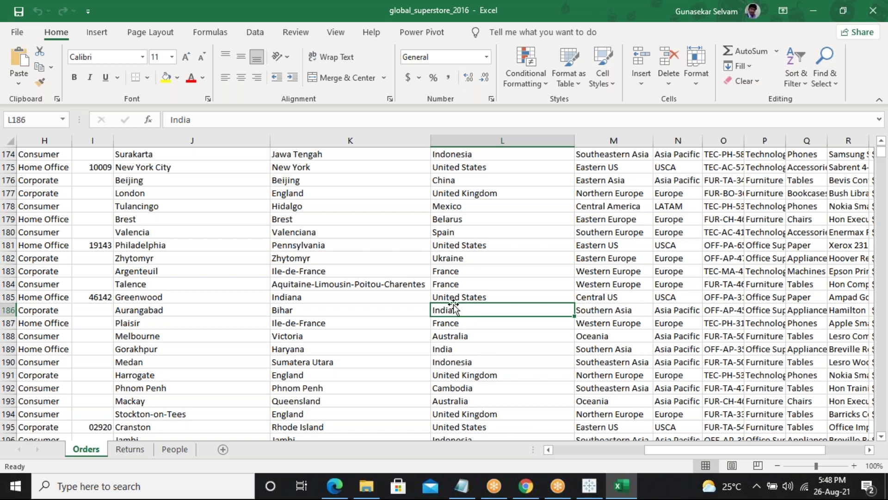
click(323, 310)
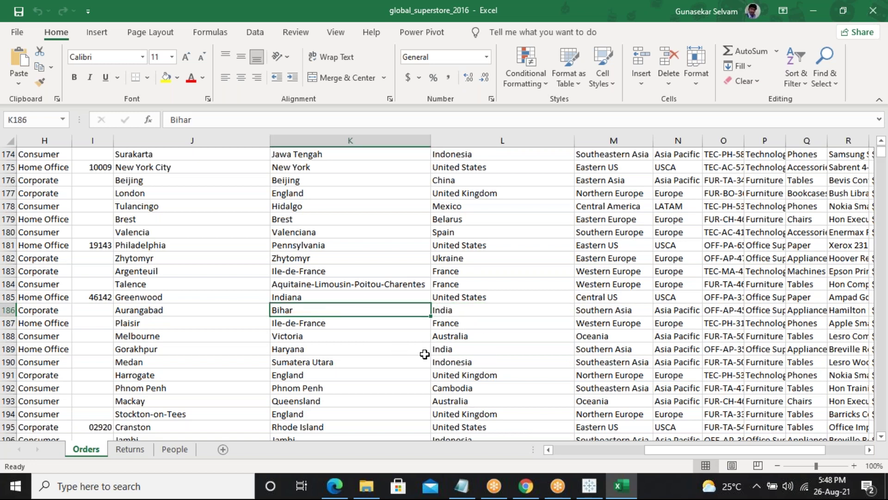
click(439, 349)
click(343, 350)
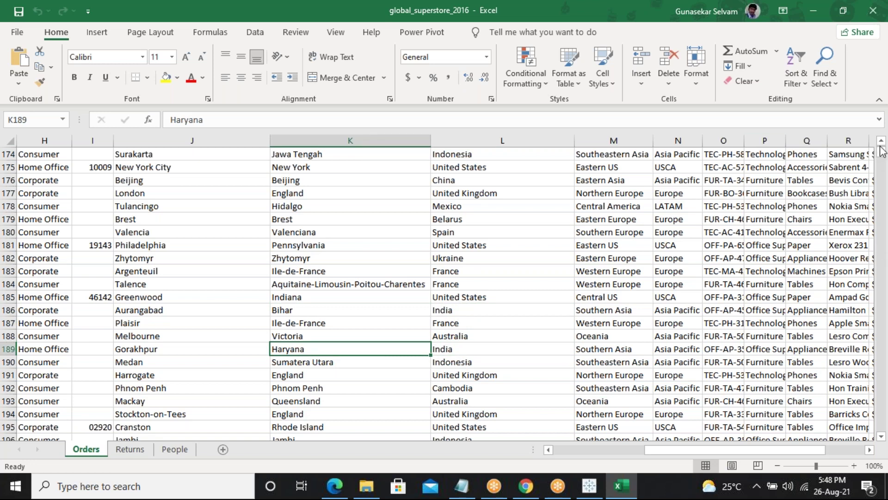
Filter the Country column of the Orders sheet to India only.
scroll(881, 150, up, 8)
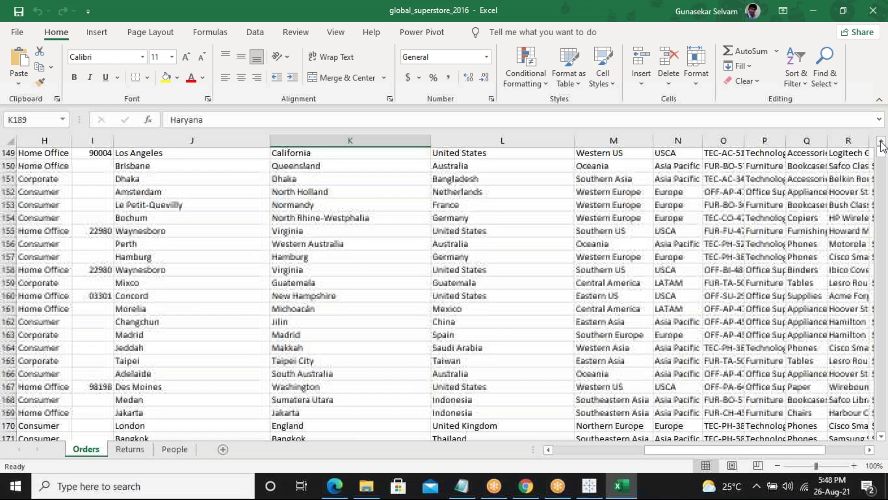
scroll(882, 147, up, 12)
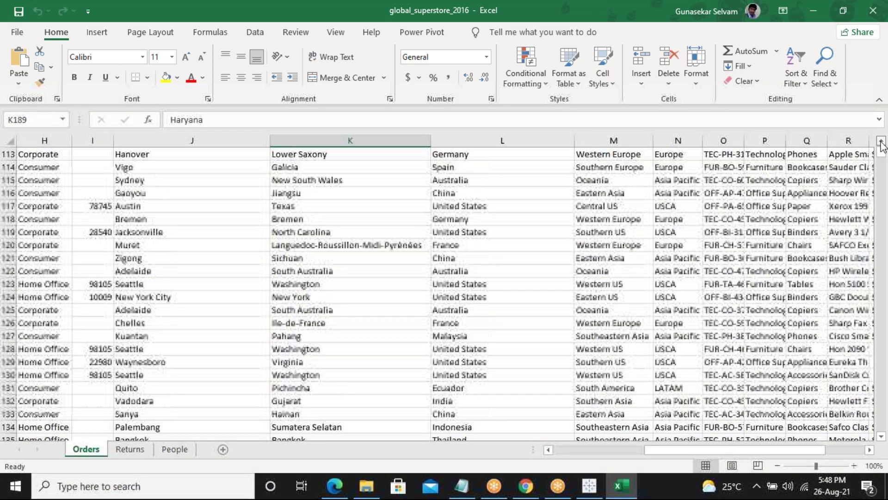
scroll(881, 146, up, 1)
scroll(882, 146, up, 20)
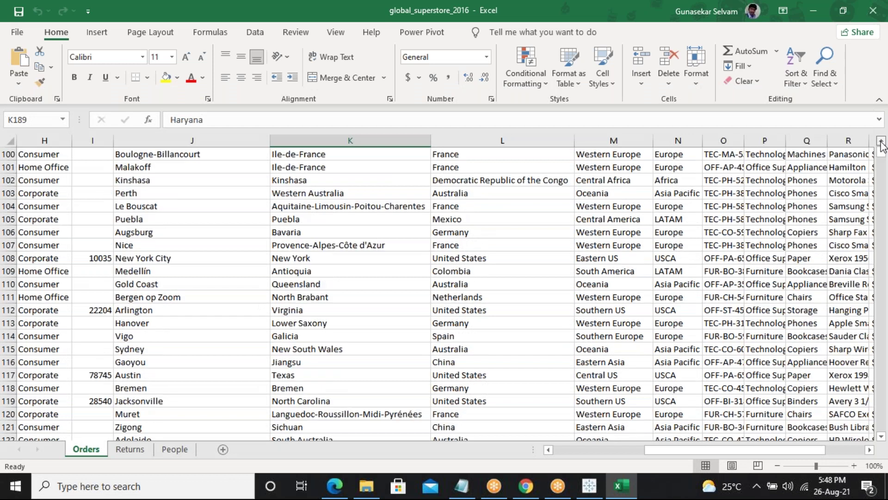
click(569, 156)
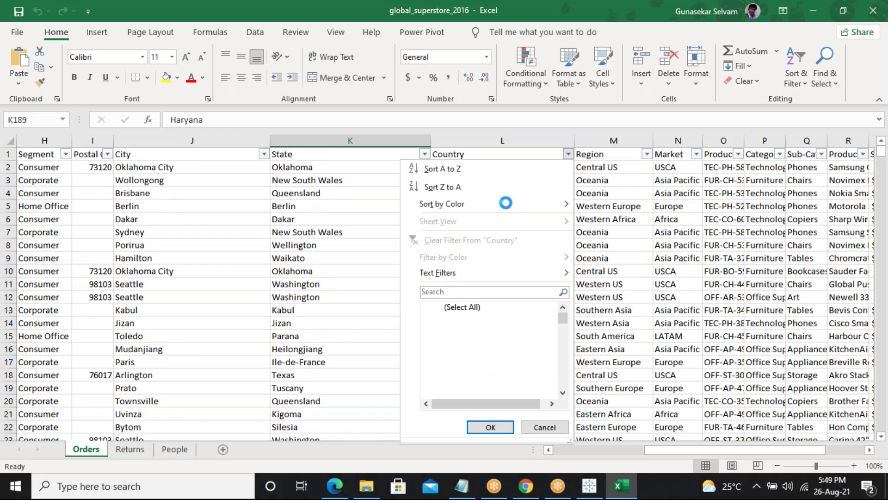
click(443, 291)
text(india)
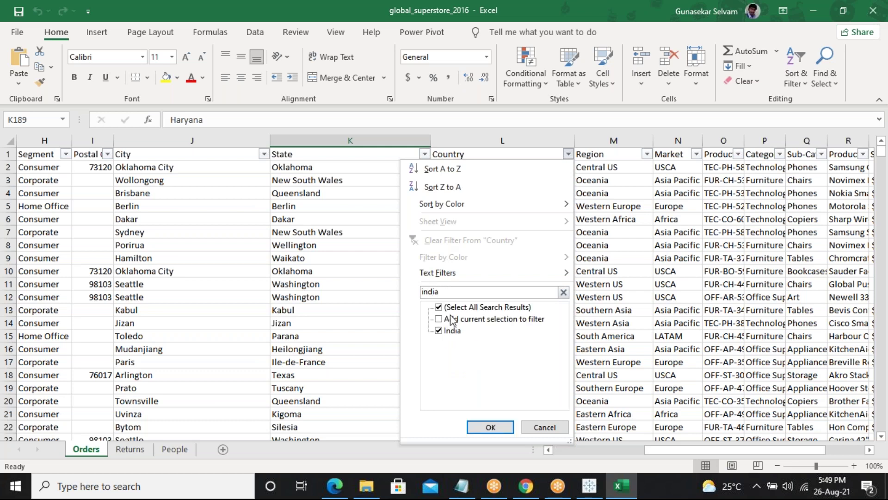
click(511, 429)
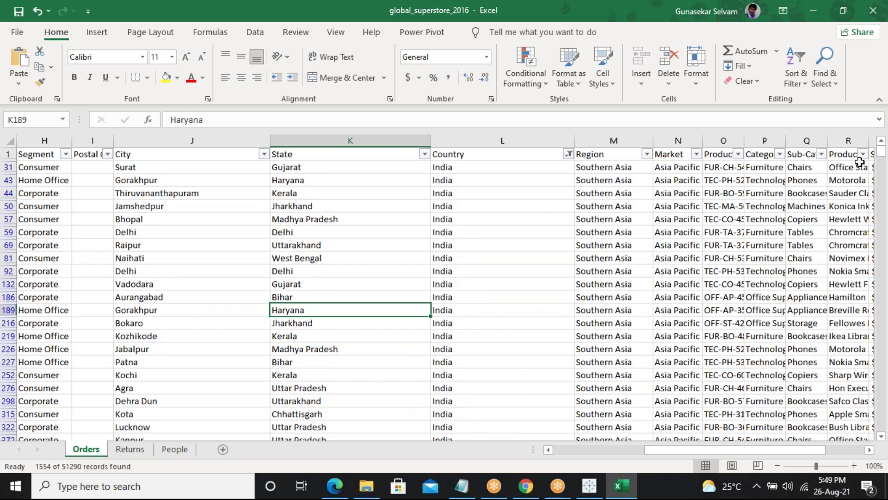
Look through the filtered rows and close the global_superstore_2016 workbook without saving the changes.
drag(884, 157, 543, 1)
click(844, 10)
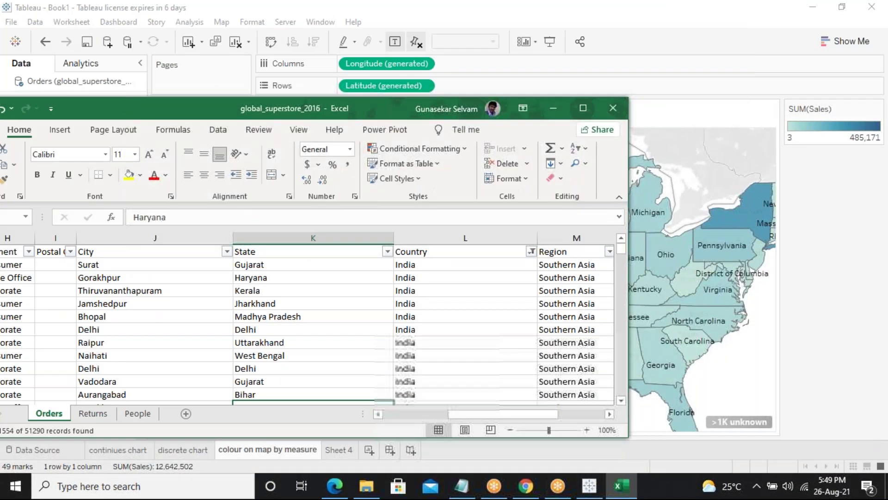
click(614, 109)
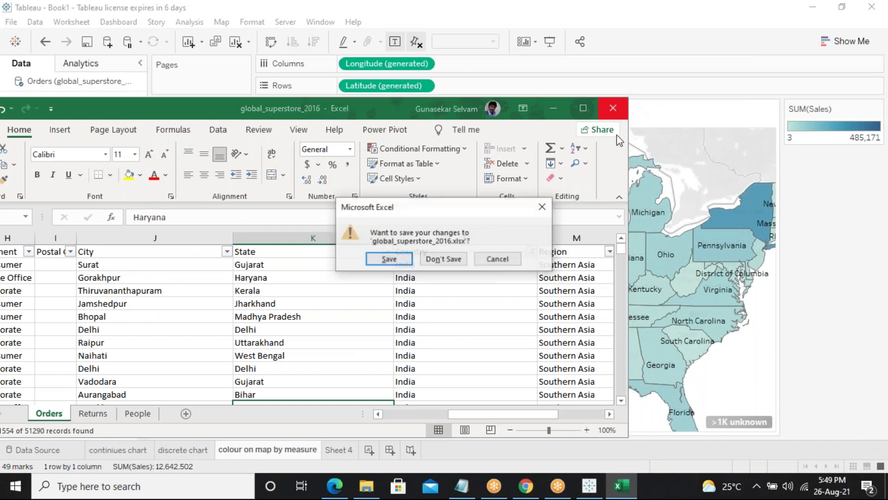
click(442, 263)
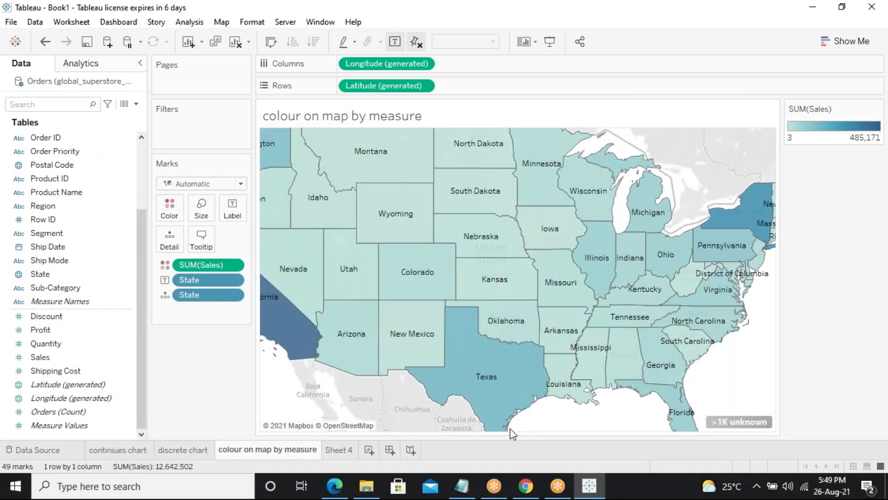
Switch to the Windows date and time settings and set the time zone to (UTC+05:30) Chennai, Kolkata, Mumbai, New Delhi.
click(832, 486)
right_click(690, 486)
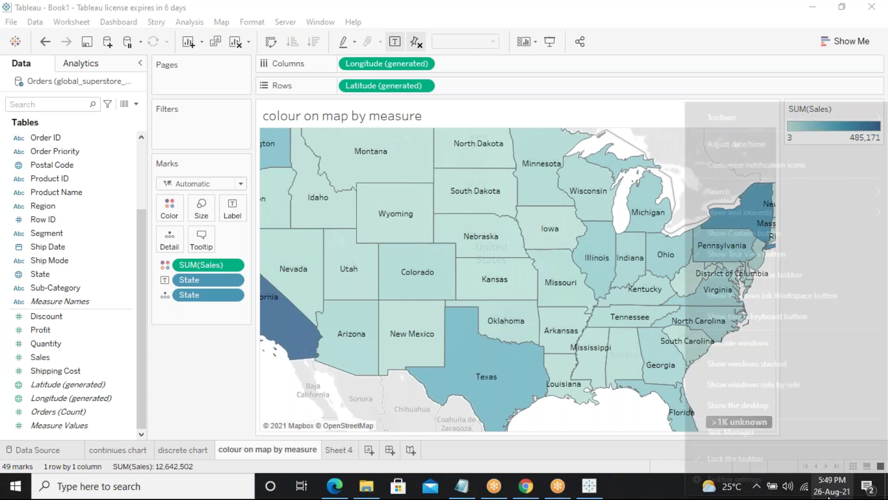
click(742, 145)
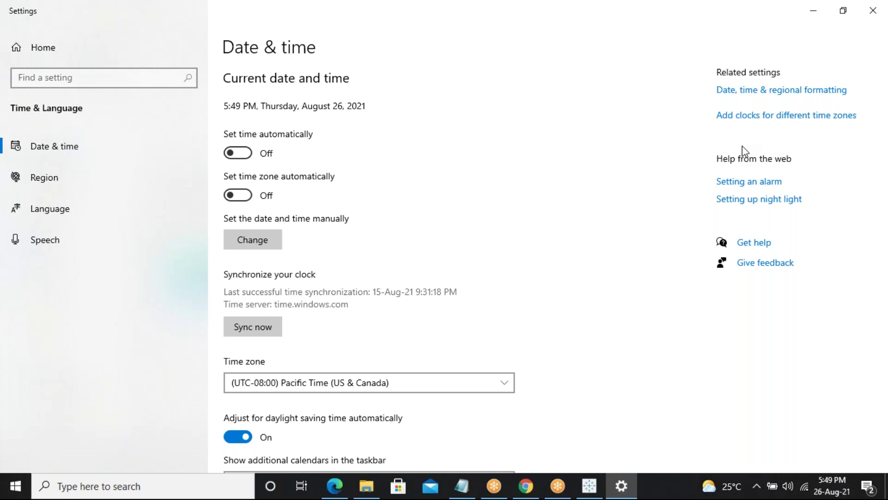
click(367, 376)
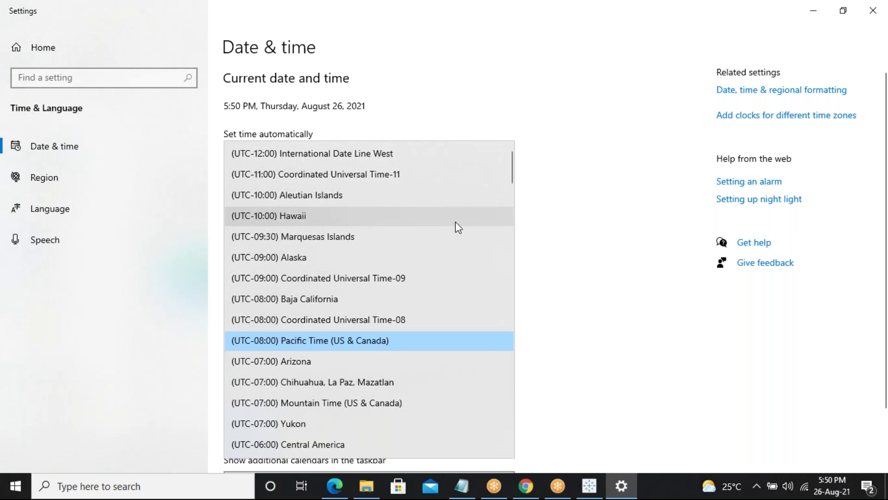
drag(512, 181, 512, 231)
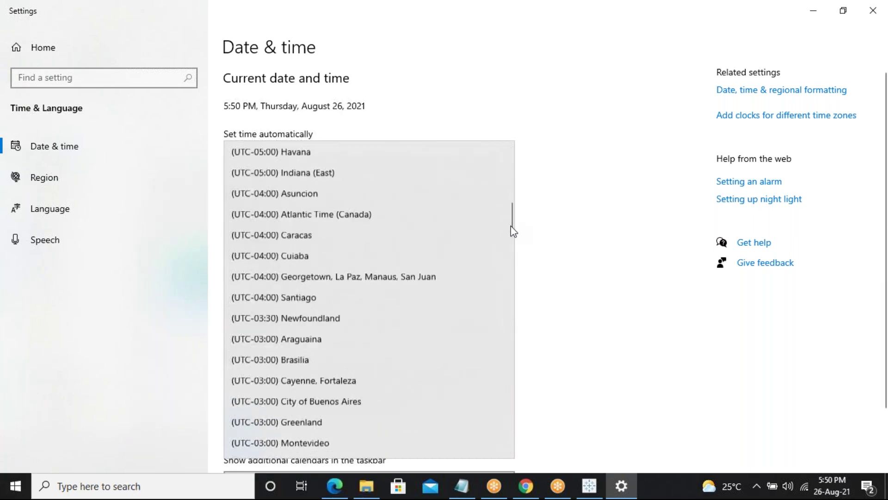
drag(508, 225, 509, 368)
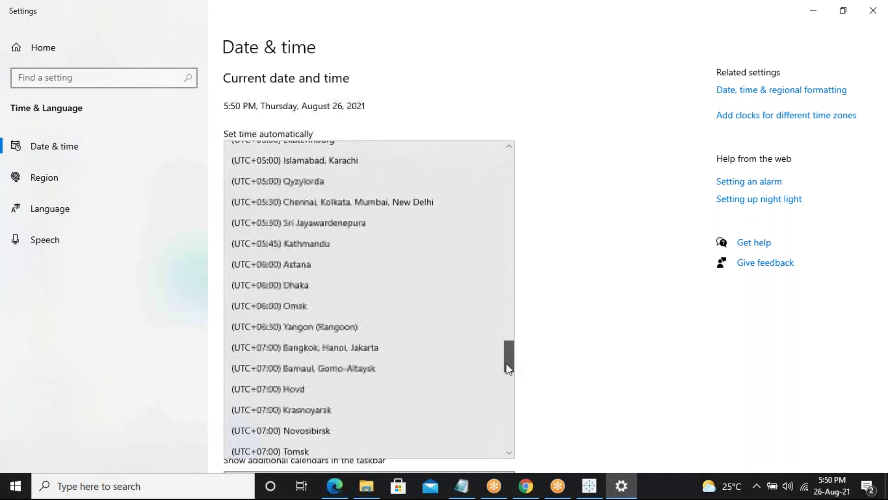
click(373, 198)
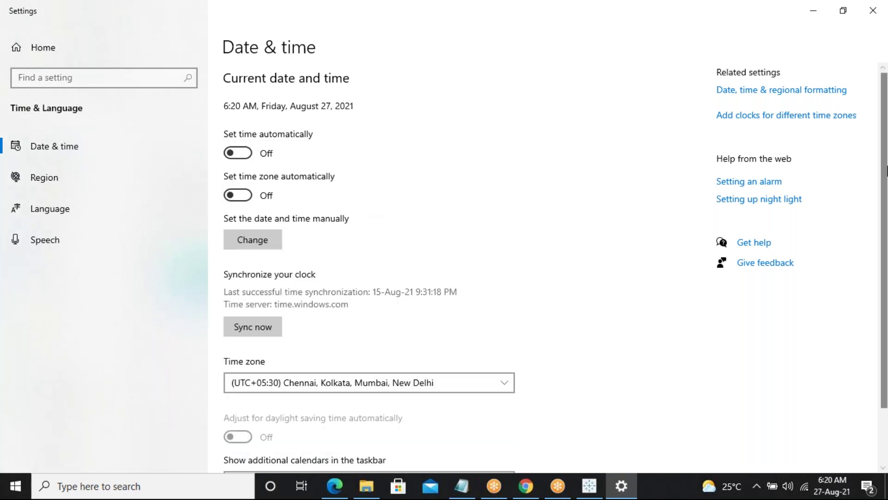
Turn on setting the time automatically and setting the time zone automatically.
drag(887, 171, 887, 238)
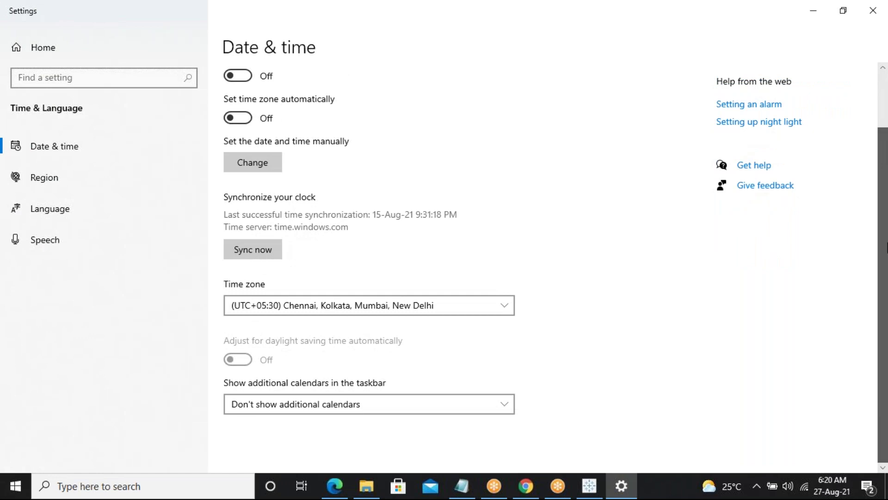
drag(887, 238, 883, 185)
click(238, 153)
click(241, 195)
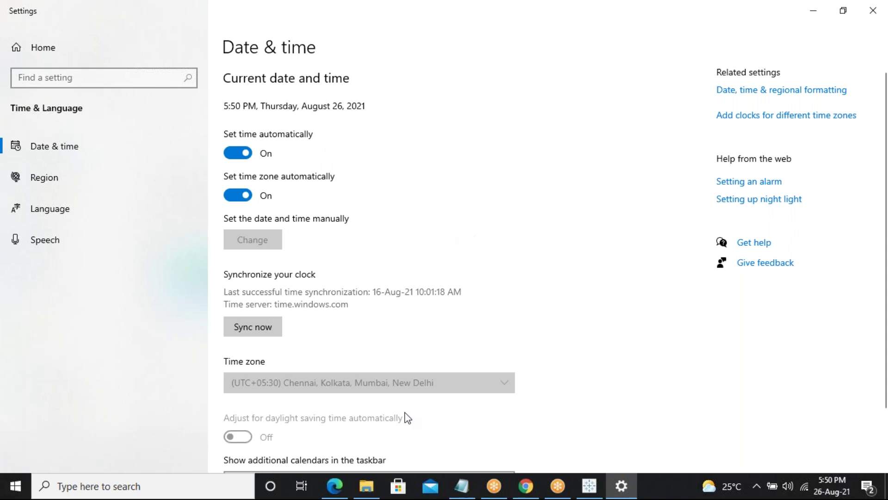
Open the regional formatting settings and set the country or region to India.
click(785, 92)
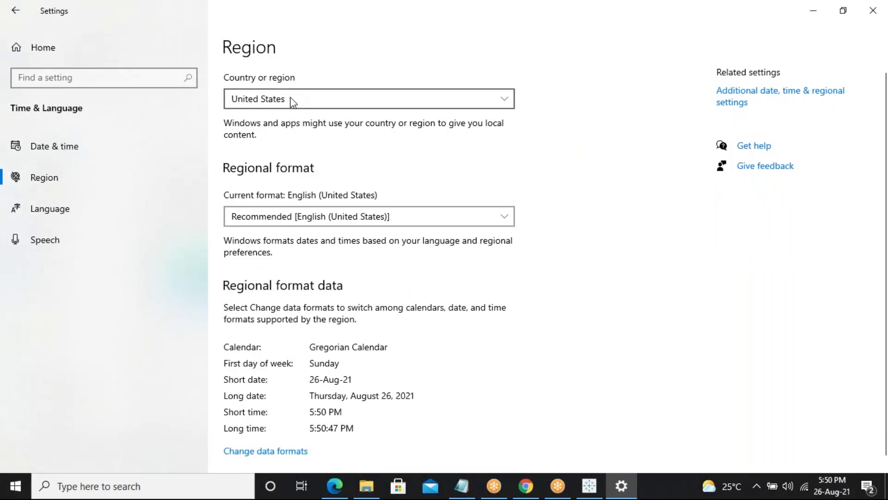
click(293, 100)
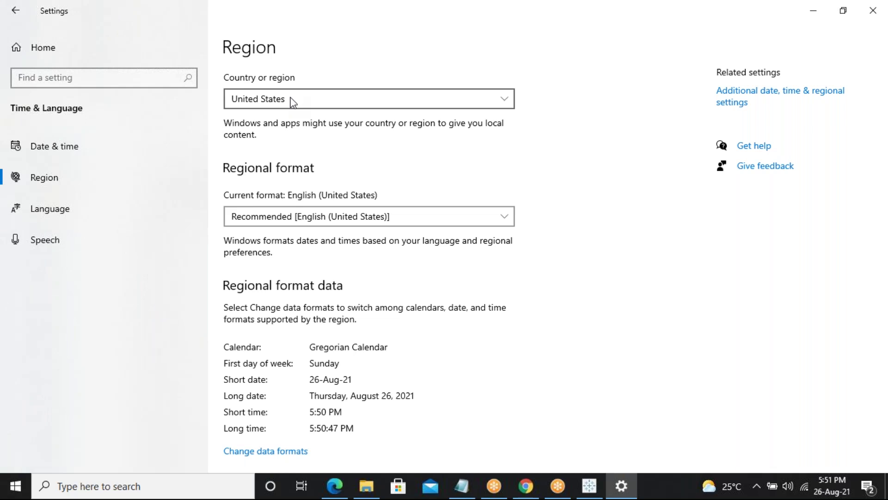
click(291, 98)
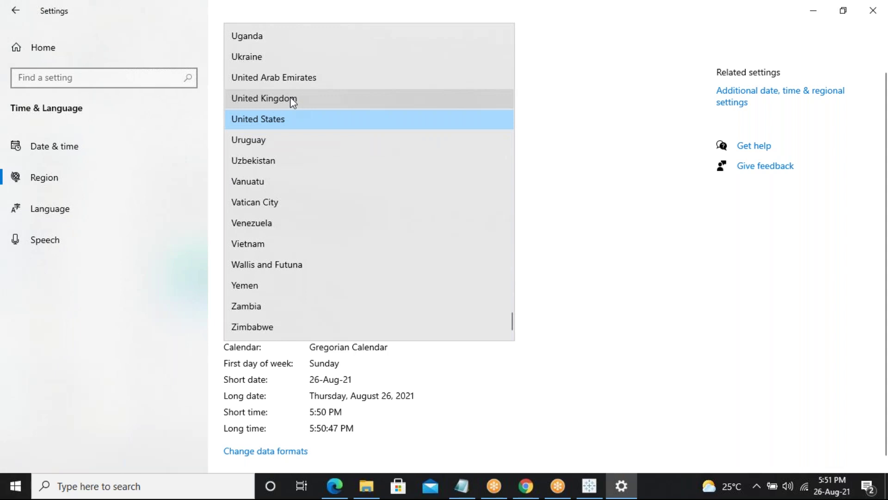
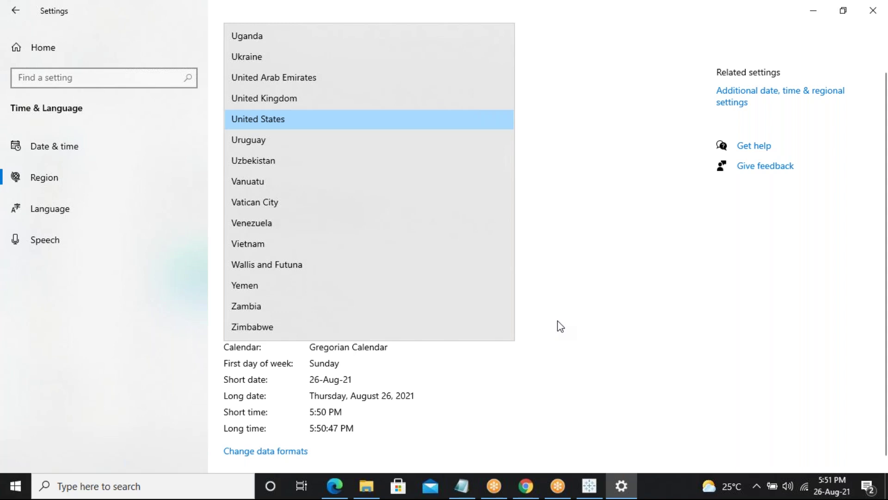
key(i)
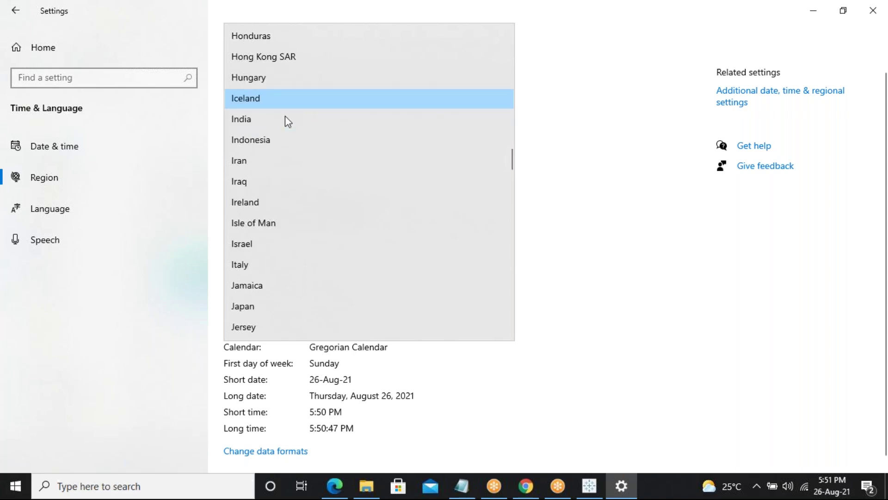
key(n)
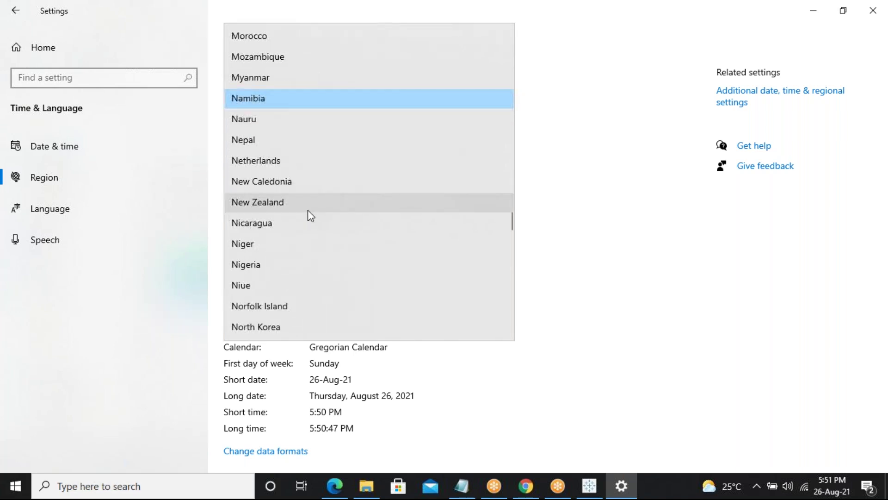
key(i)
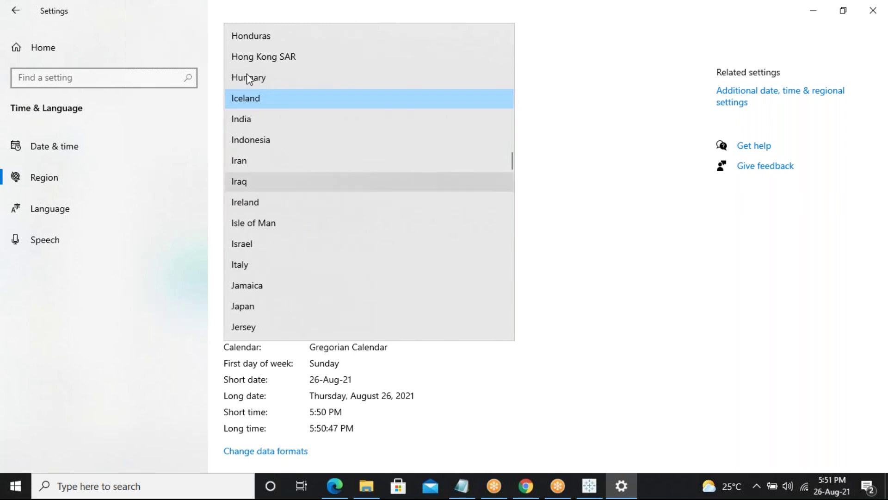
click(254, 125)
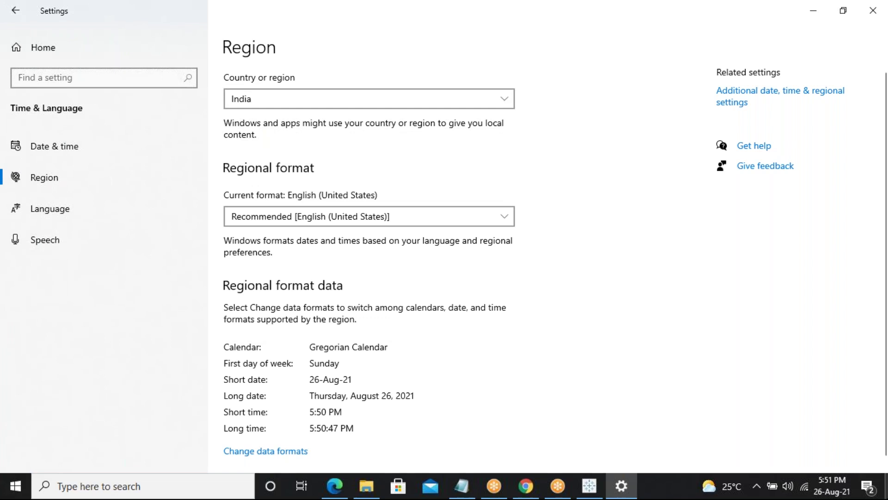
Switch back to Tableau and examine the state sales map and the handling options for its unknown locations.
click(878, 483)
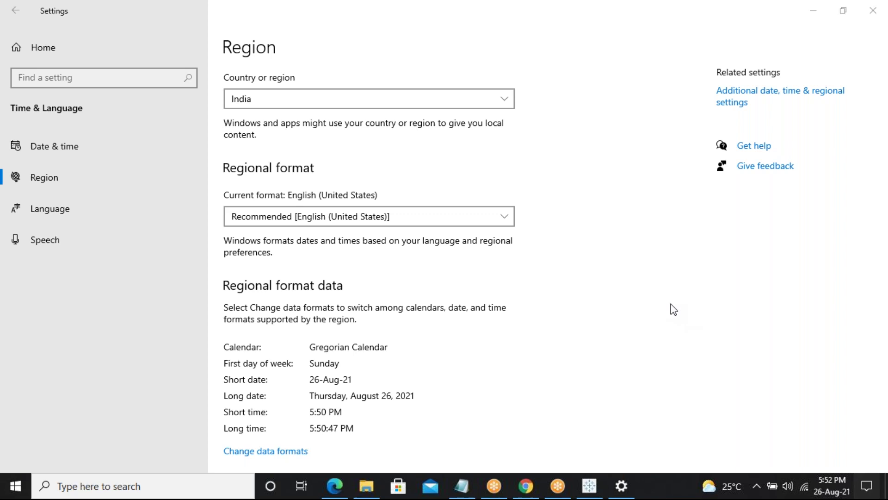
click(592, 491)
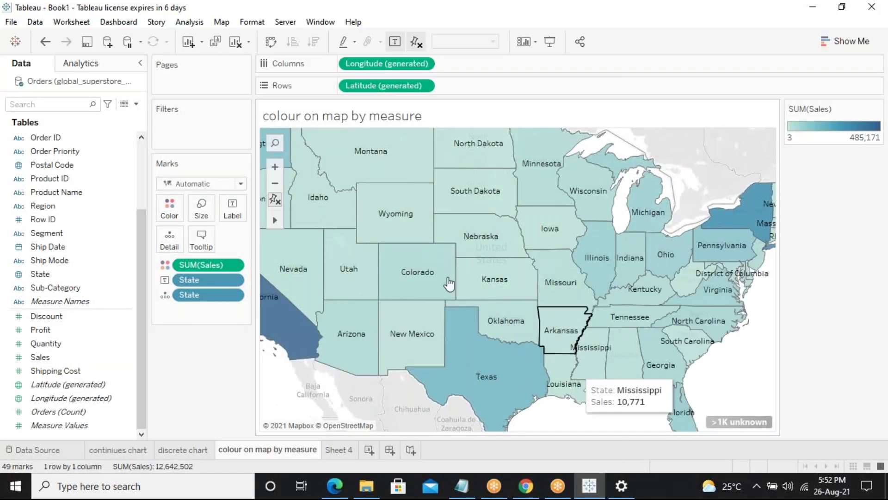
click(276, 184)
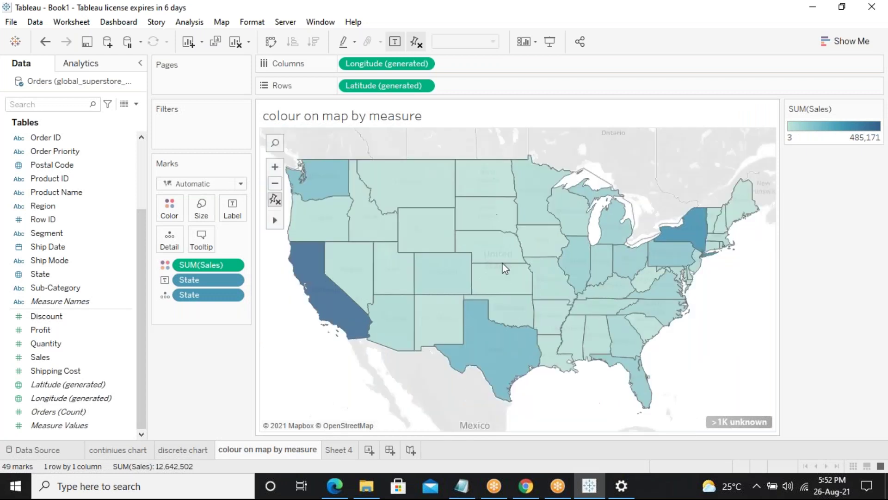
scroll(504, 262, down, 2)
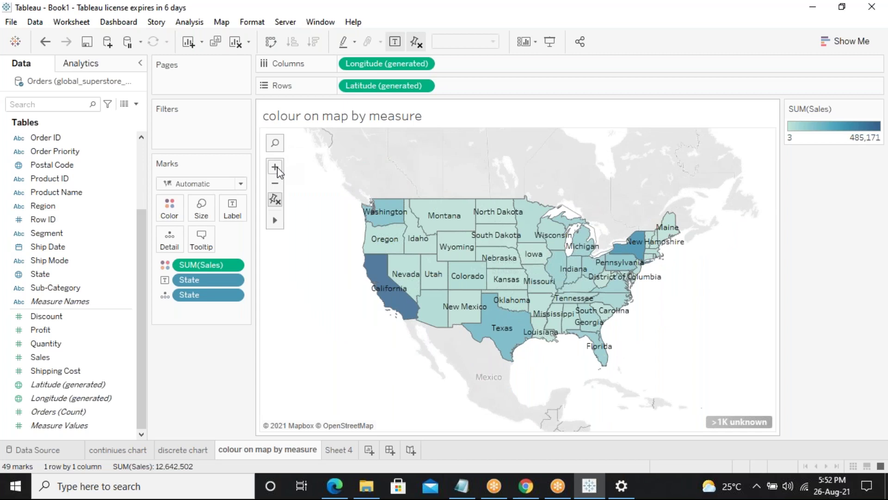
click(275, 168)
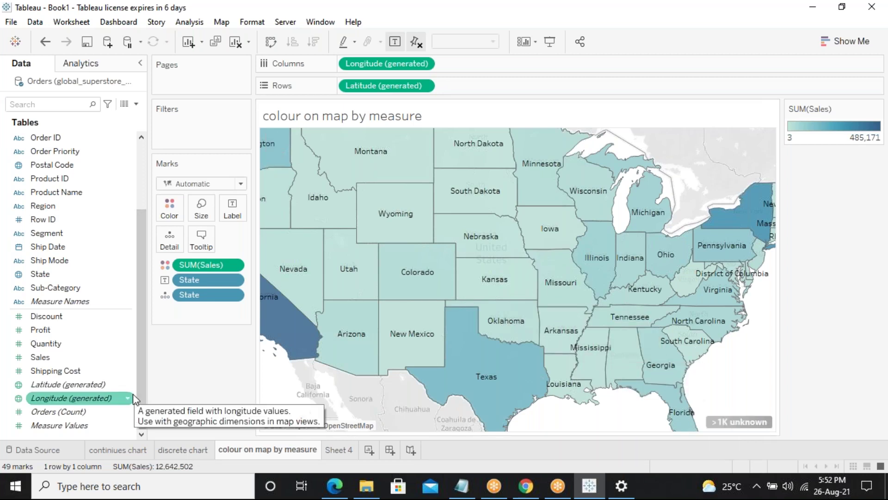
click(716, 421)
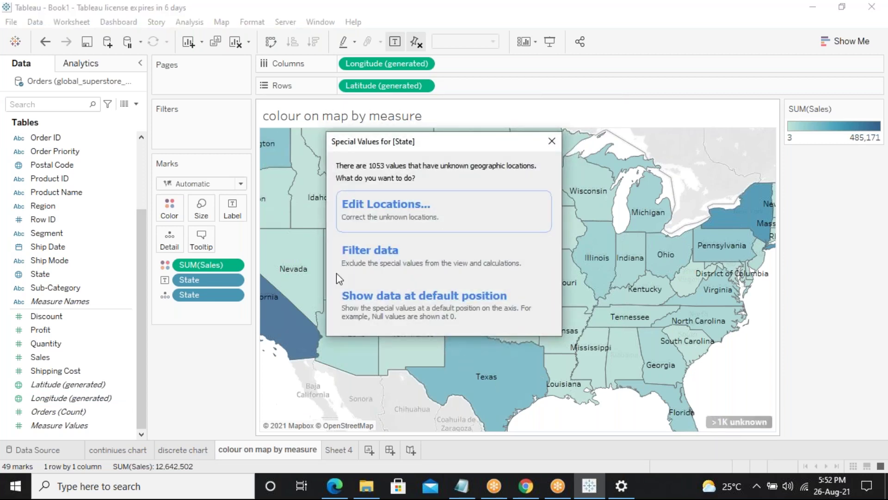
click(550, 144)
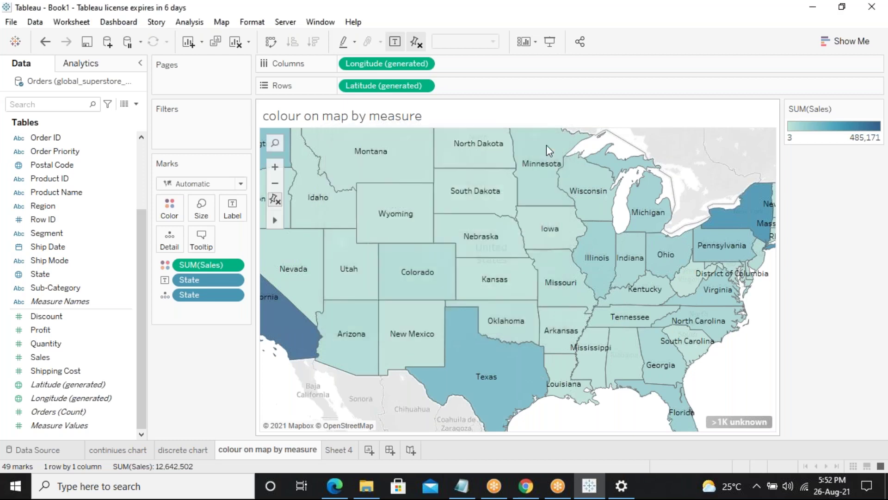
Bring up the Windows region settings again and close the Settings window.
click(621, 486)
drag(189, 15, 94, 235)
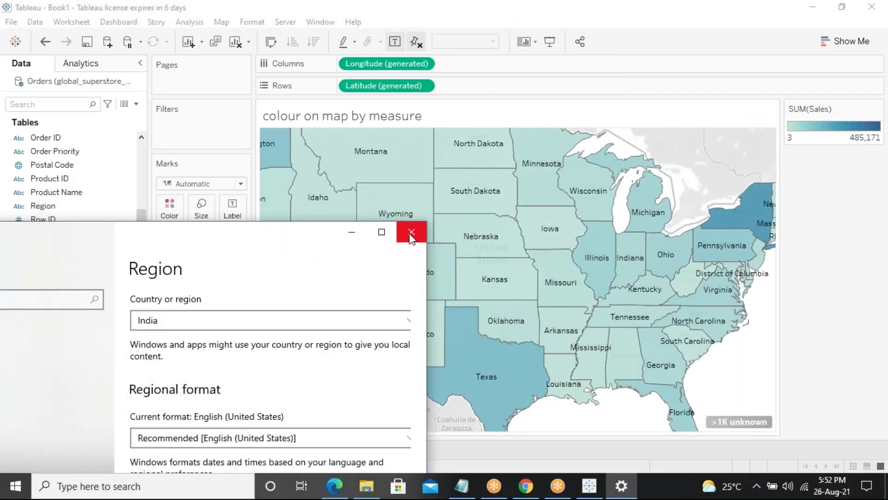
click(411, 232)
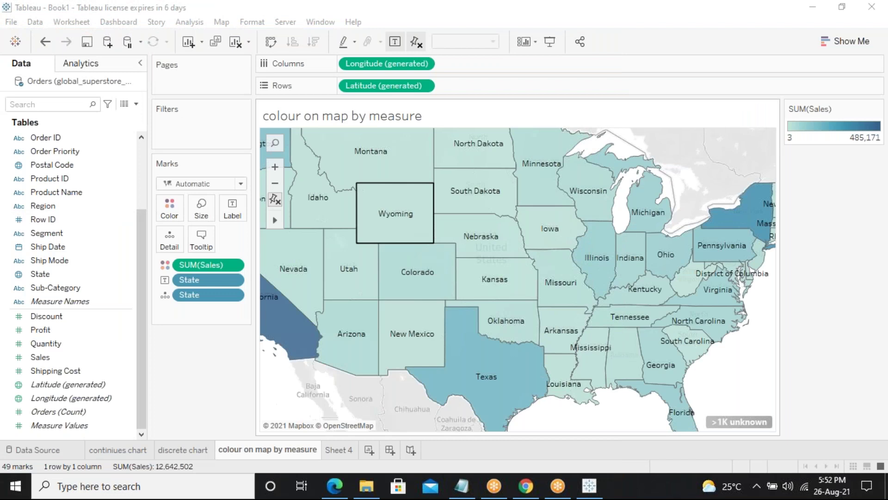
On Sheet 4, build a map by adding the State field to the marks as Detail.
click(339, 450)
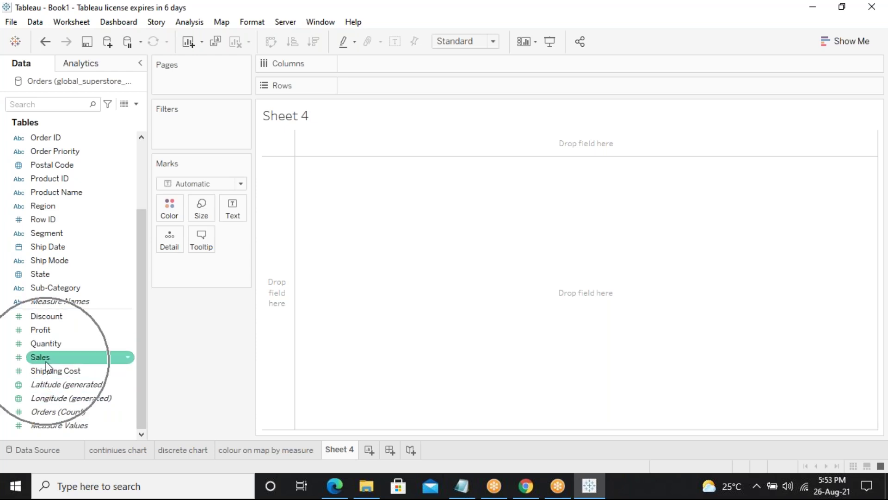
click(60, 211)
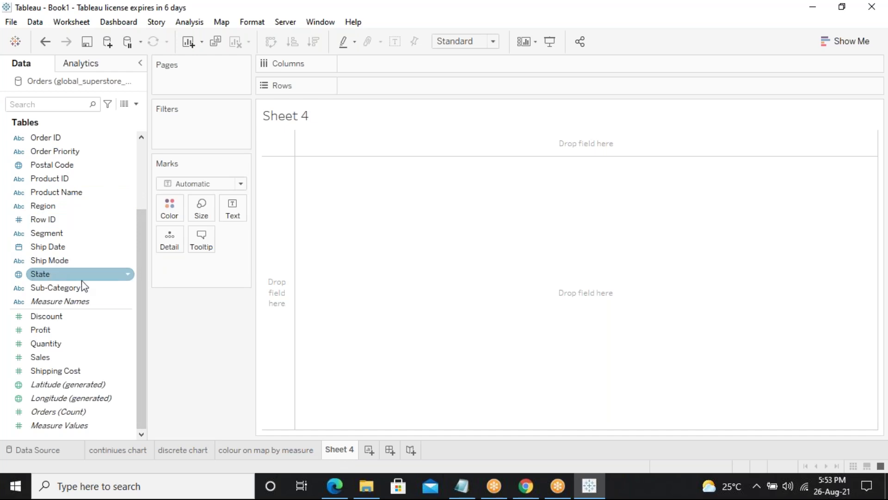
drag(53, 282, 170, 240)
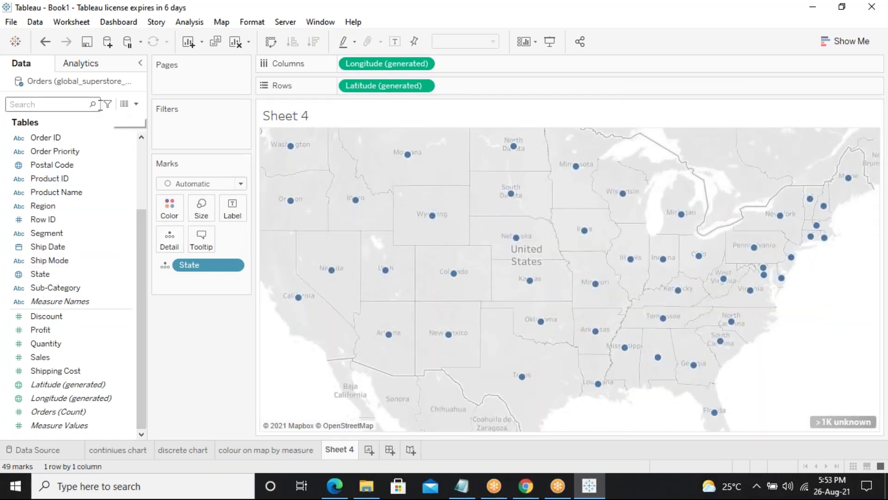
Colour the Sheet 4 state marks by Category and compare the map with the colour on map by measure sheet.
click(143, 190)
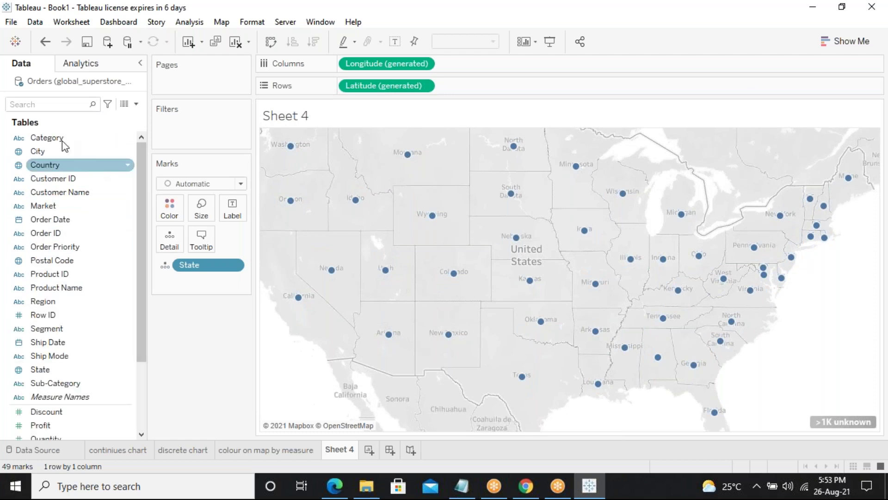
drag(60, 145, 207, 334)
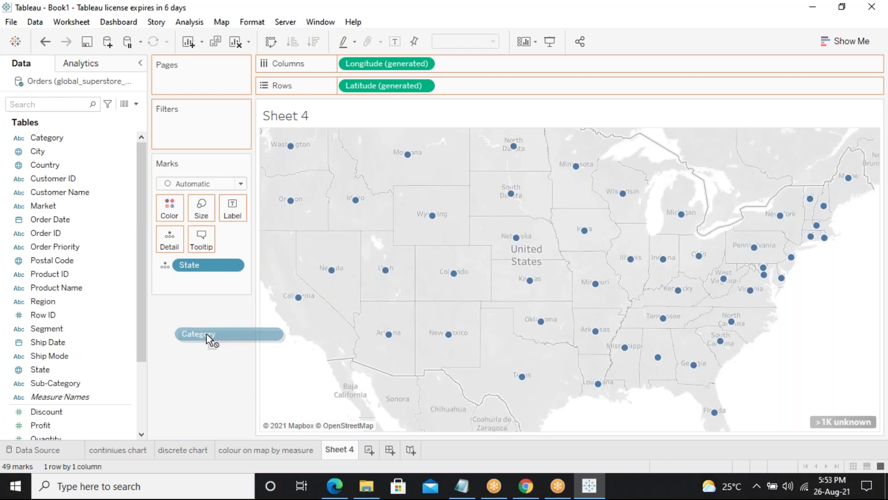
drag(206, 334, 207, 334)
drag(206, 334, 169, 209)
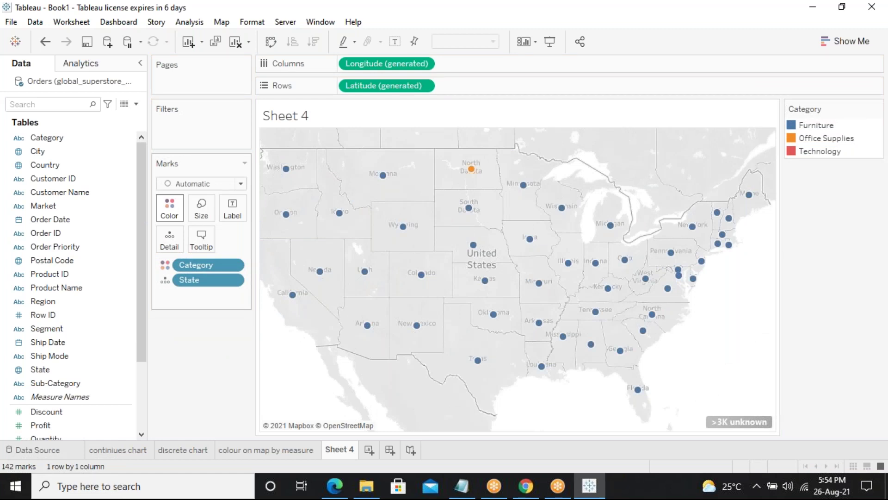
click(273, 449)
click(335, 451)
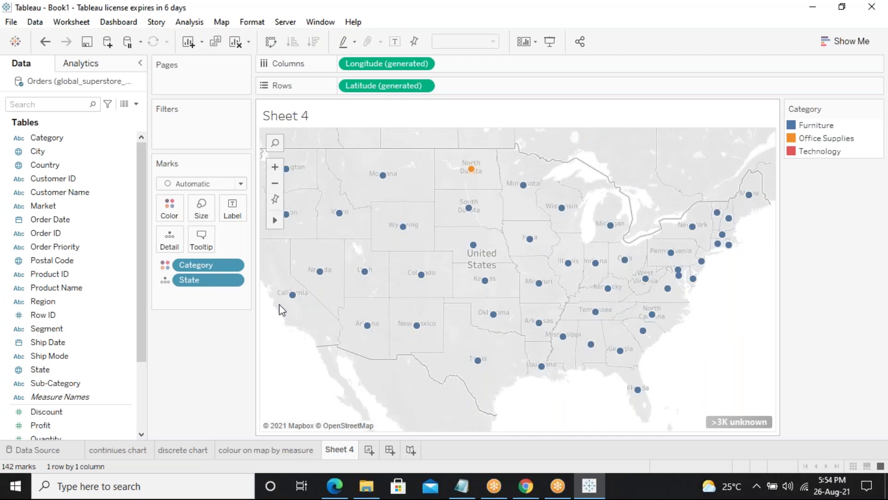
mouse_move(383, 175)
mouse_move(562, 208)
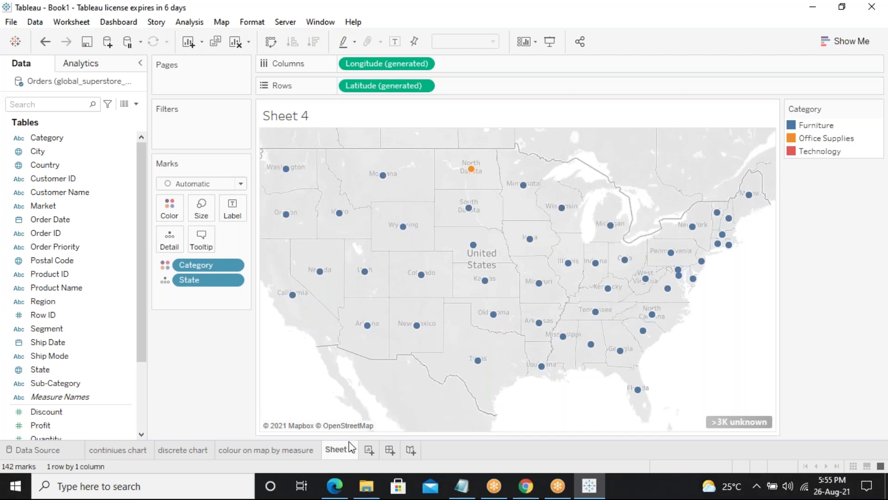
Rename Sheet 4 to "colour on map by dimensions", reusing the copied name of the colour on map by measure sheet.
double_click(301, 451)
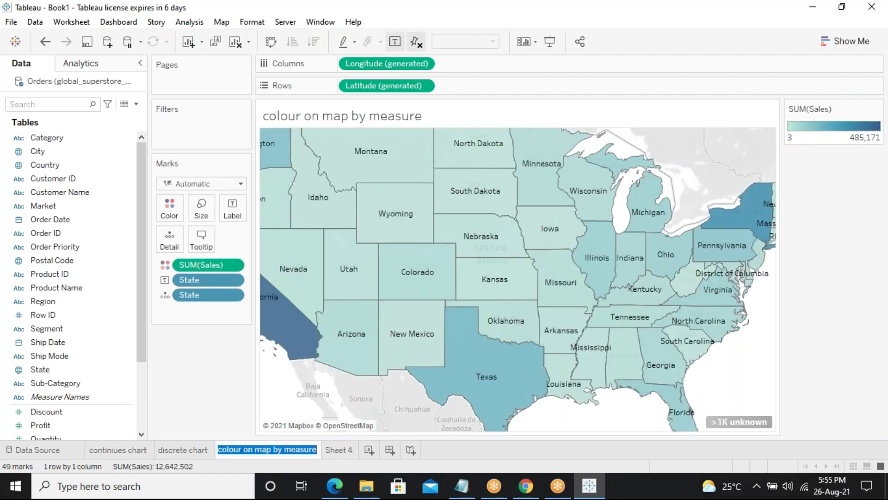
drag(300, 450, 333, 452)
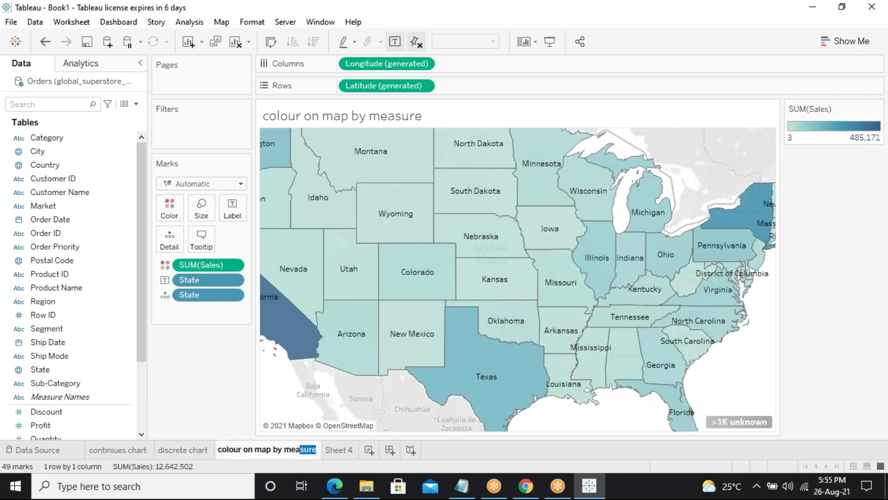
key(ctrl+a)
key(ctrl+c)
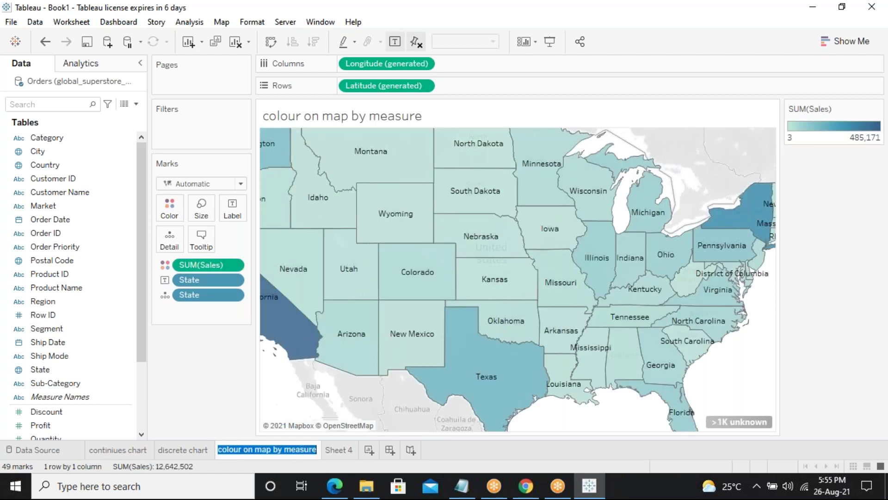
double_click(338, 451)
key(ctrl+v)
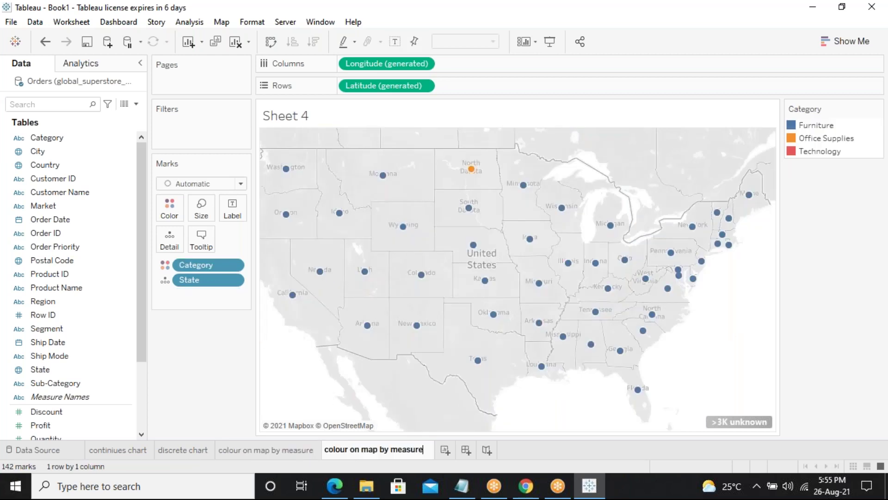
key(BackSpace)
key(BackSpace)
key(BackSpace)
key(BackSpace)
key(BackSpace)
key(BackSpace)
key(BackSpace)
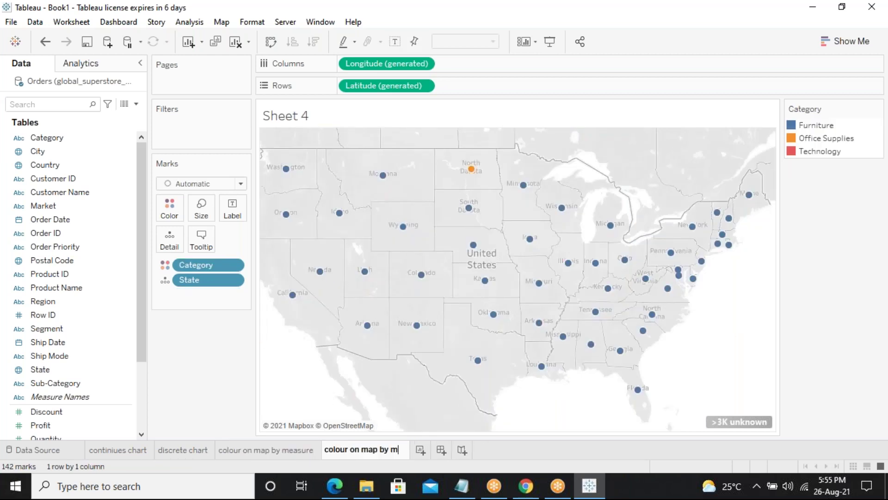
text(dimensions)
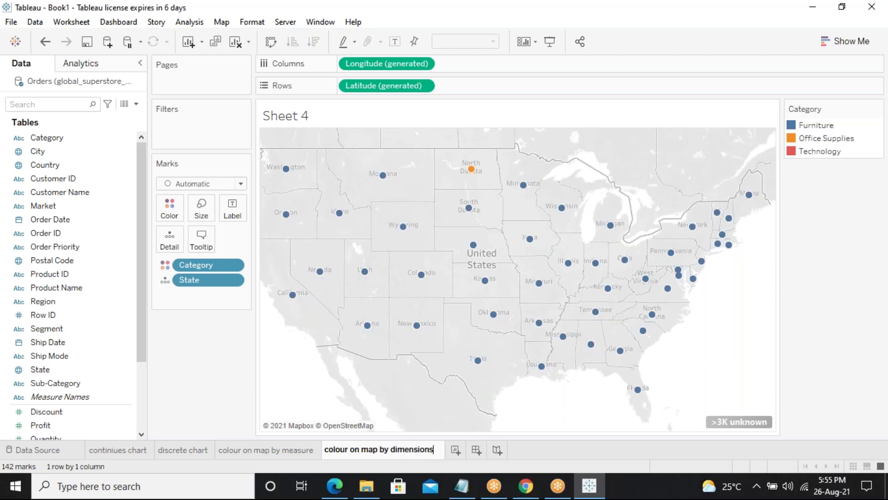
key(Return)
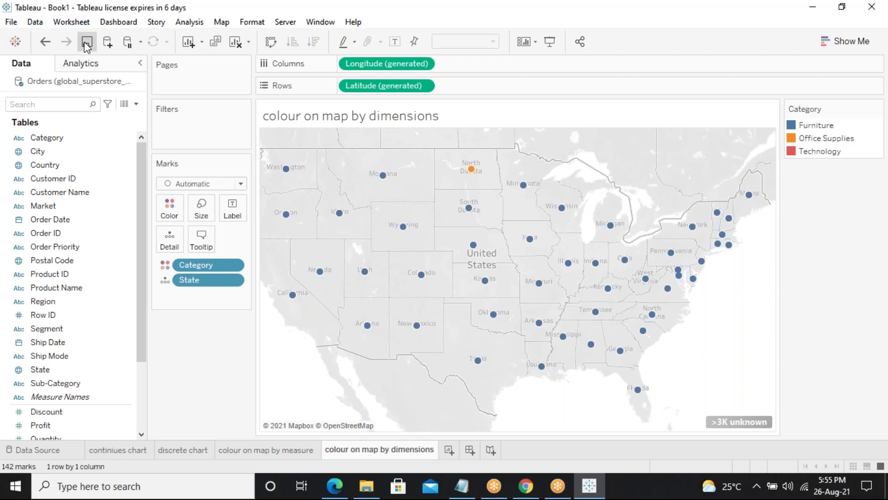
Save the workbook on the Desktop as a Tableau Workbook named dis&con.
key(ctrl+s)
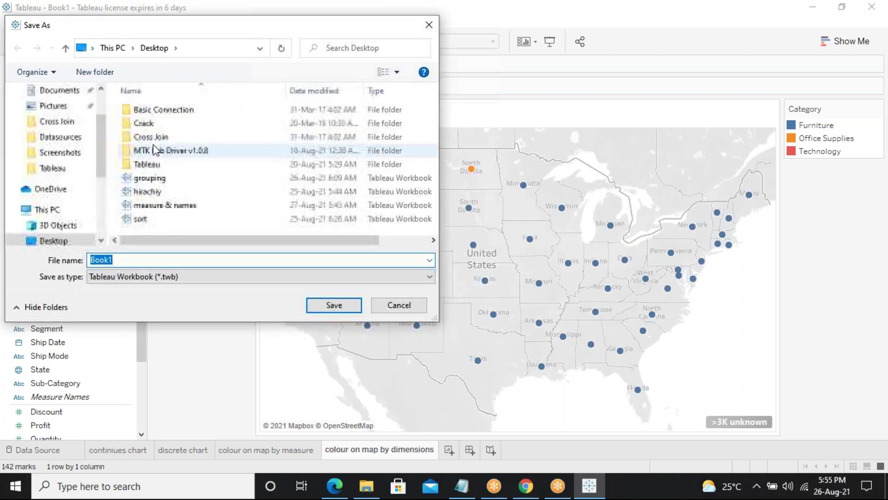
text(dis)
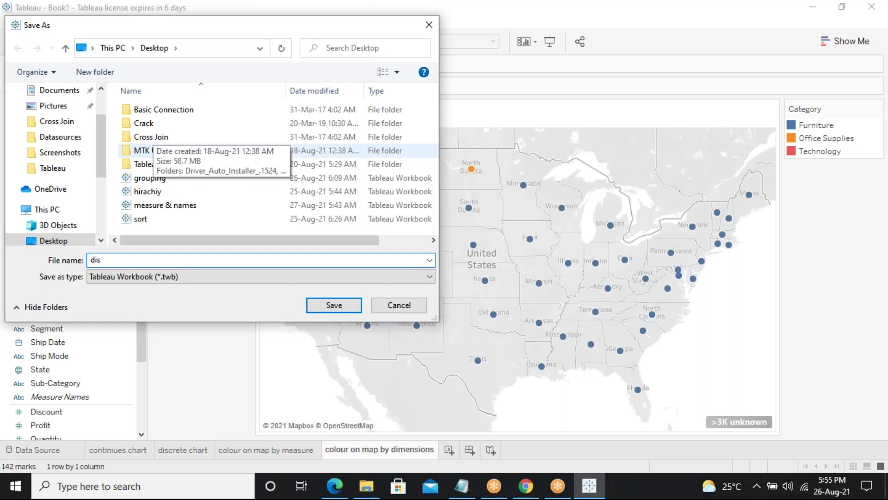
text(&c o)
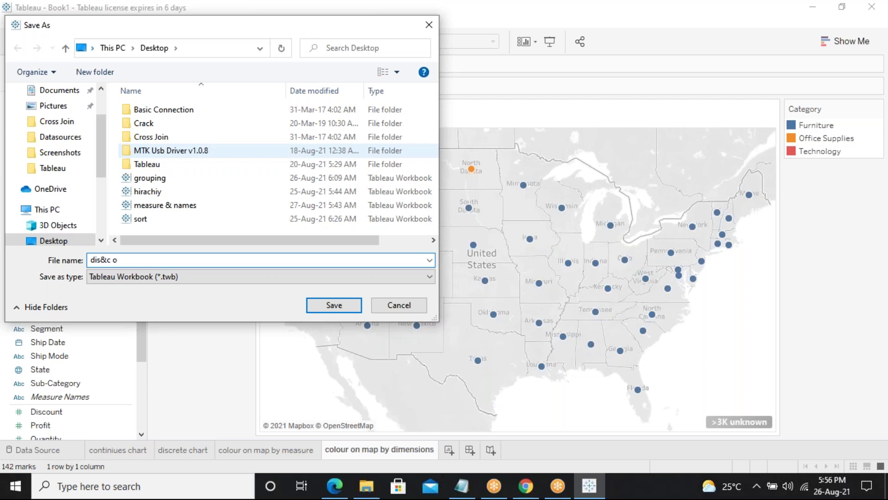
key(BackSpace)
key(BackSpace)
text(on)
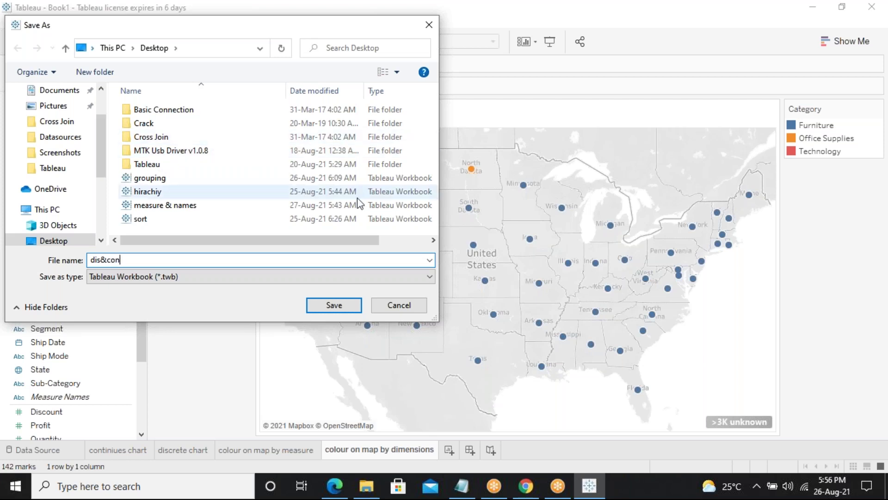
key(Return)
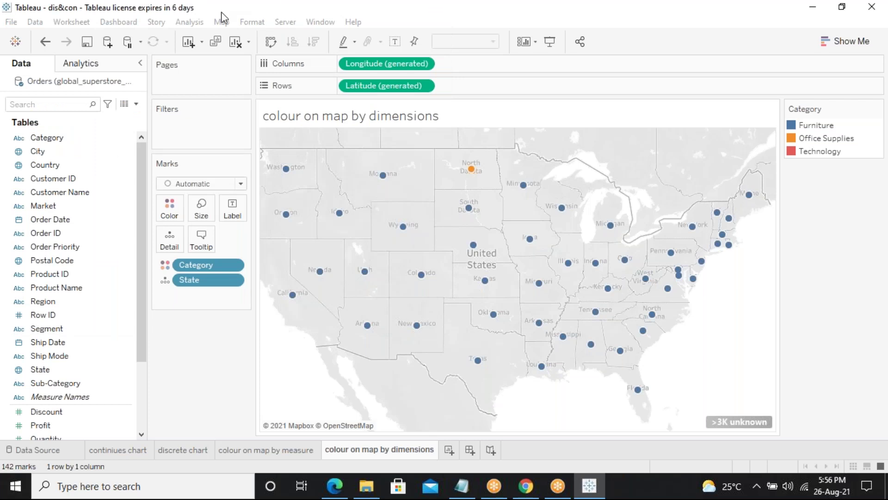
Move from Tableau and the Notepad notes to the desktop, open the Tableau Attendence workbook in Excel, and maximize its window.
drag(220, 16, 214, 103)
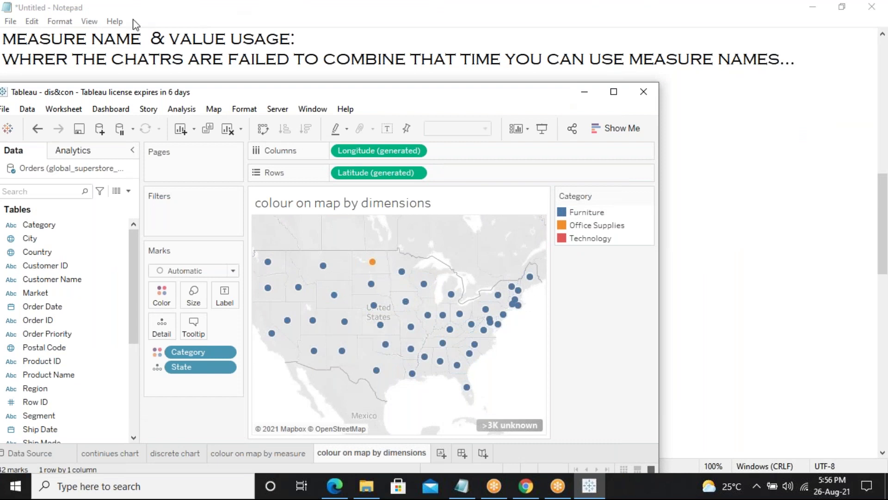
click(700, 319)
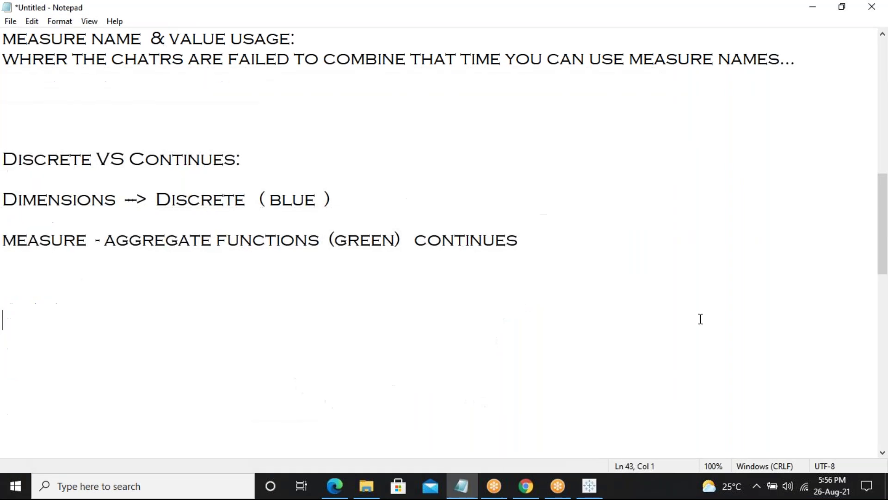
key(super+d)
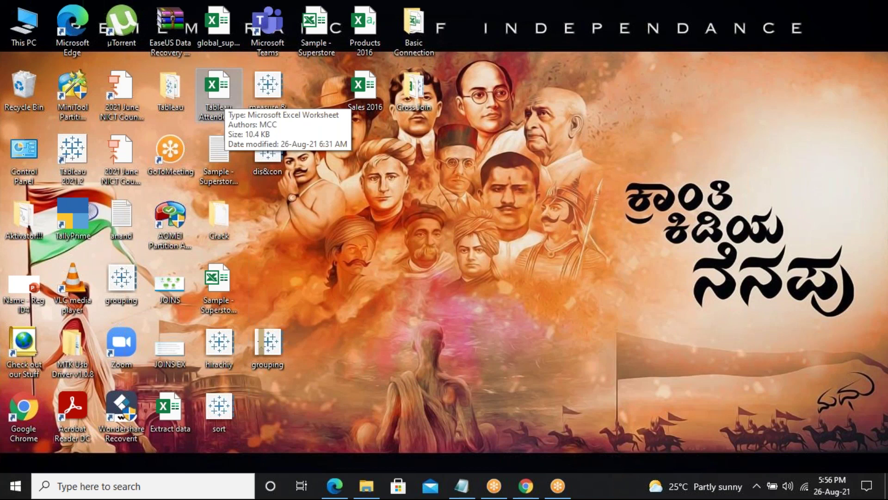
double_click(219, 95)
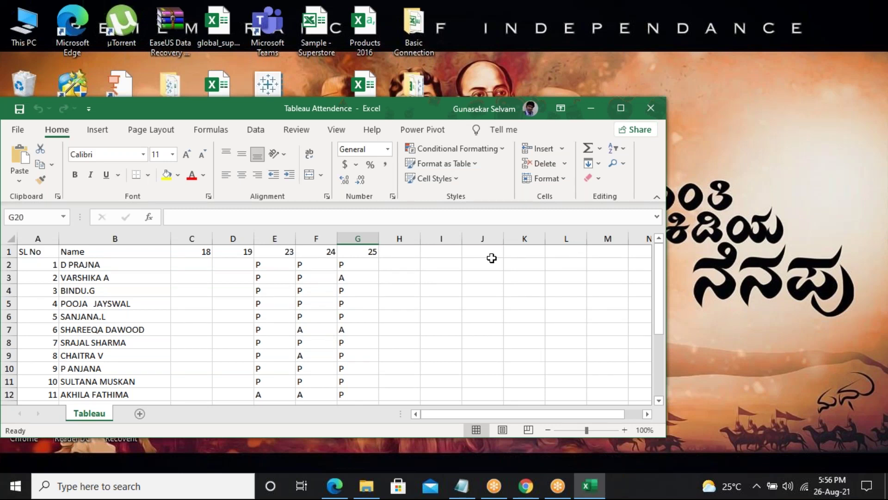
click(660, 15)
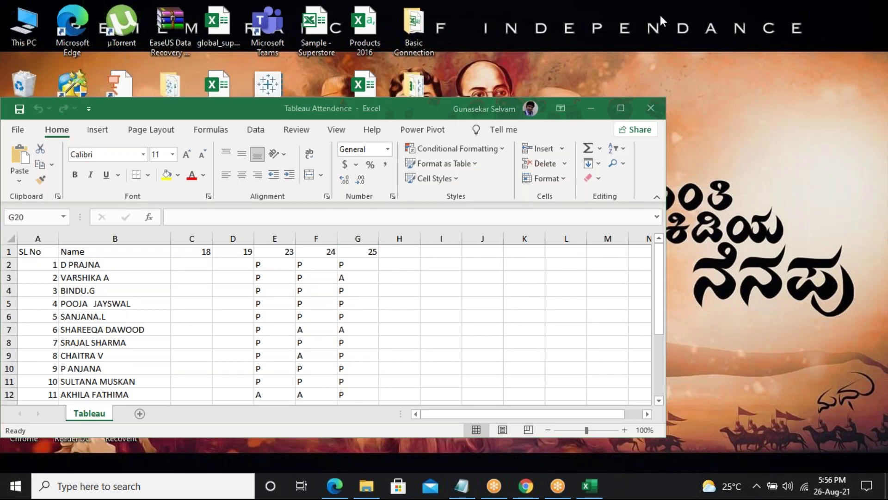
click(621, 110)
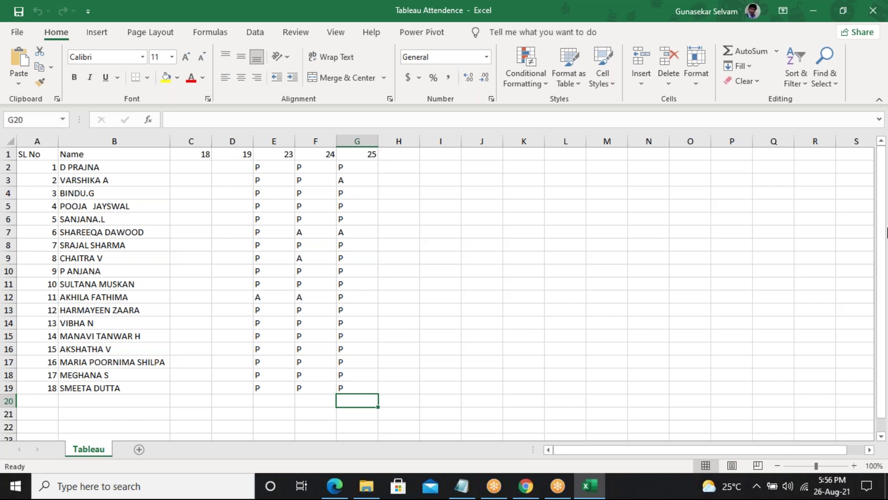
Add a date column headed 26 in cell H1 of the attendance sheet.
click(409, 157)
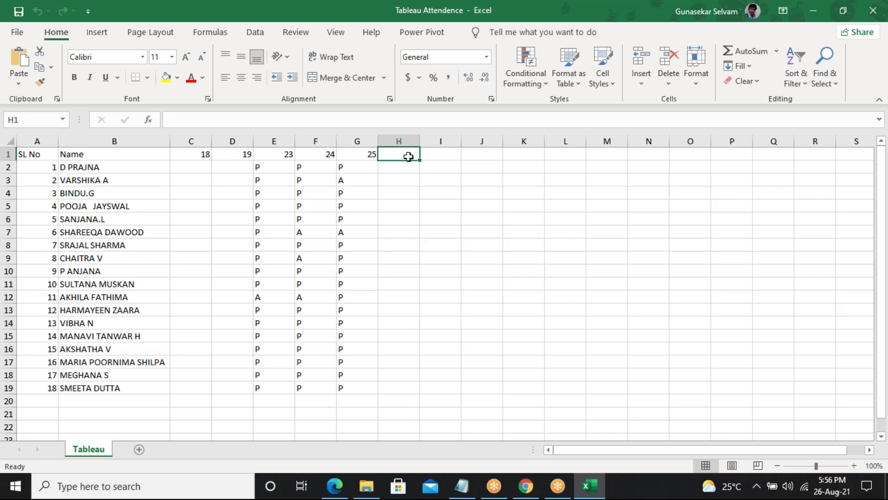
text(26)
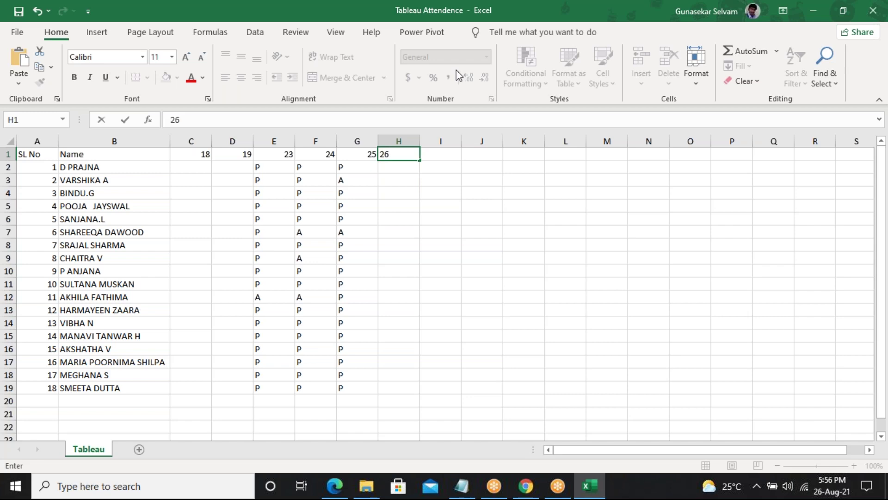
click(651, 16)
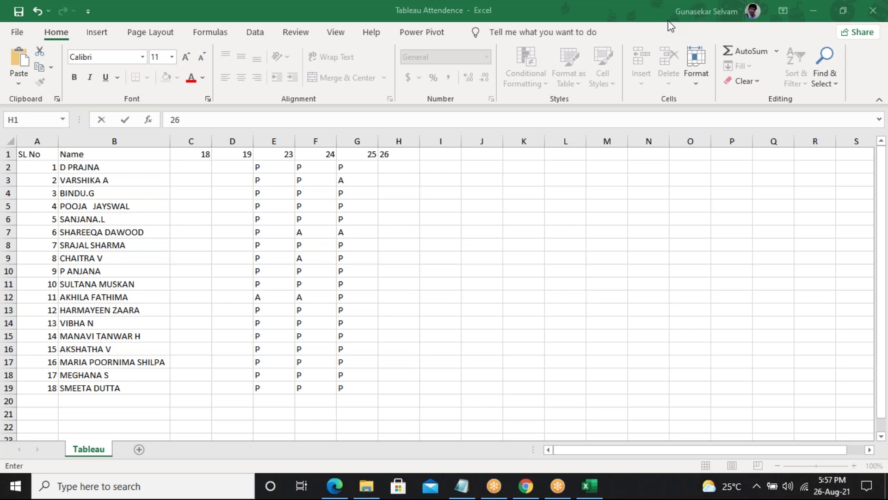
click(404, 166)
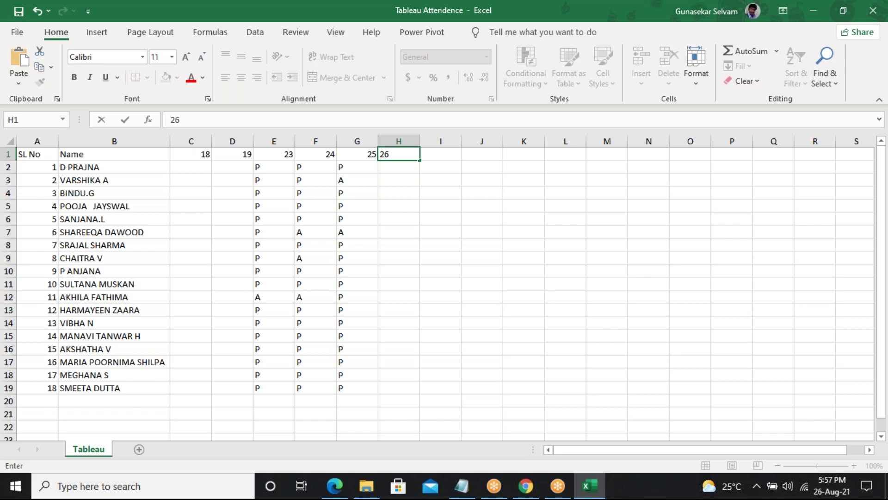
key(Return)
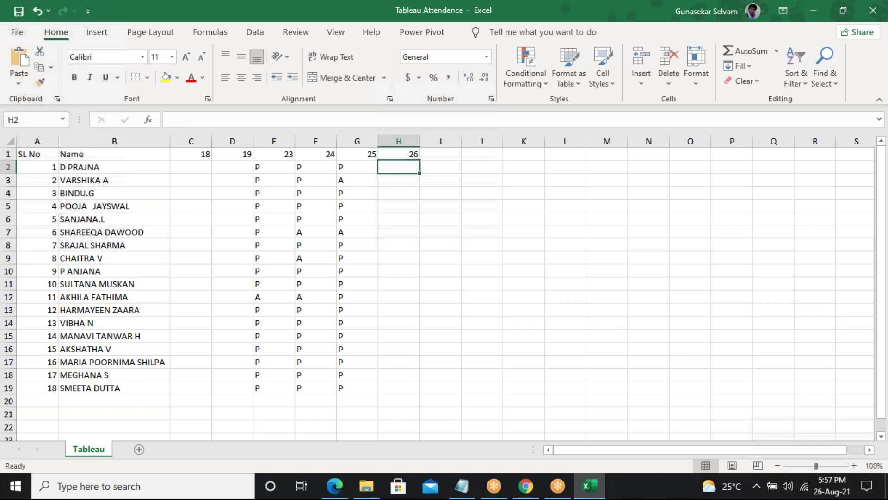
text(p)
key(Return)
key(Up)
key(ctrl+p)
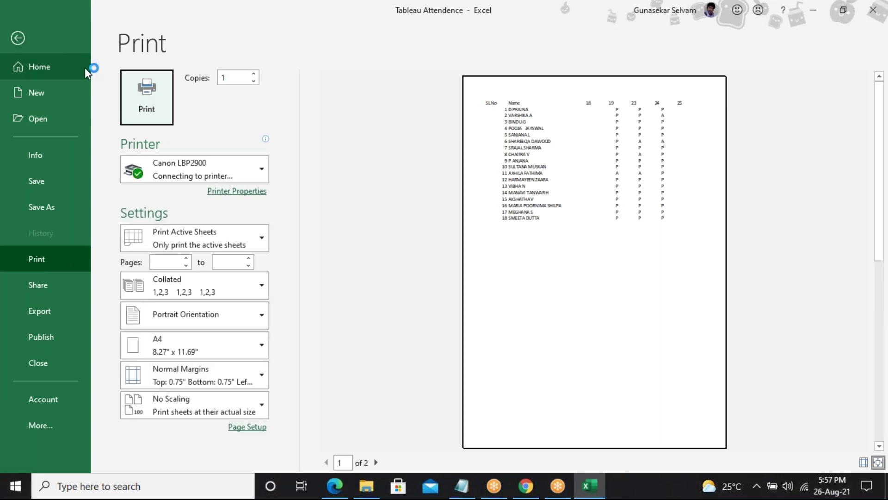
key(Escape)
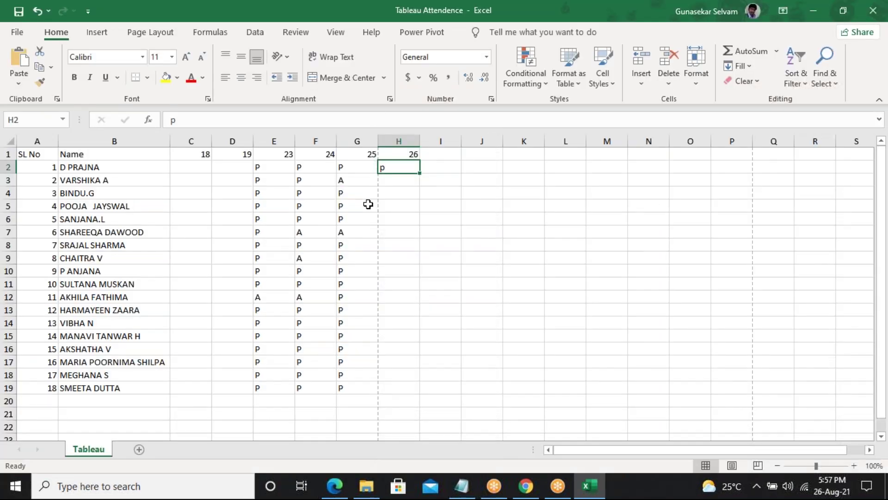
key(BackSpace)
text(p)
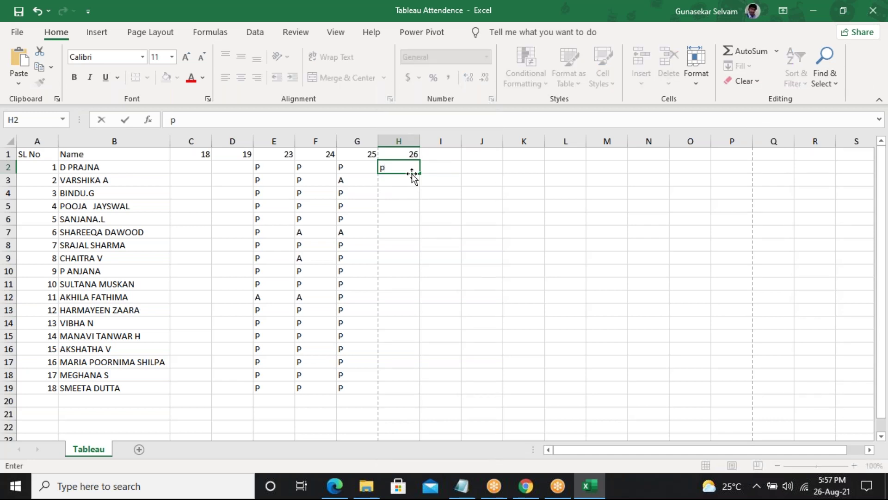
key(BackSpace)
key(Down)
key(Down)
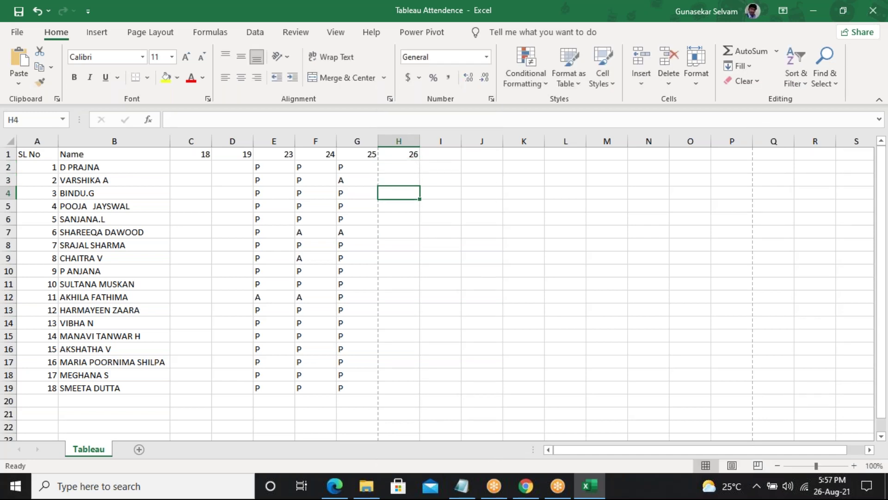
Enter the attendance marks P, A, P, P, P and A for date 26 in cells H2 to H7.
click(413, 165)
text(P)
key(Return)
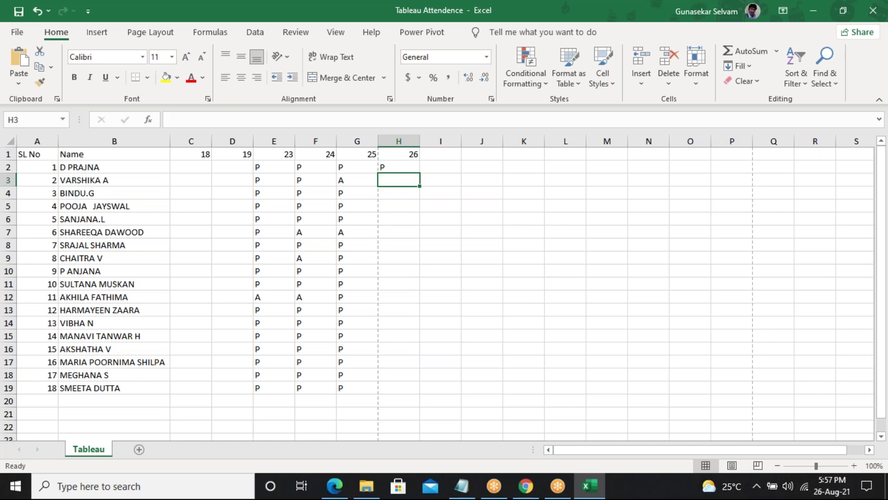
text(A)
key(Return)
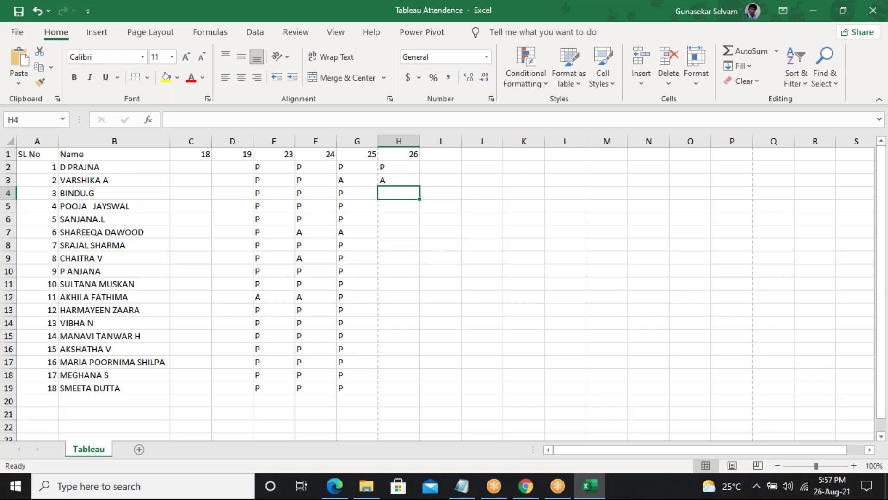
text(P)
key(Return)
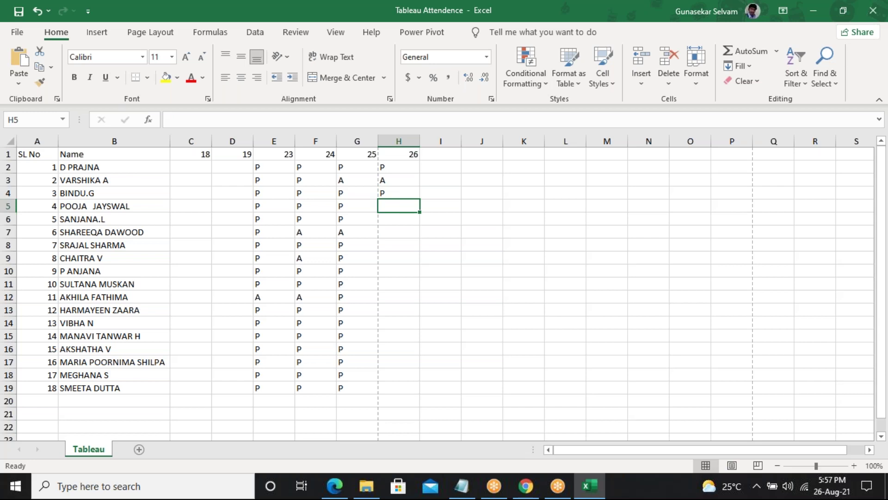
text(P)
key(Return)
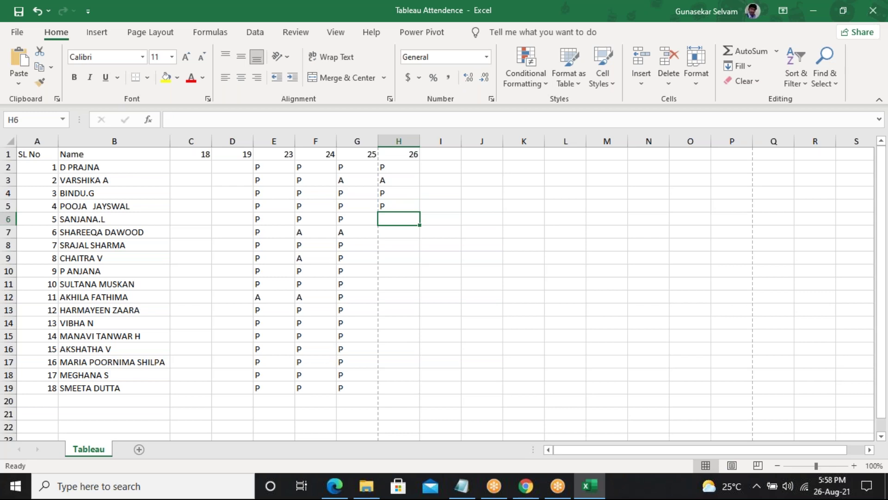
text(P)
key(Return)
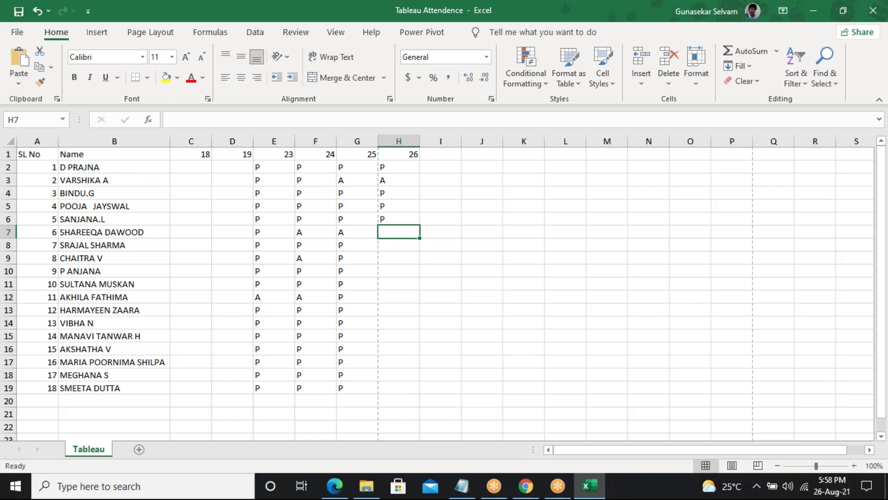
text(A)
key(Return)
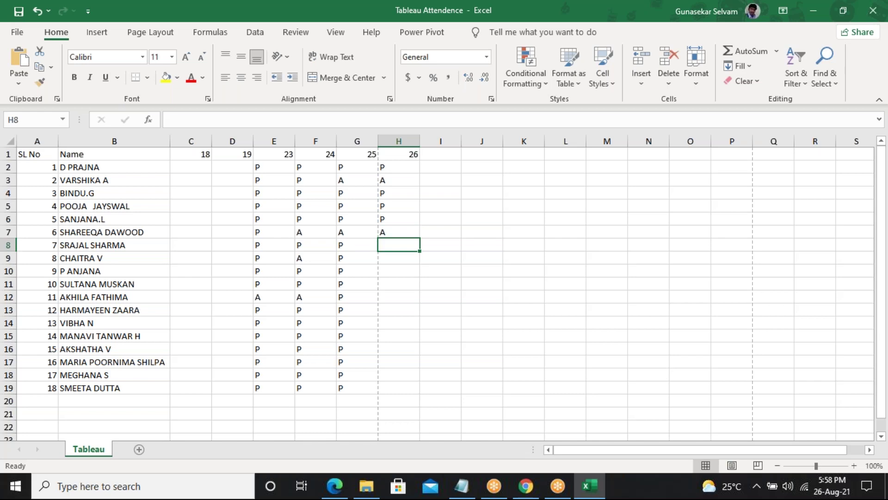
Mark the seventh student absent for date 26 by entering A in cell H8.
click(396, 229)
click(397, 230)
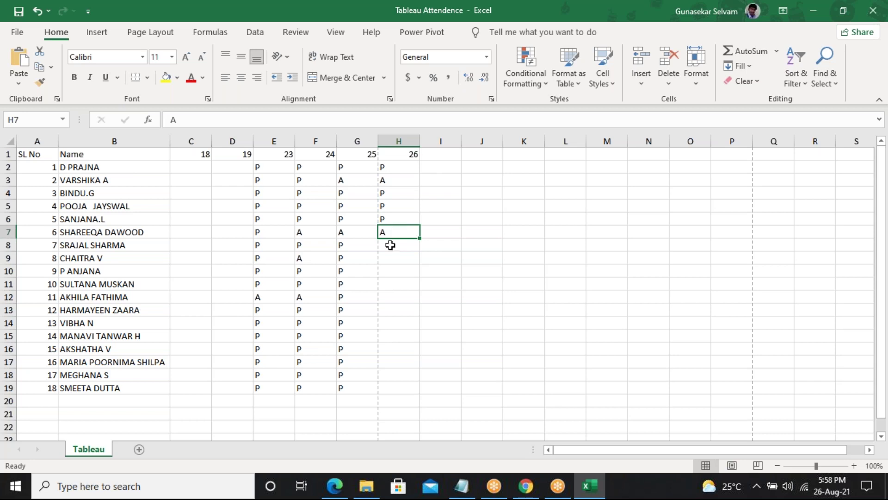
click(399, 245)
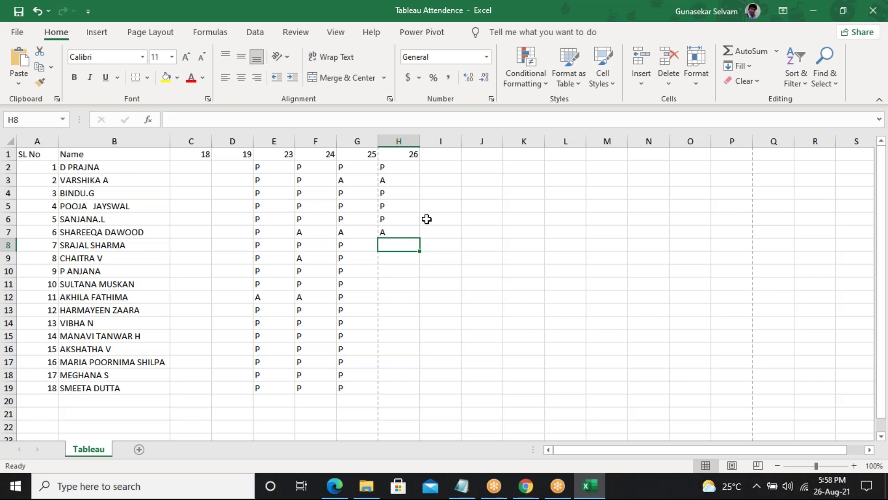
click(632, 18)
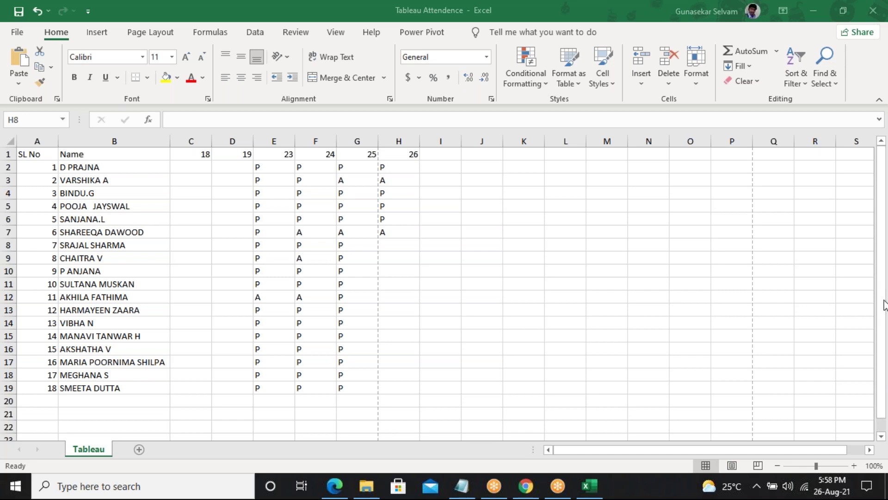
click(382, 248)
text(A)
key(Return)
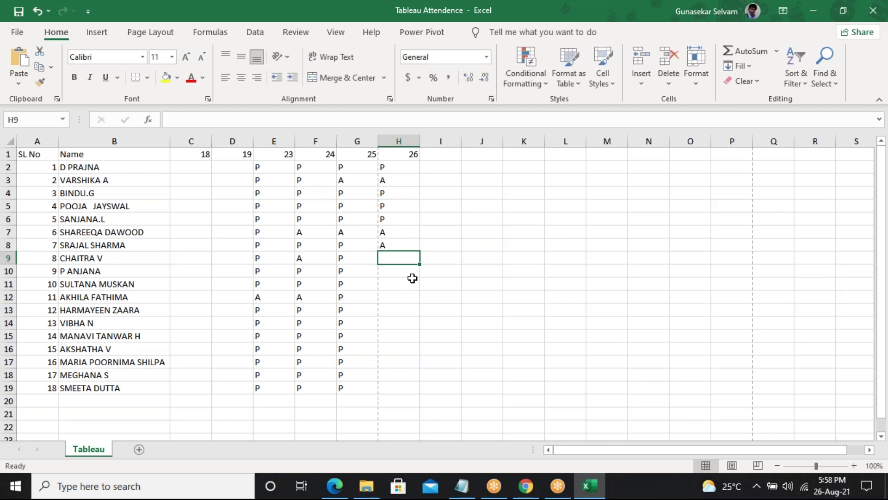
Mark the remaining students, numbers 8 to 18, present for date 26 with P in cells H9 to H19.
text(P)
key(Return)
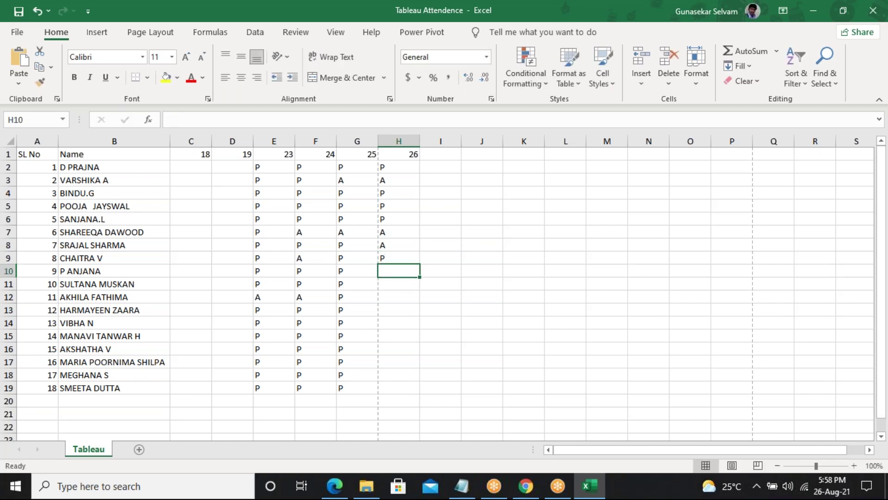
text(P)
key(Return)
text(P)
key(Return)
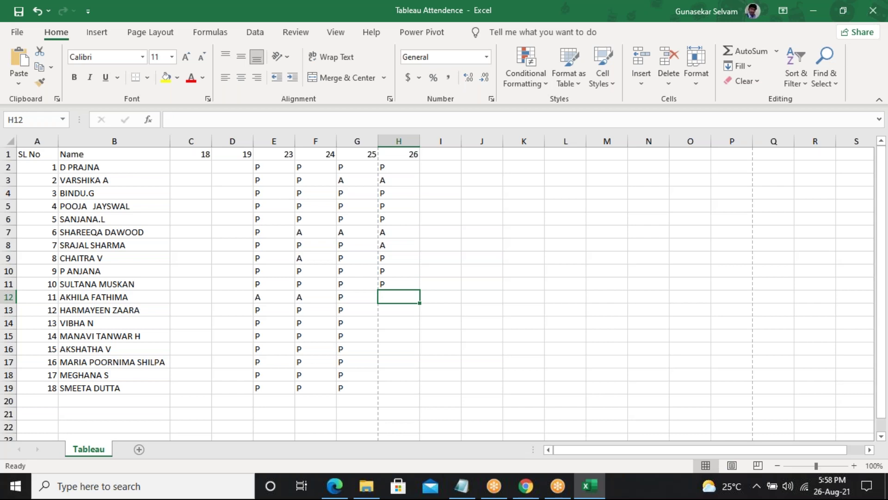
text(P)
key(Return)
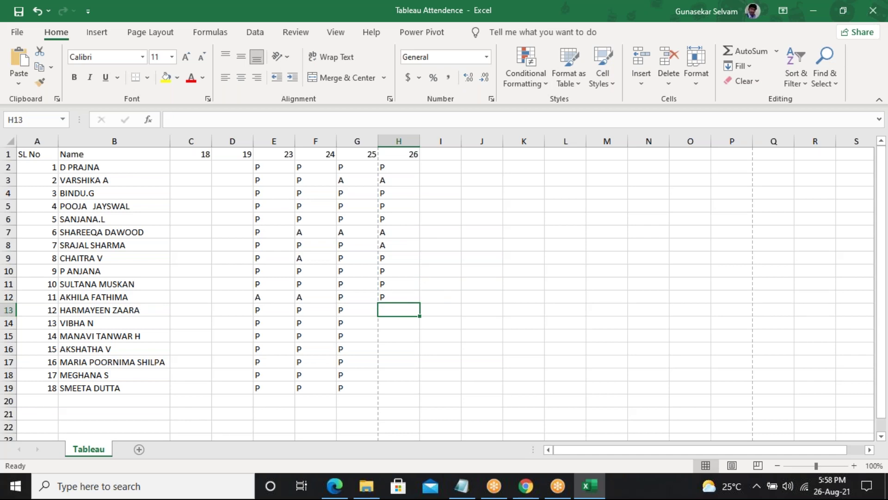
text(P)
key(Return)
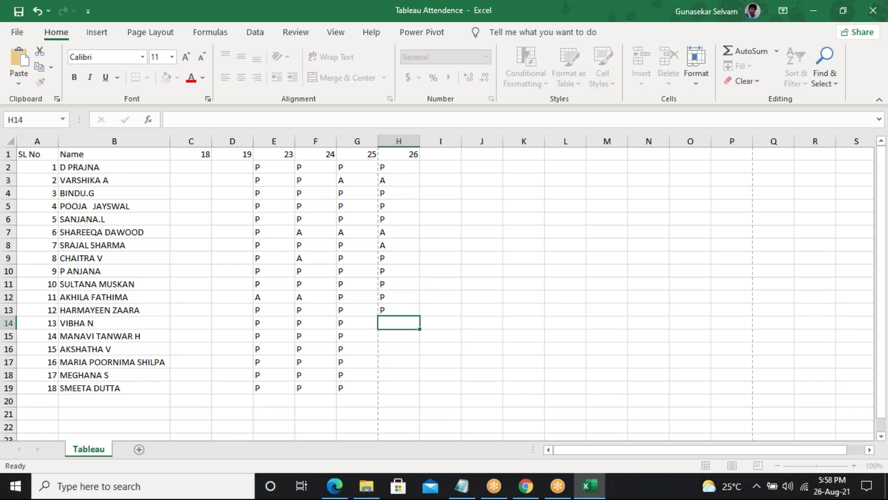
text(P)
key(Return)
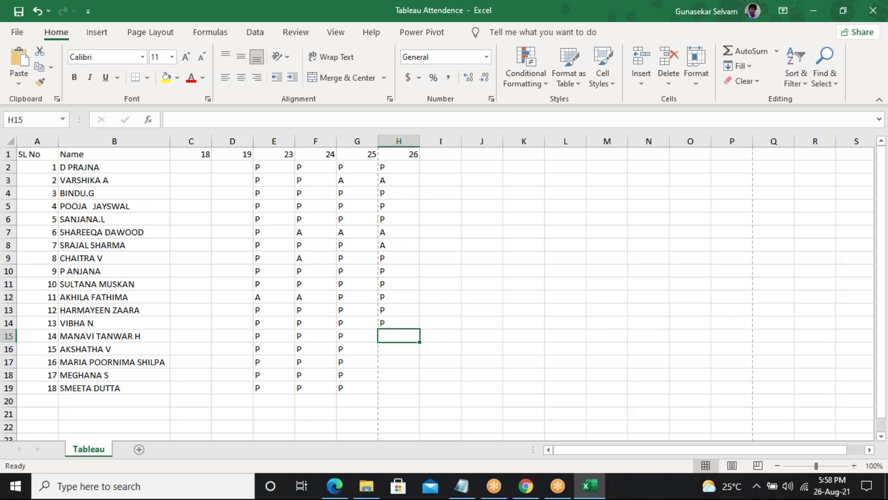
text(P)
key(Return)
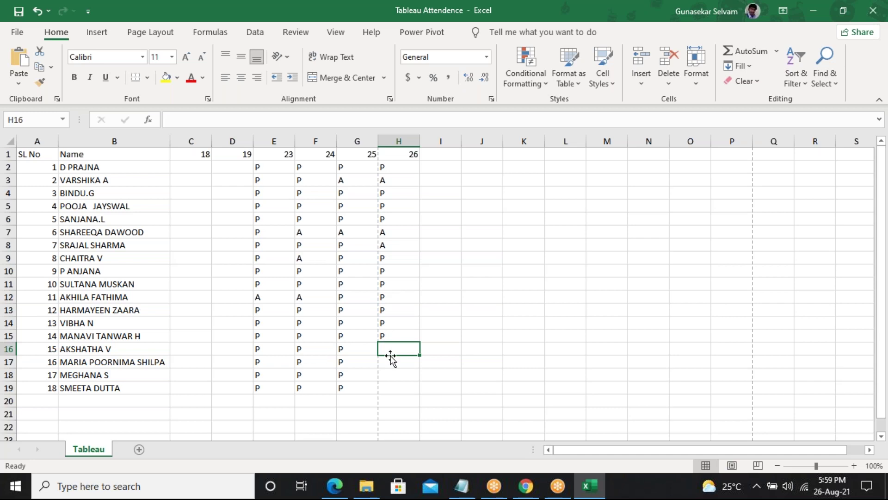
text(P)
key(Return)
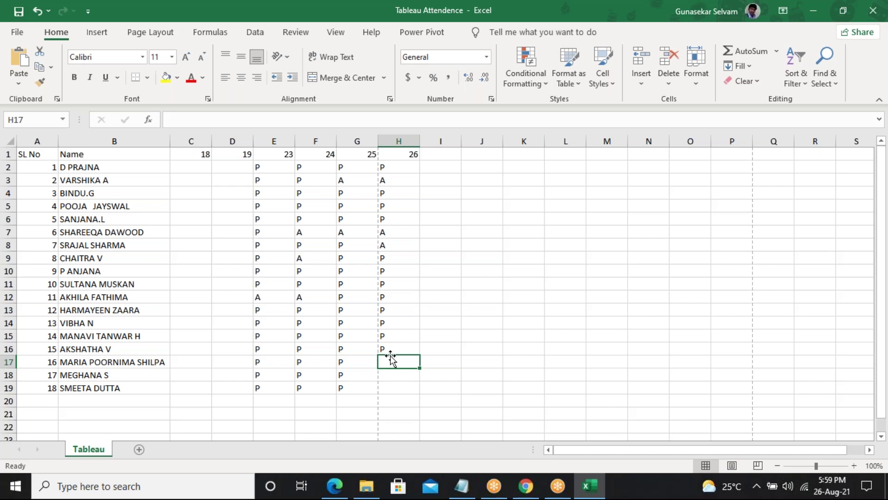
text(P)
key(Return)
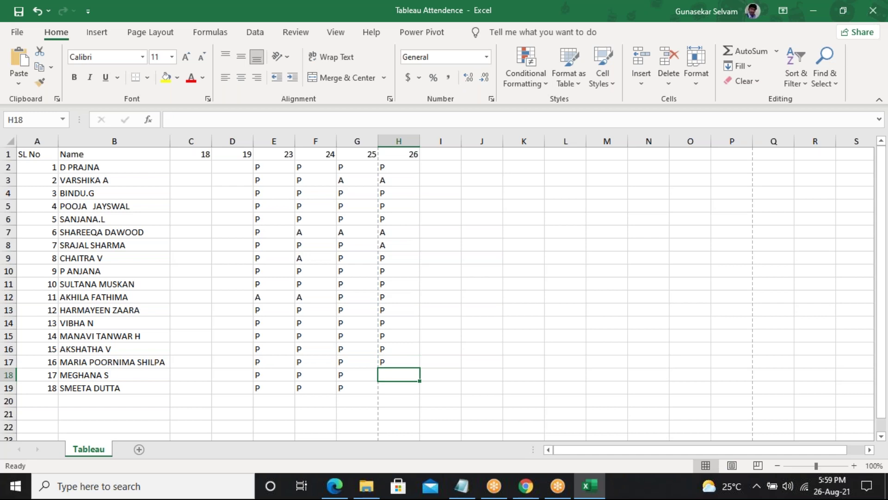
text(P)
key(Return)
text(P)
key(Return)
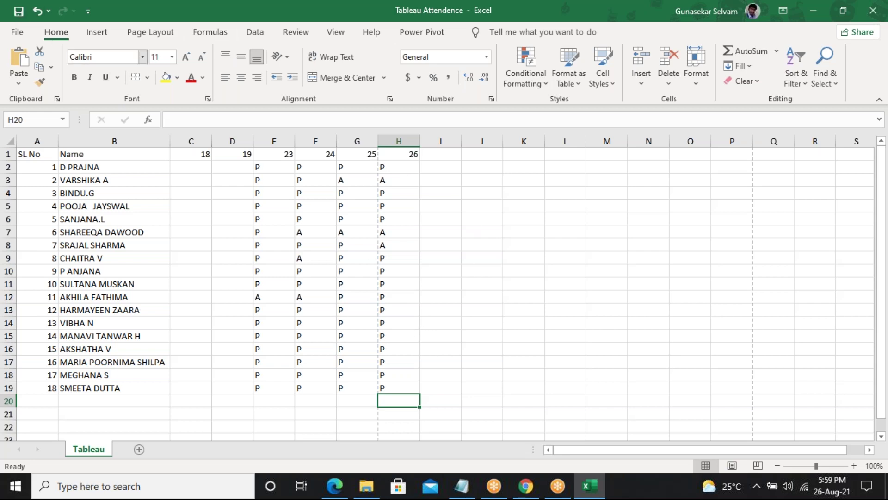
Count the present marks for date 23 in cell E21 with the formula =COUNTIF(E2:E19,"p").
click(274, 412)
text(=C)
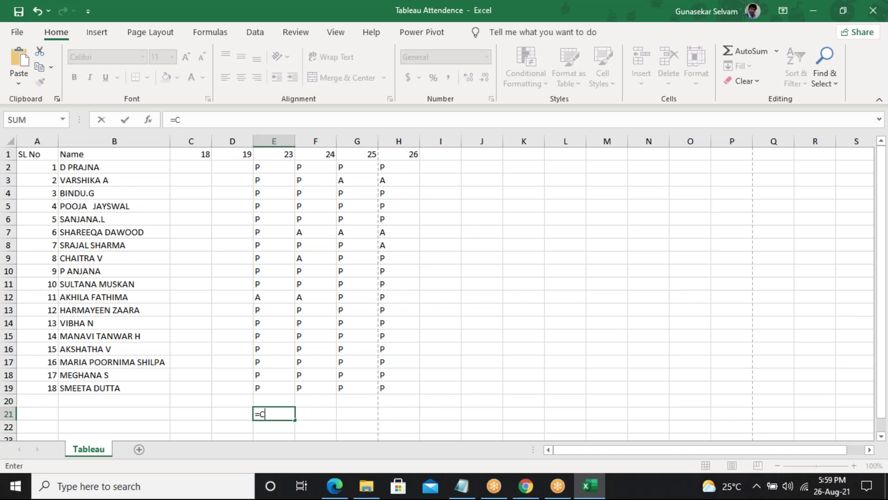
text(OUNT)
text(IF()
key(BackSpace)
key(BackSpace)
text(F()
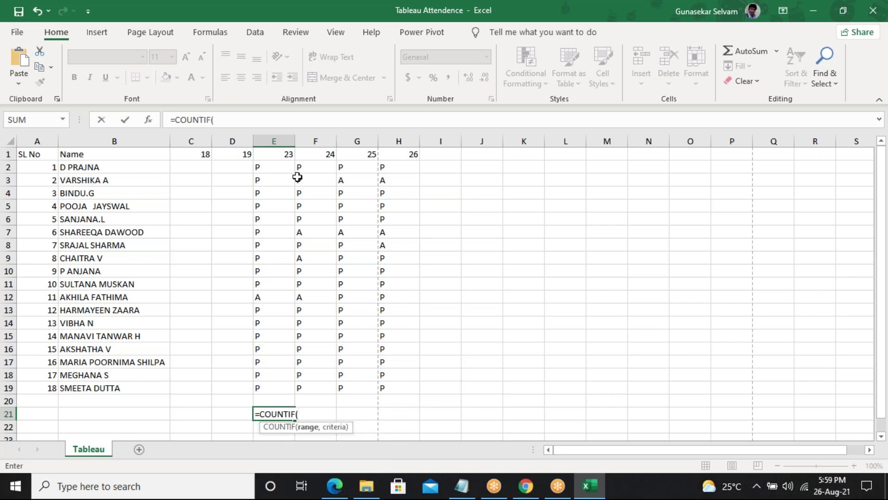
drag(276, 167, 275, 384)
text(,)
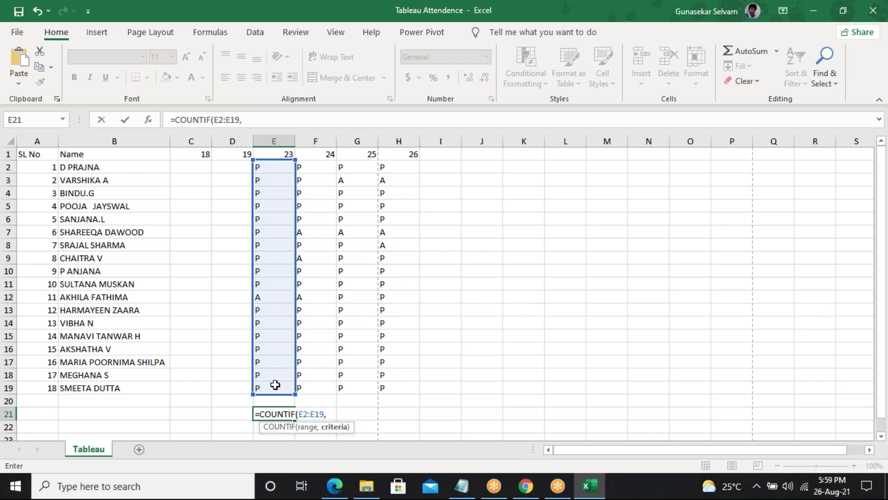
text(P)
key(BackSpace)
text("p"))
key(Return)
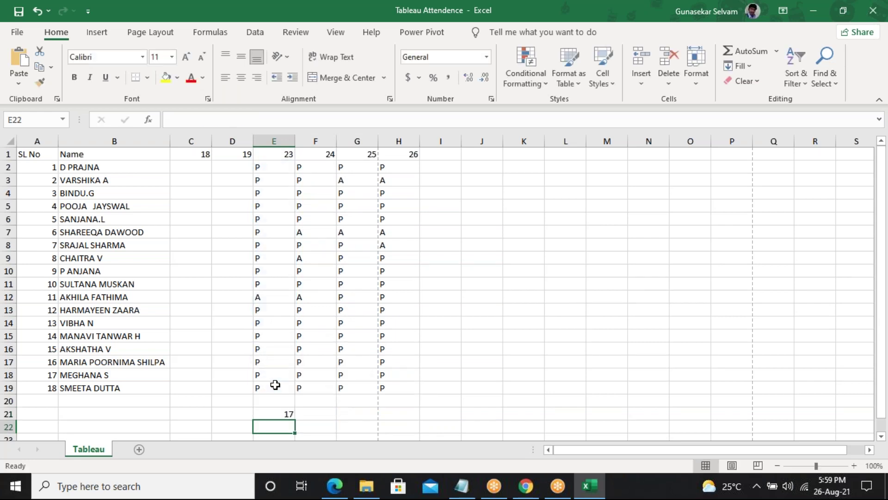
Fill the E21 count formula across to H21 and check the copied formulas in F21 and G21.
click(289, 414)
drag(296, 421, 408, 413)
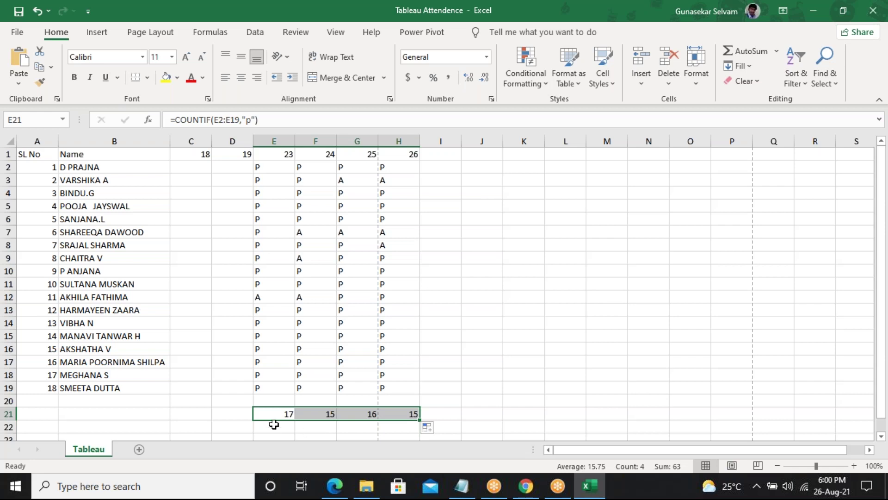
click(311, 412)
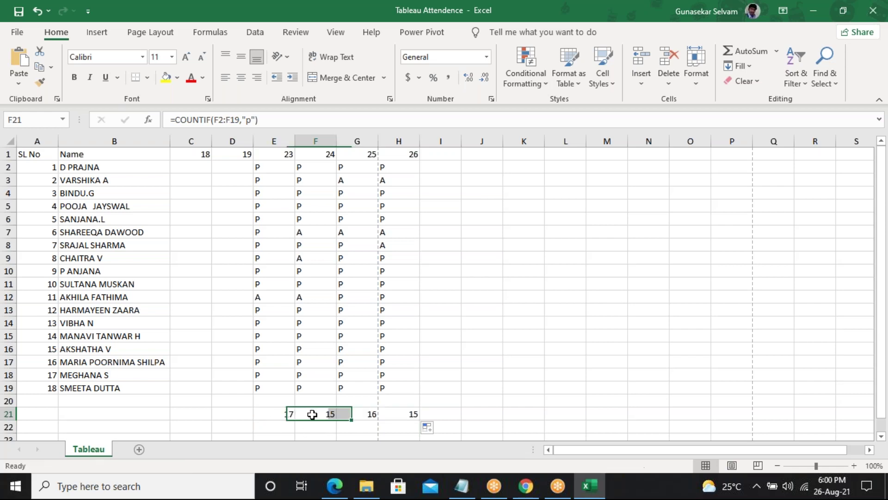
click(360, 412)
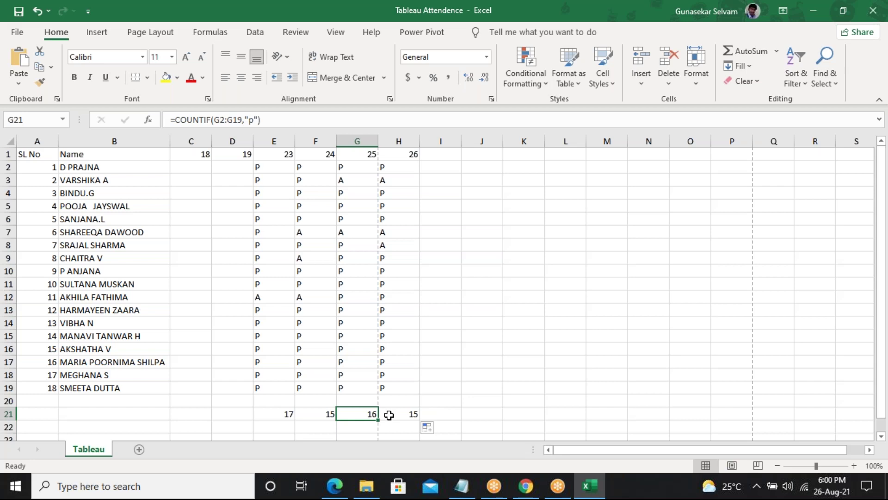
Check the copied count formula in H21 and the blank attendance cells C2:D19, and close the Tableau Attendence workbook.
click(389, 415)
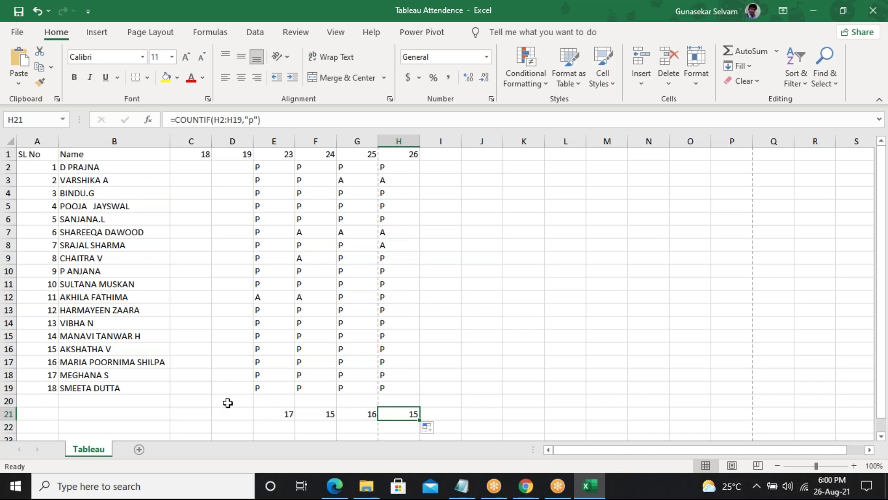
drag(204, 171, 218, 386)
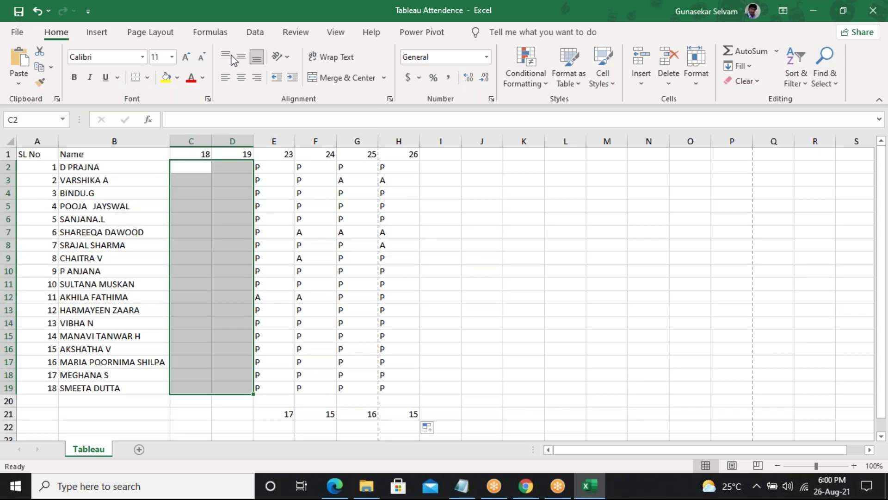
drag(182, 15, 59, 166)
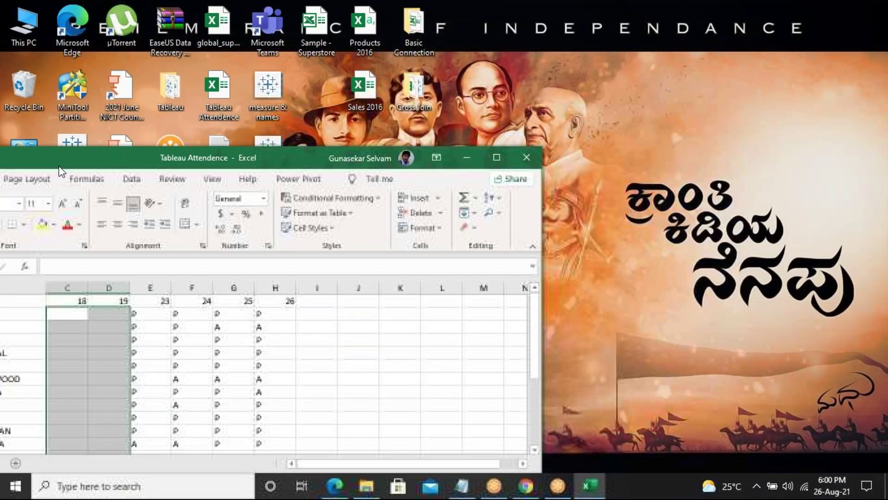
click(535, 158)
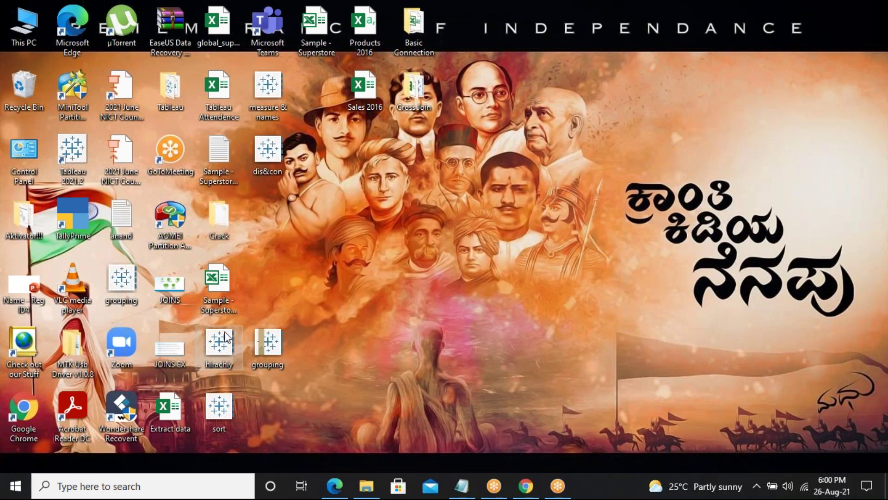
Open the dis&con workbook from the desktop in Tableau, continuing the trial, to view its colour on map by dimensions sheet.
double_click(267, 155)
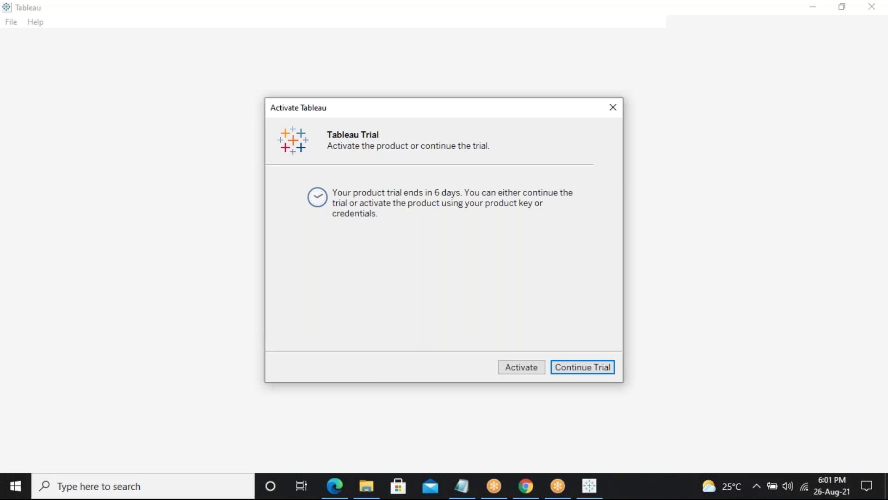
key(Return)
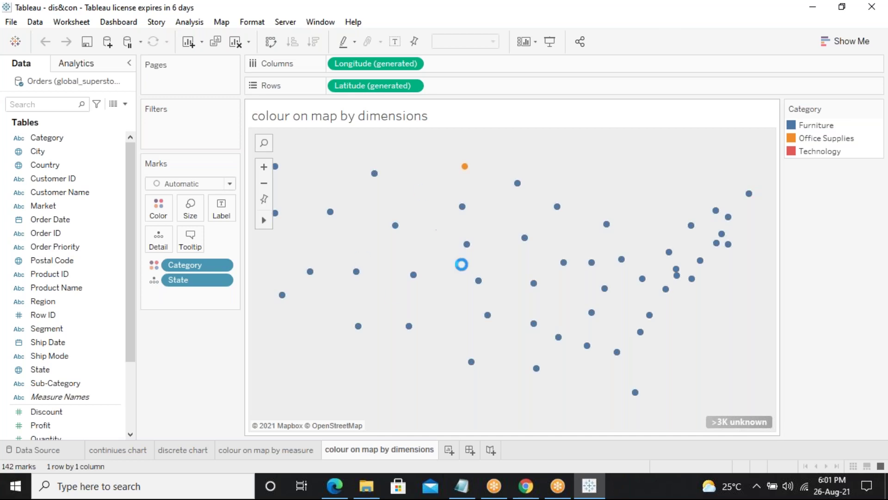
mouse_move(483, 272)
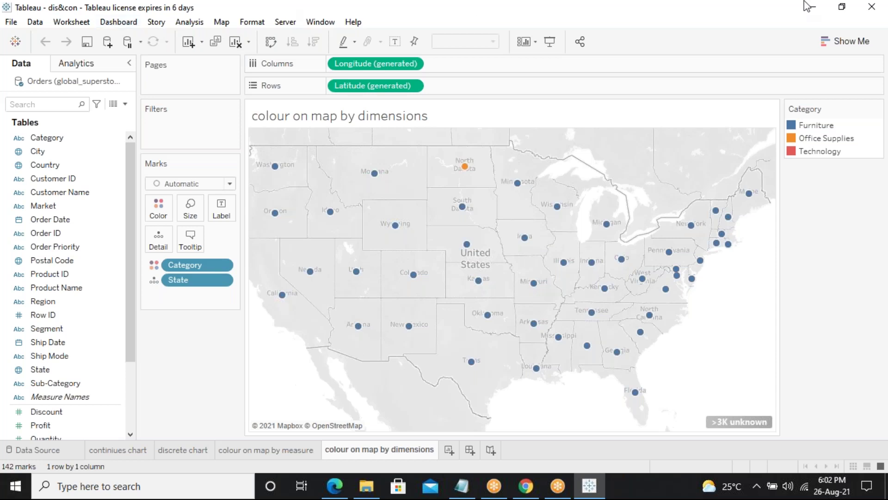
Close the dis&con workbook in Tableau and refresh the Windows desktop.
click(859, 9)
drag(859, 7, 512, 177)
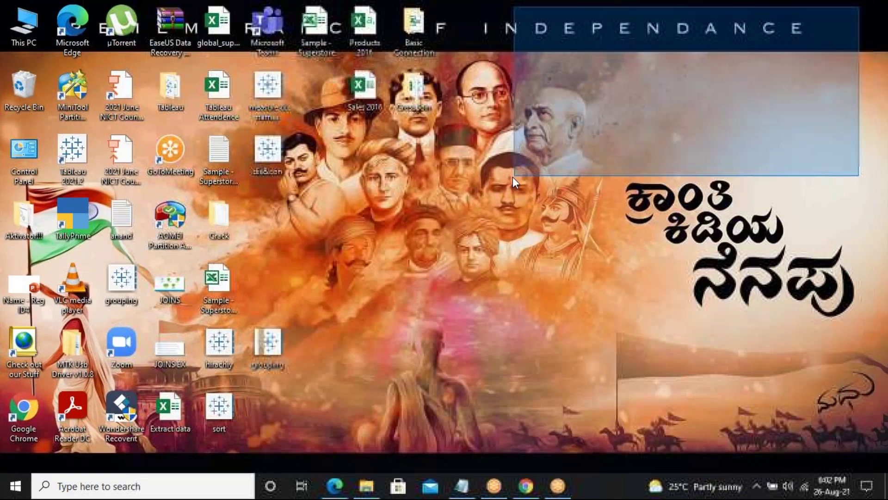
right_click(395, 277)
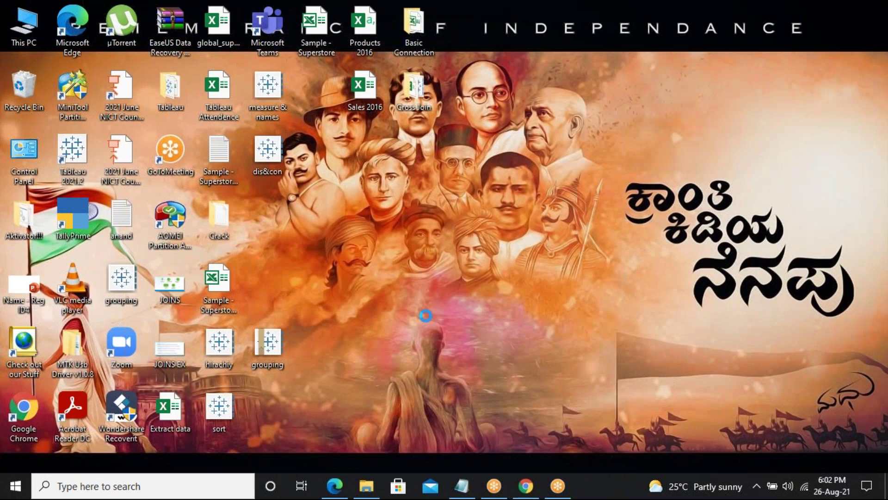
click(446, 316)
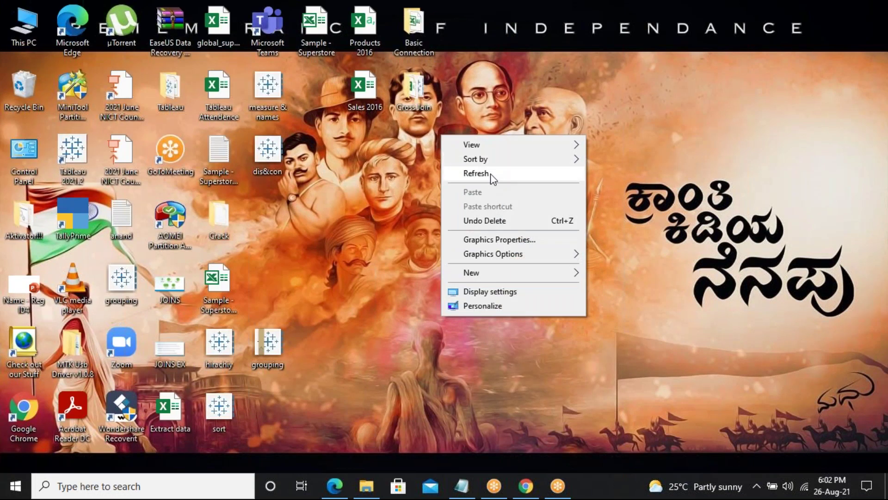
click(490, 174)
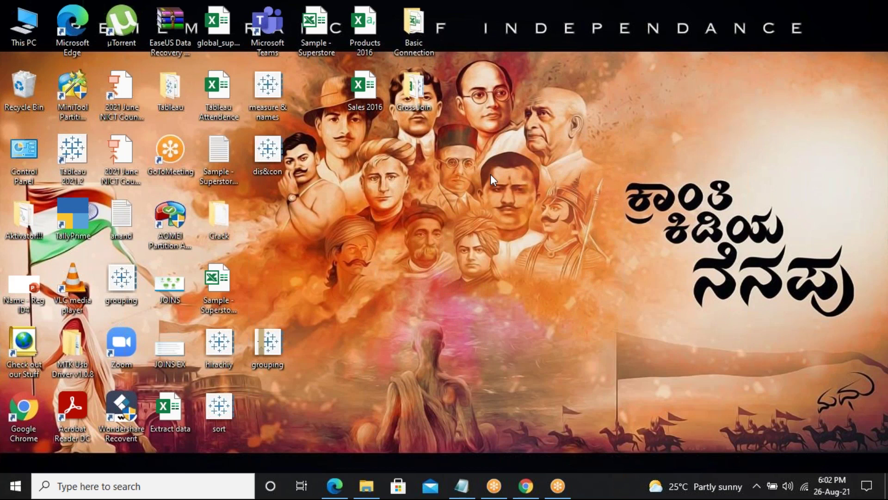